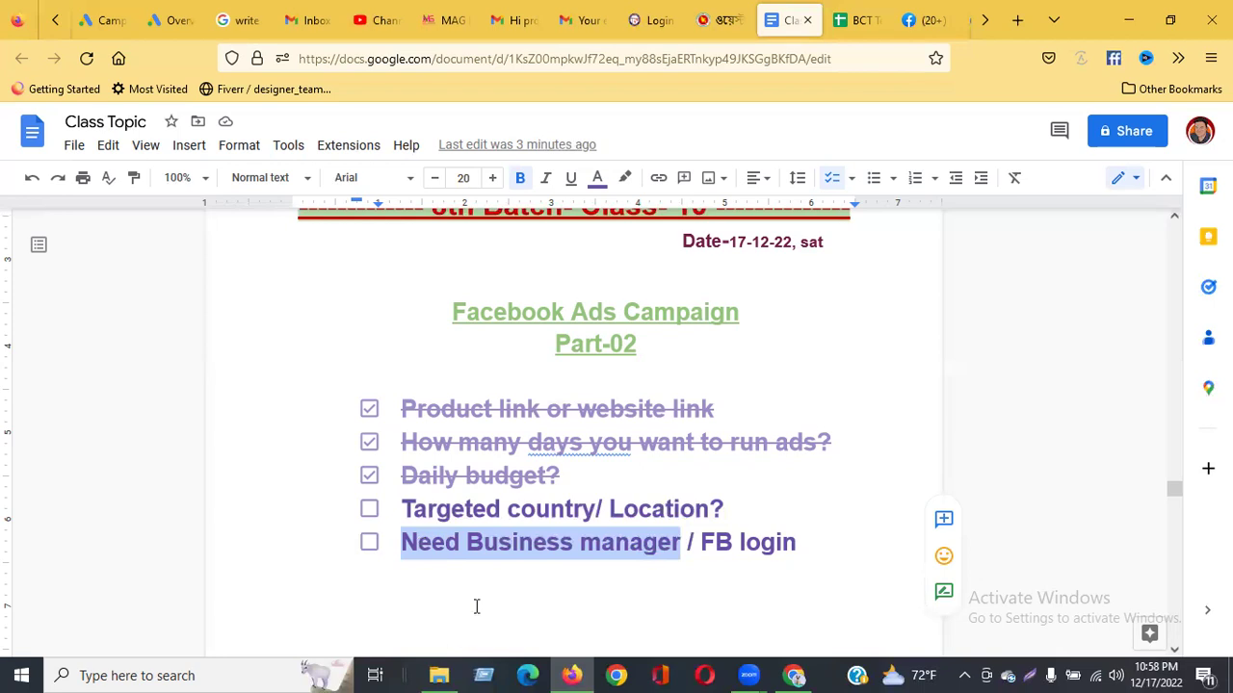
left_click(492, 540)
left_click_drag(687, 542, 408, 549)
left_click(431, 544)
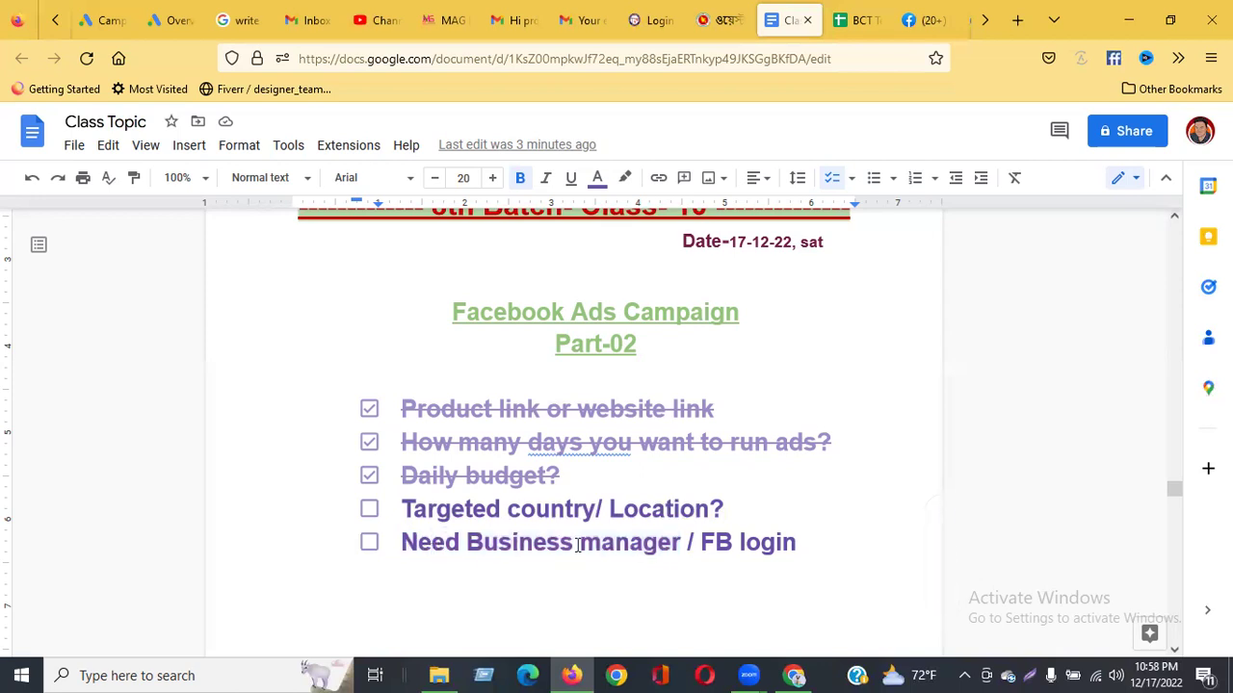
double_click(676, 542)
left_click_drag(478, 547, 407, 546)
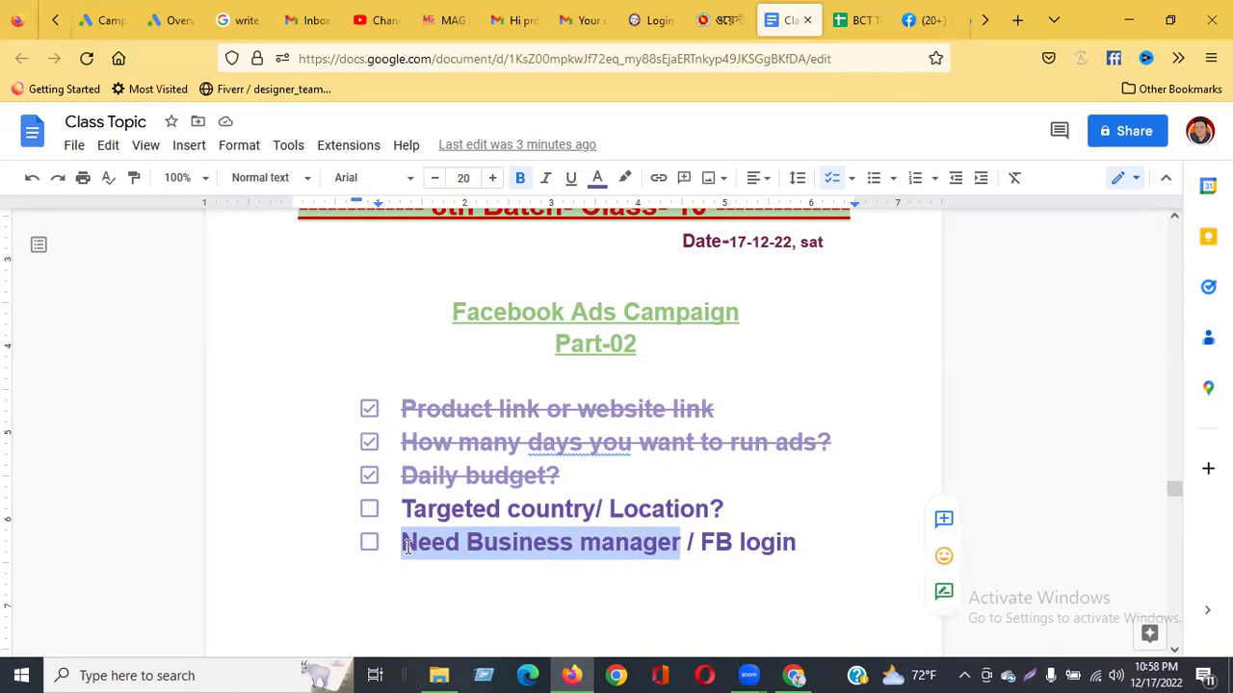
left_click(406, 546)
left_click_drag(402, 545, 679, 545)
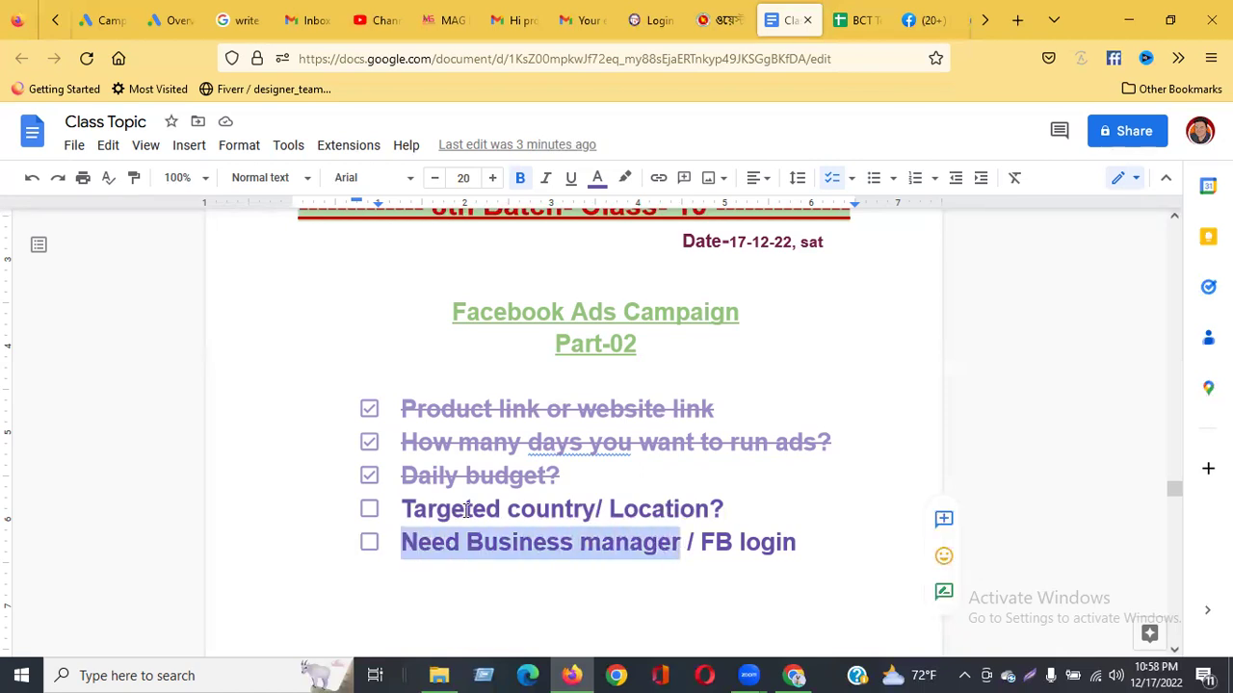
Mark the "Targeted country/ Location?" and "Need Business manager / FB login" checklist items as done.
left_click(369, 509)
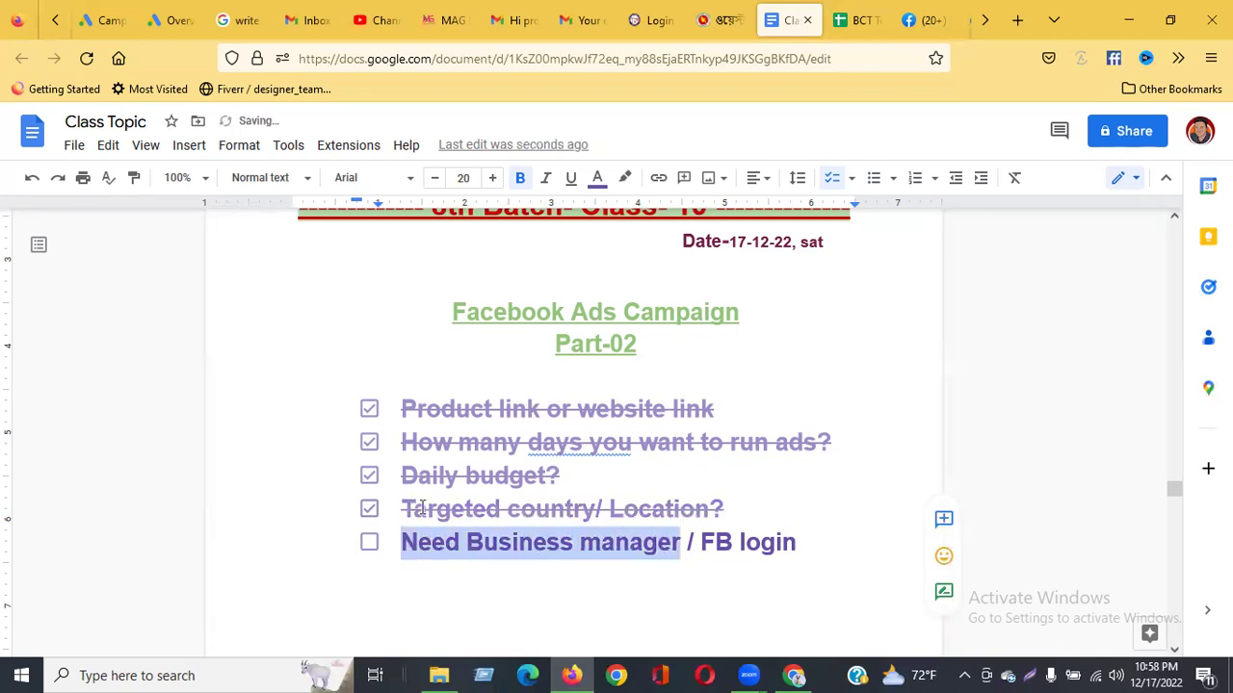
left_click(370, 549)
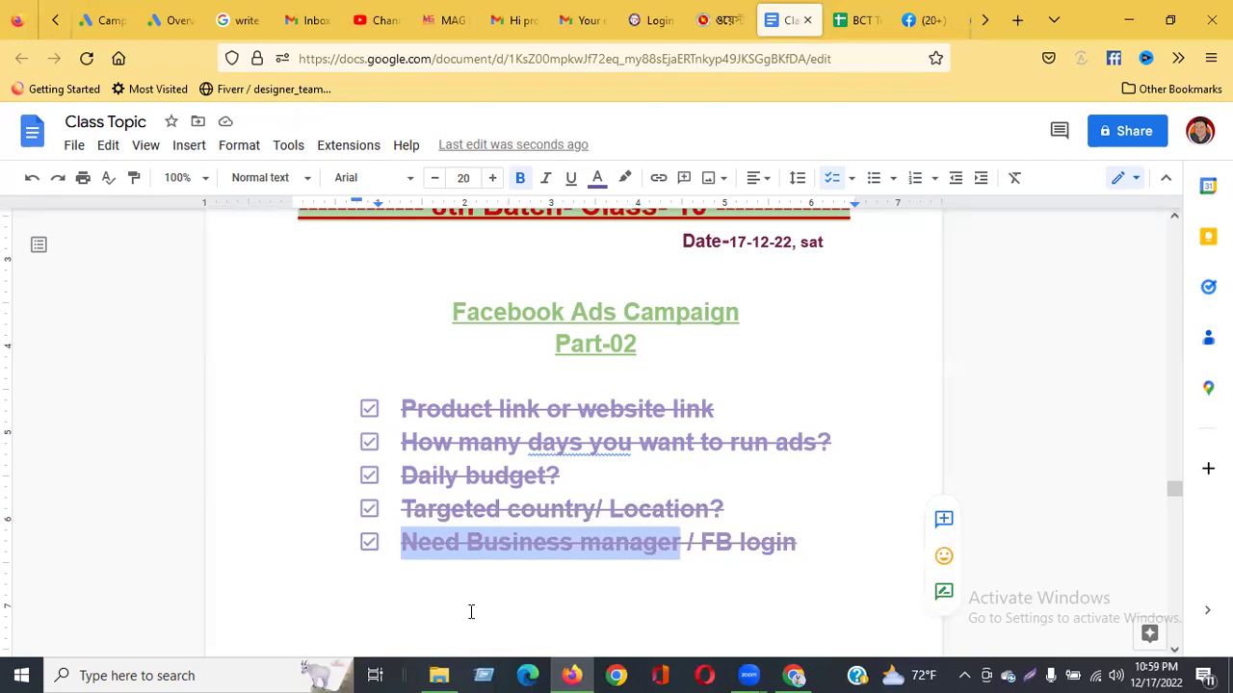
Switch to Ads Manager in Chrome and view its overview of all tools.
mouse_move(793, 675)
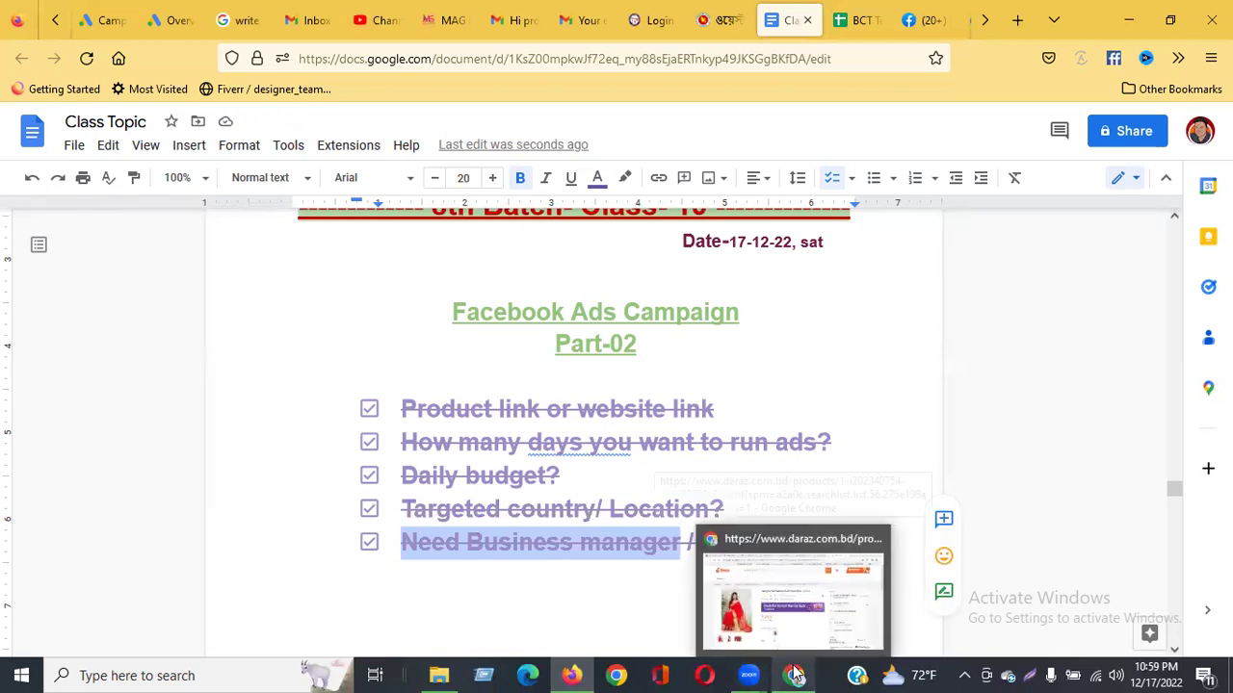
left_click(740, 609)
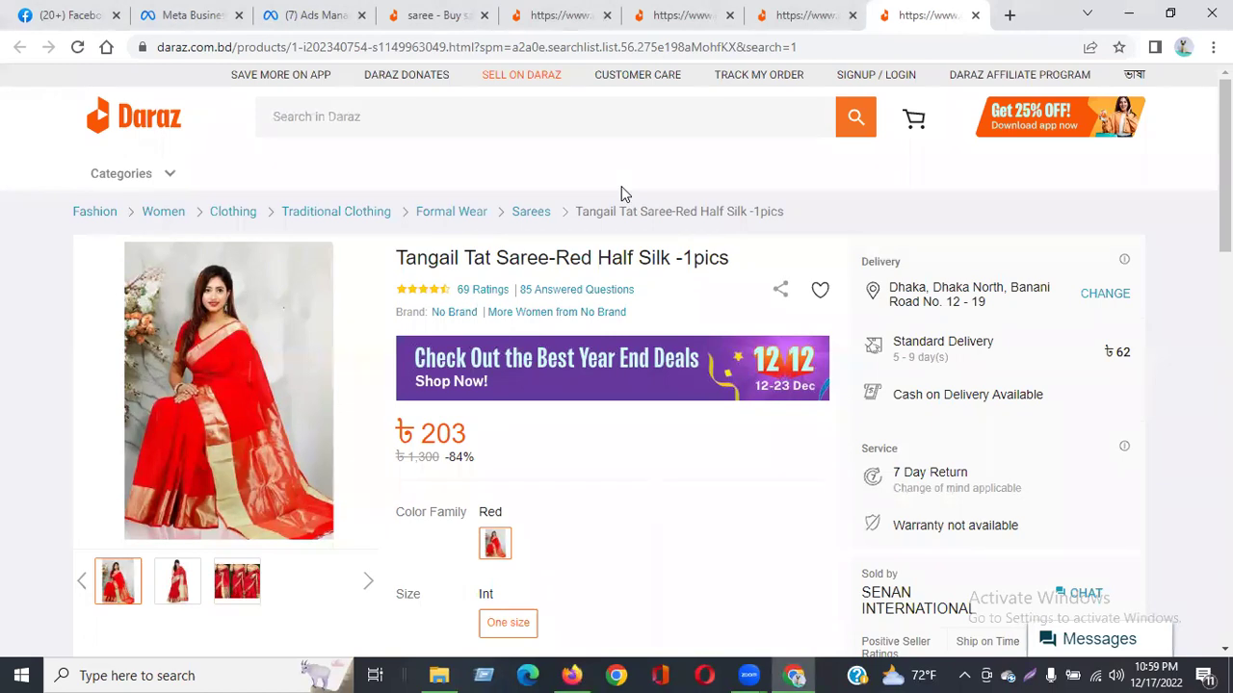
left_click(318, 17)
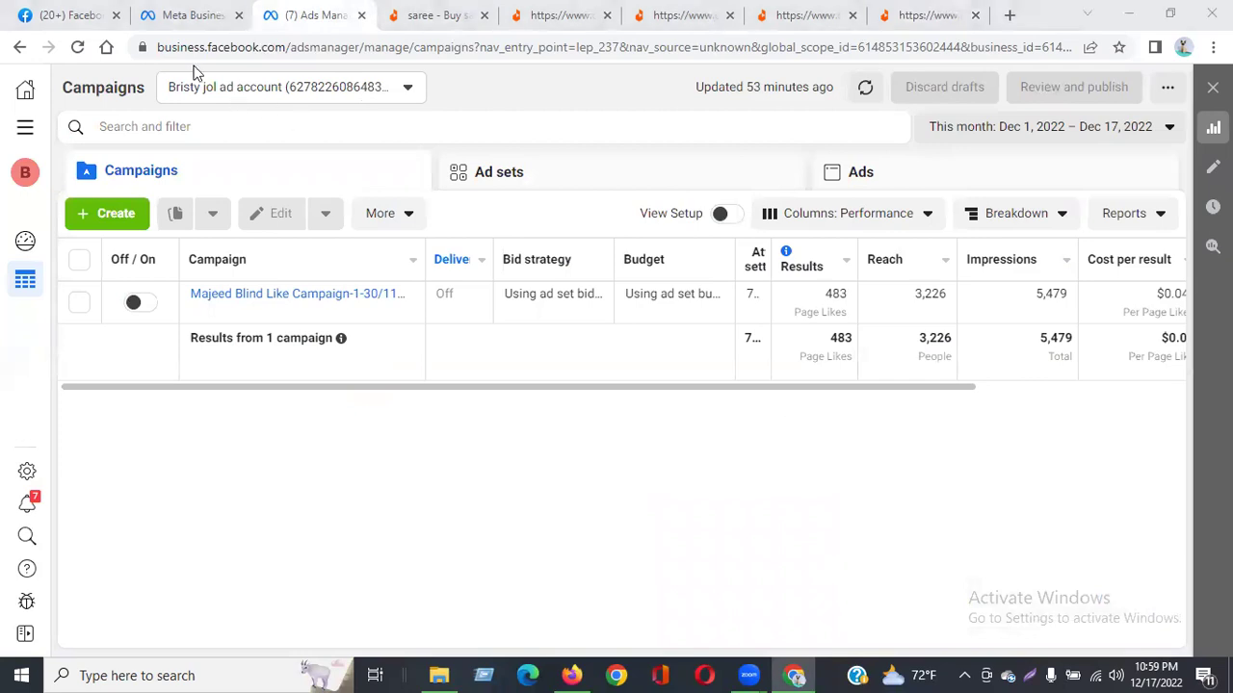
left_click(23, 132)
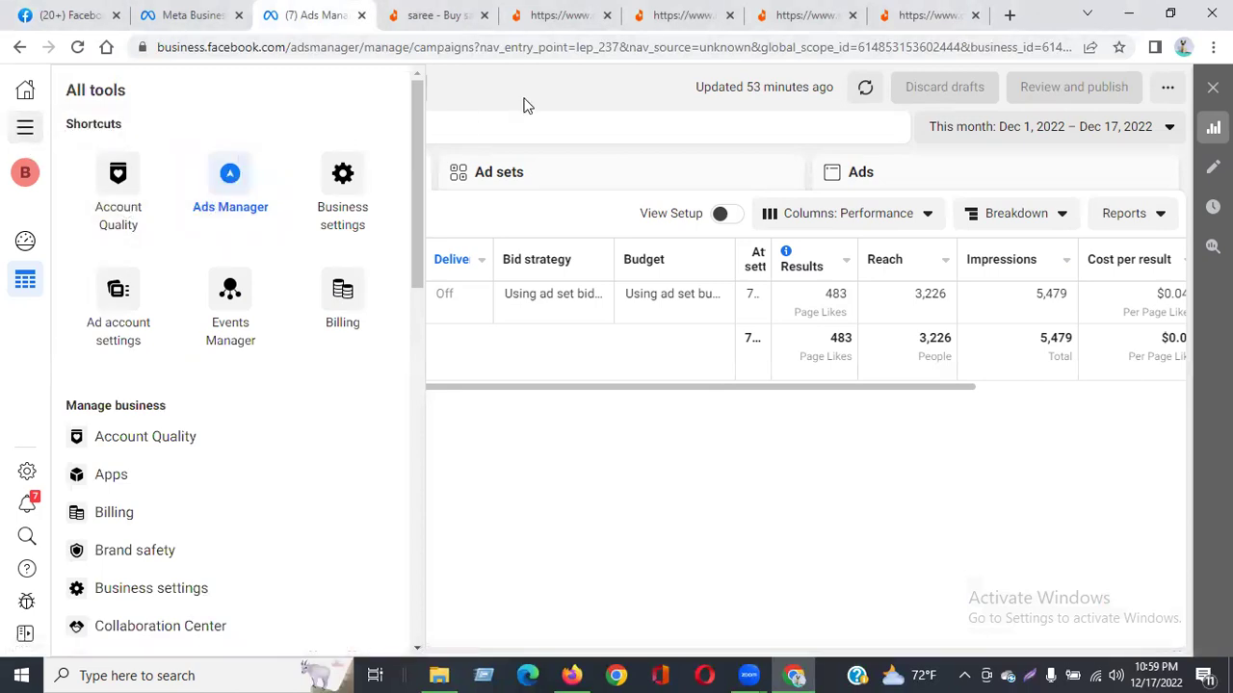
left_click(458, 114)
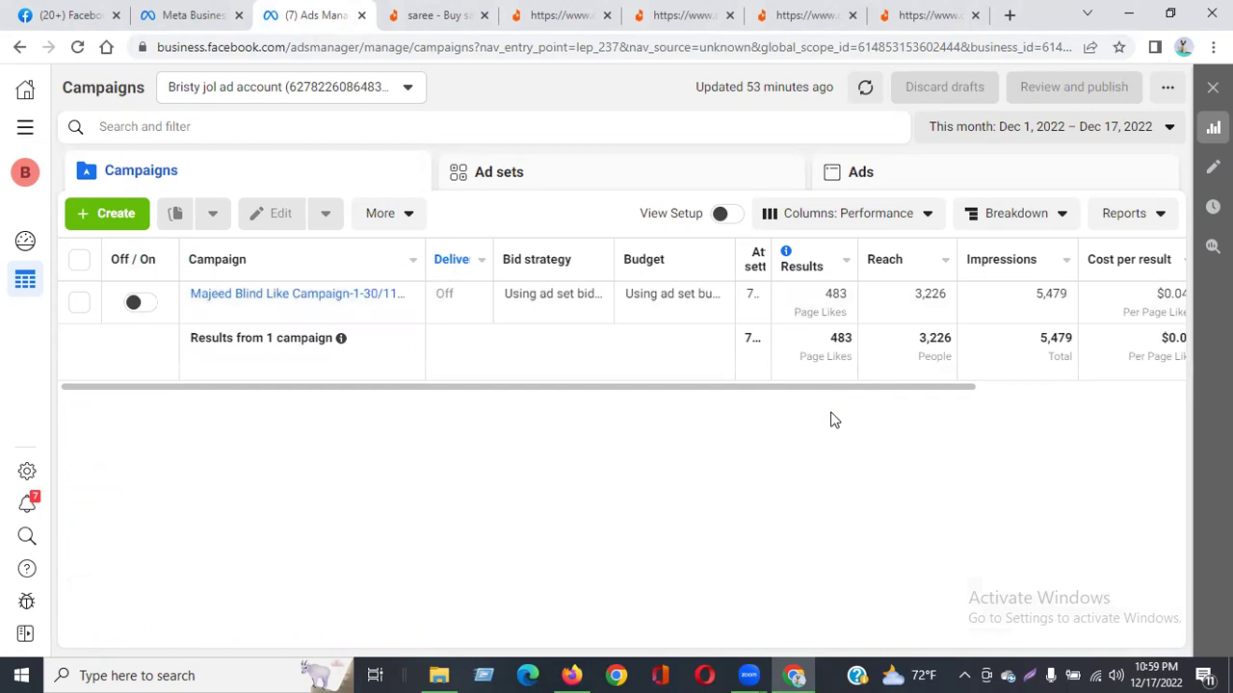
Create a new campaign with the Traffic objective, found by choosing Traffic as the previously used objective.
left_click(97, 220)
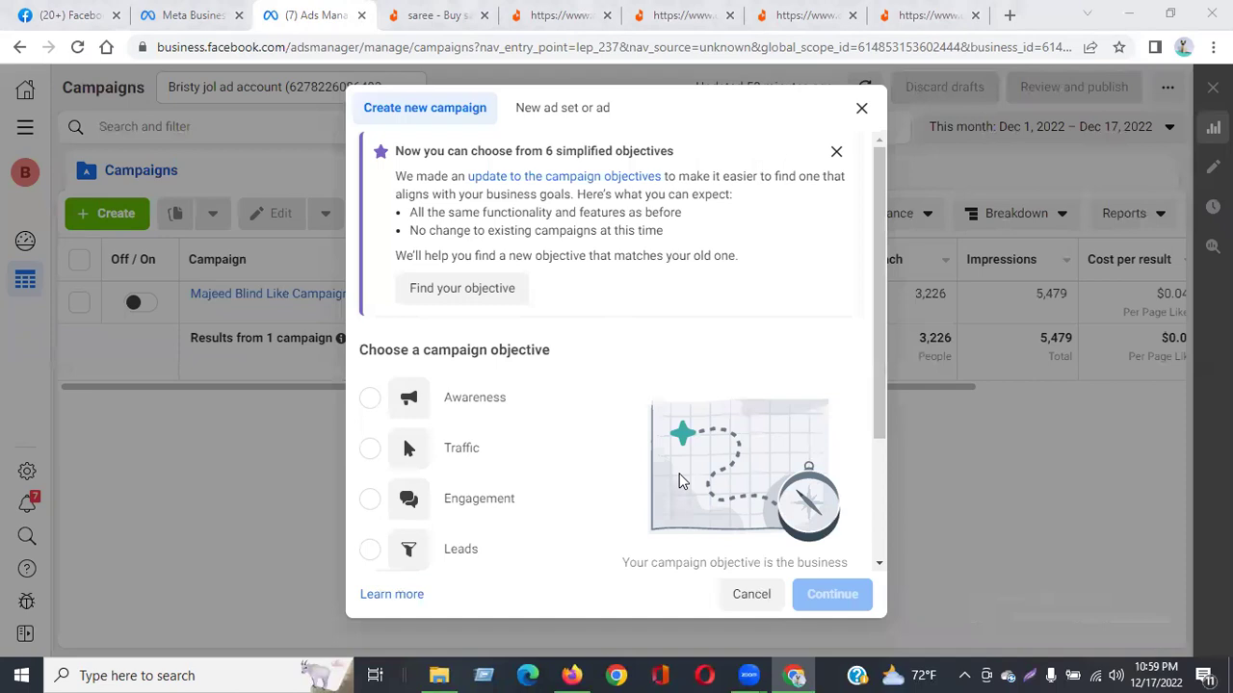
scroll(478, 548, "down", 1)
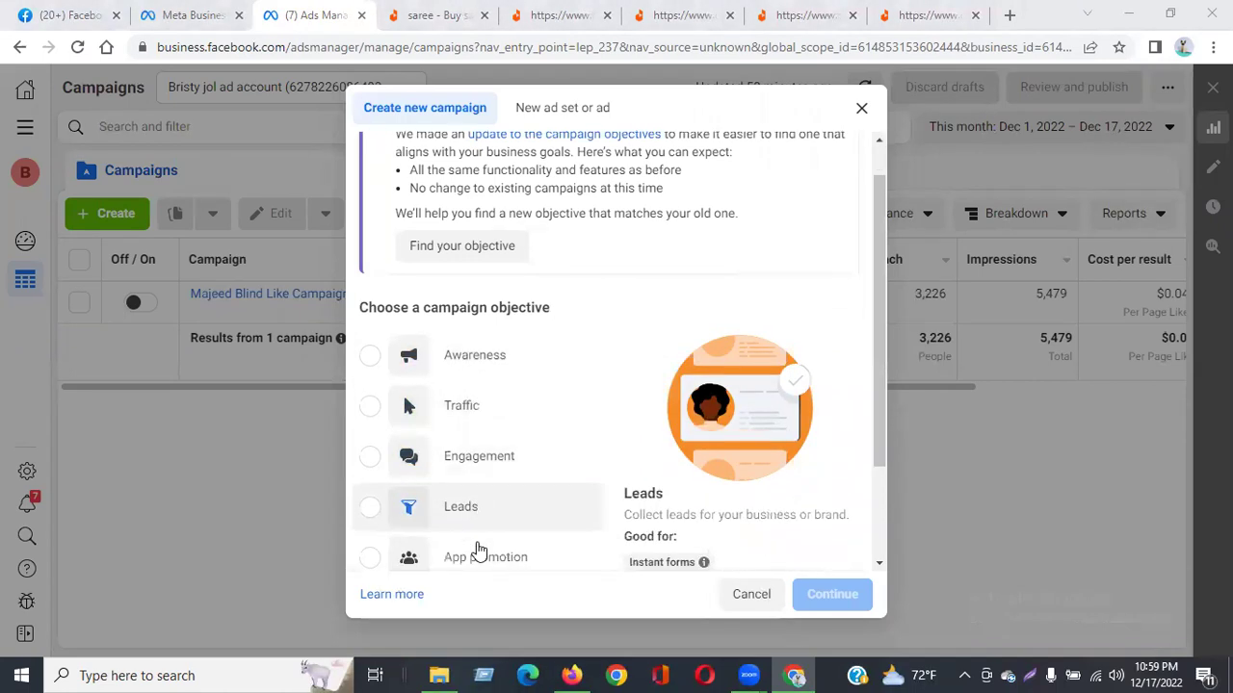
scroll(478, 549, "down", 3)
scroll(489, 553, "up", 4)
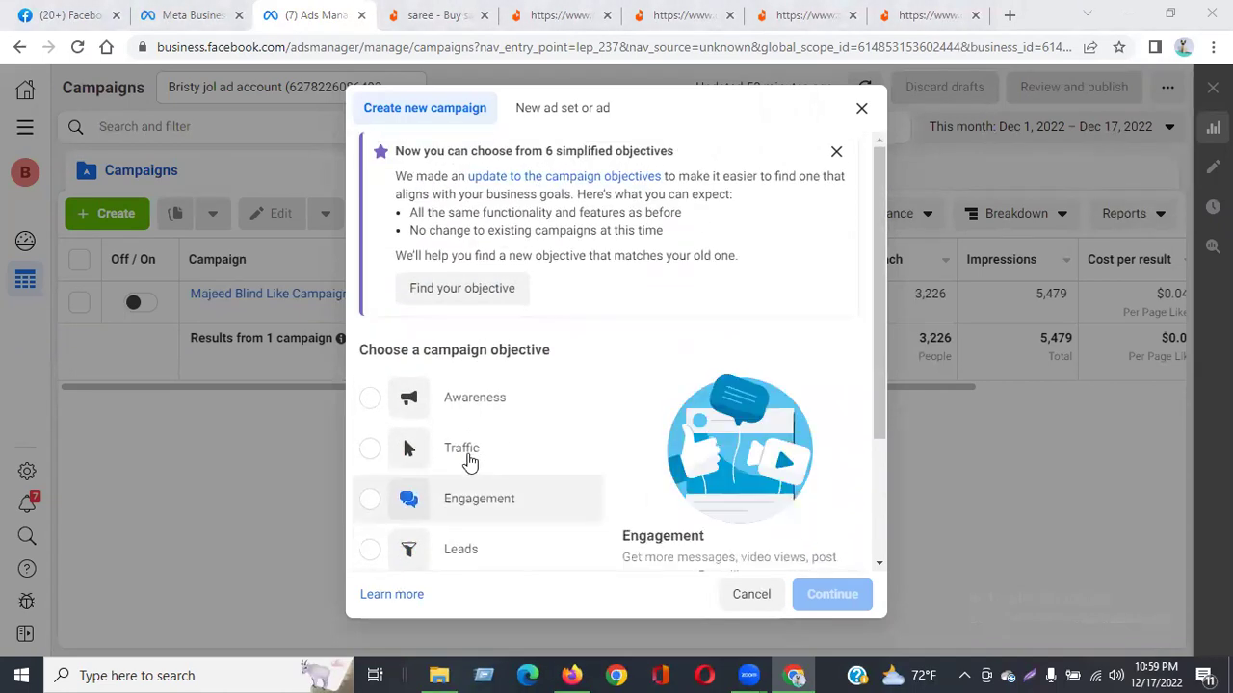
left_click(470, 291)
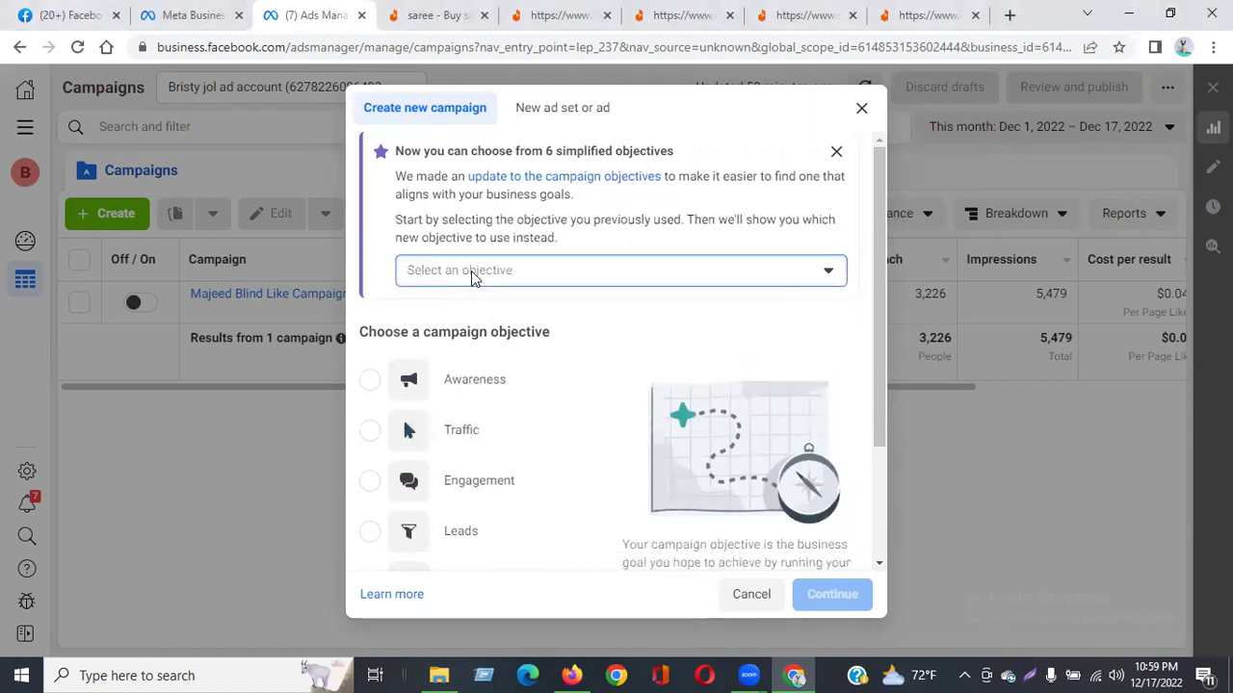
left_click(470, 271)
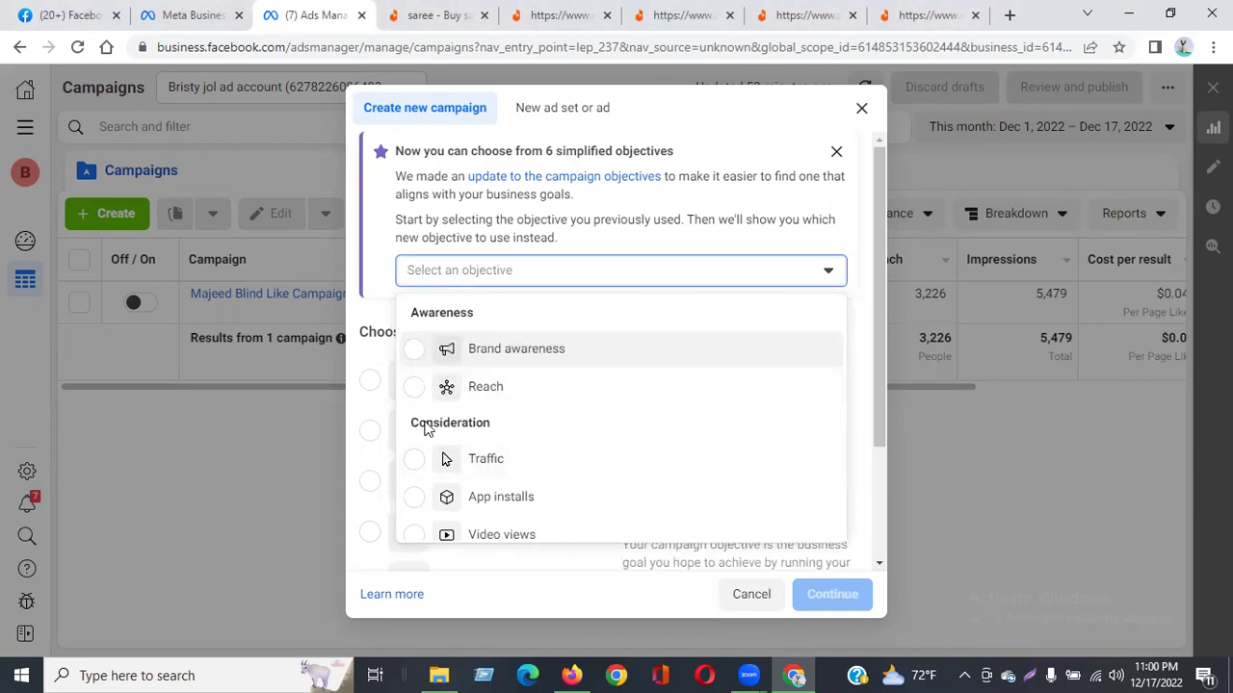
left_click(515, 461)
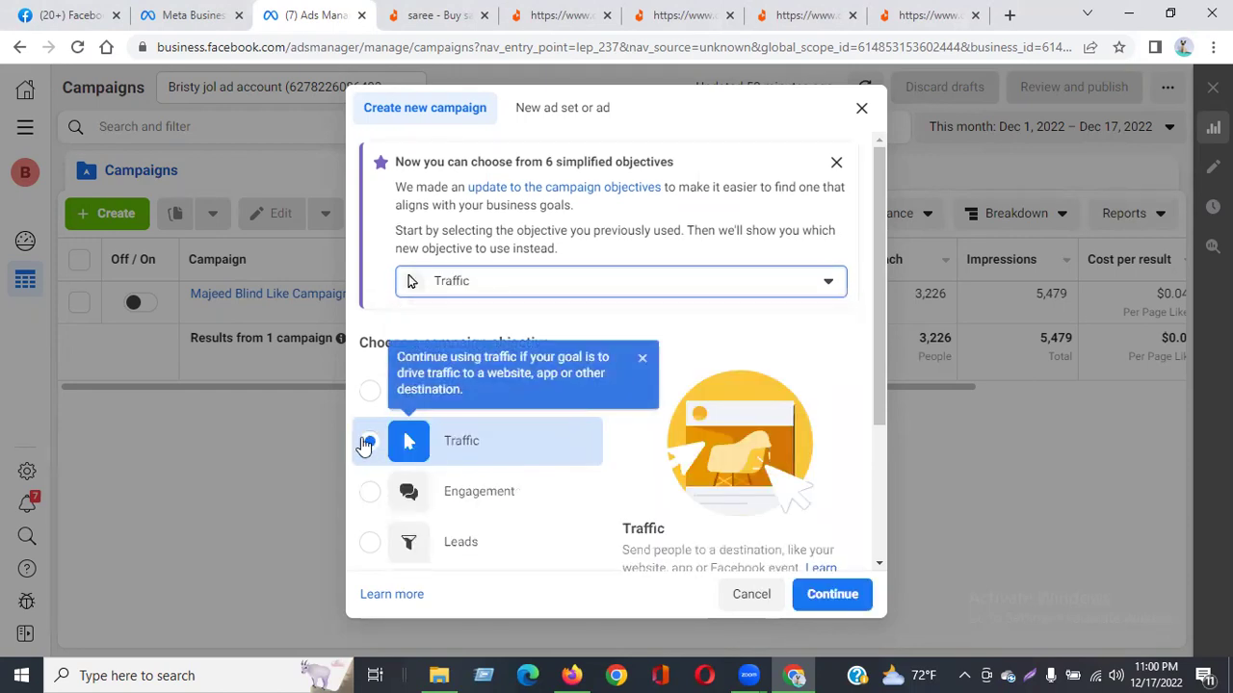
left_click(840, 595)
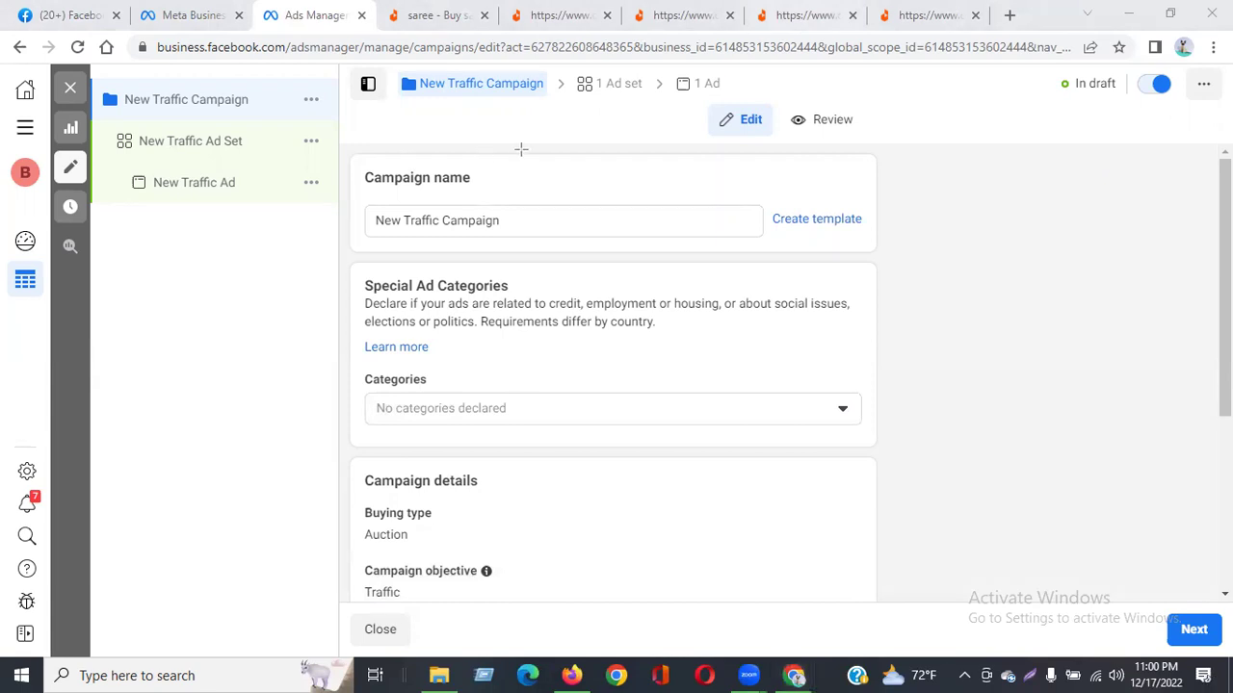
mouse_move(91, 73)
left_mouse_down()
mouse_move(289, 235)
mouse_move(330, 306)
left_mouse_up()
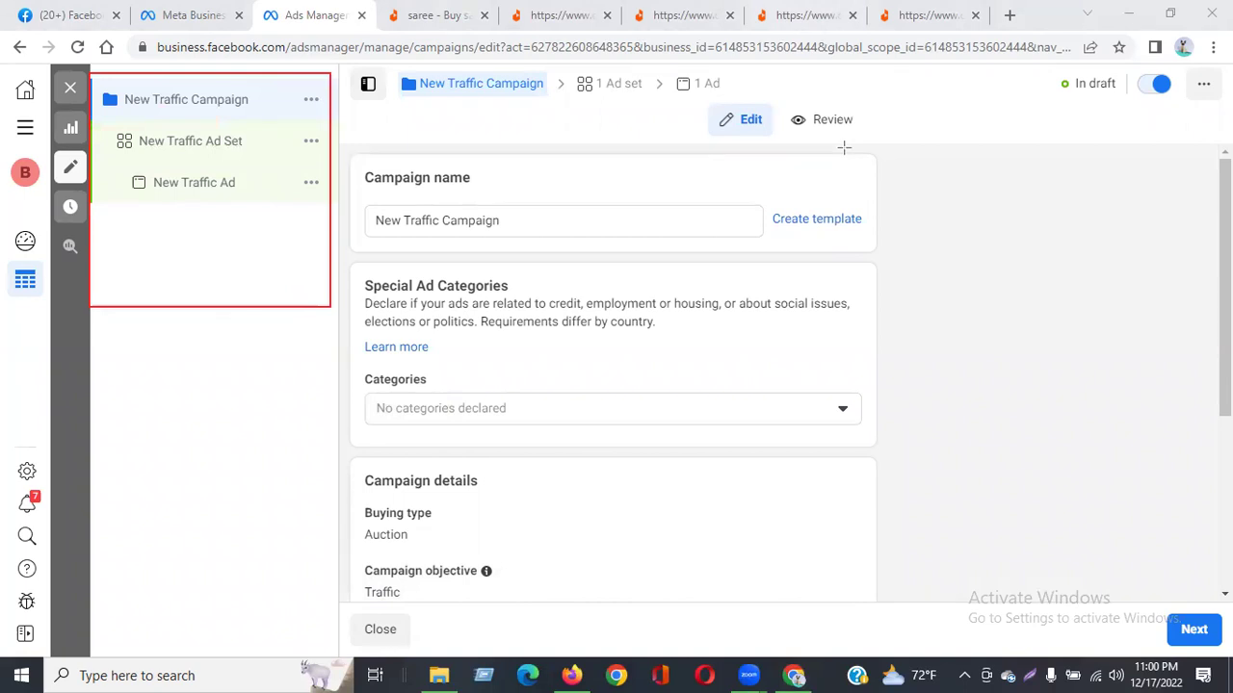
left_click_drag(343, 64, 737, 120)
mouse_move(930, 92)
left_mouse_down()
mouse_move(1065, 454)
mouse_move(1178, 635)
left_mouse_up()
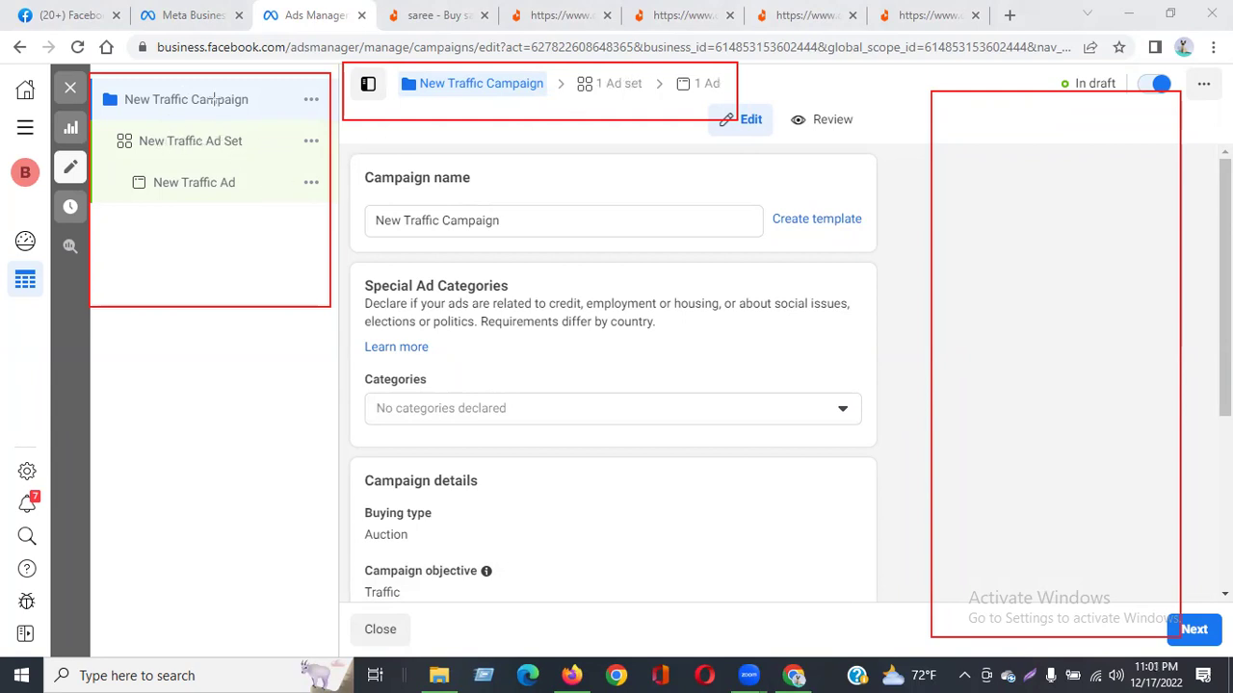
left_click_drag(192, 107, 249, 112)
left_click_drag(206, 149, 251, 149)
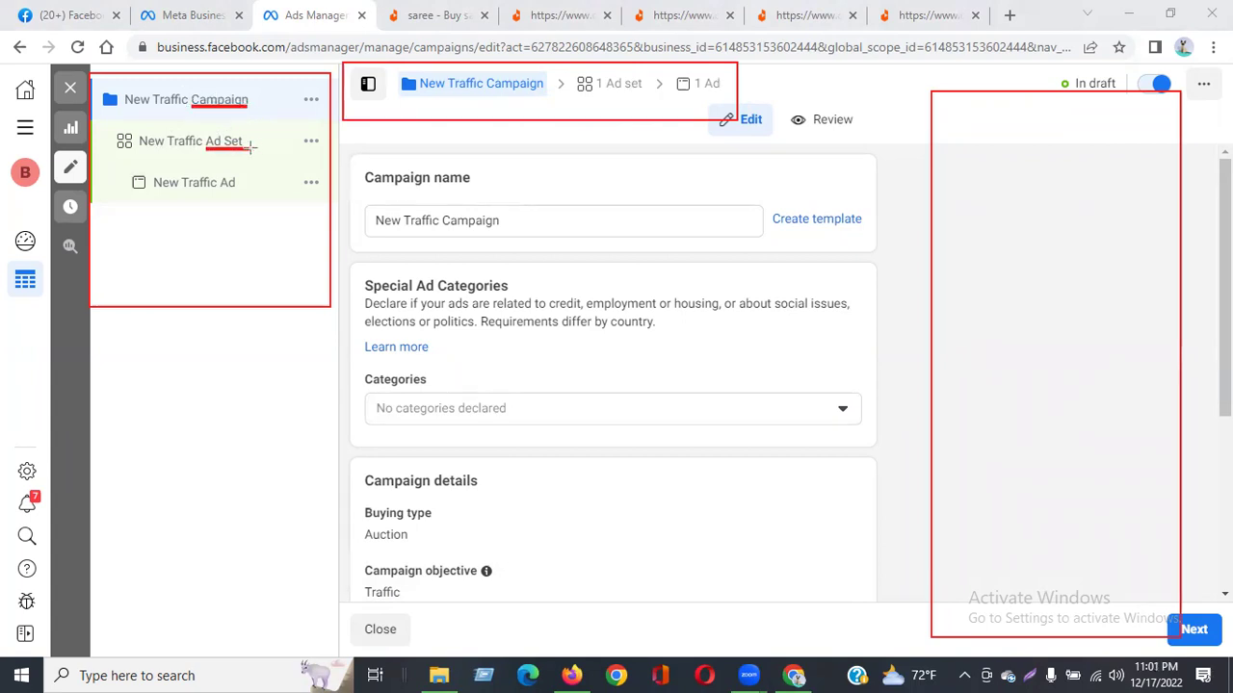
left_click_drag(219, 190, 250, 192)
key("e")
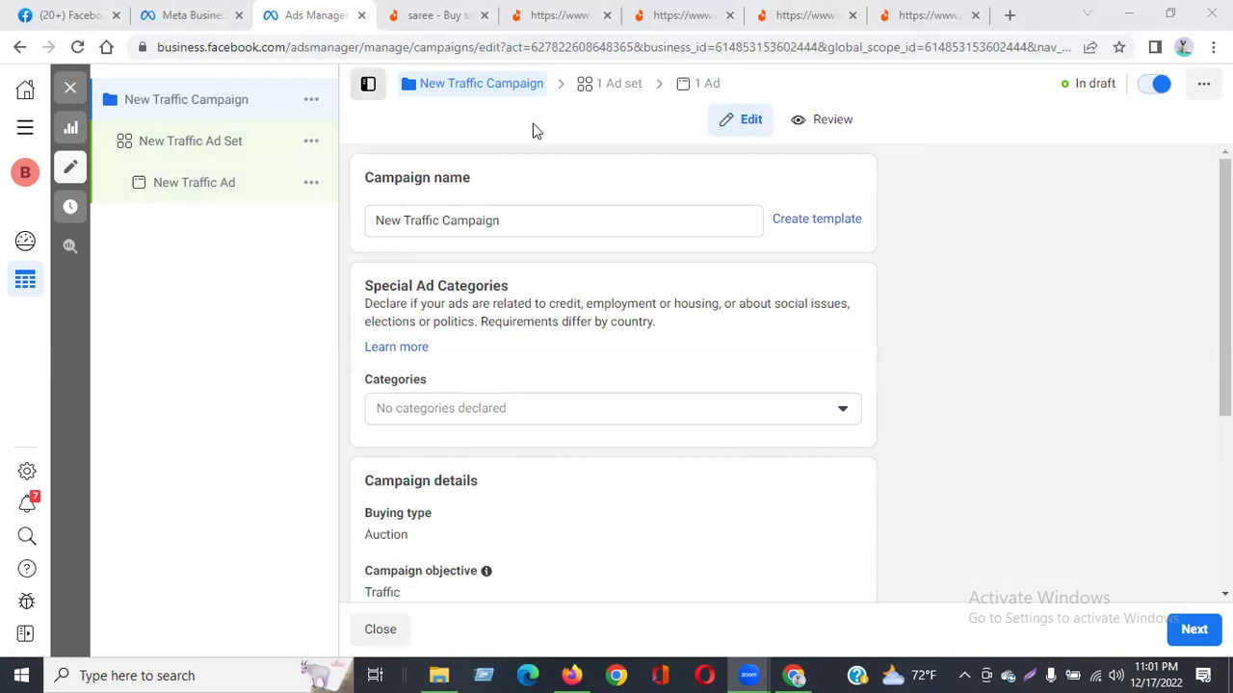
Rename the new traffic campaign to "Test Campaign by dev-17/12/22".
left_click(203, 109)
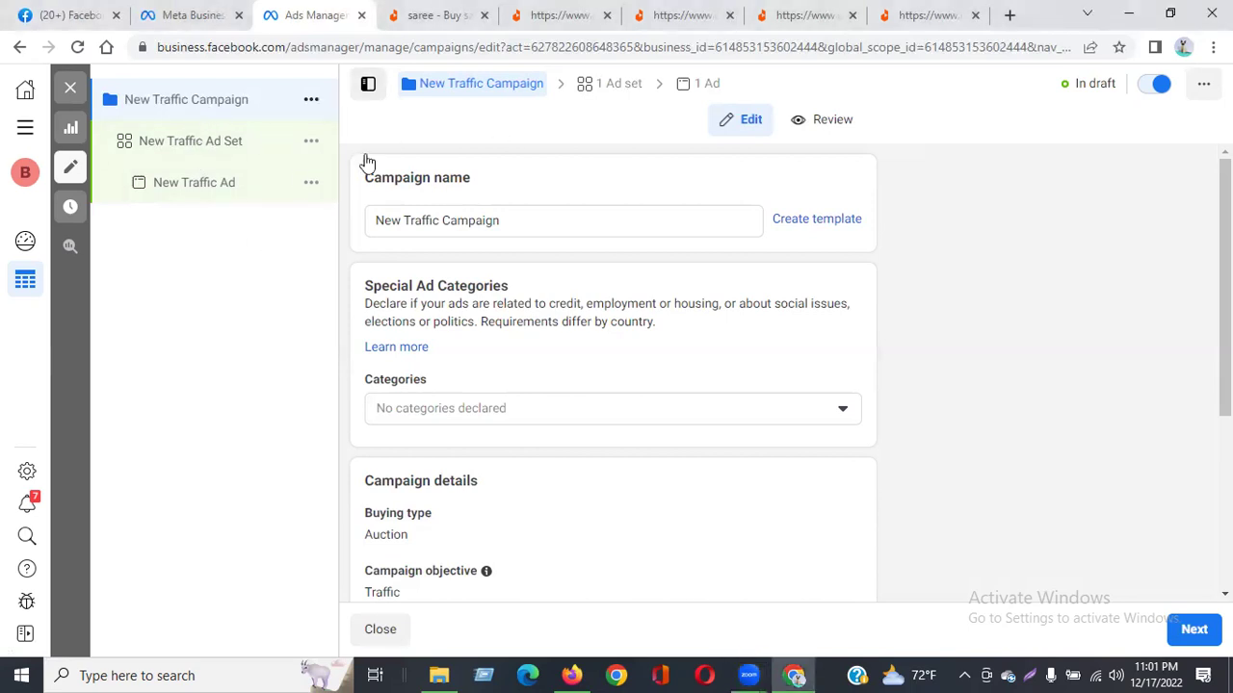
left_click_drag(401, 185, 476, 187)
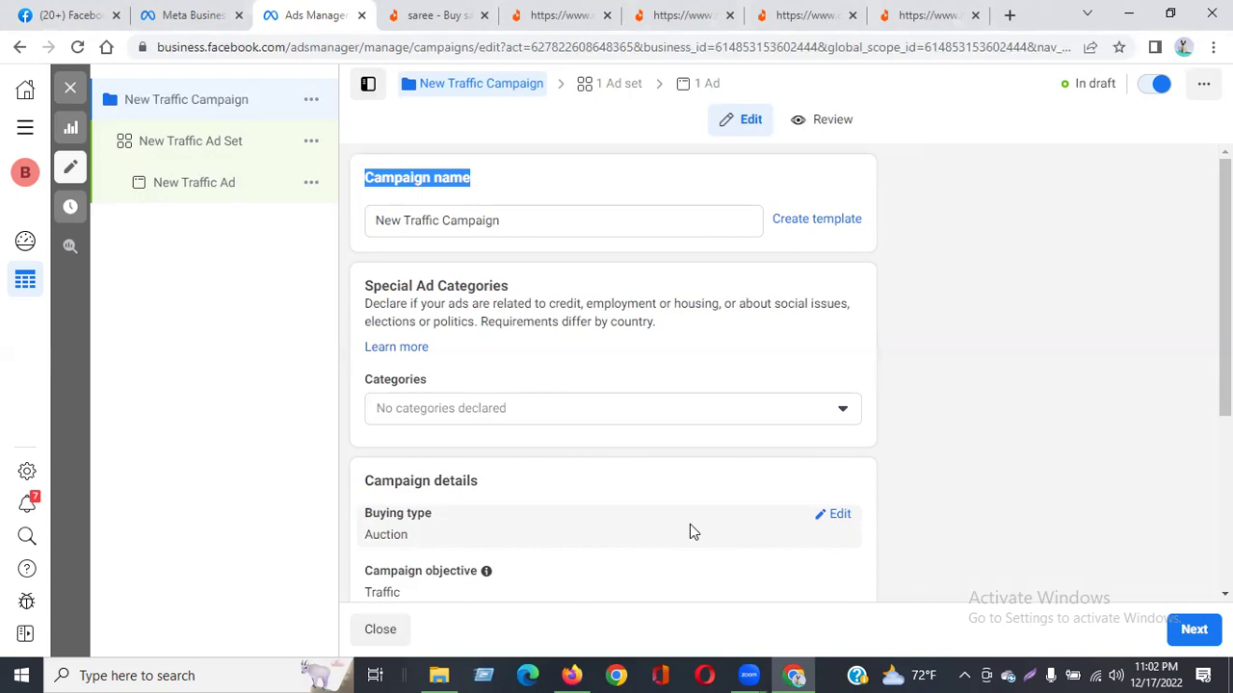
left_click(421, 204)
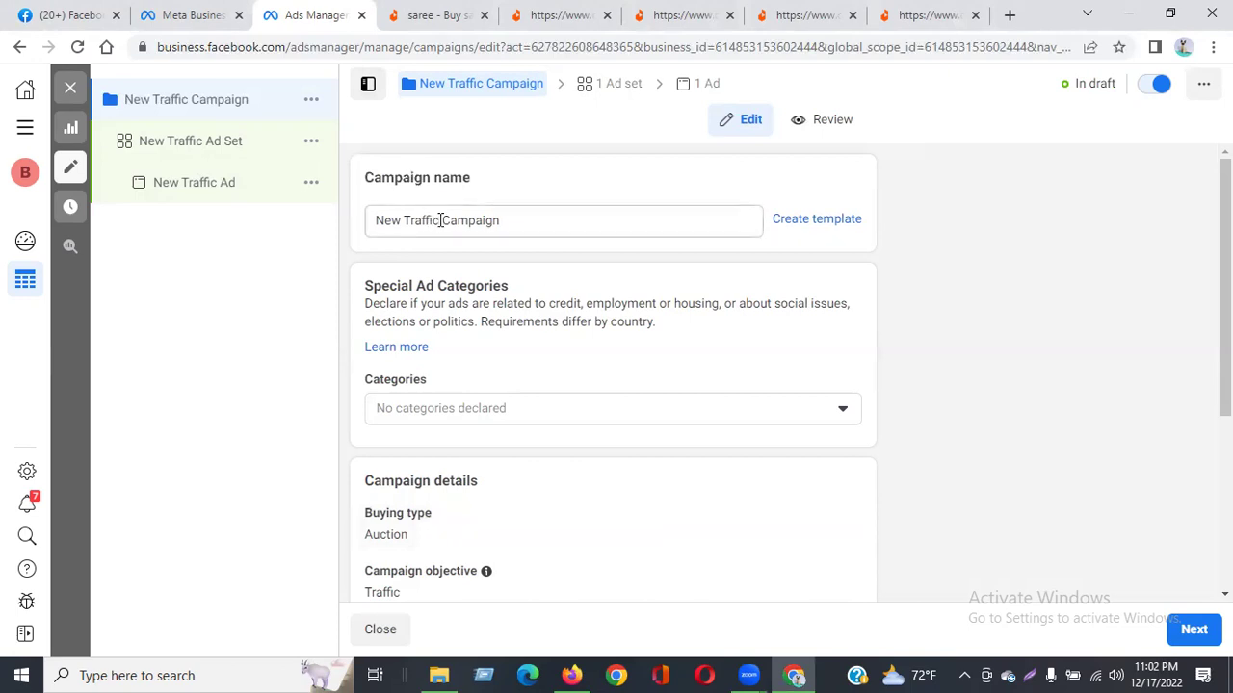
left_click_drag(440, 220, 368, 224)
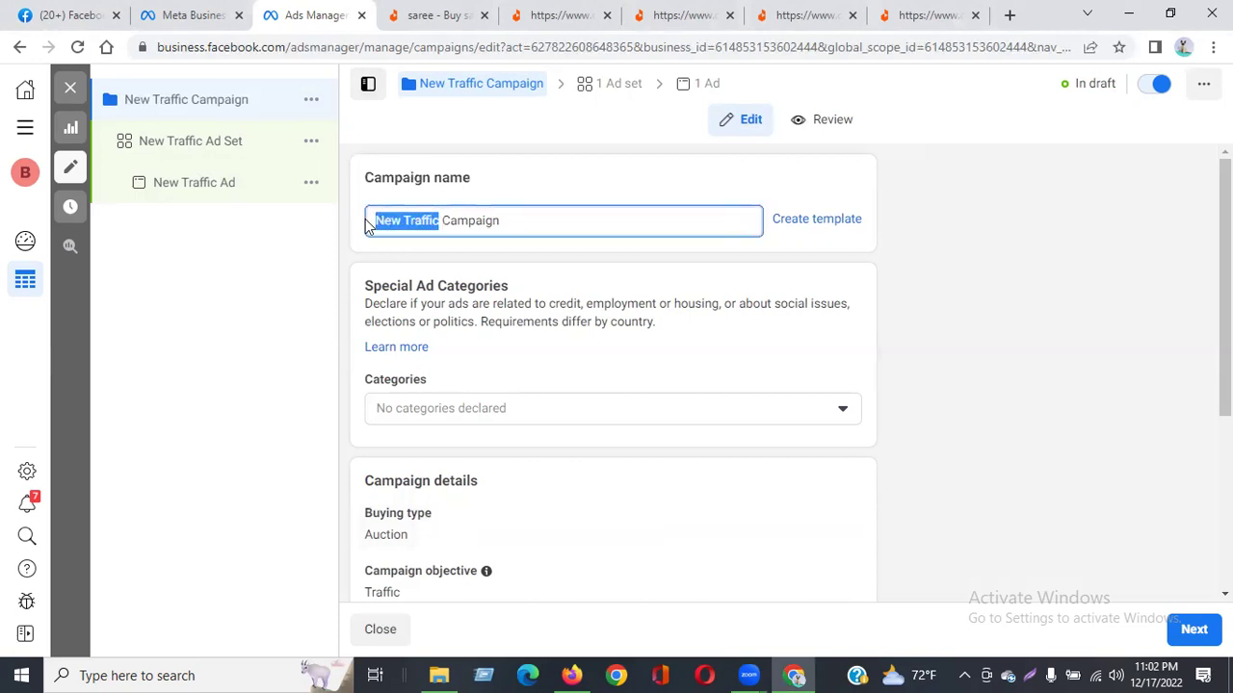
key("BackSpace")
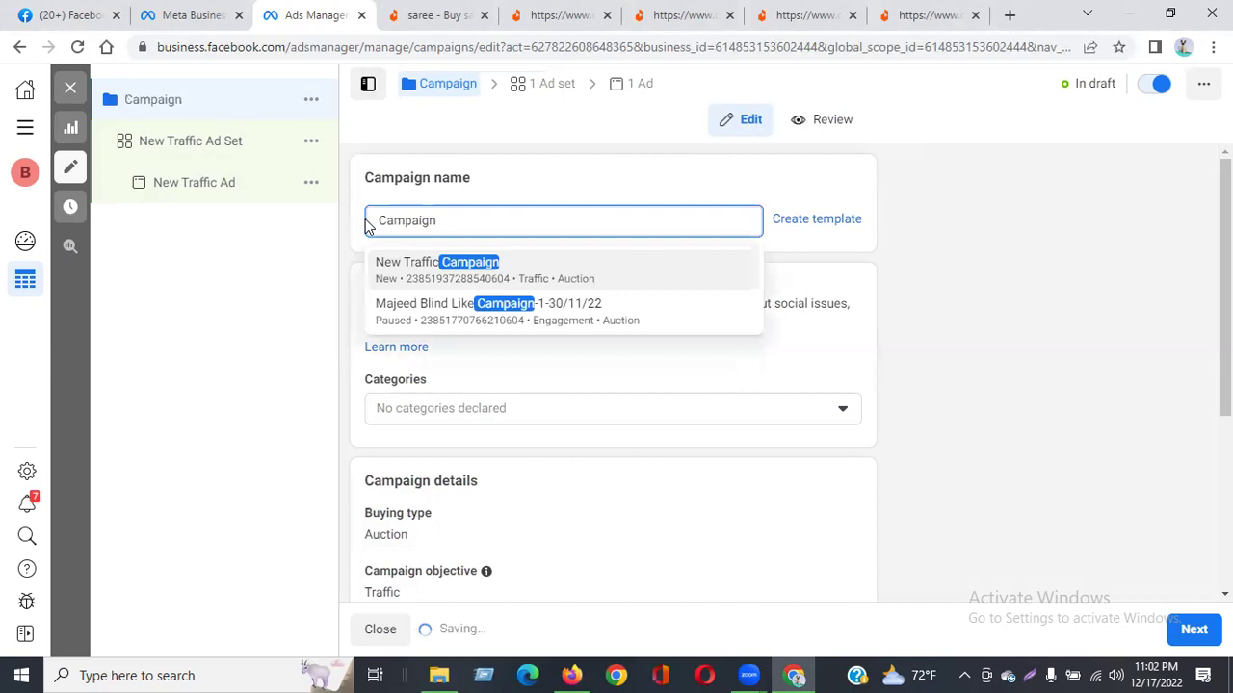
type("Test")
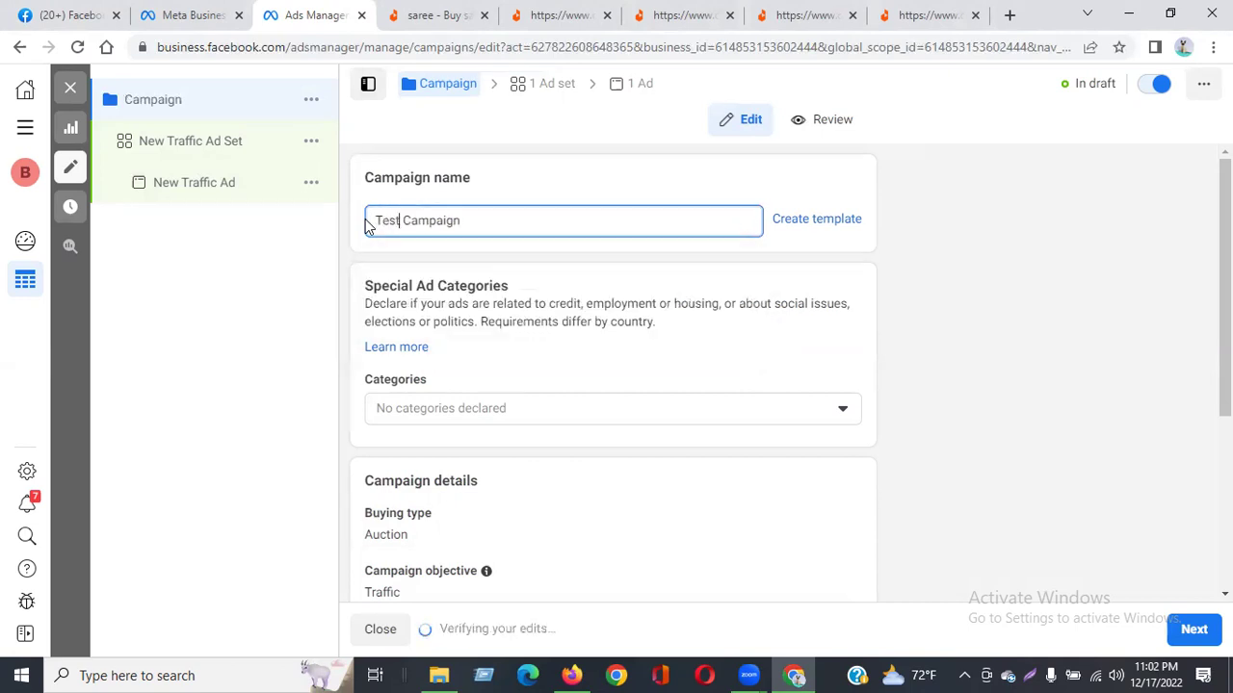
left_click(461, 220)
type("by dev")
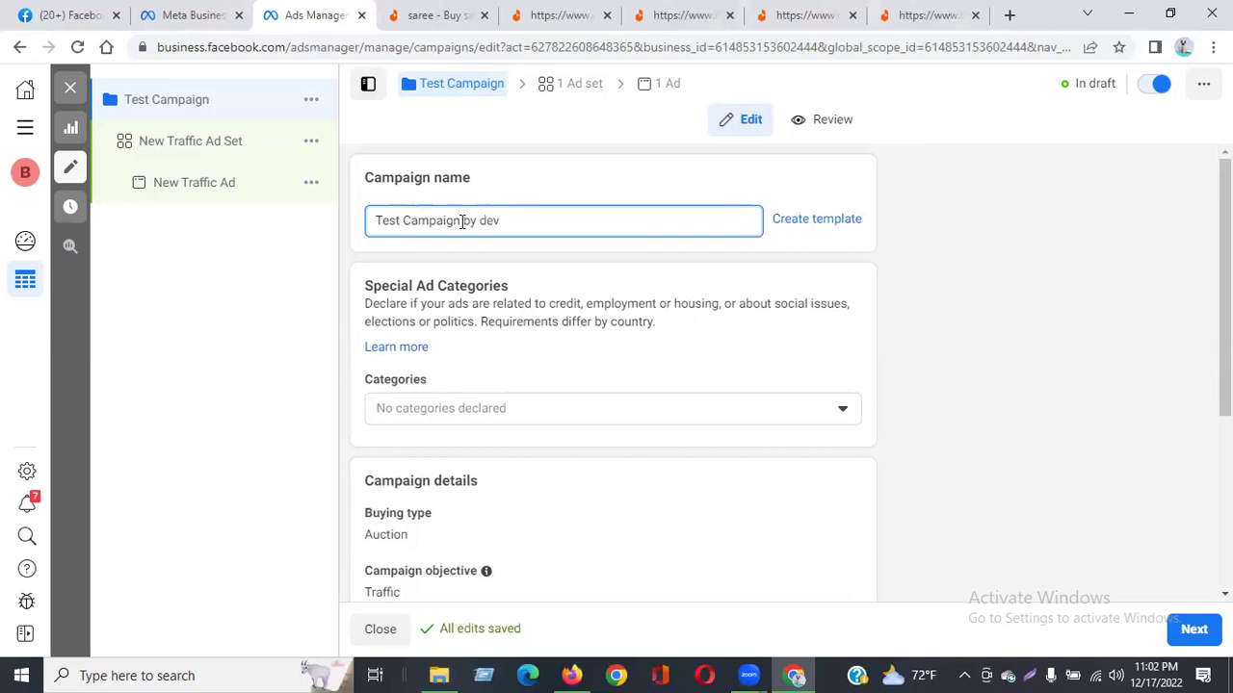
type("-")
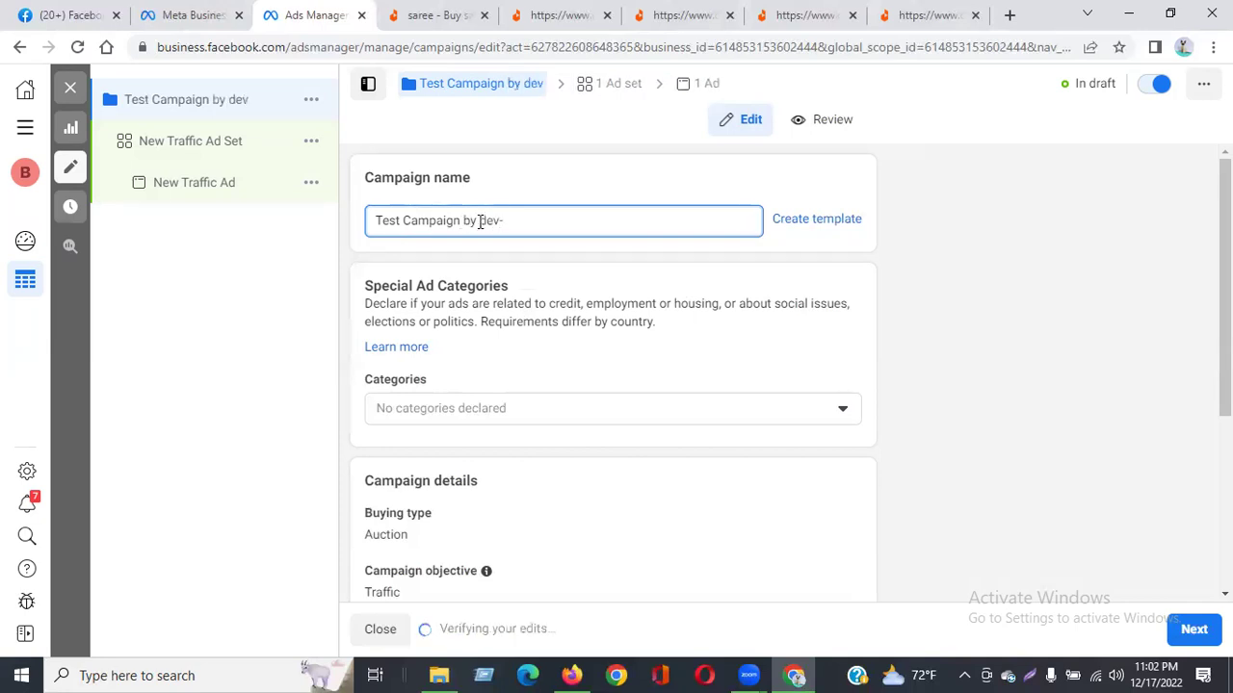
type("17")
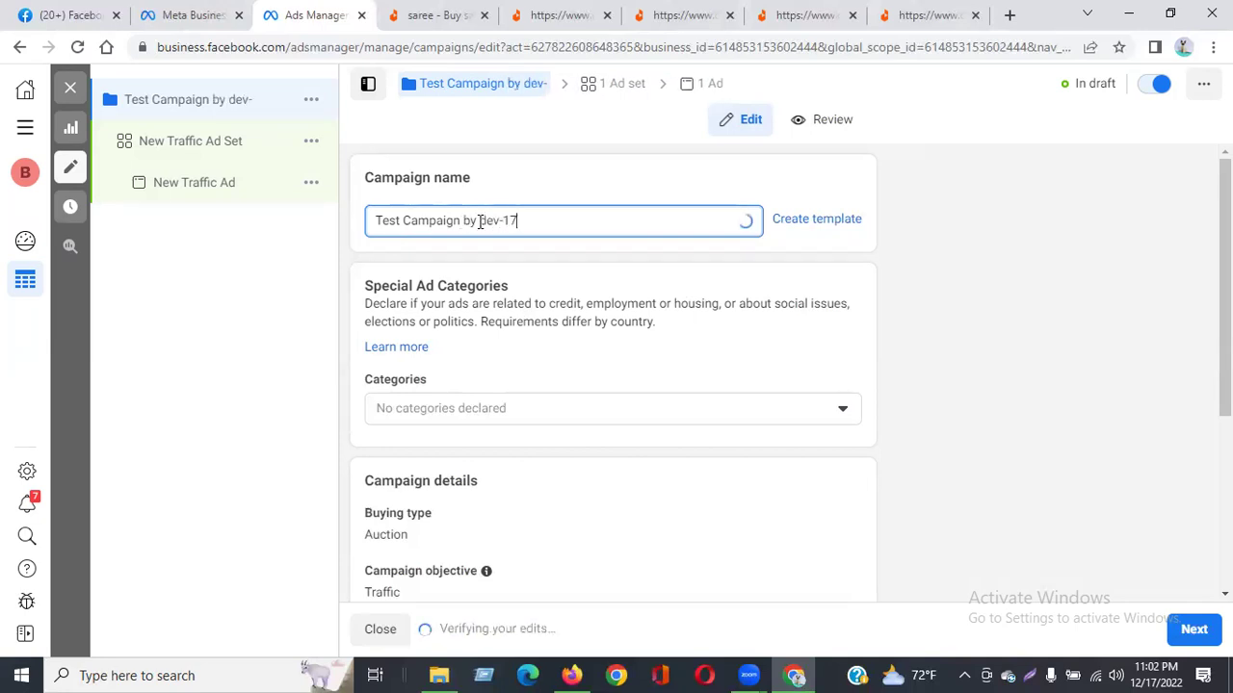
type("/12/22")
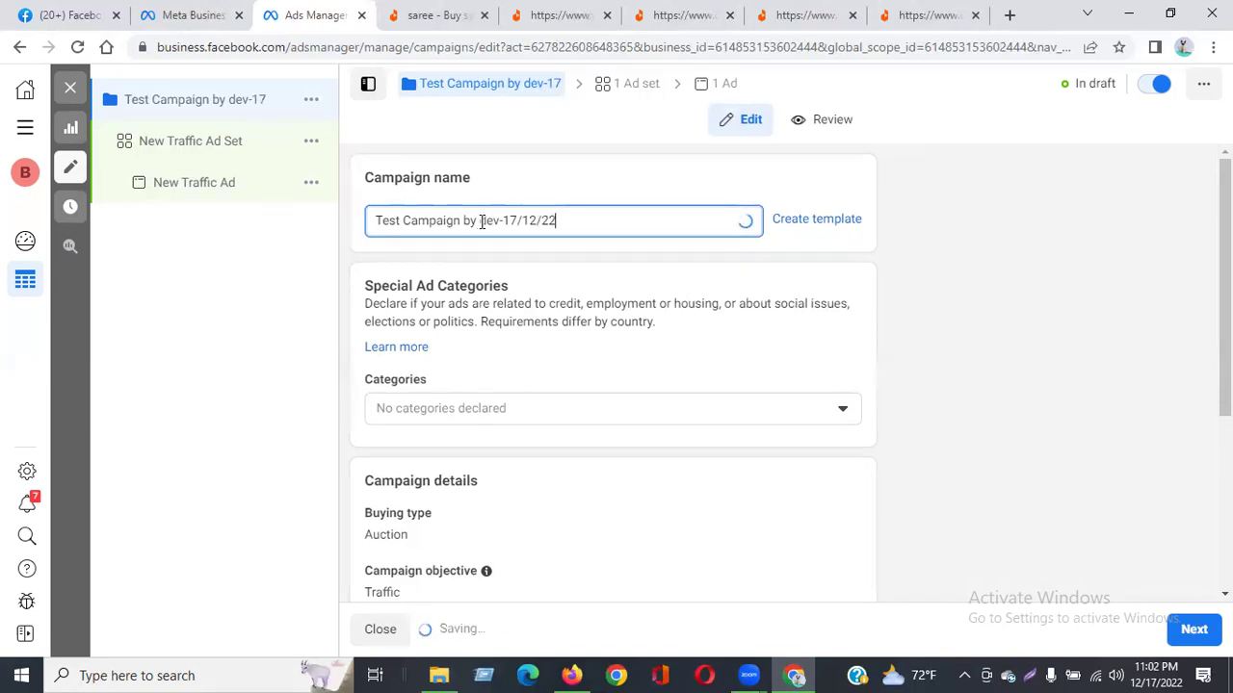
Copy the full campaign name to the clipboard.
left_click_drag(564, 221, 397, 221)
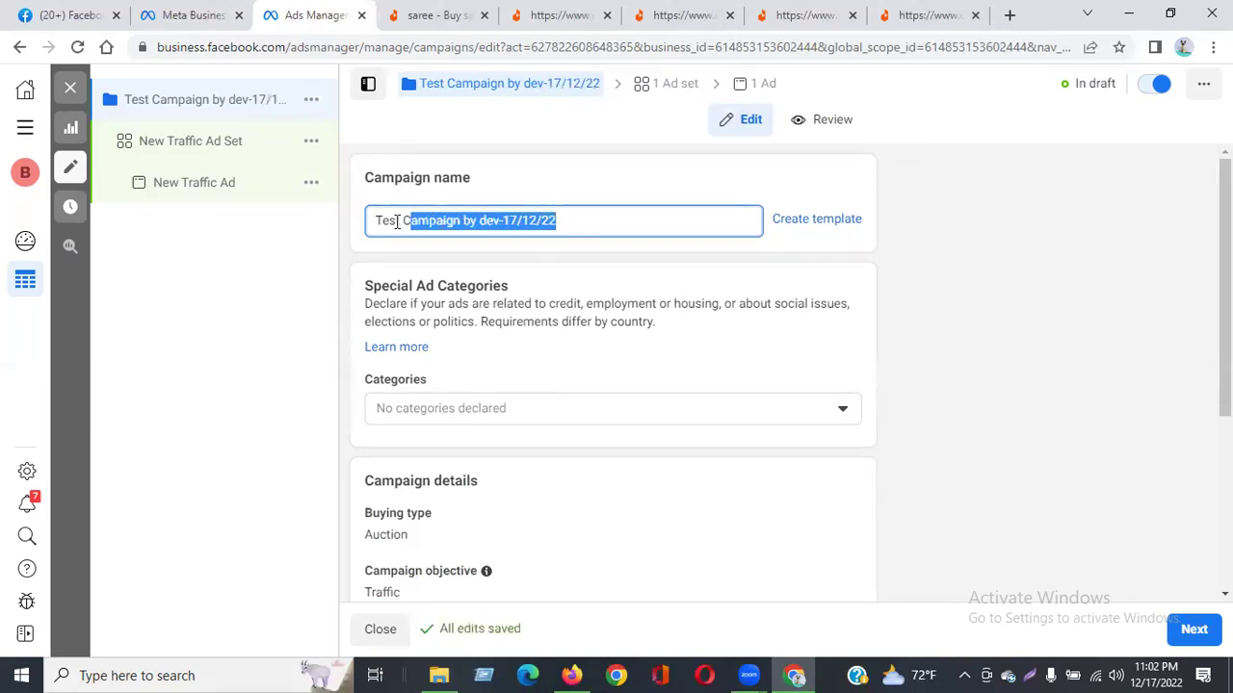
right_click(406, 222)
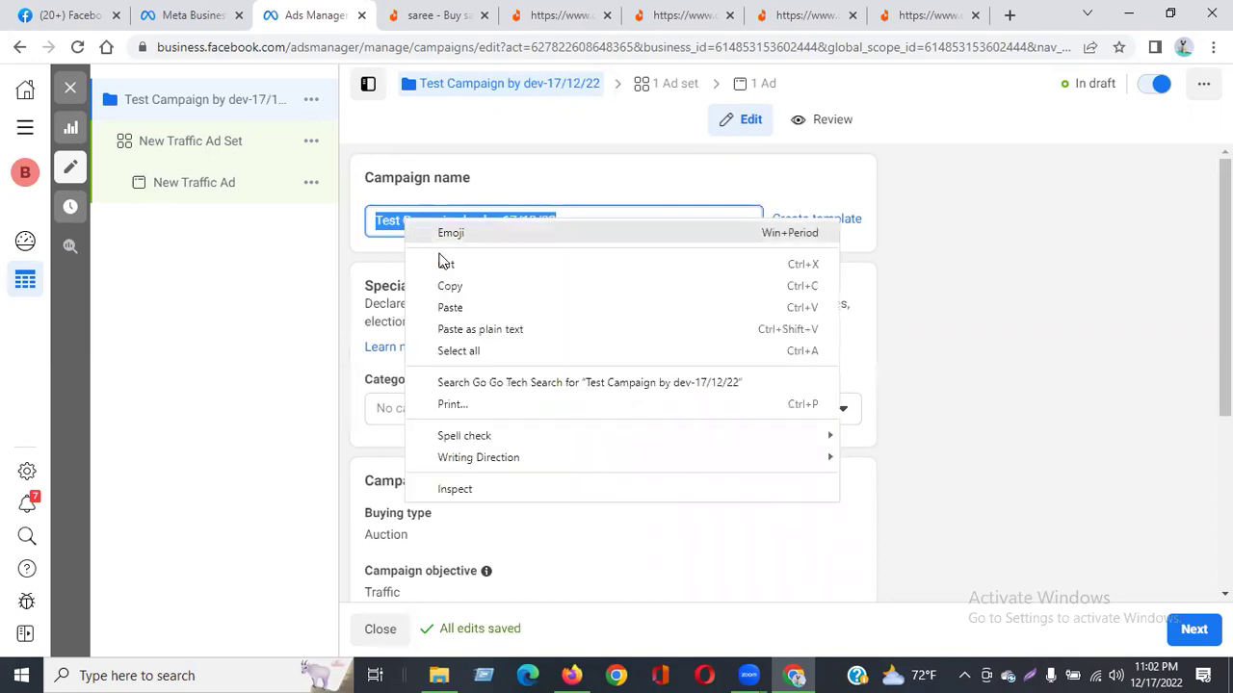
left_click(457, 284)
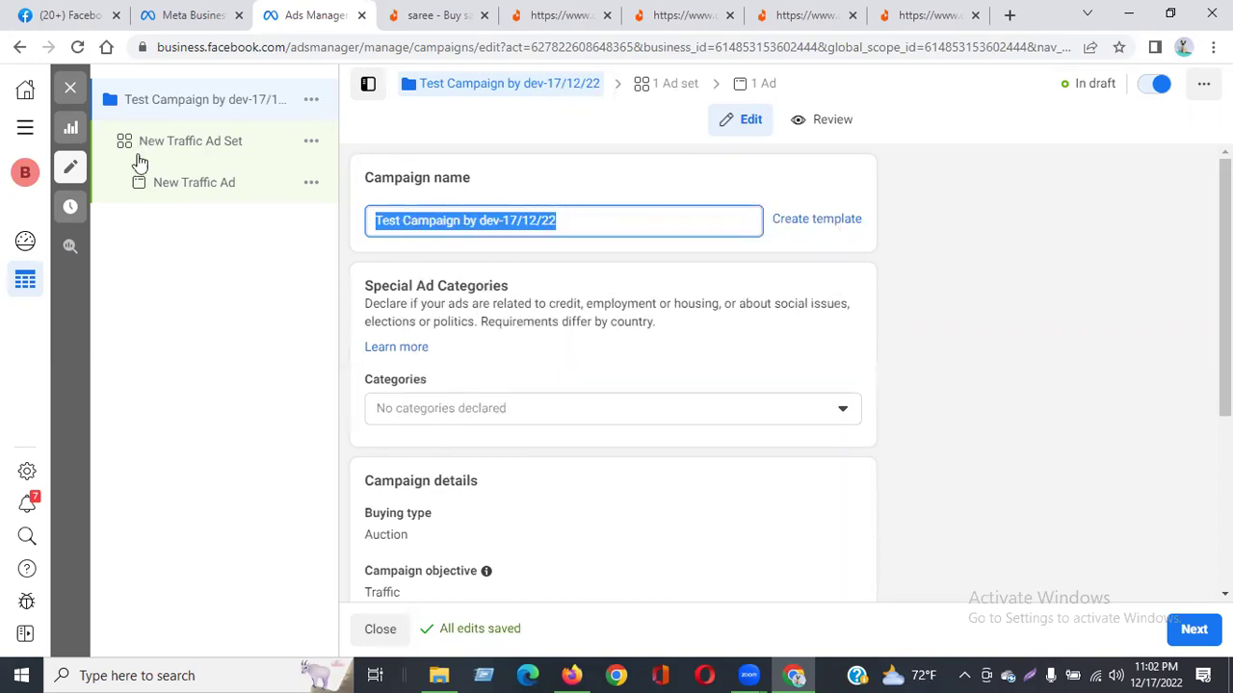
left_click(536, 189)
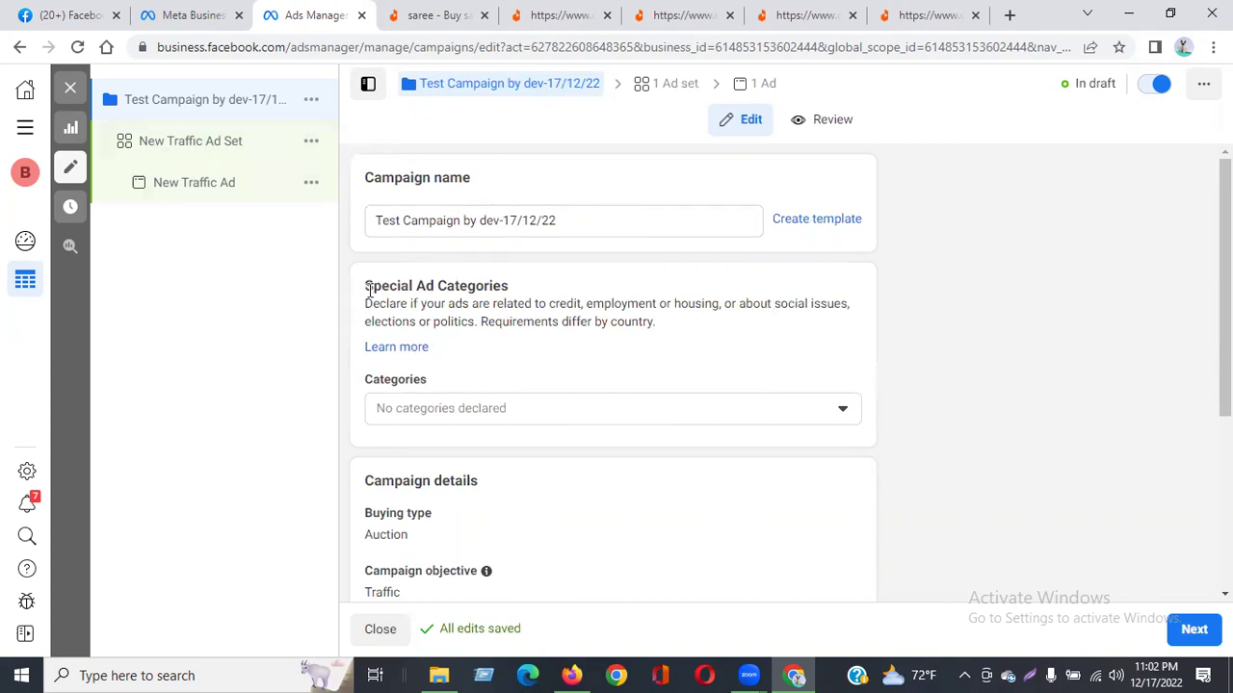
Examine the options offered for declaring Special Ad Categories in the campaign, leaving the list without a selection.
left_click_drag(511, 301, 362, 289)
left_click(435, 406)
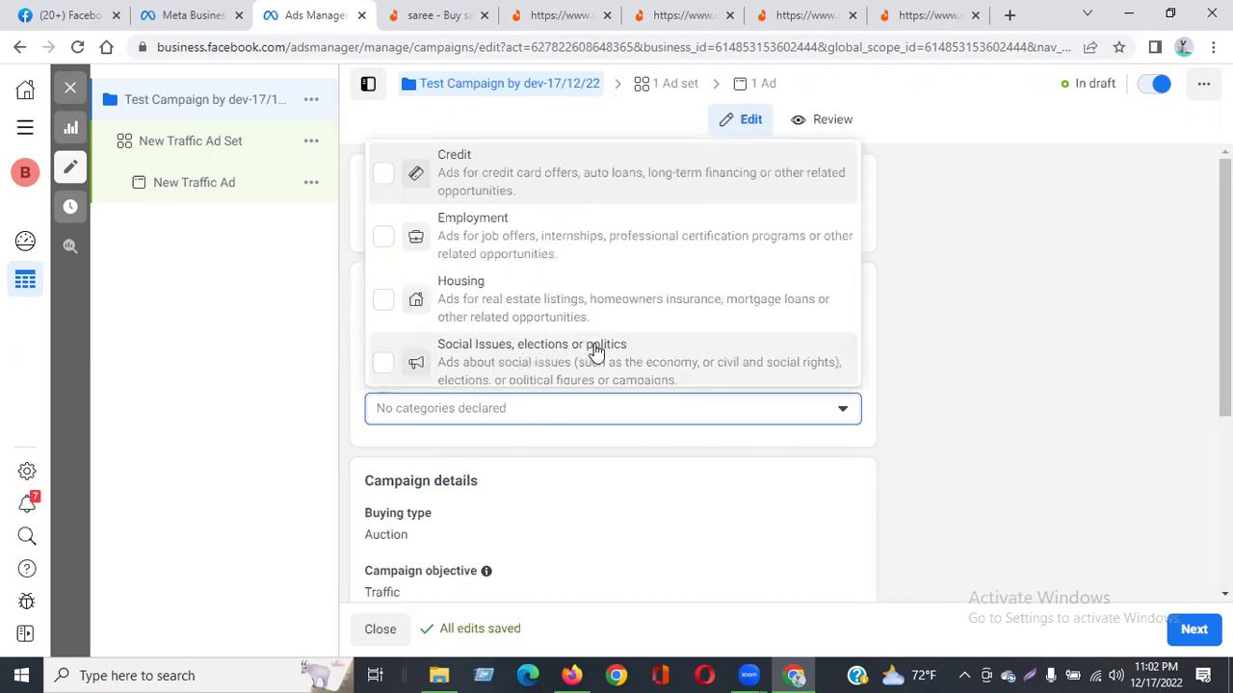
left_click(741, 452)
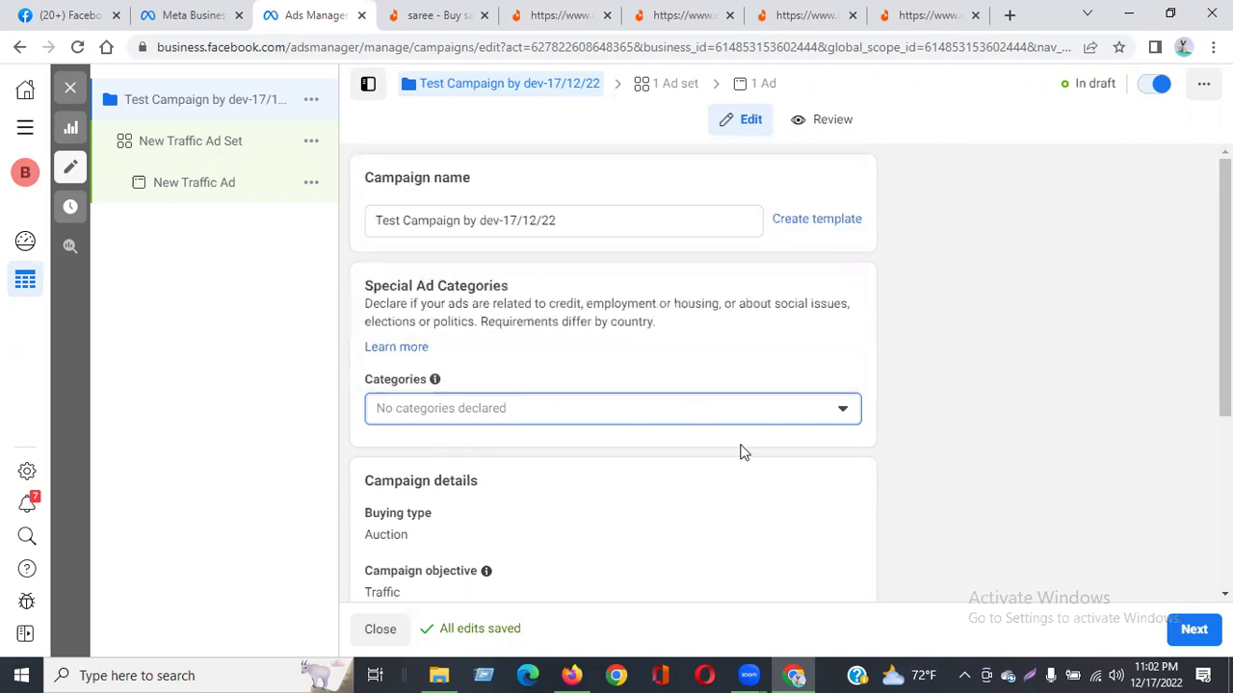
left_click(477, 408)
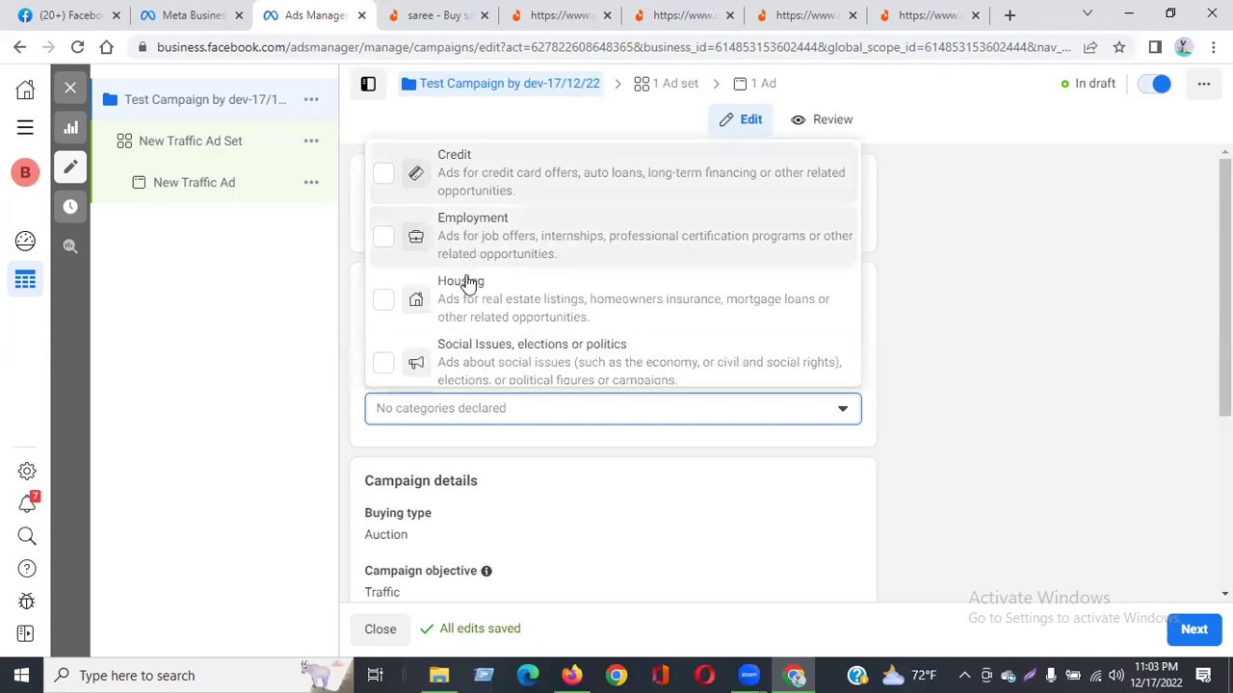
left_click(541, 427)
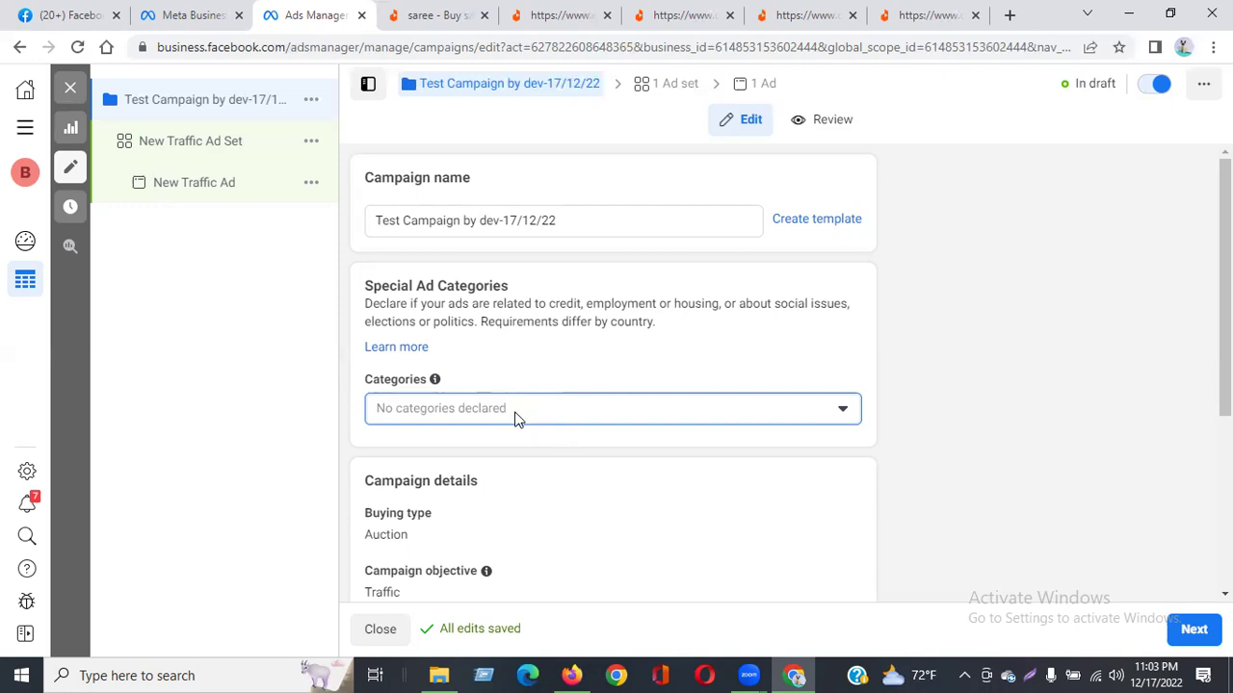
left_click(517, 417)
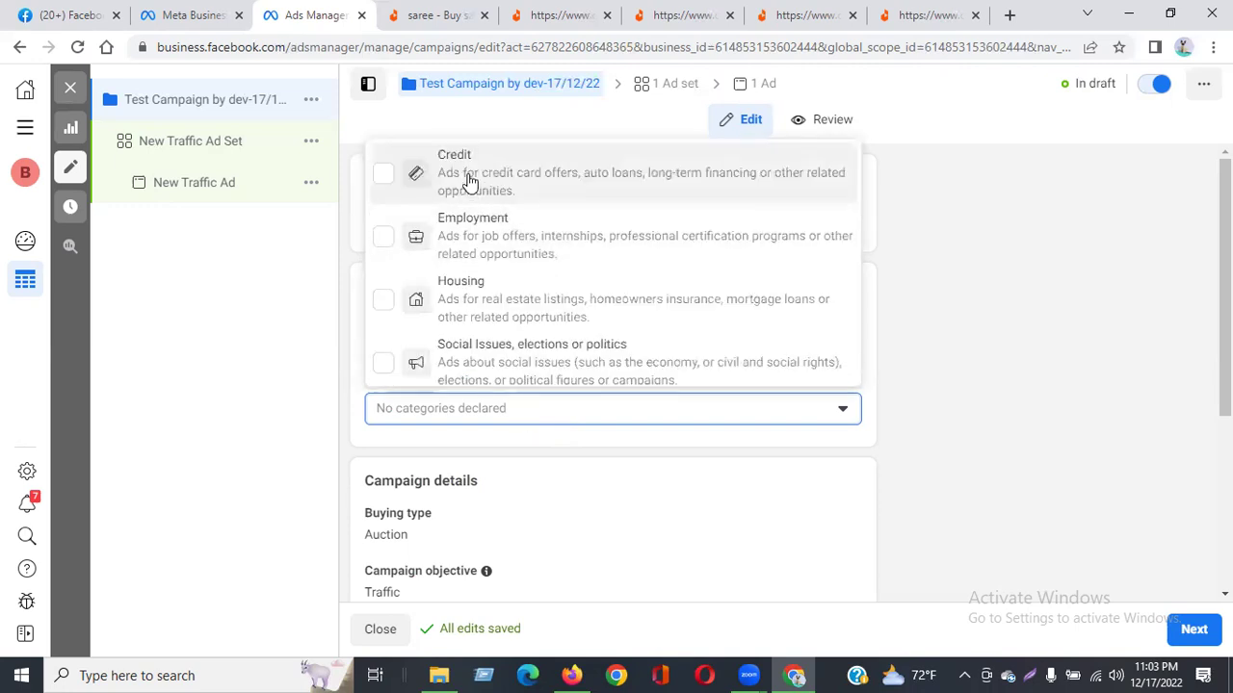
left_click(271, 448)
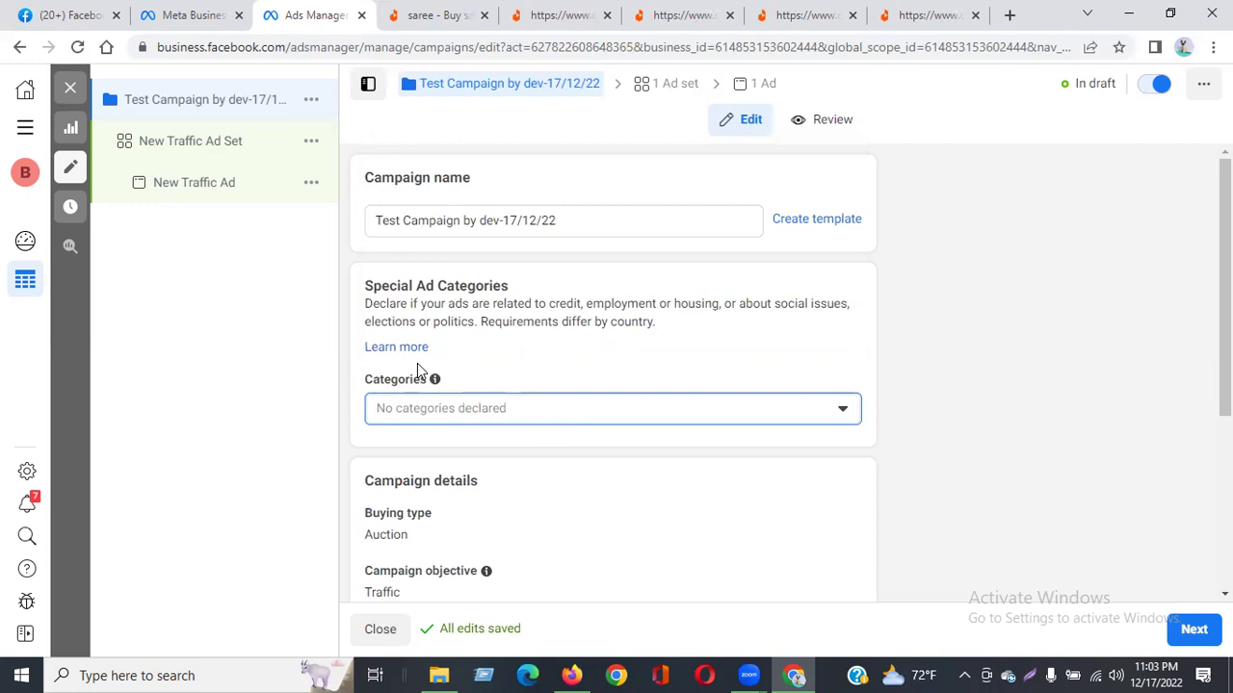
left_click(448, 411)
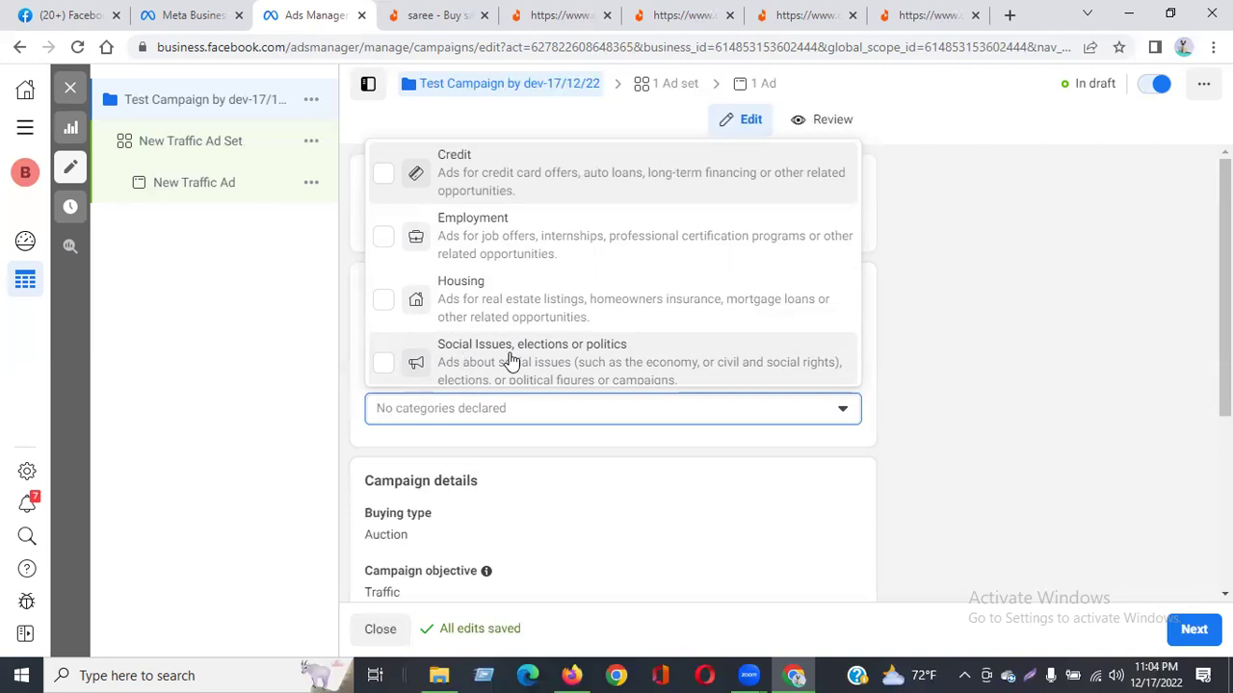
left_click(809, 451)
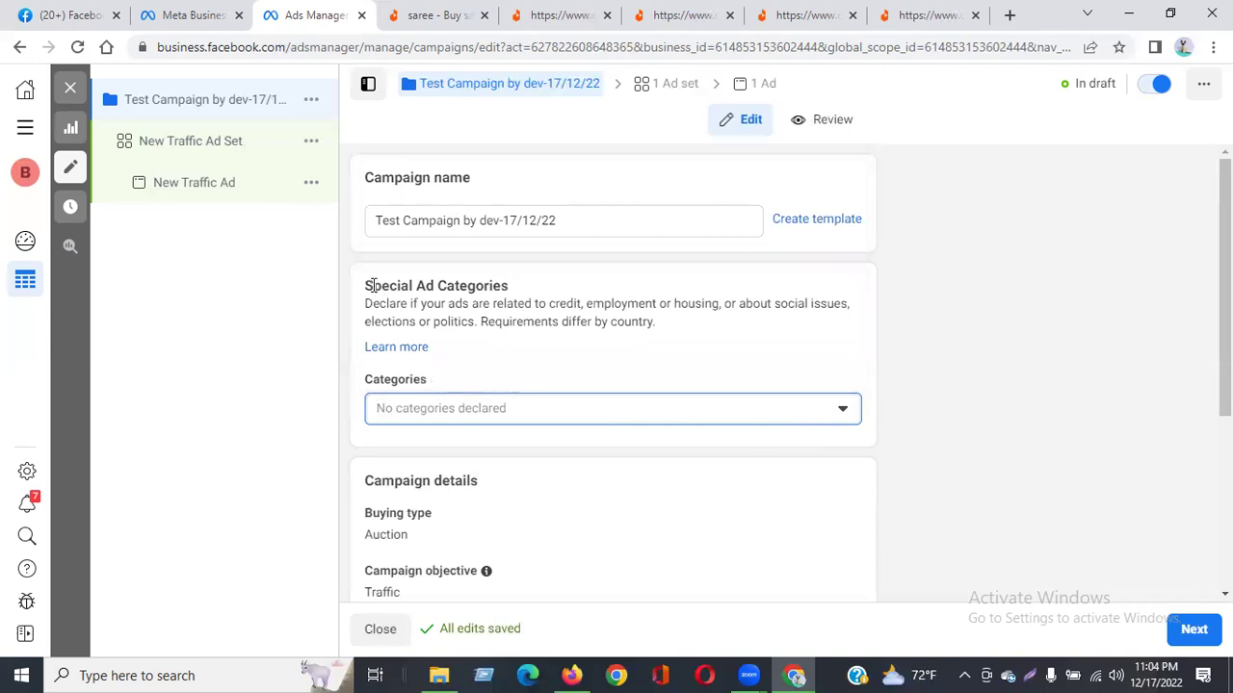
left_click_drag(366, 285, 511, 294)
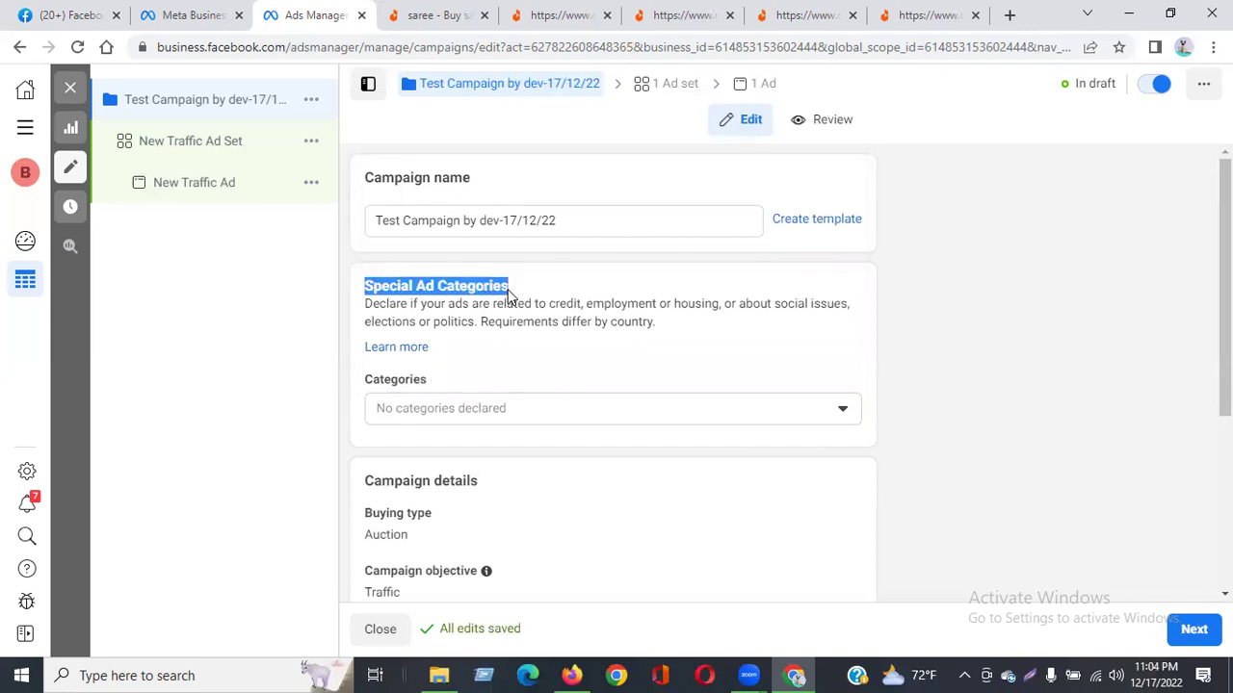
left_click(508, 408)
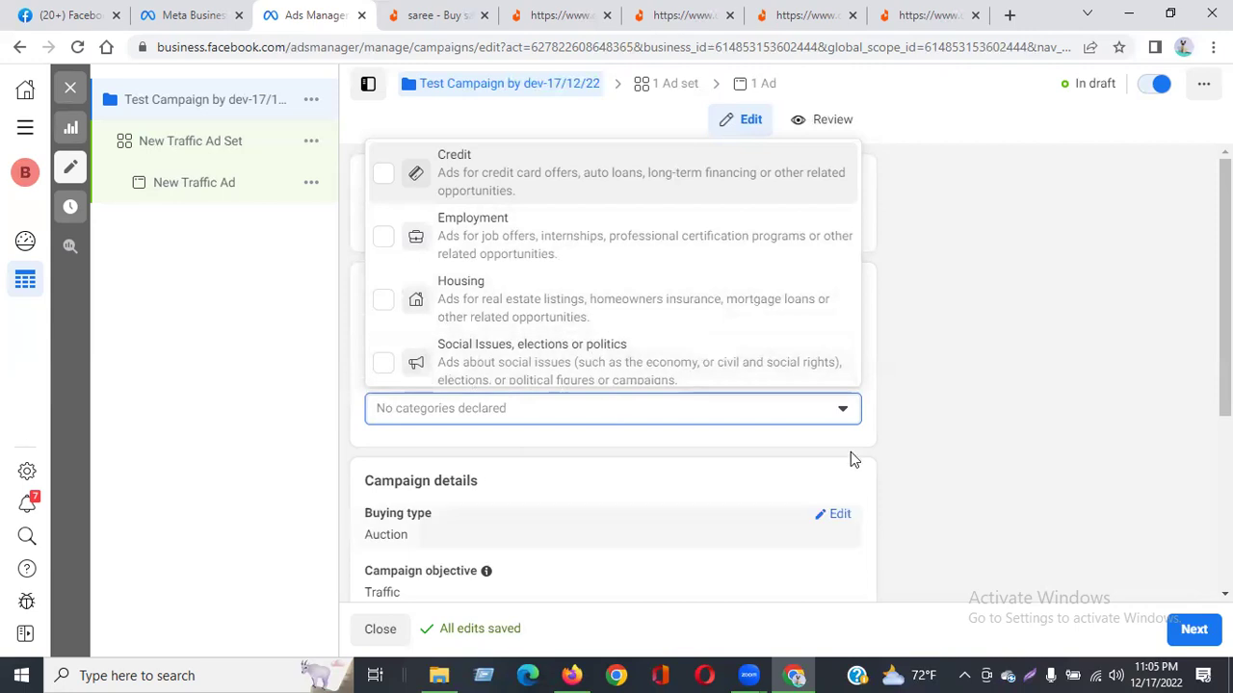
left_click(965, 383)
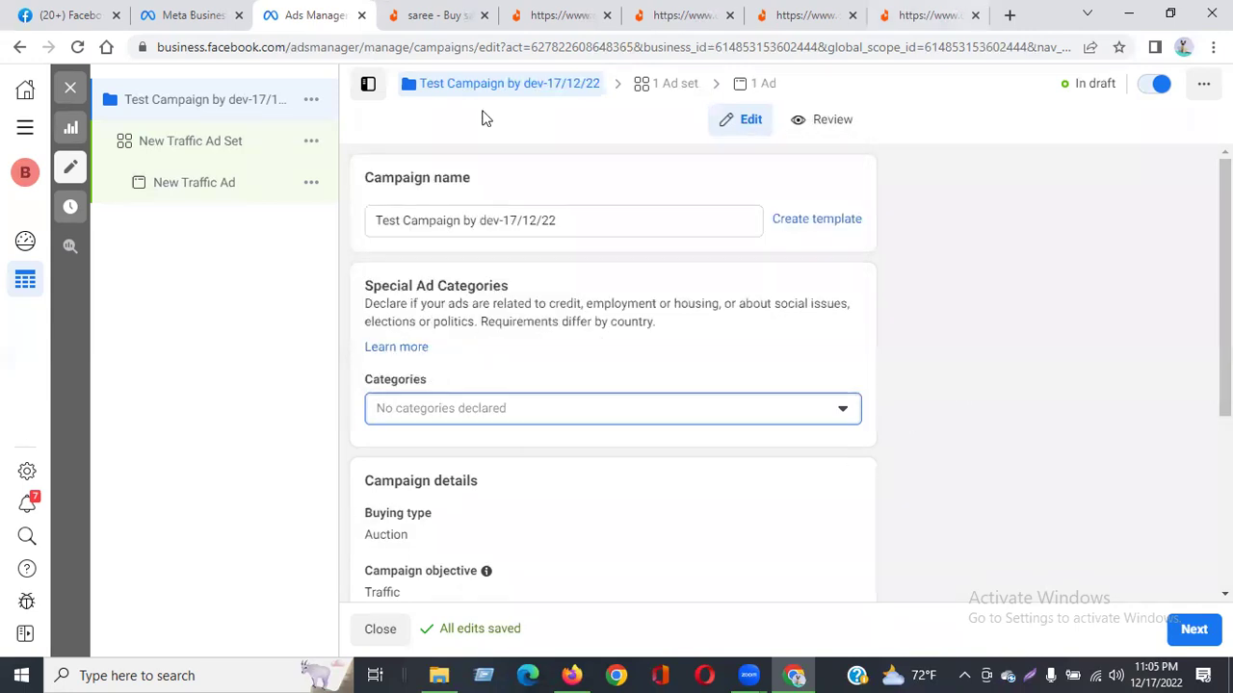
Check the Daraz saree search page and an opened saree product page, and return to Ads Manager.
left_click(443, 17)
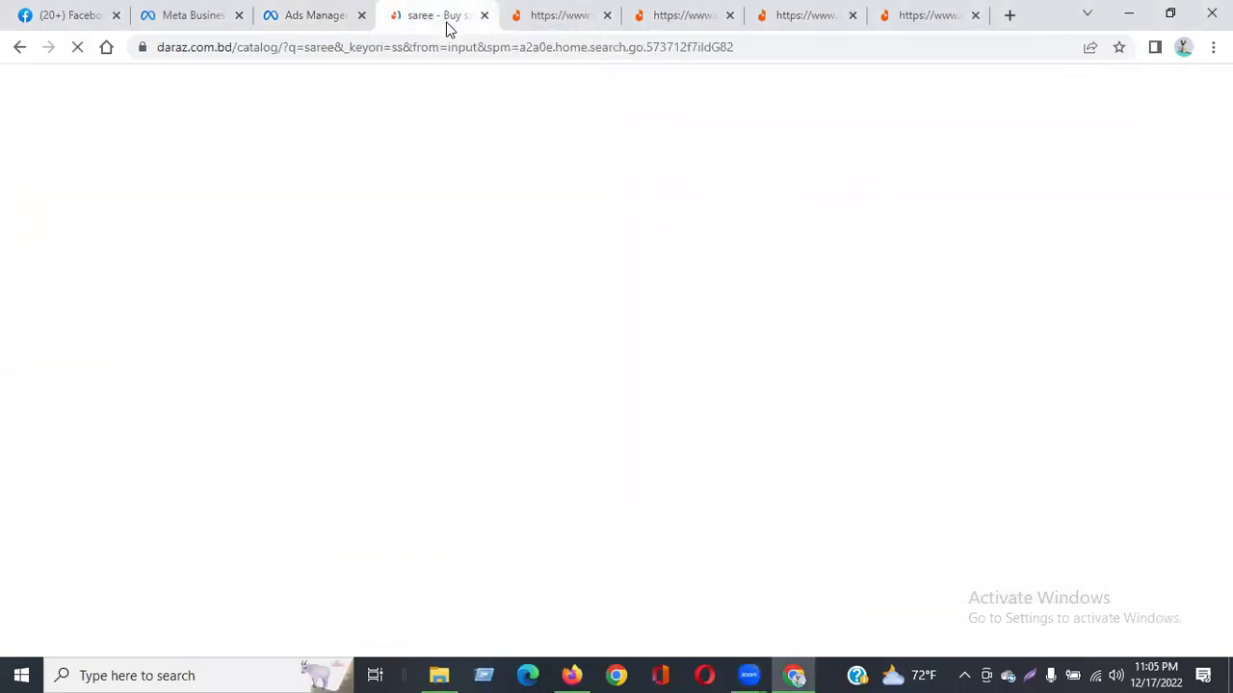
left_click(554, 17)
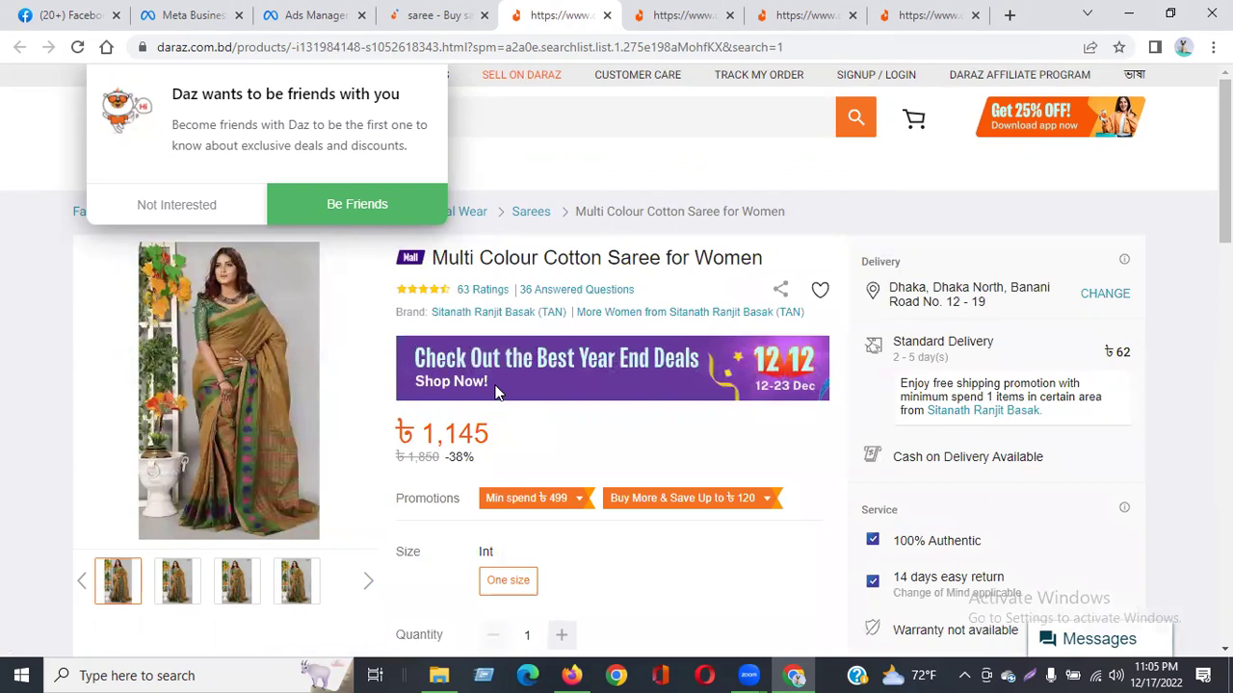
left_click(436, 16)
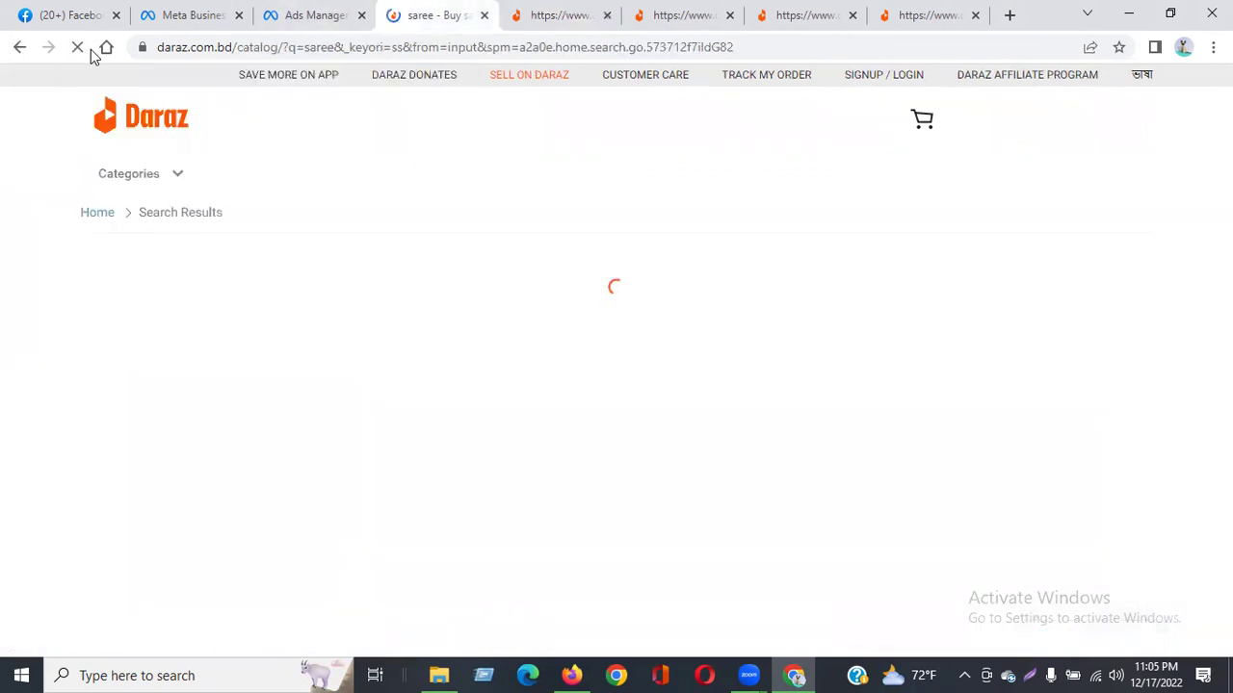
left_click(300, 17)
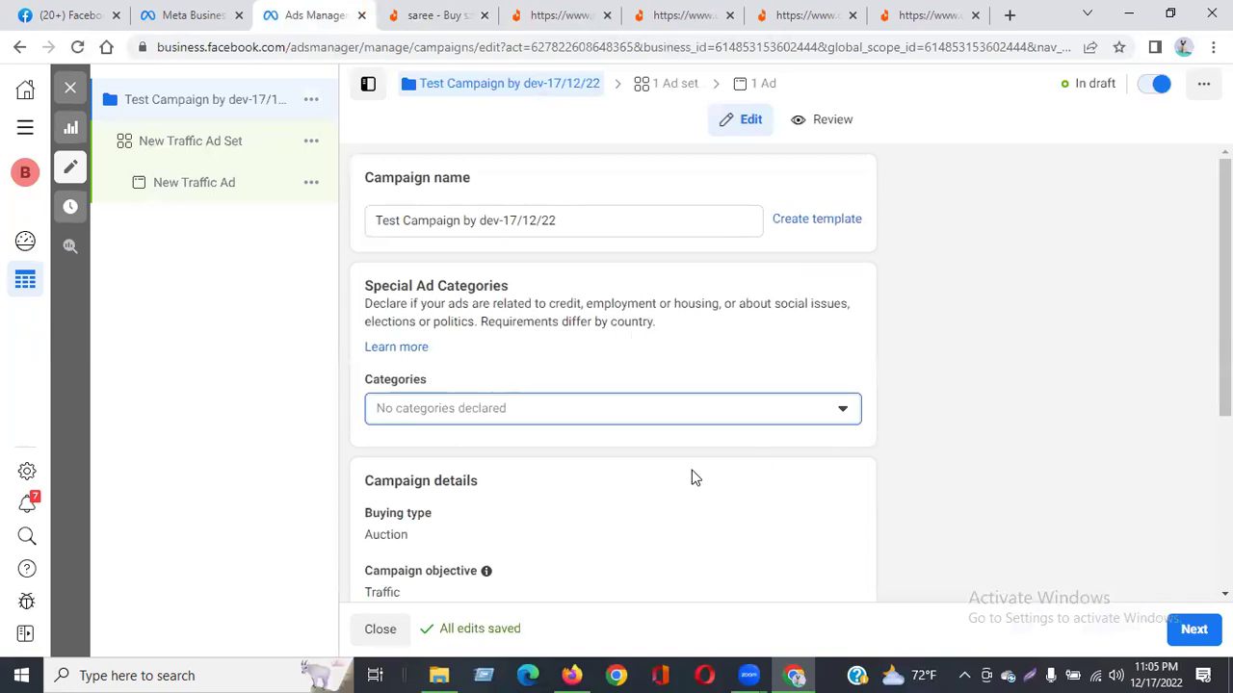
Review the campaign details, including the buying type and campaign objective, down to the A/B test section.
scroll(694, 476, "down", 3)
scroll(686, 462, "up", 2)
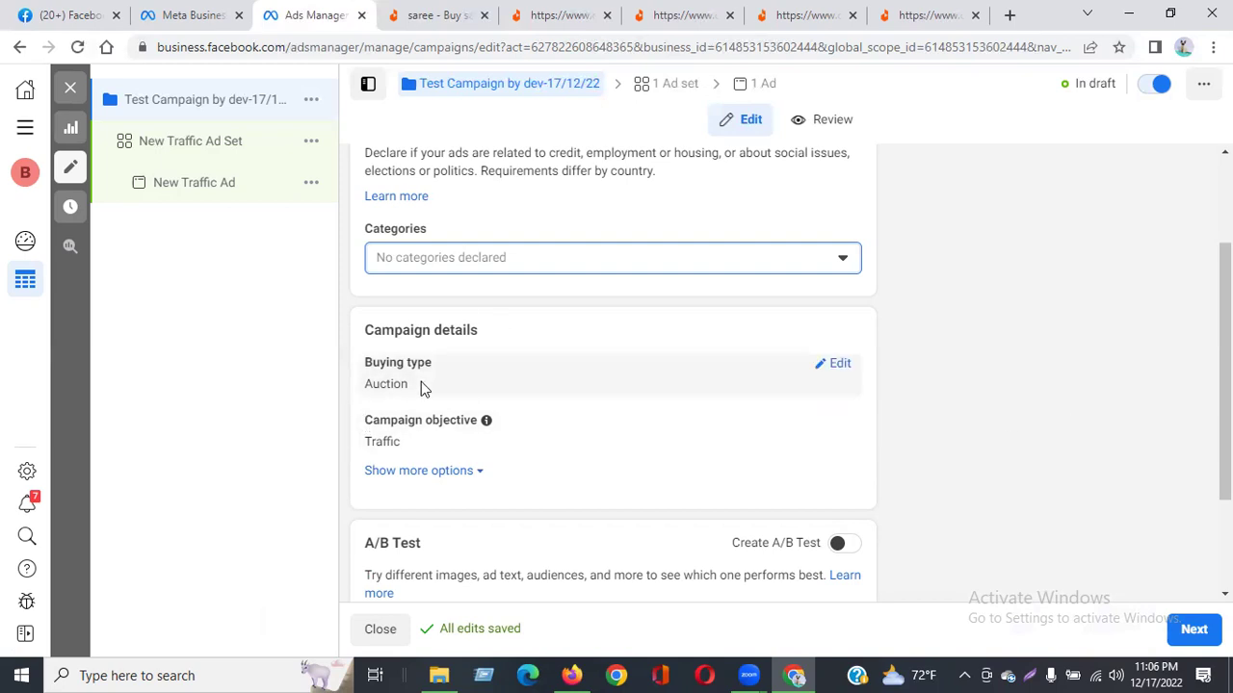
left_click(998, 453)
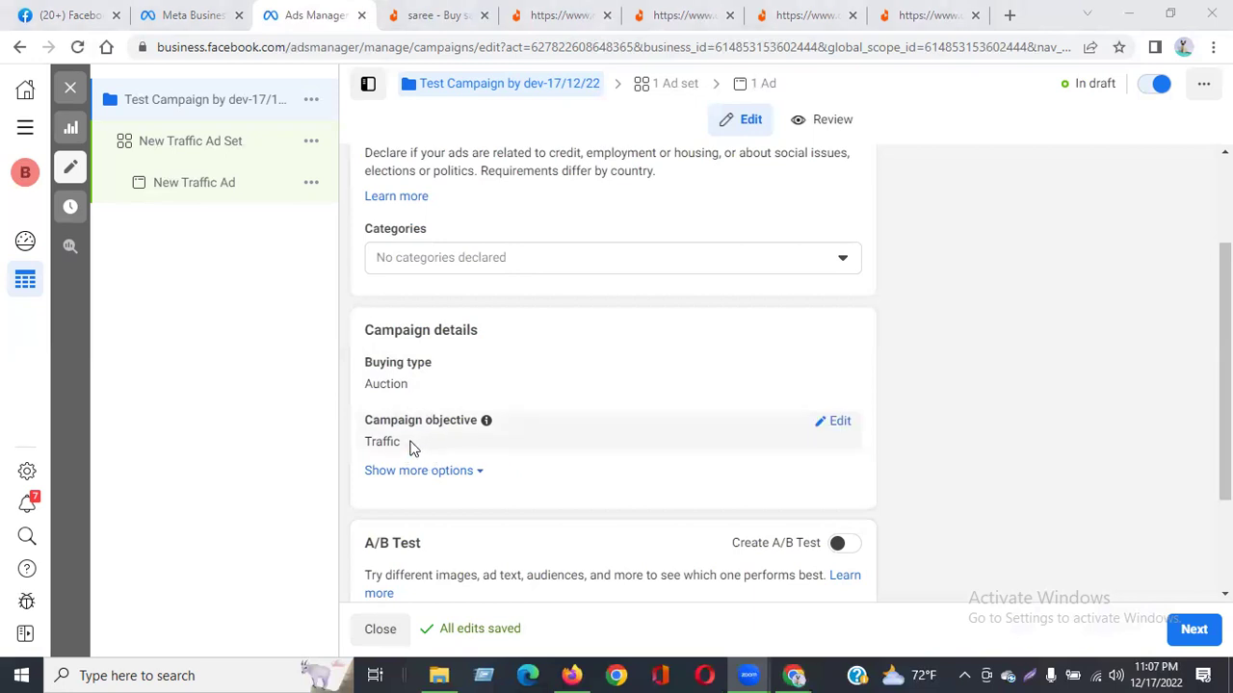
scroll(888, 474, "down", 2)
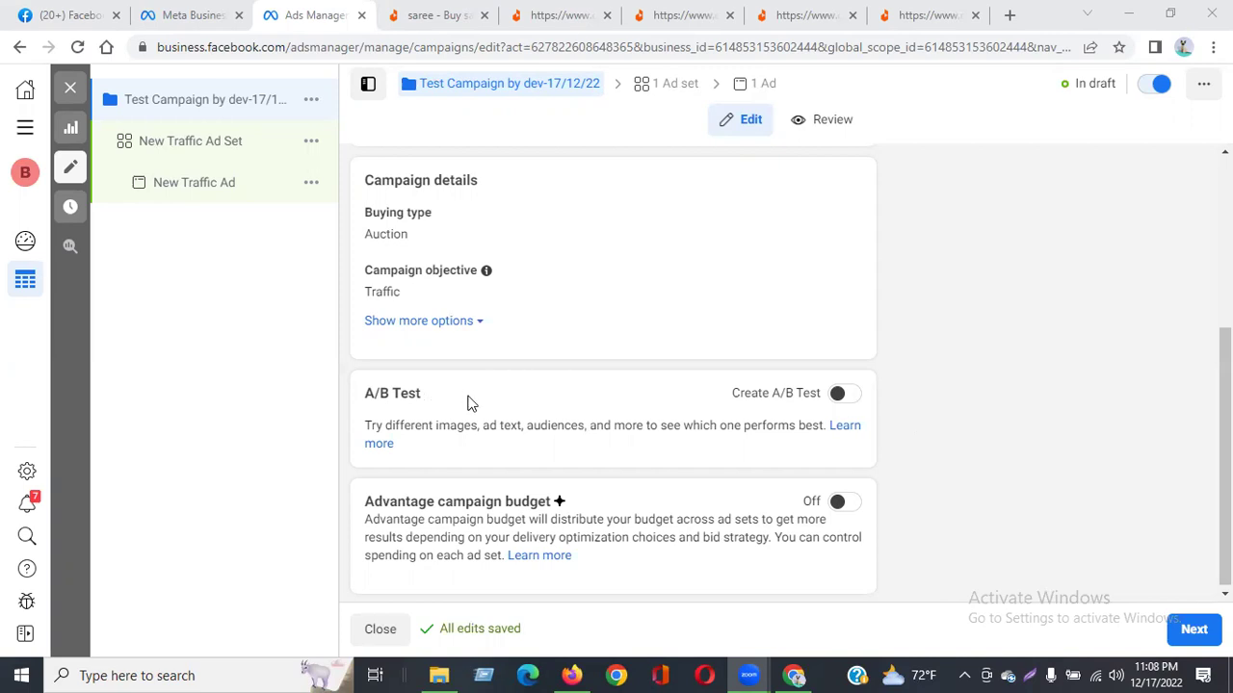
Turn on the A/B test for the campaign to view its explanation and turn it off again.
left_click(854, 397)
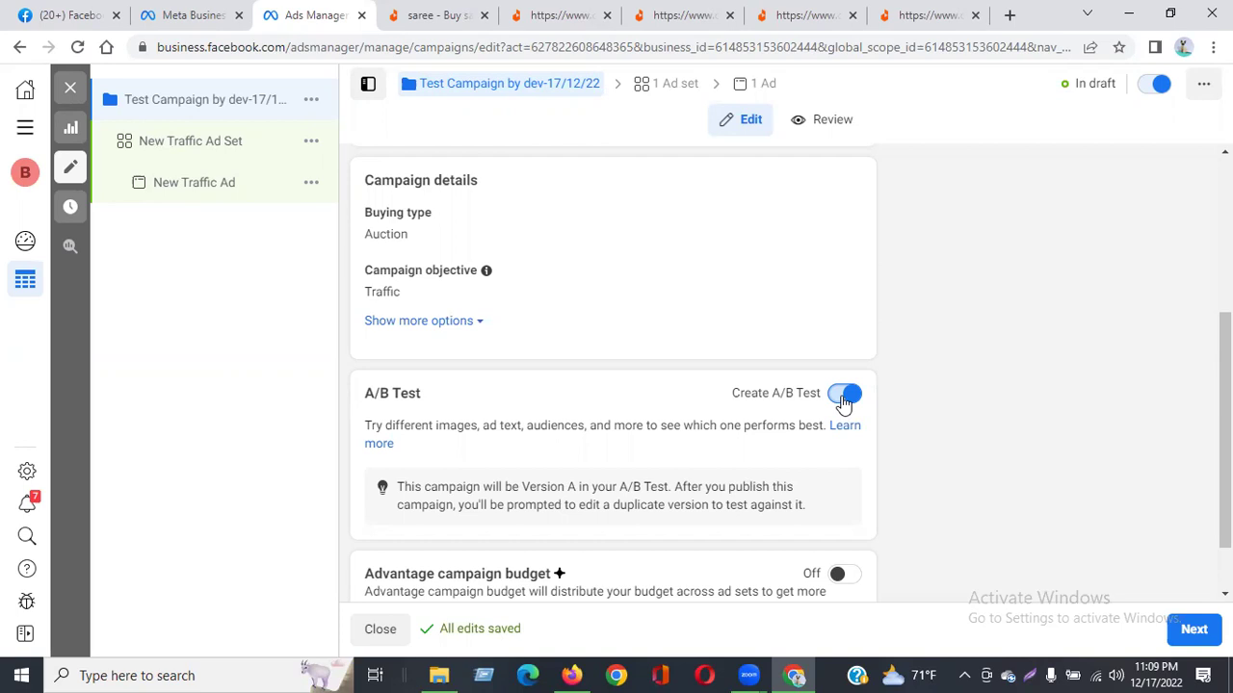
left_click(843, 403)
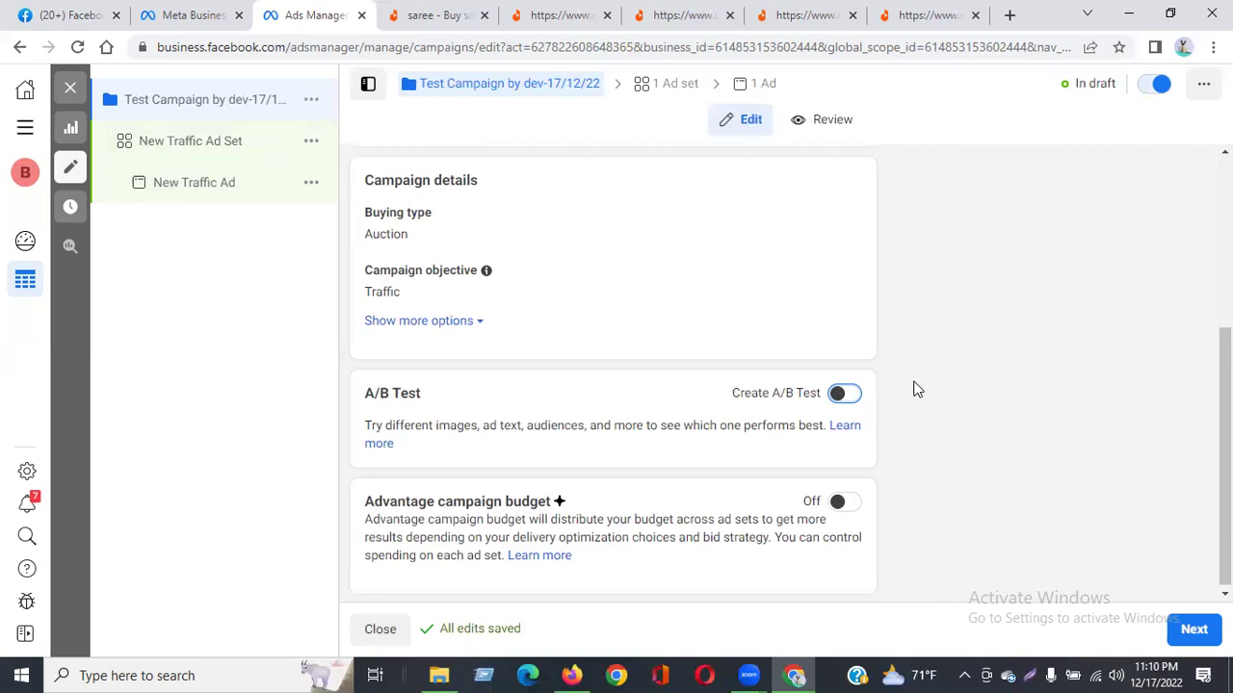
left_click_drag(366, 398, 438, 398)
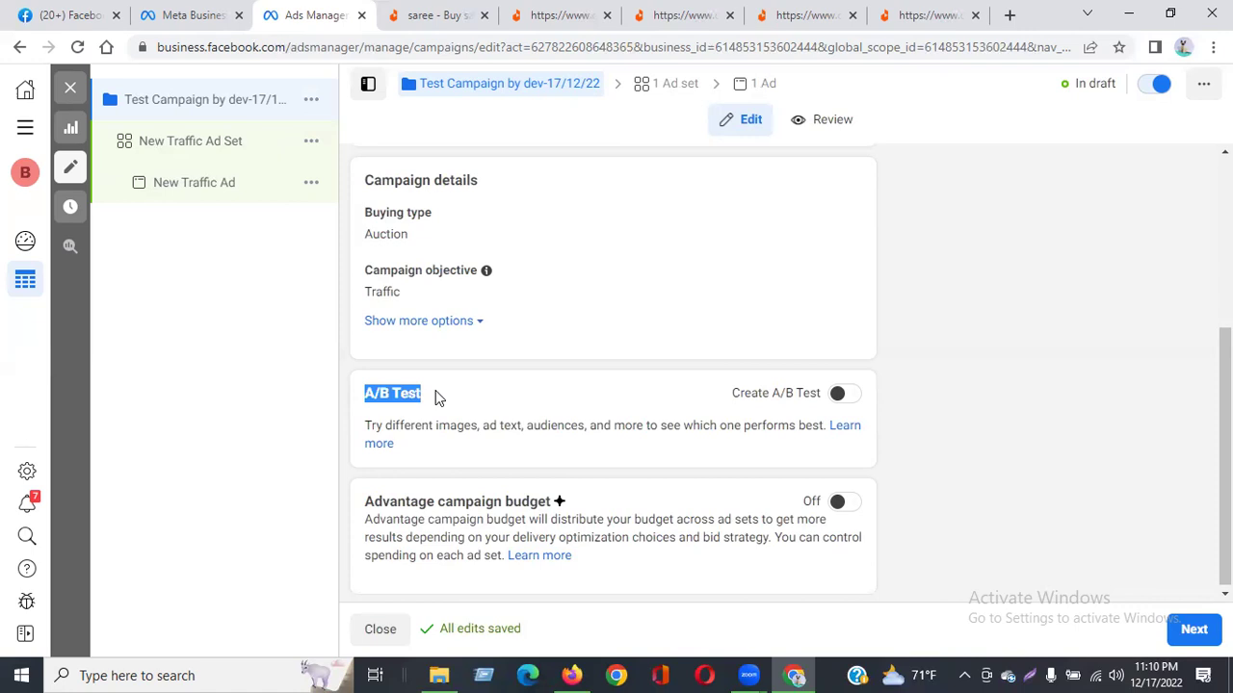
left_click(931, 400)
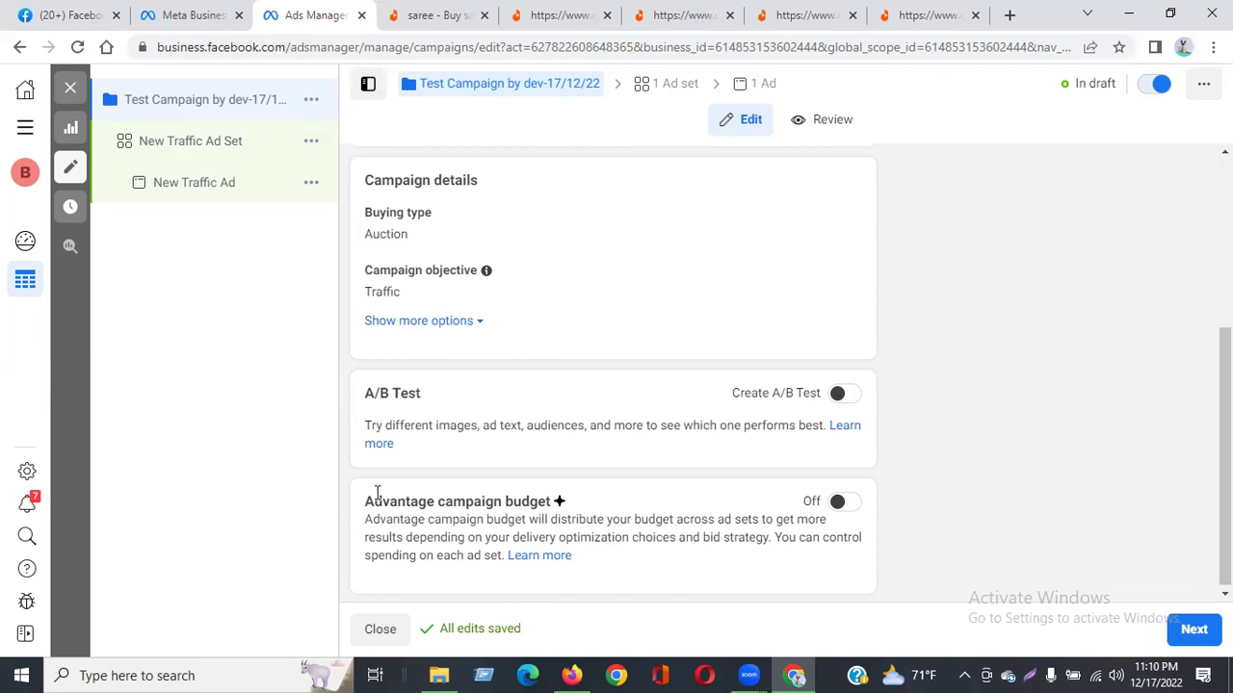
Turn on Advantage campaign budget and set the daily campaign budget to $5.00.
left_click_drag(364, 502, 451, 502)
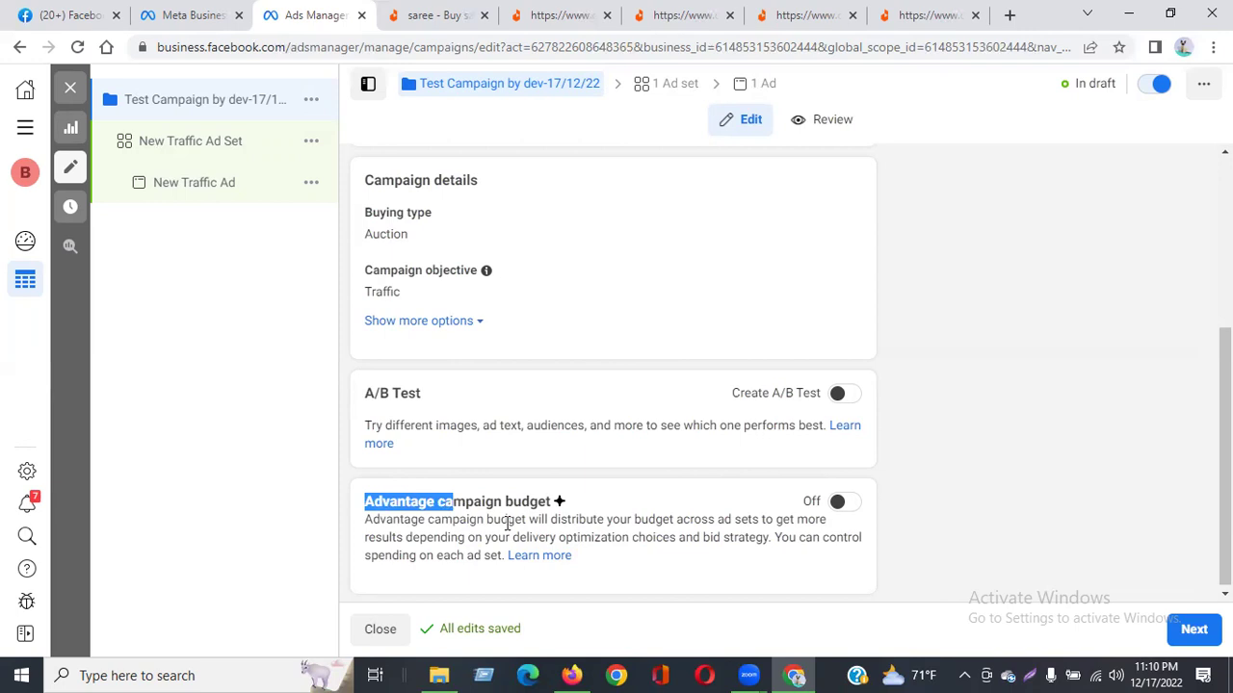
left_click(613, 504)
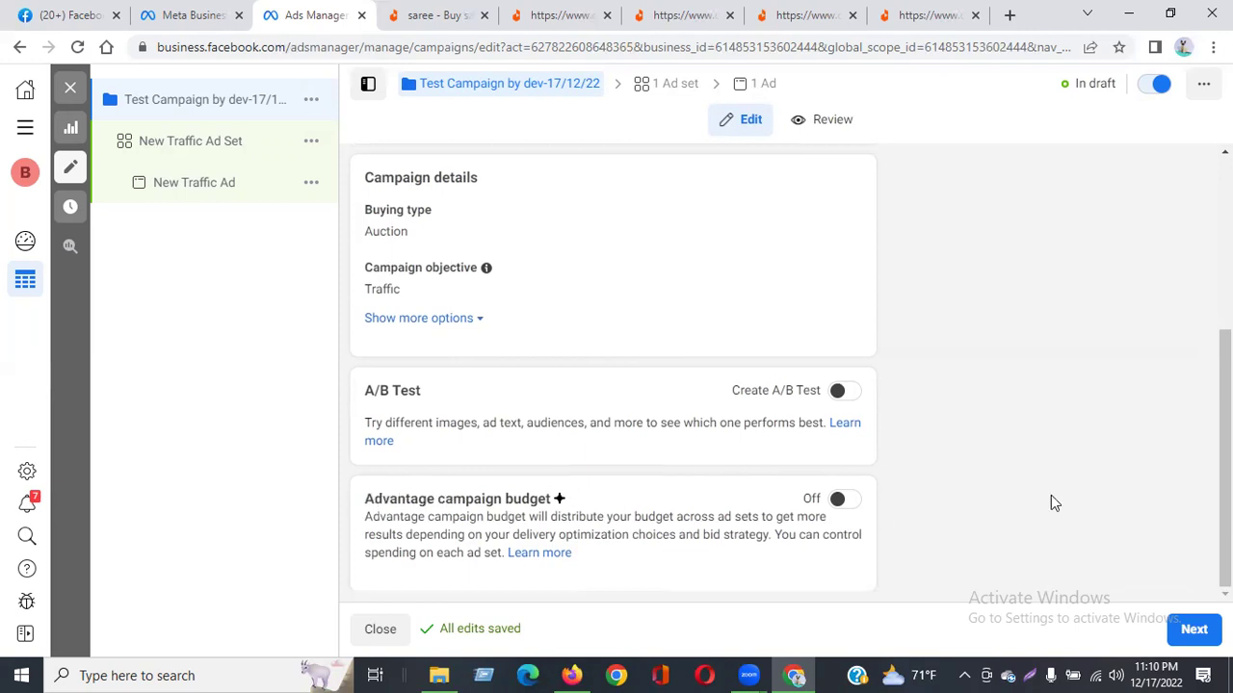
left_click(843, 501)
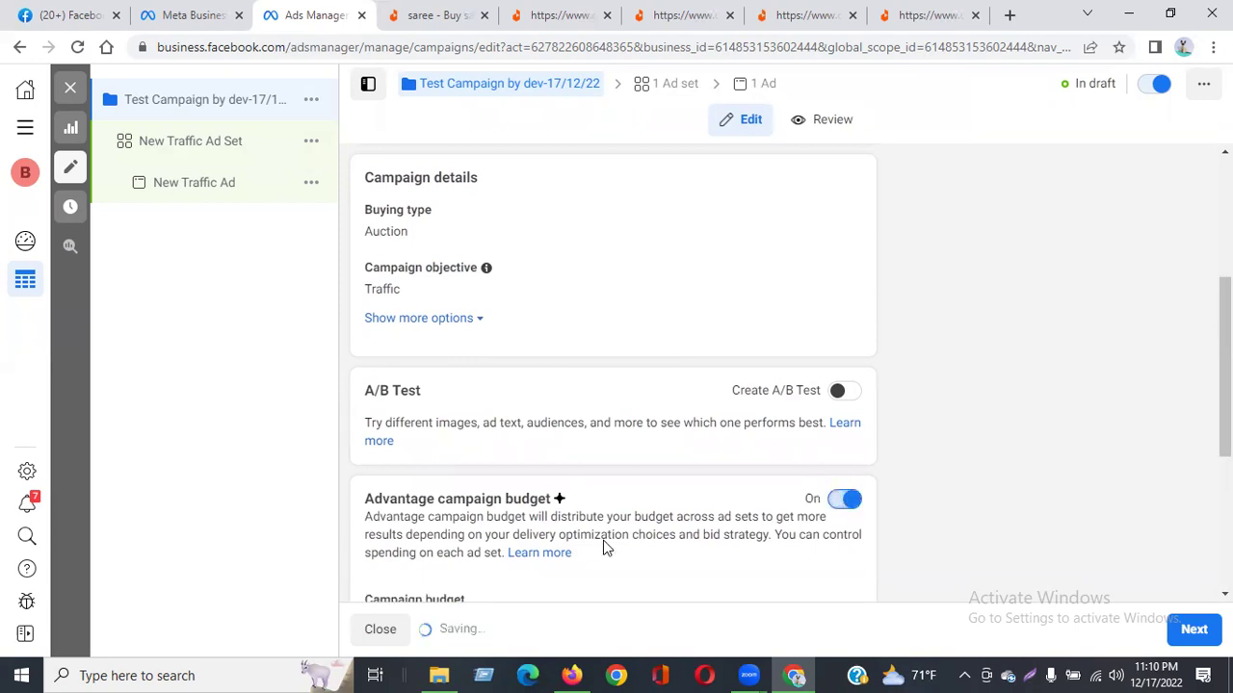
scroll(615, 399, "down", 3)
left_click_drag(691, 328, 610, 337)
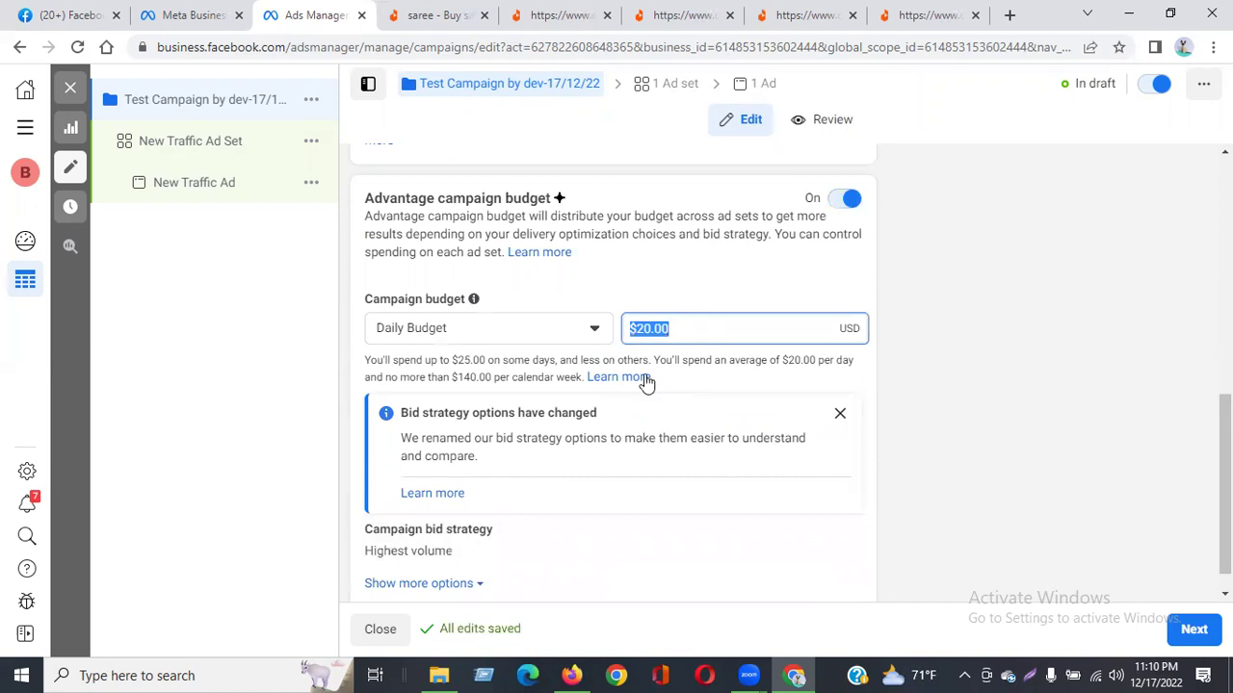
scroll(655, 393, "up", 2)
type("5")
left_click(682, 438)
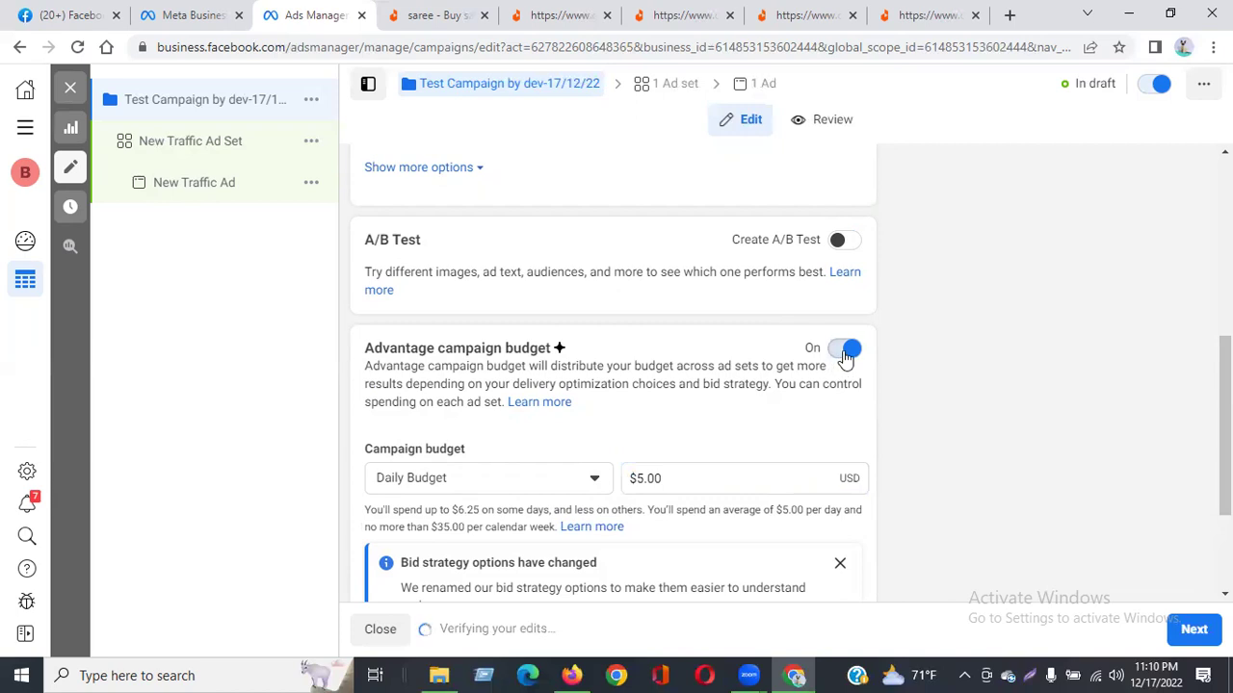
Show more options under the campaign bid strategy to examine the ad scheduling setting.
scroll(472, 433, "down", 2)
scroll(471, 434, "down", 1)
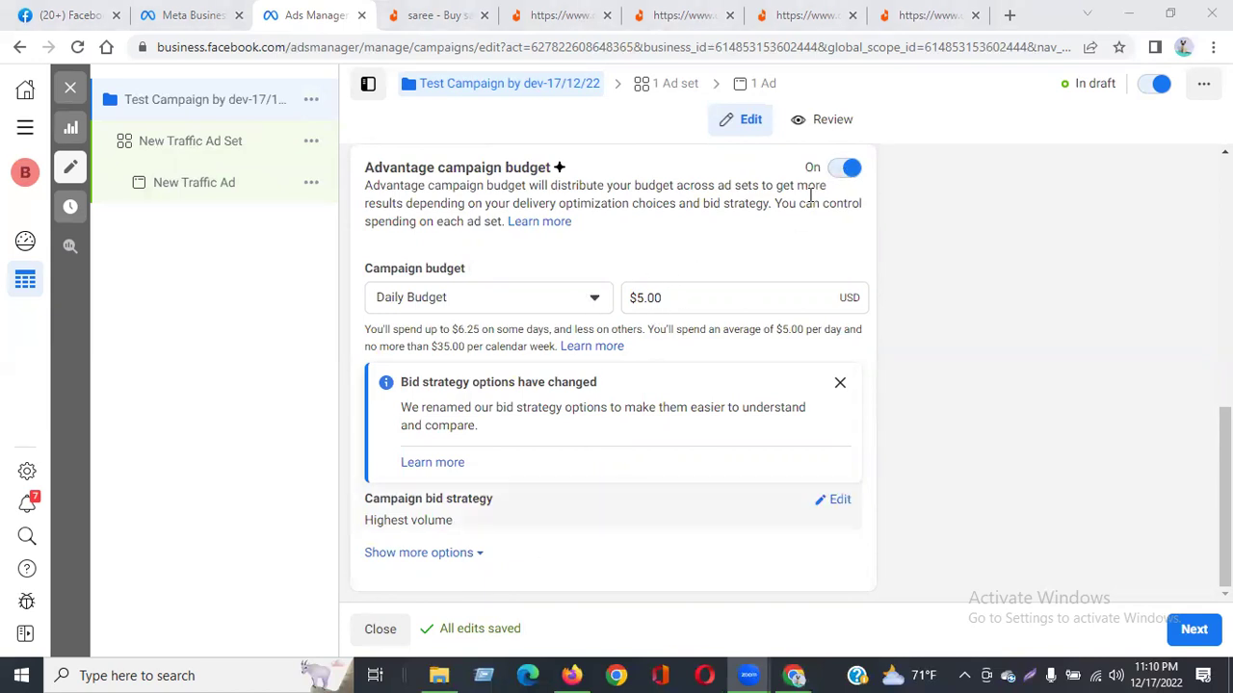
left_click(473, 553)
scroll(684, 410, "down", 1)
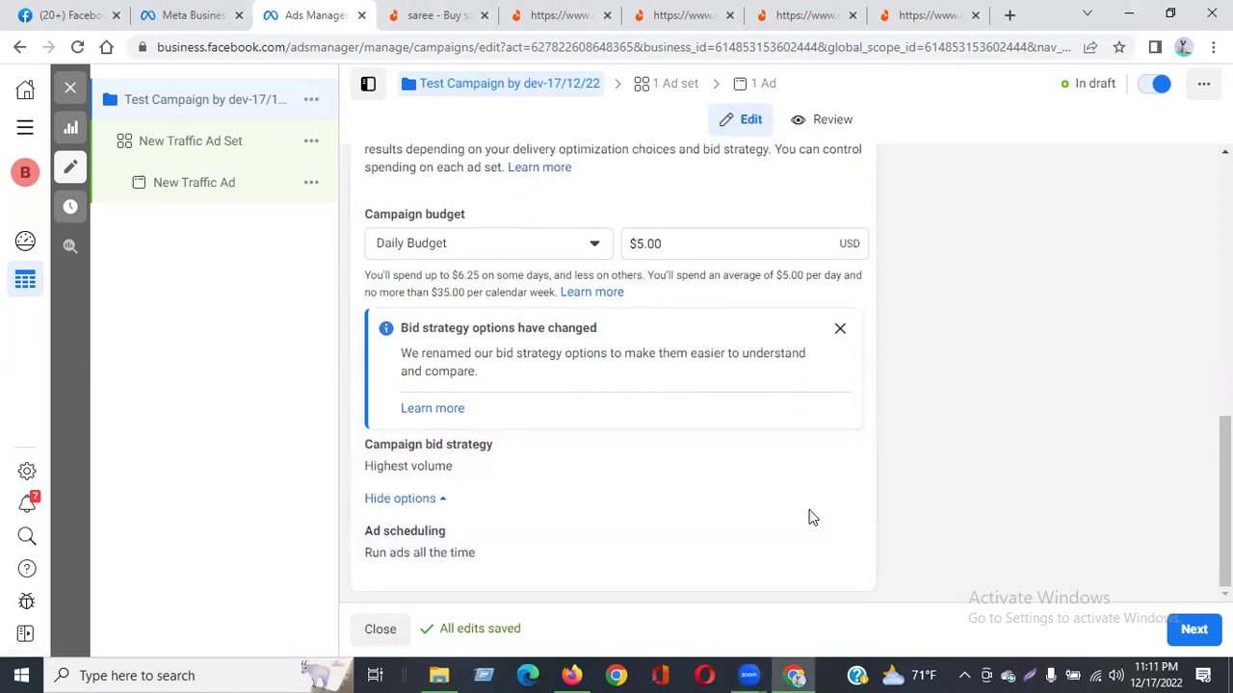
scroll(841, 407, "up", 3)
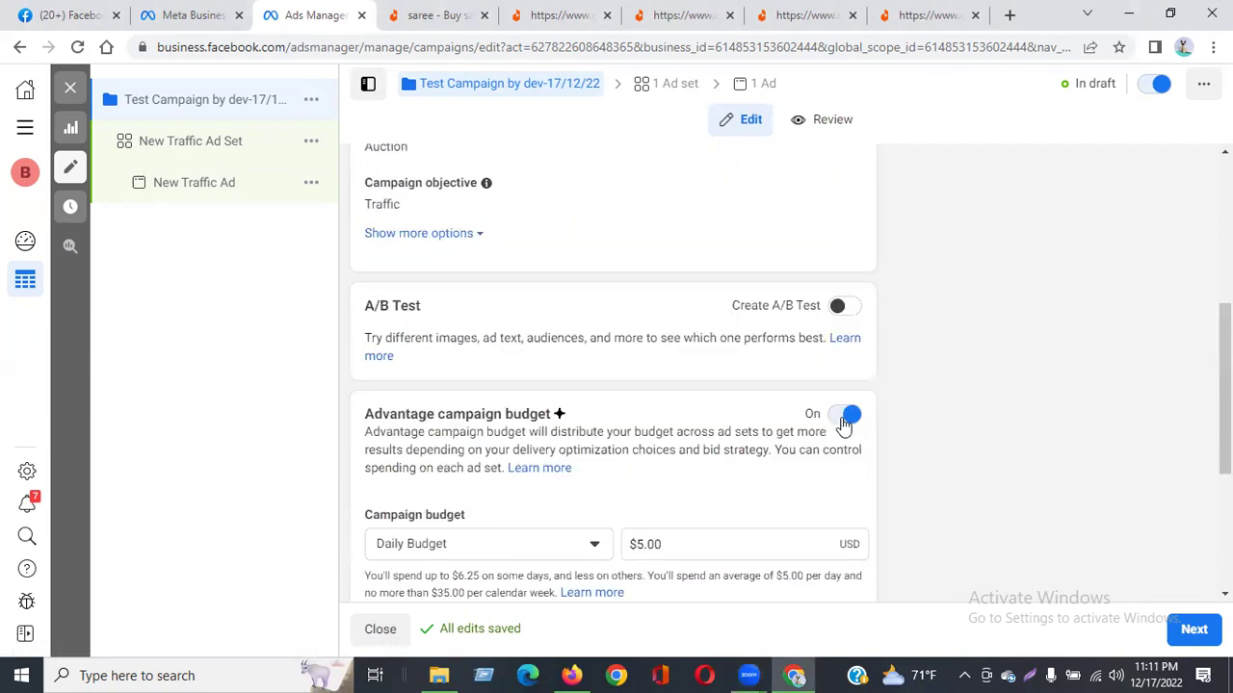
Turn off Advantage campaign budget and continue to the settings of the new traffic ad set.
left_click(845, 416)
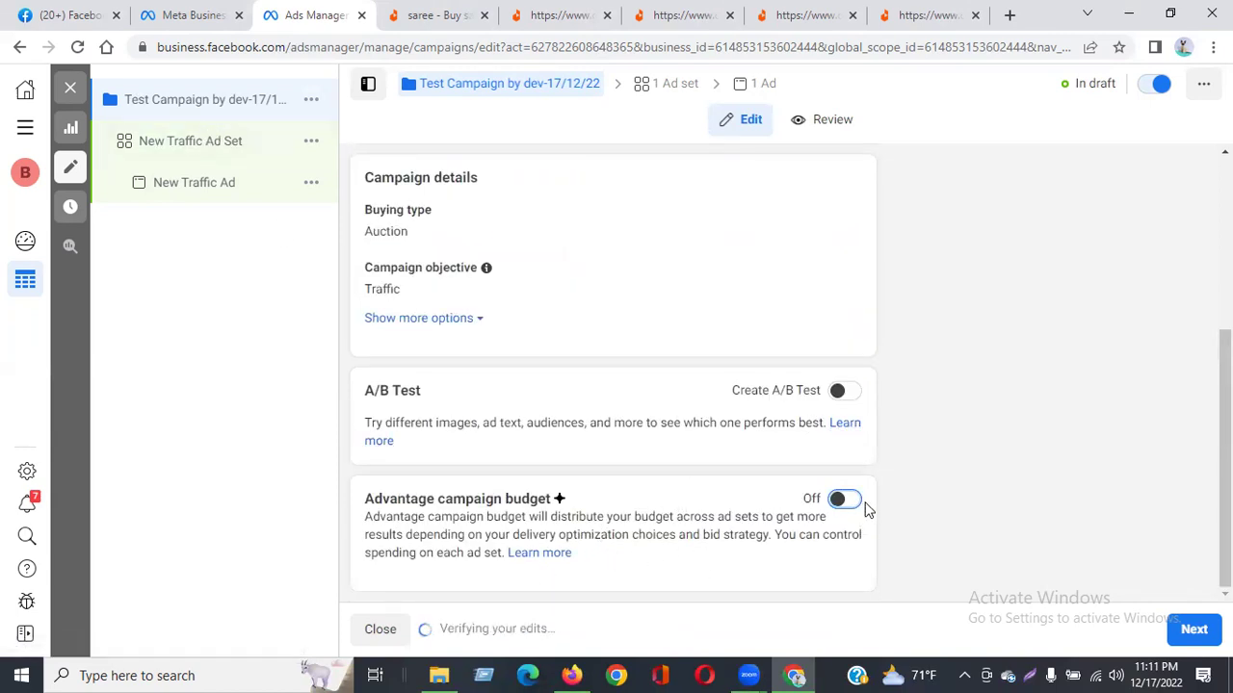
scroll(662, 554, "down", 4)
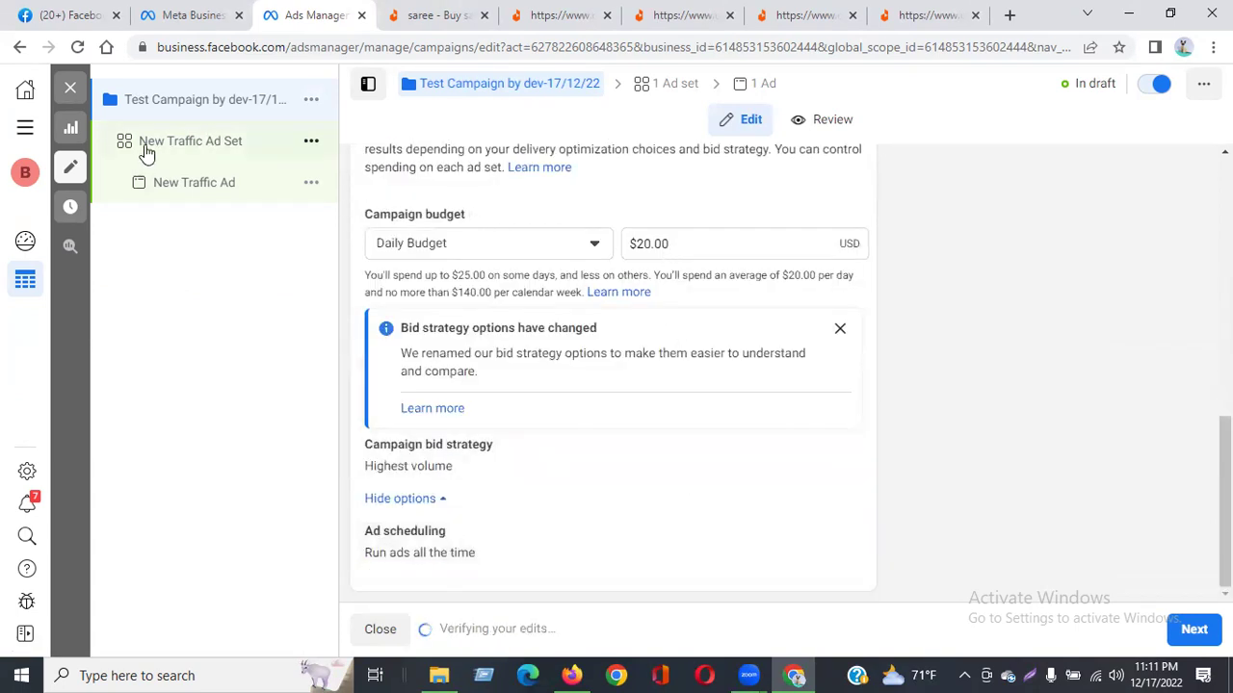
scroll(756, 424, "up", 3)
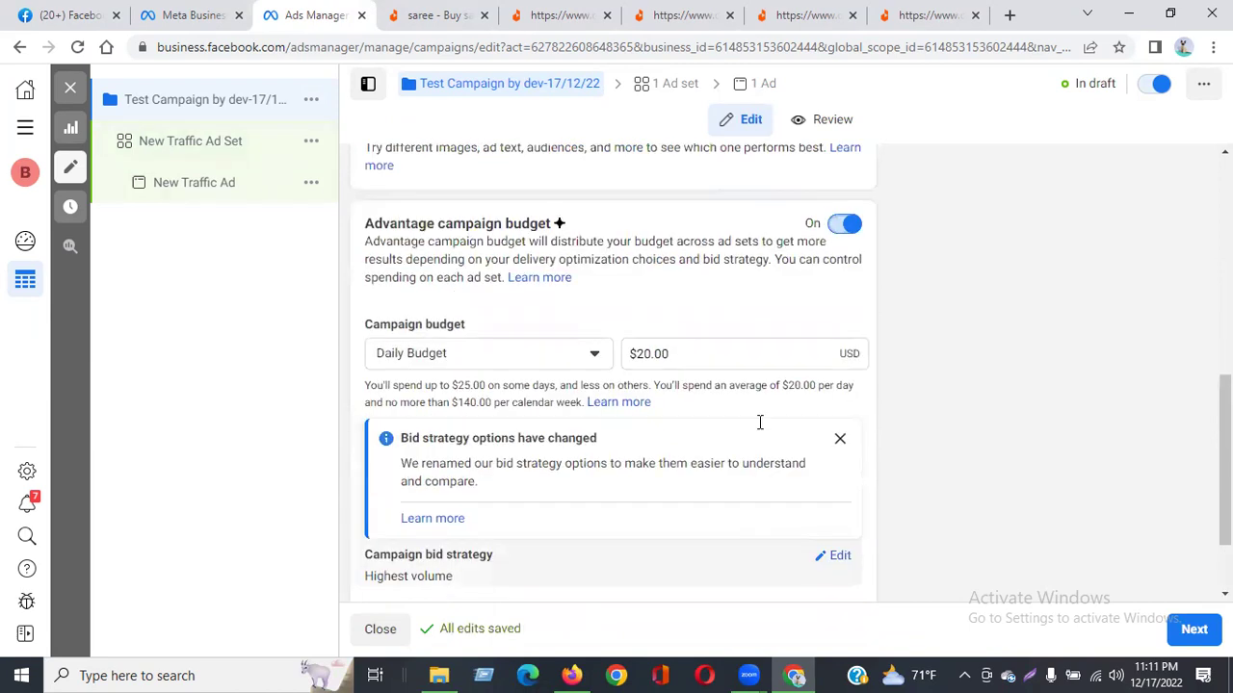
left_click(848, 269)
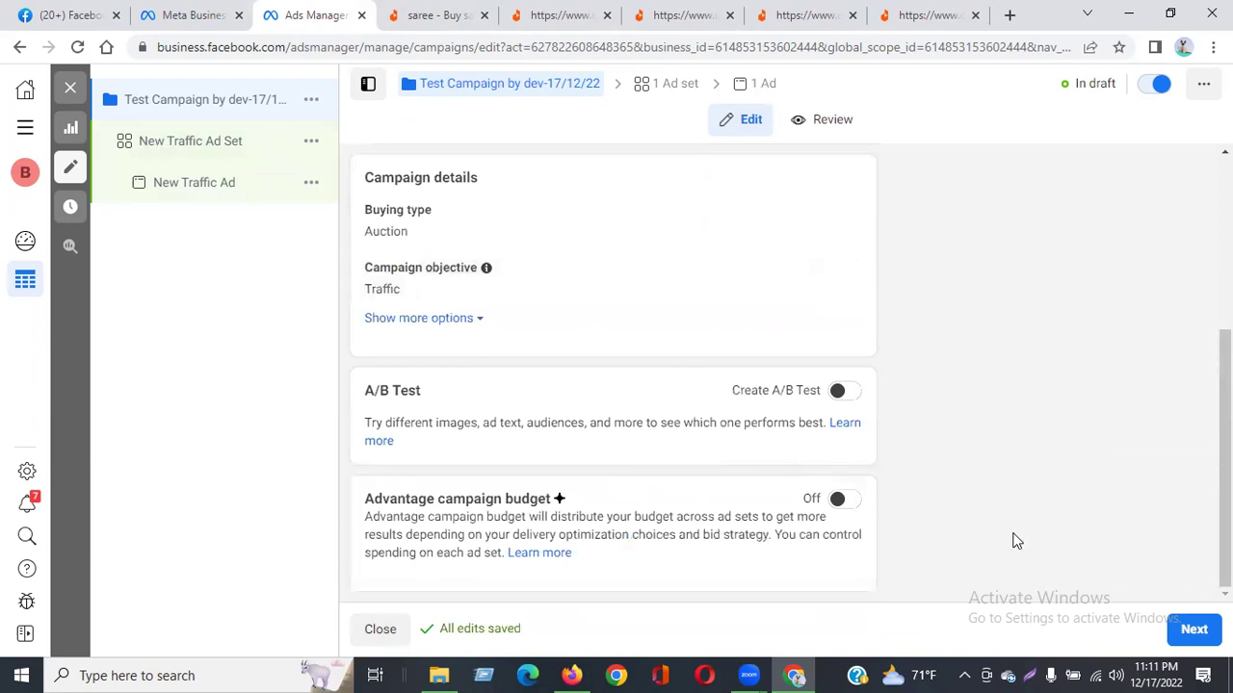
left_click(1194, 631)
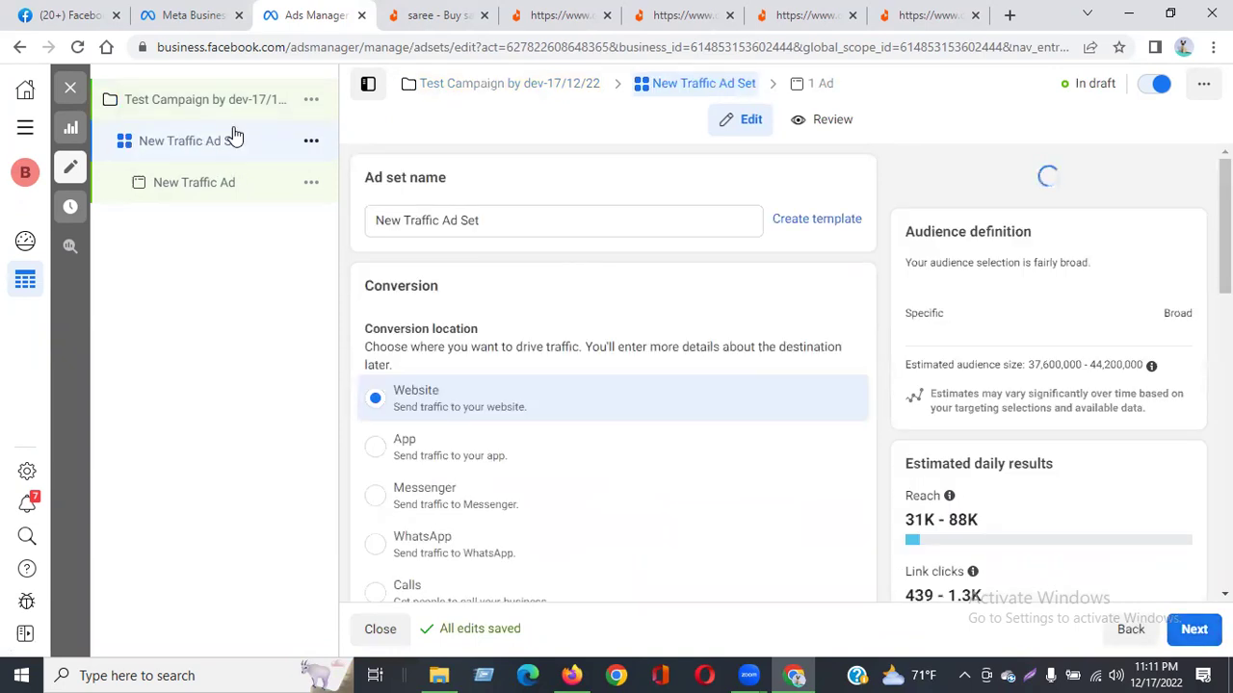
Rename the ad set as "Test Campaign by dev-17/12/22 Ad Set".
left_click_drag(440, 220, 360, 223)
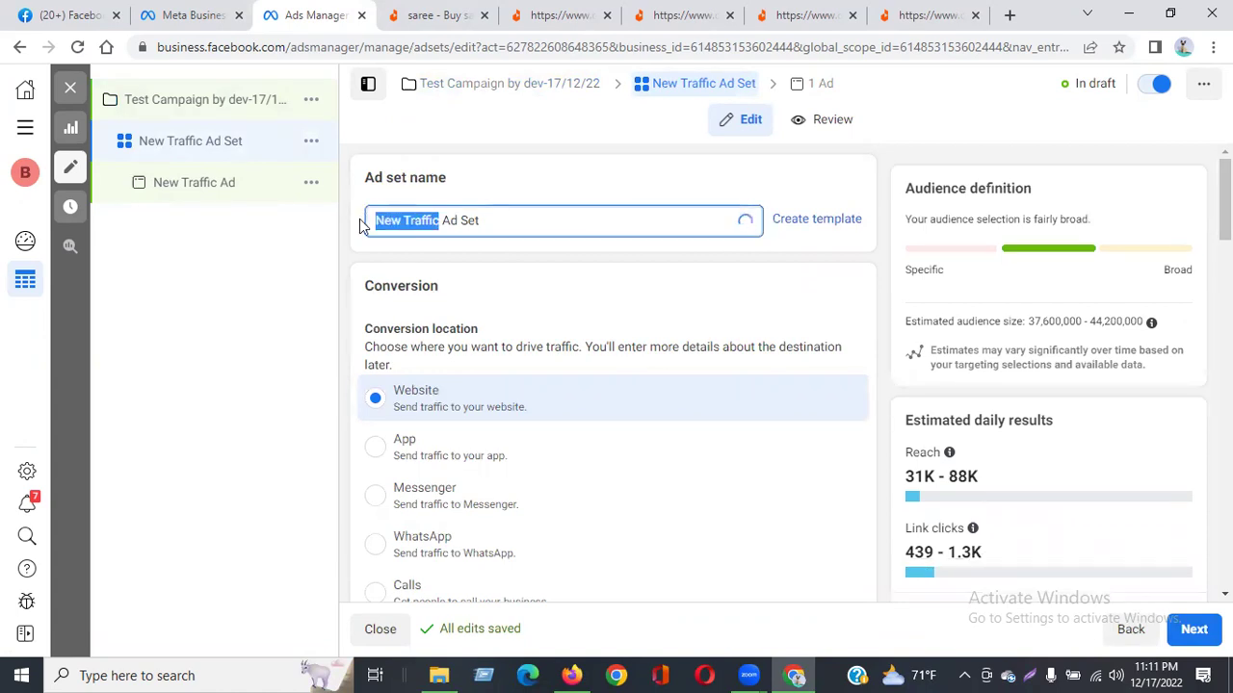
type("Test Campaign by dev-17/12/22")
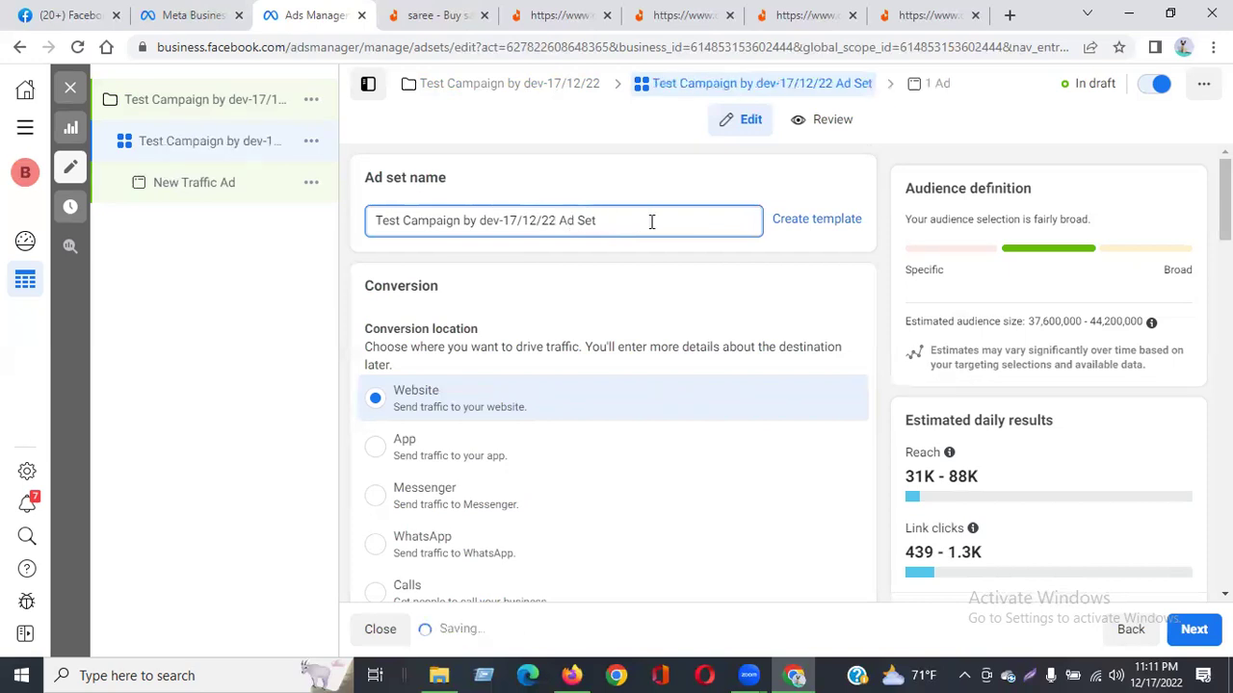
left_click(634, 262)
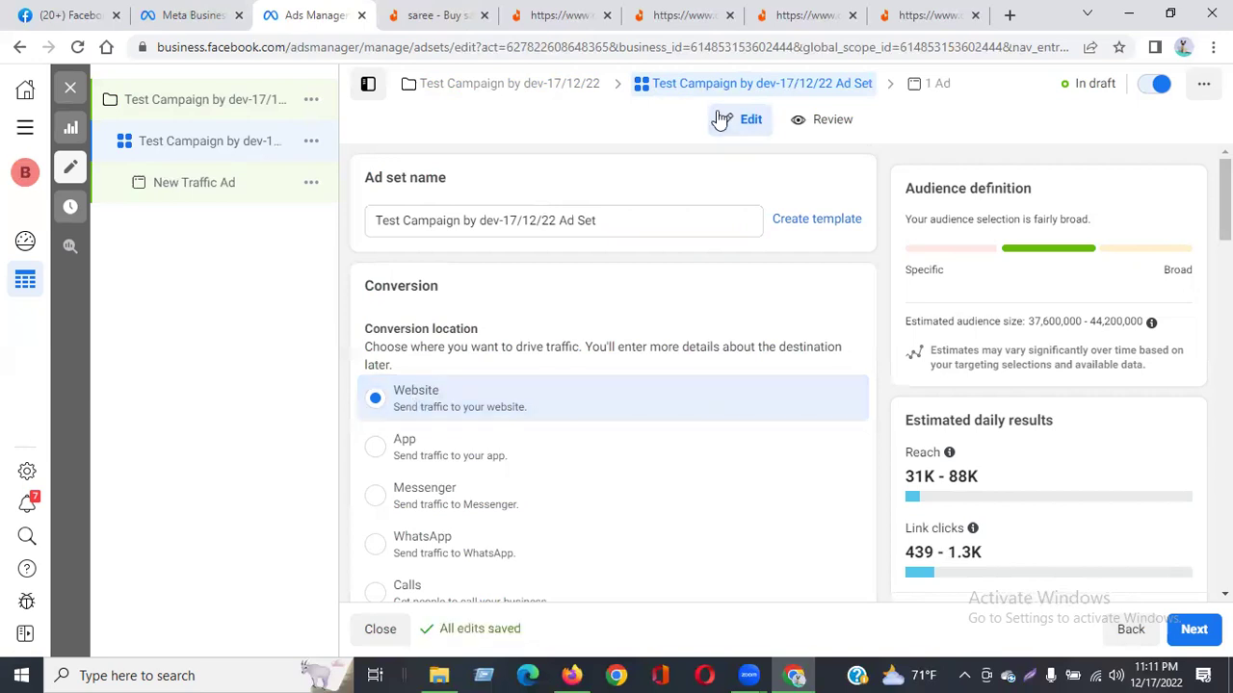
Look at the Daraz saree product page as an example of a website destination and return to the ad set.
left_click(558, 17)
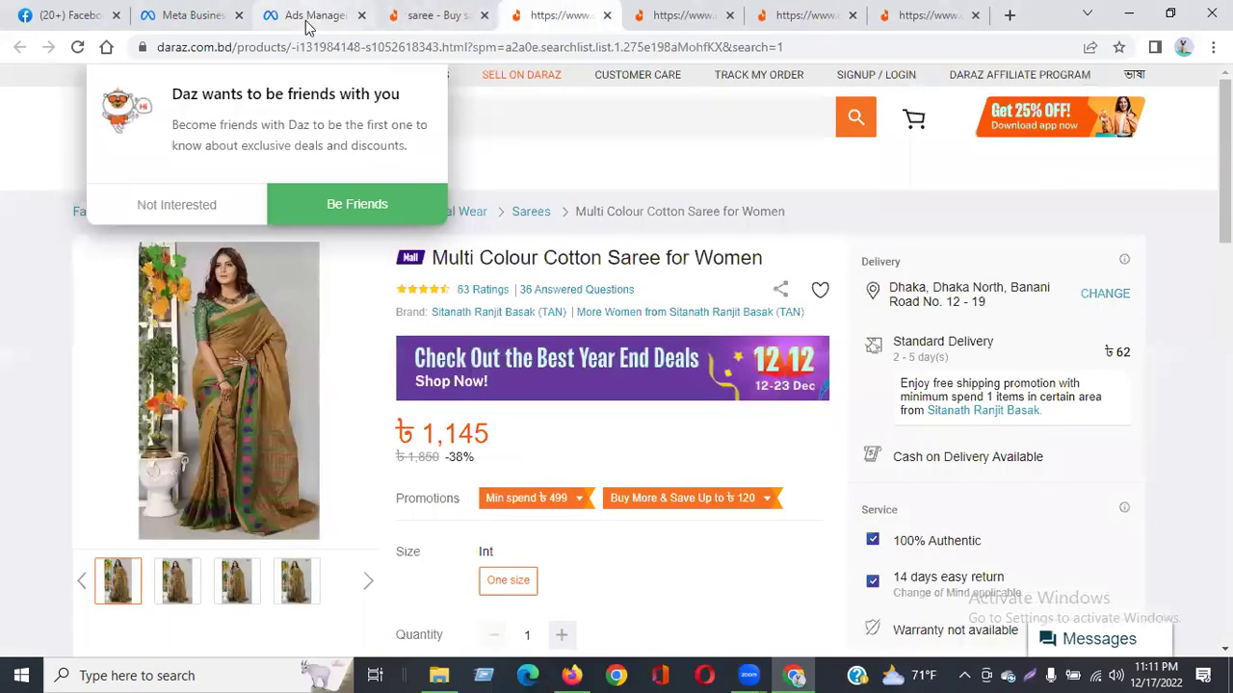
left_click(306, 21)
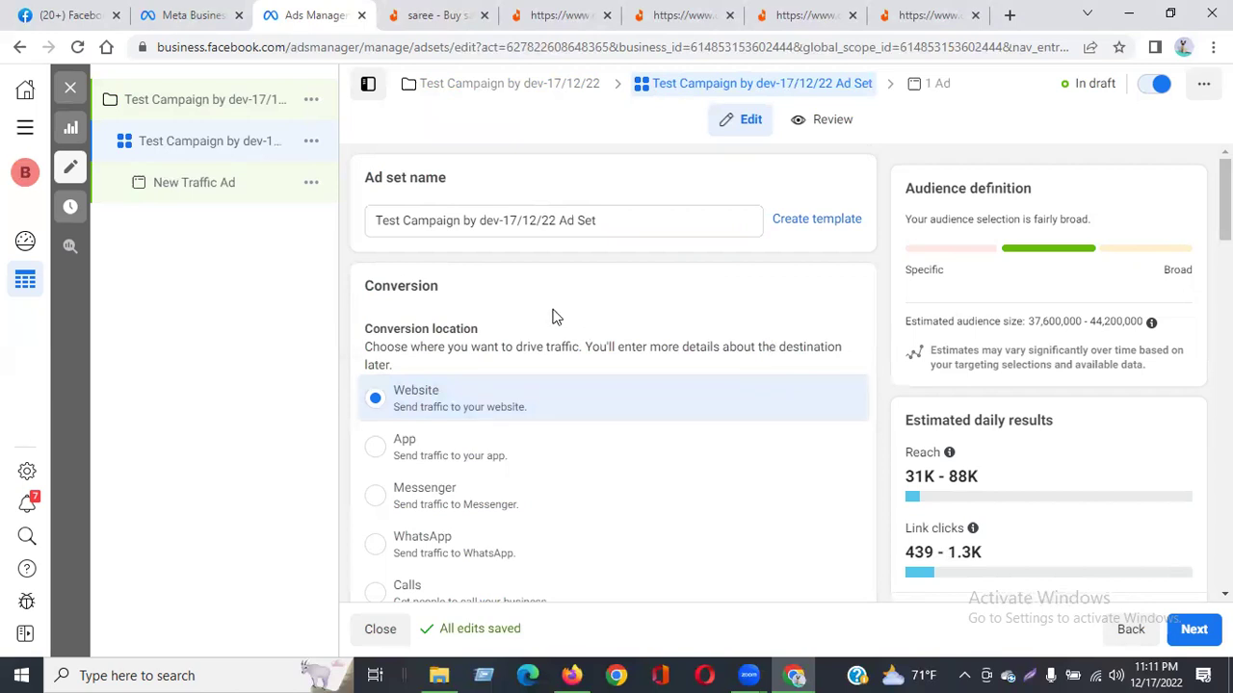
Examine the ad set's dynamic creative setting and the available choices for ad delivery optimization.
scroll(551, 317, "down", 3)
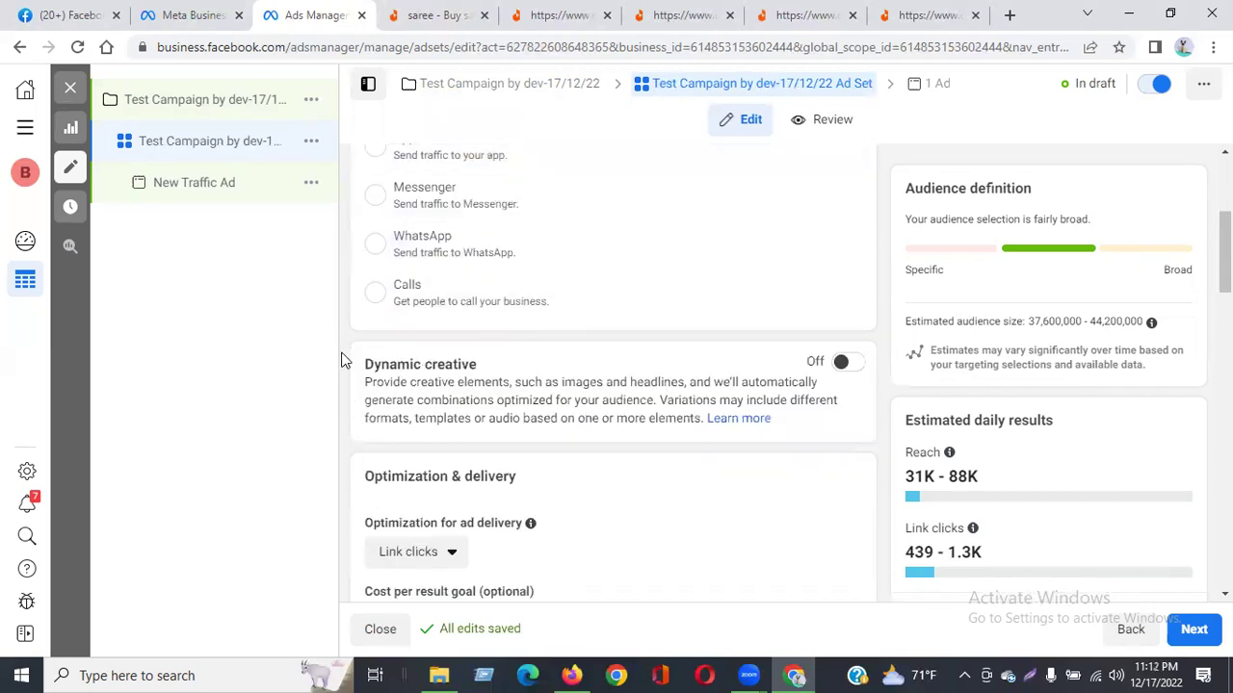
left_click_drag(365, 366, 872, 365)
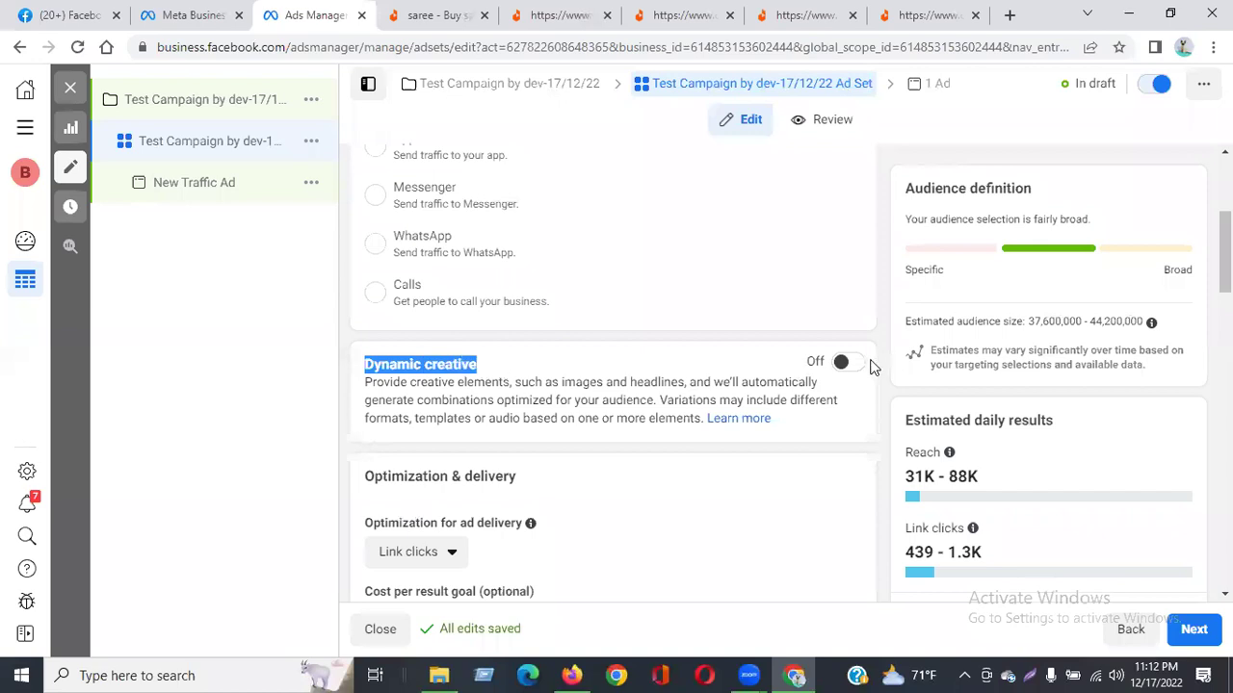
left_click(494, 367)
left_click_drag(477, 364, 366, 375)
scroll(477, 463, "down", 2)
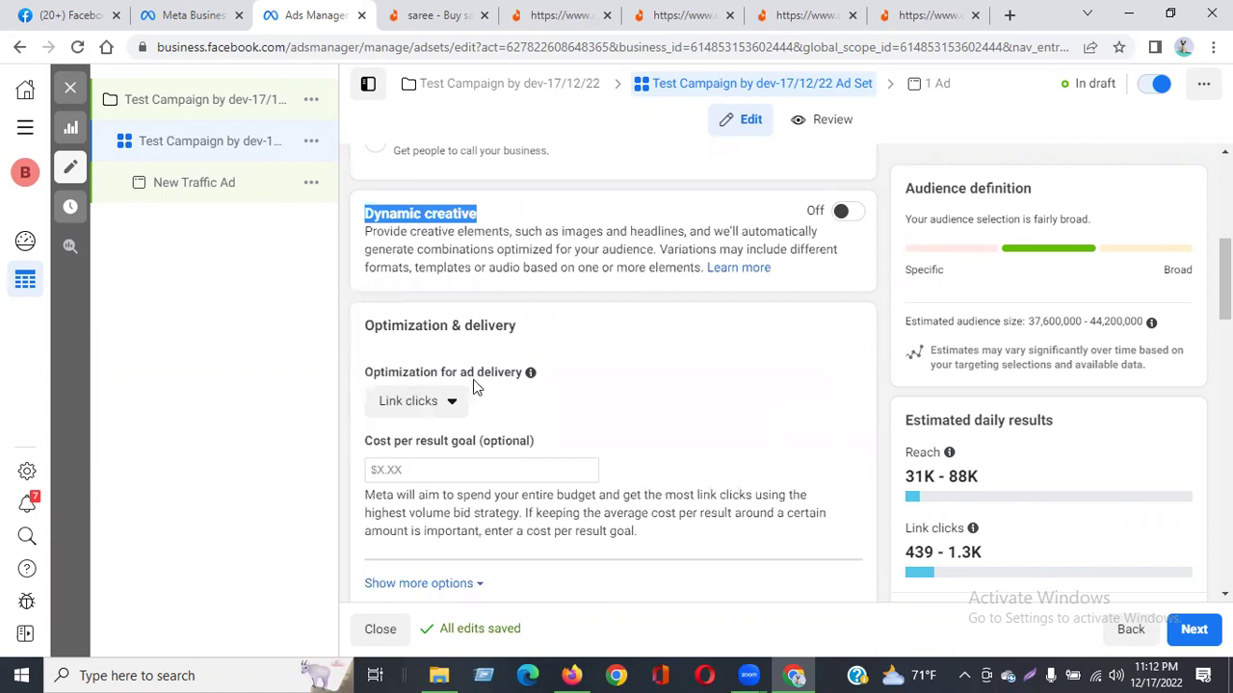
left_click(429, 414)
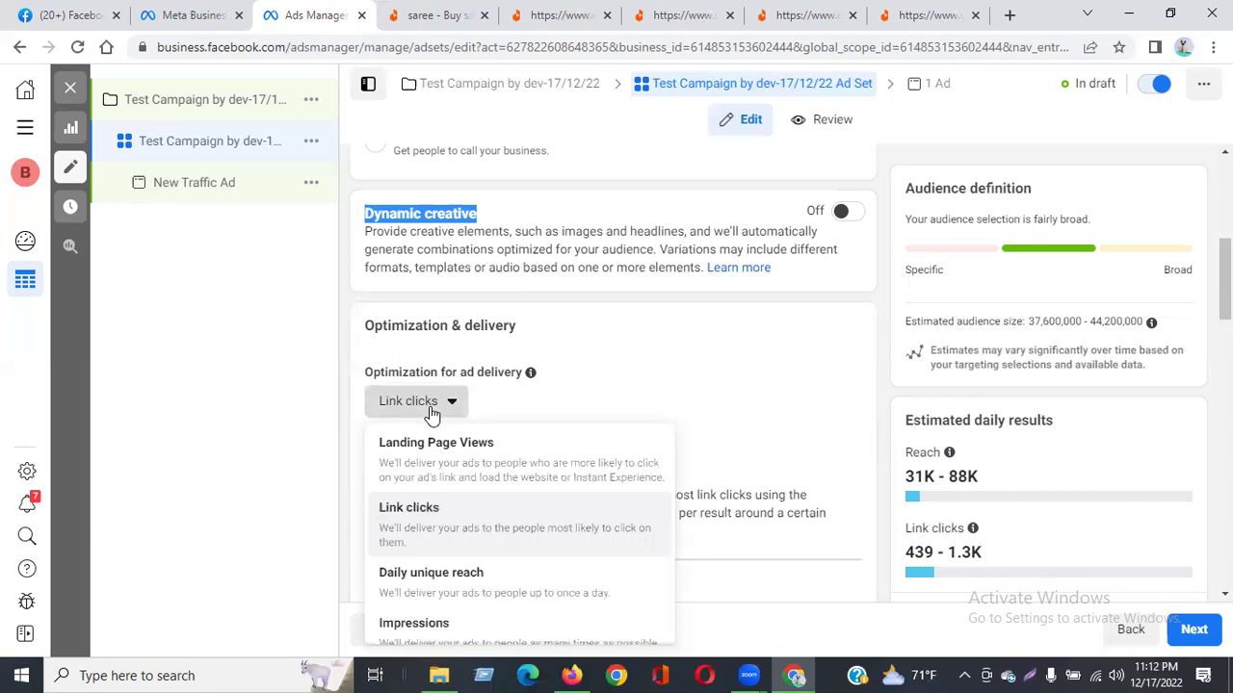
left_click(431, 412)
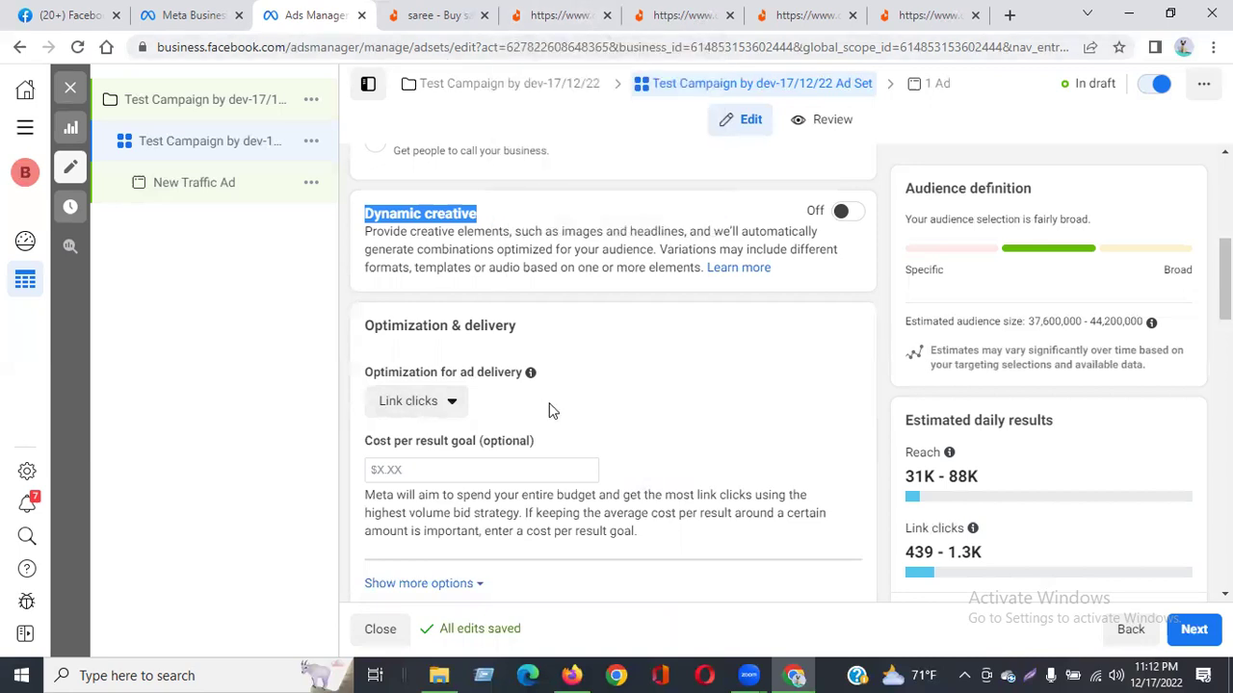
Set the ad set's daily budget to $5.00.
scroll(549, 404, "down", 2)
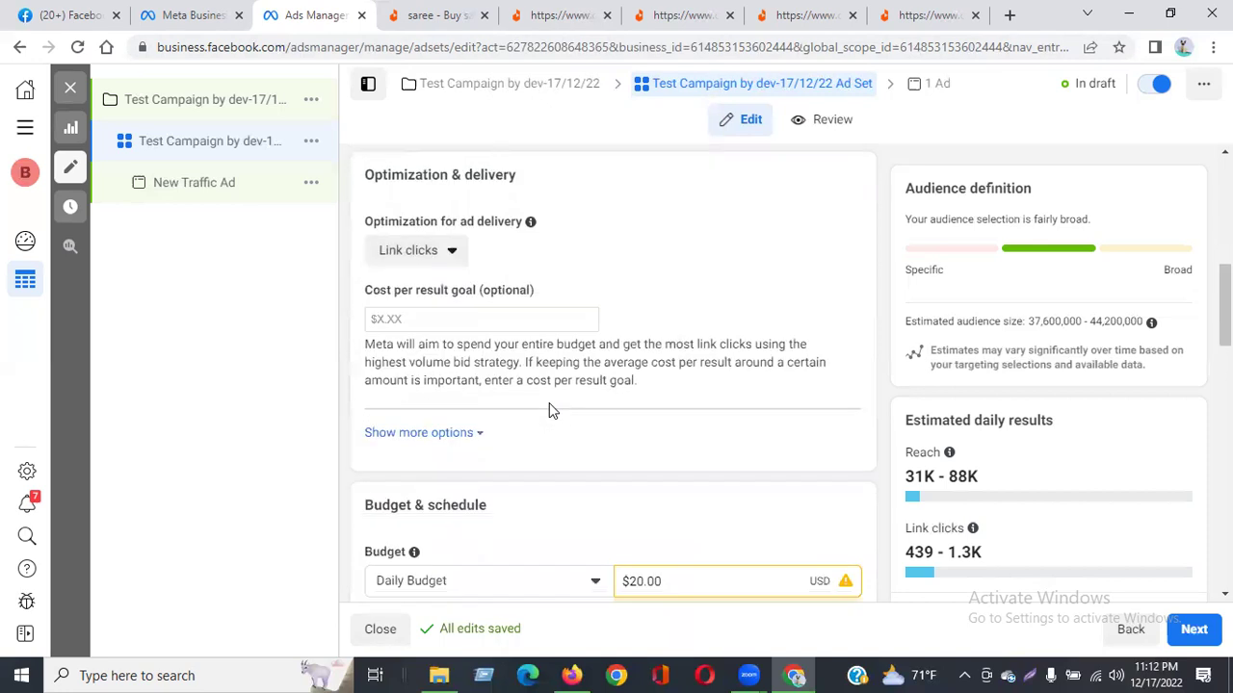
scroll(549, 402, "down", 2)
left_click_drag(373, 355, 487, 350)
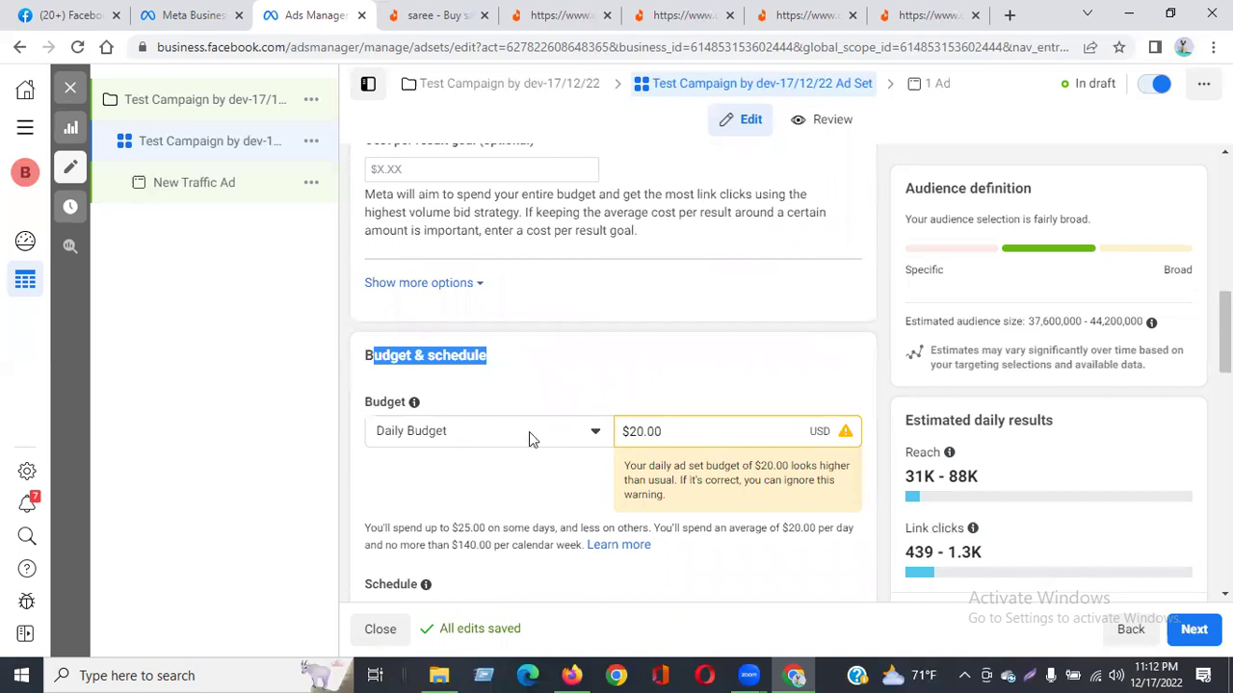
left_click_drag(665, 432, 597, 436)
type("5")
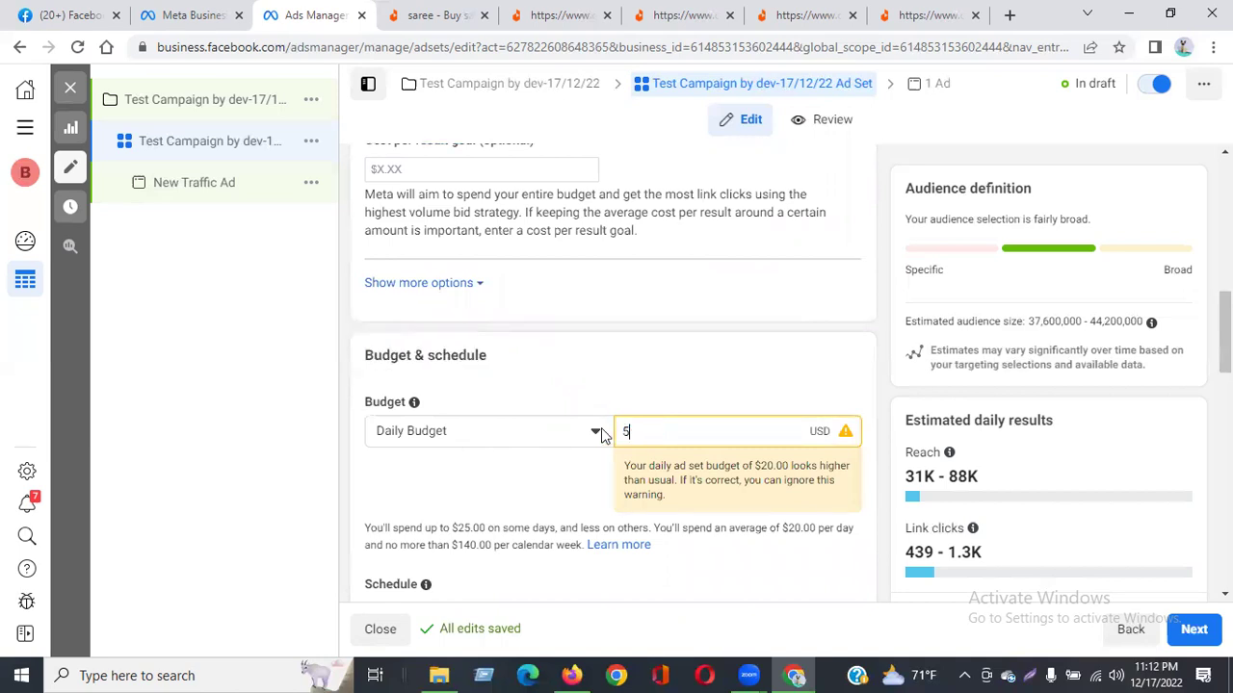
left_click(665, 361)
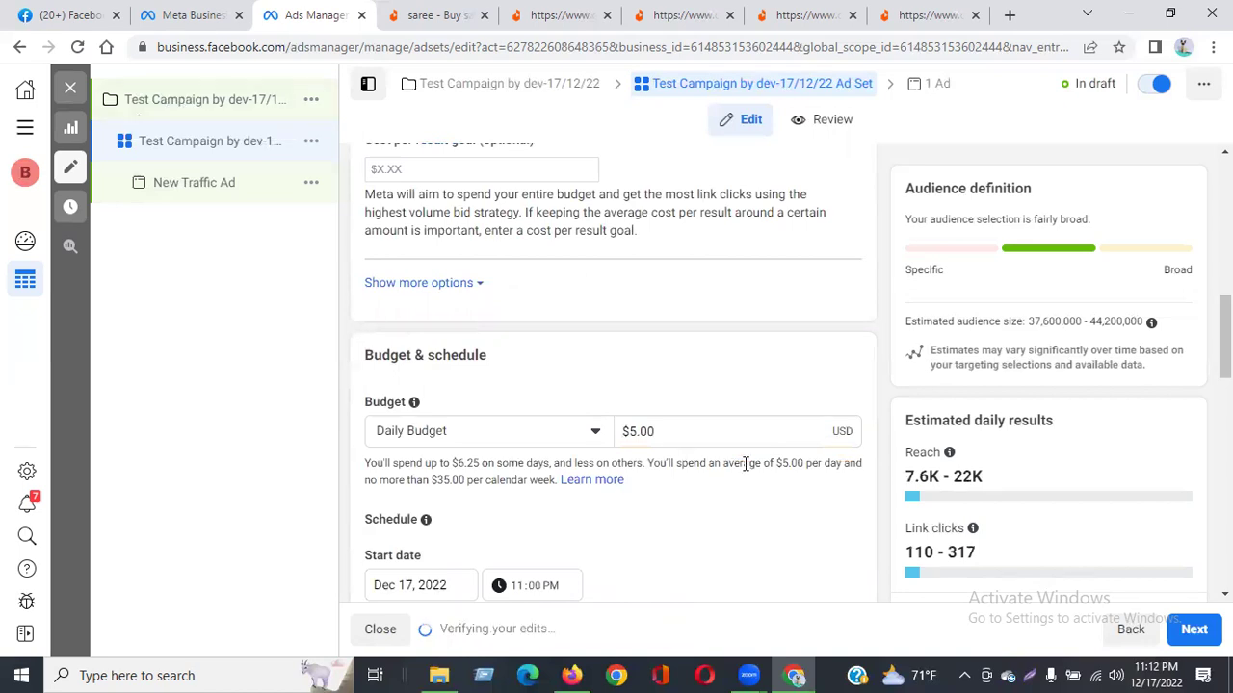
Show more options under the ad set's budget and schedule to examine the ad scheduling setting.
scroll(744, 467, "down", 1)
scroll(744, 472, "down", 1)
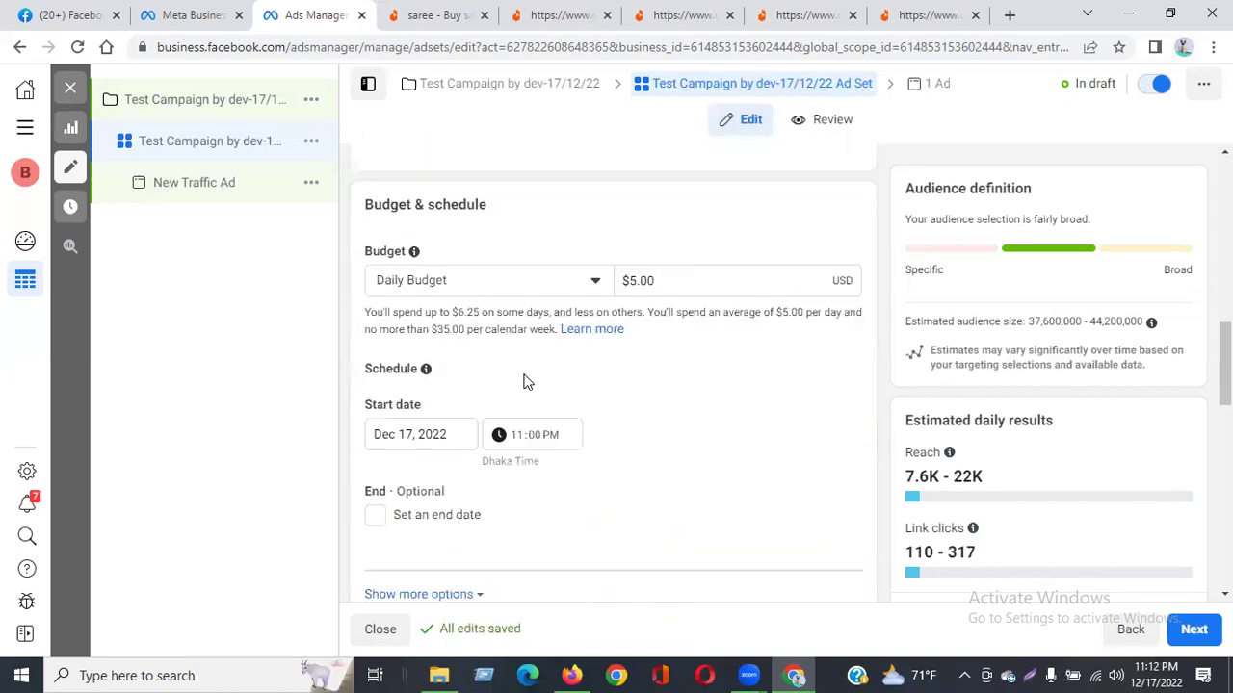
scroll(525, 380, "down", 2)
left_click(452, 444)
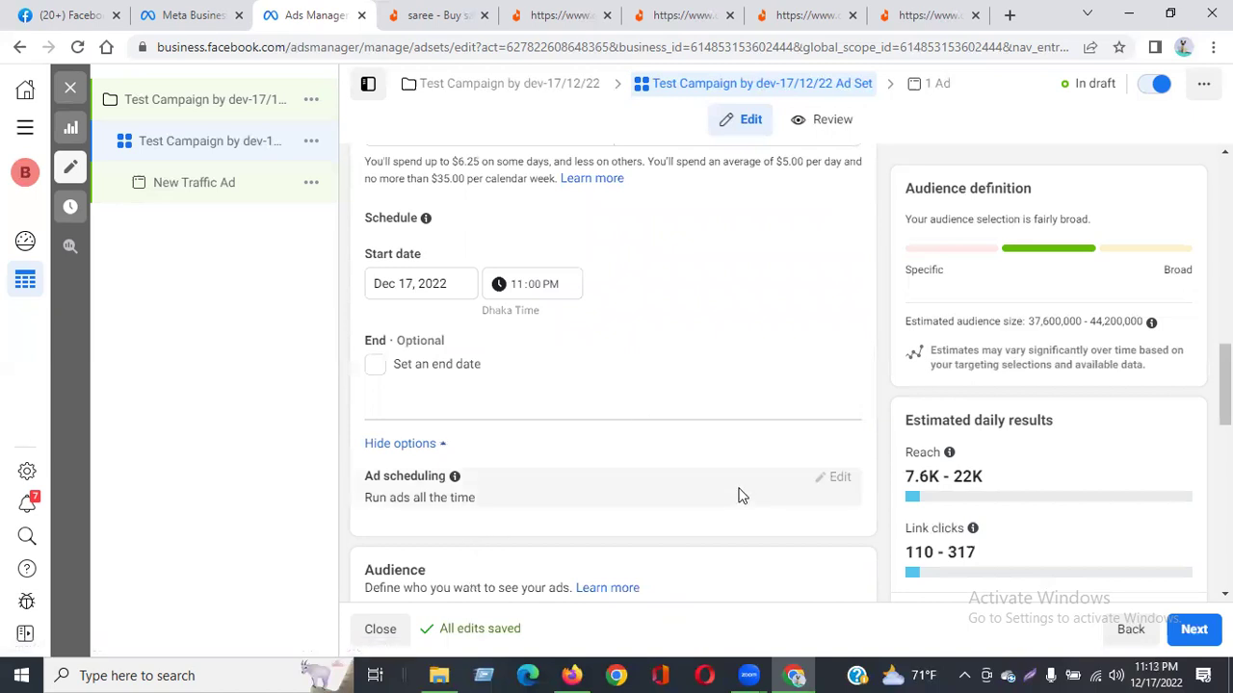
scroll(610, 358, "up", 3)
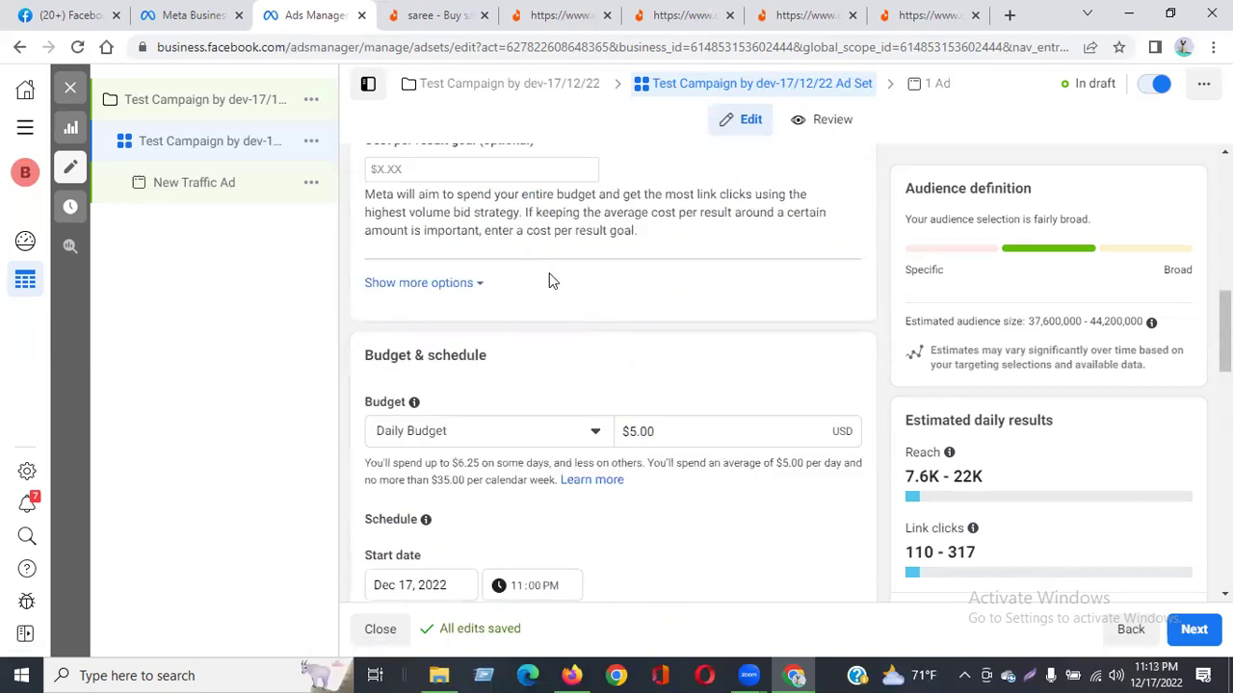
Turn Advantage campaign budget back on in the campaign settings and set the daily campaign budget to $6.00.
left_click(138, 101)
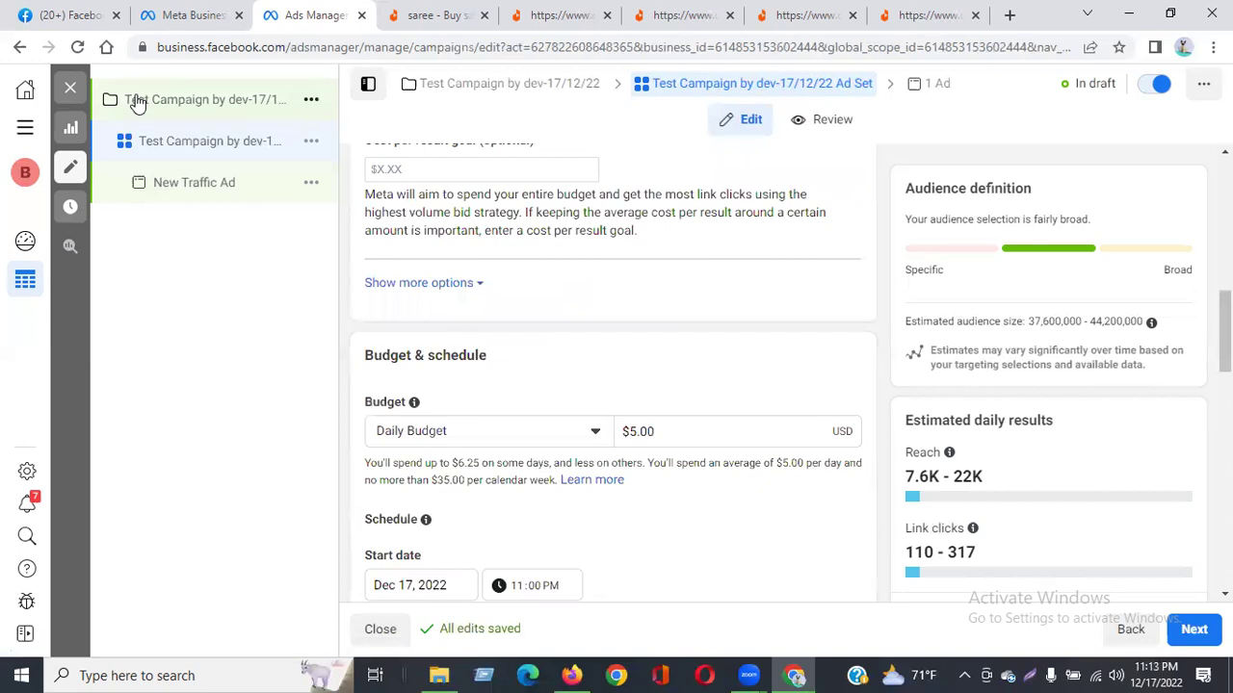
scroll(607, 462, "down", 3)
left_click(837, 499)
scroll(838, 501, "down", 4)
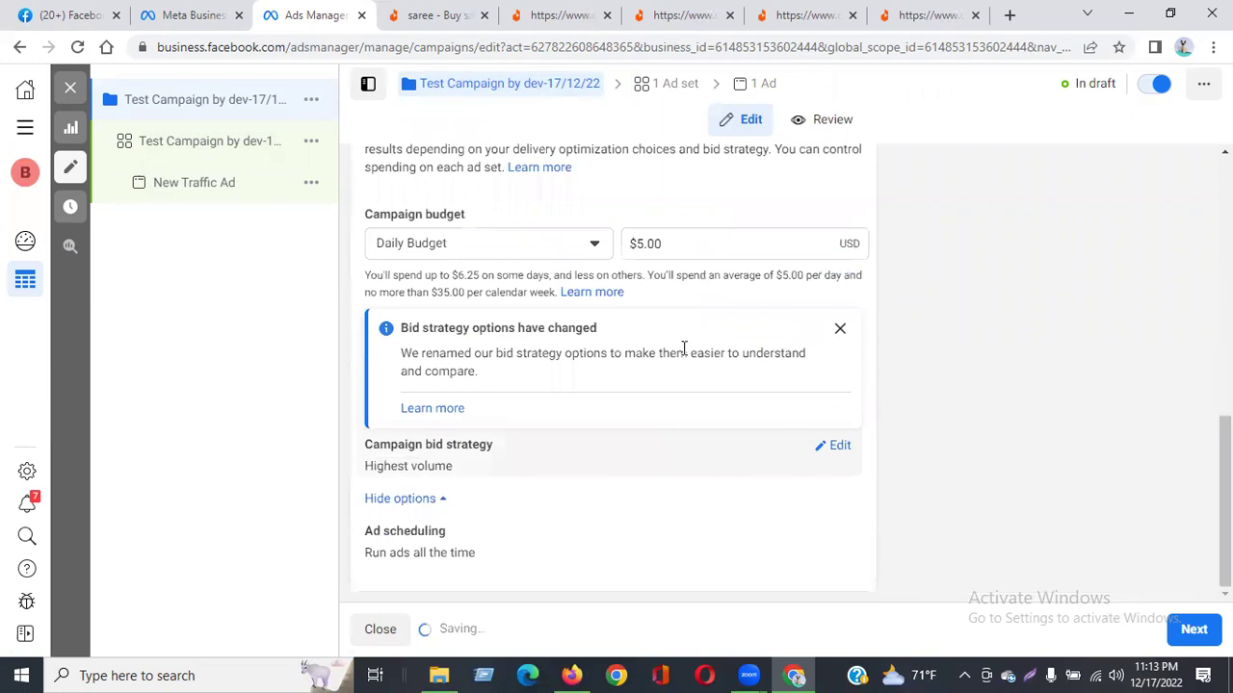
left_click(622, 243)
type("6")
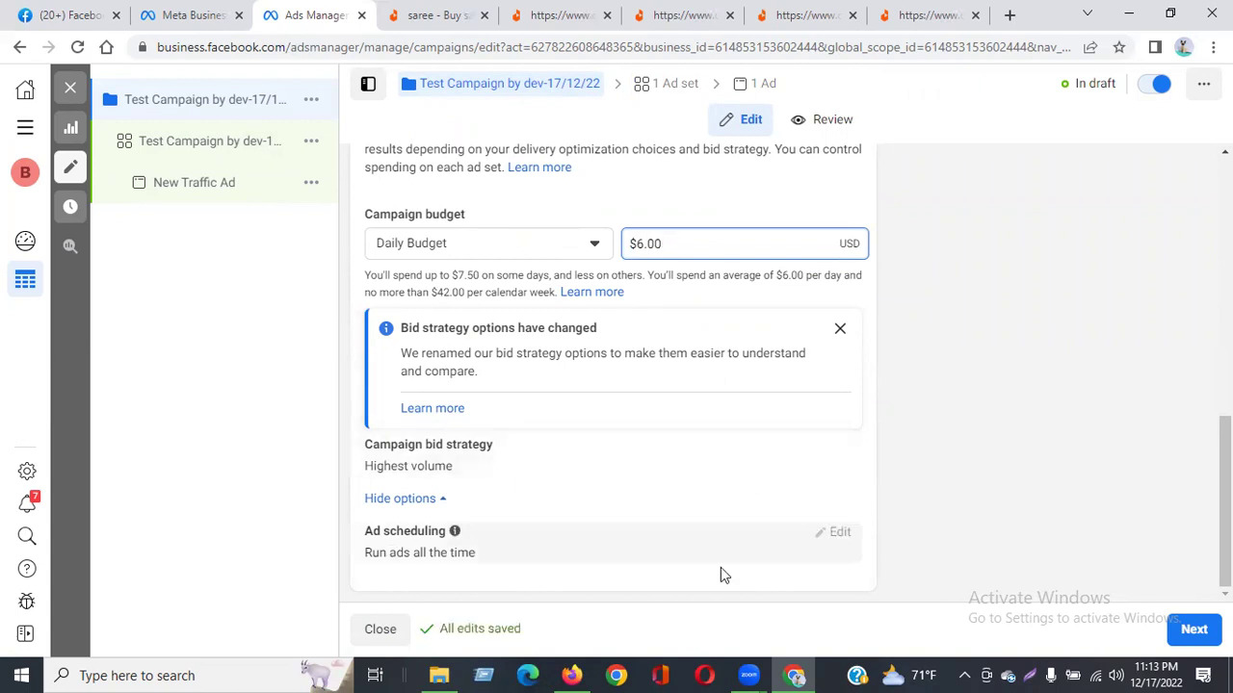
Return to the ad set and add an end date of December 24, 2022 to its schedule.
left_click(1192, 630)
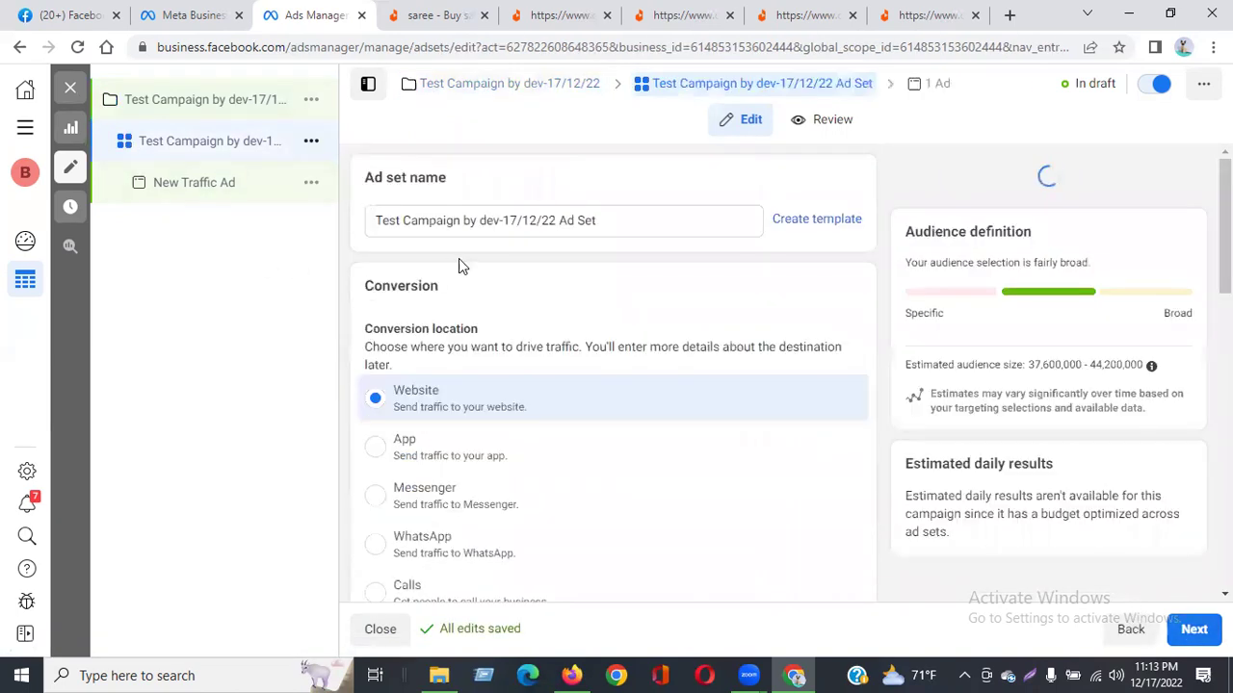
scroll(459, 258, "down", 3)
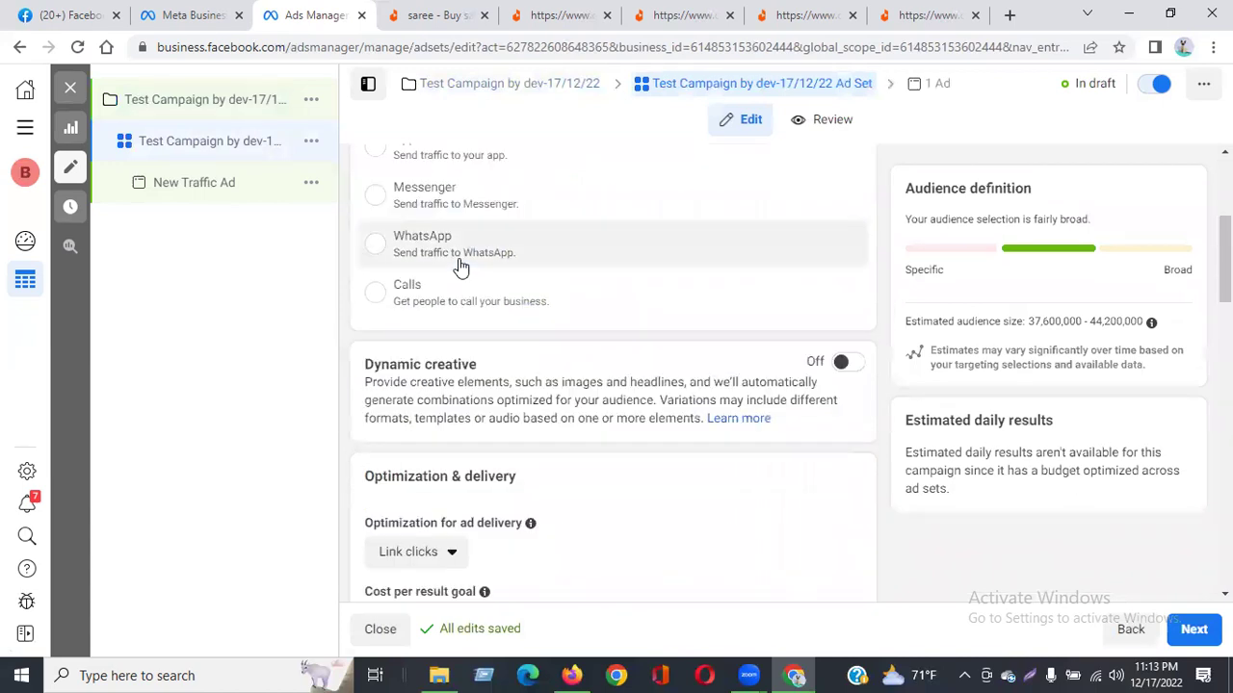
scroll(458, 260, "down", 5)
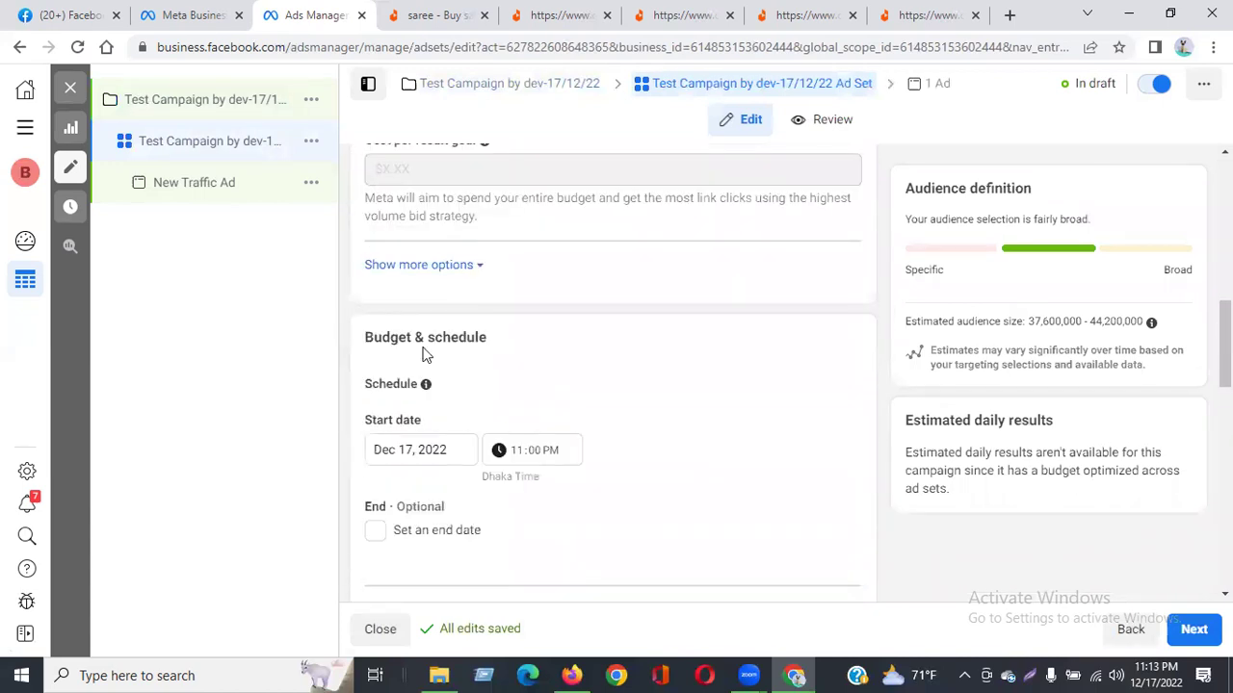
left_click_drag(364, 338, 499, 343)
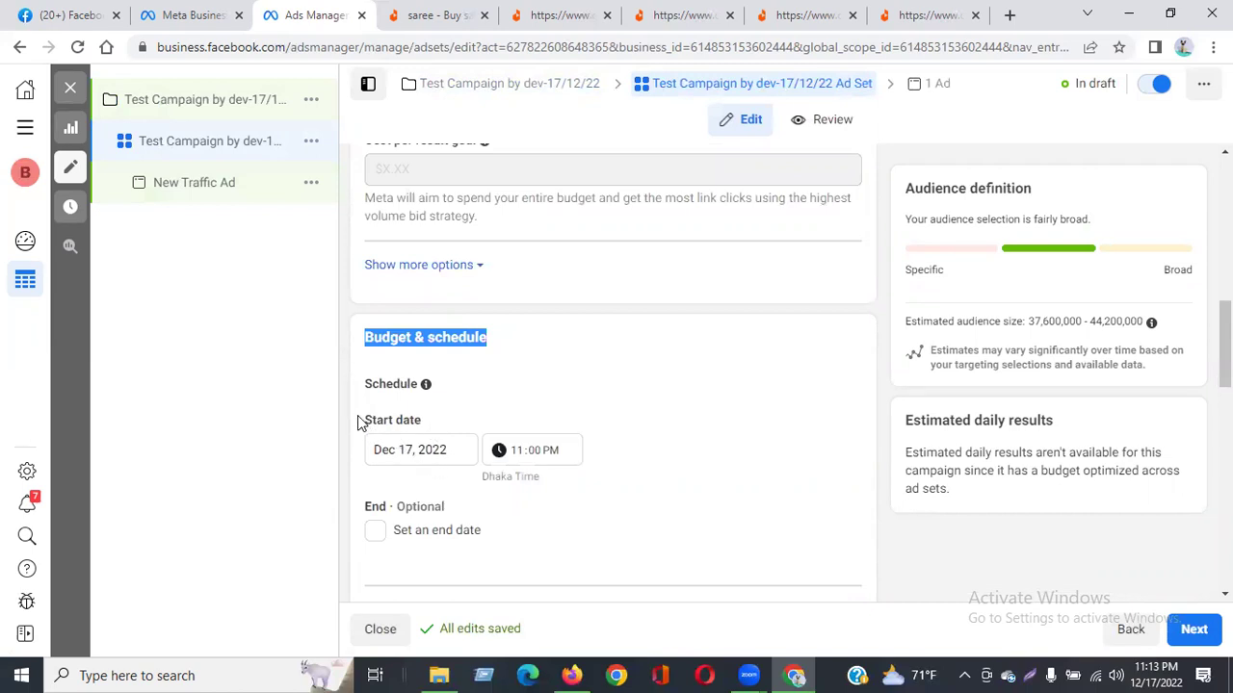
left_click_drag(357, 421, 415, 427)
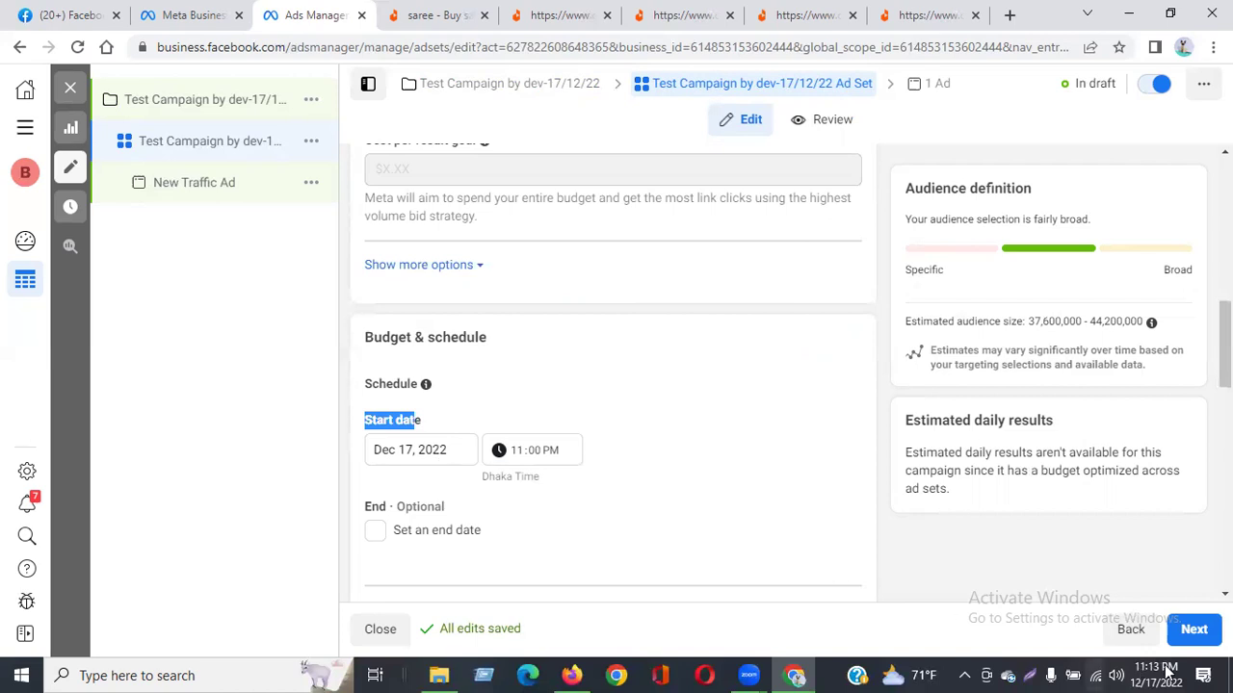
left_click(376, 535)
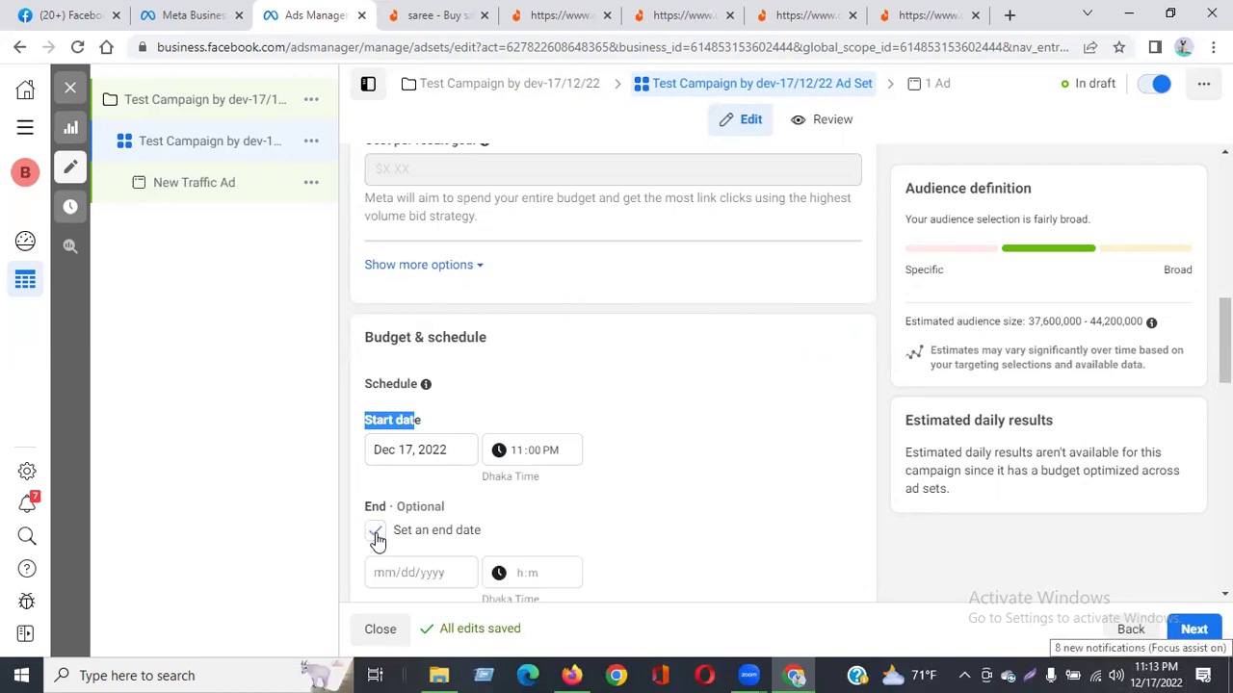
left_click(433, 574)
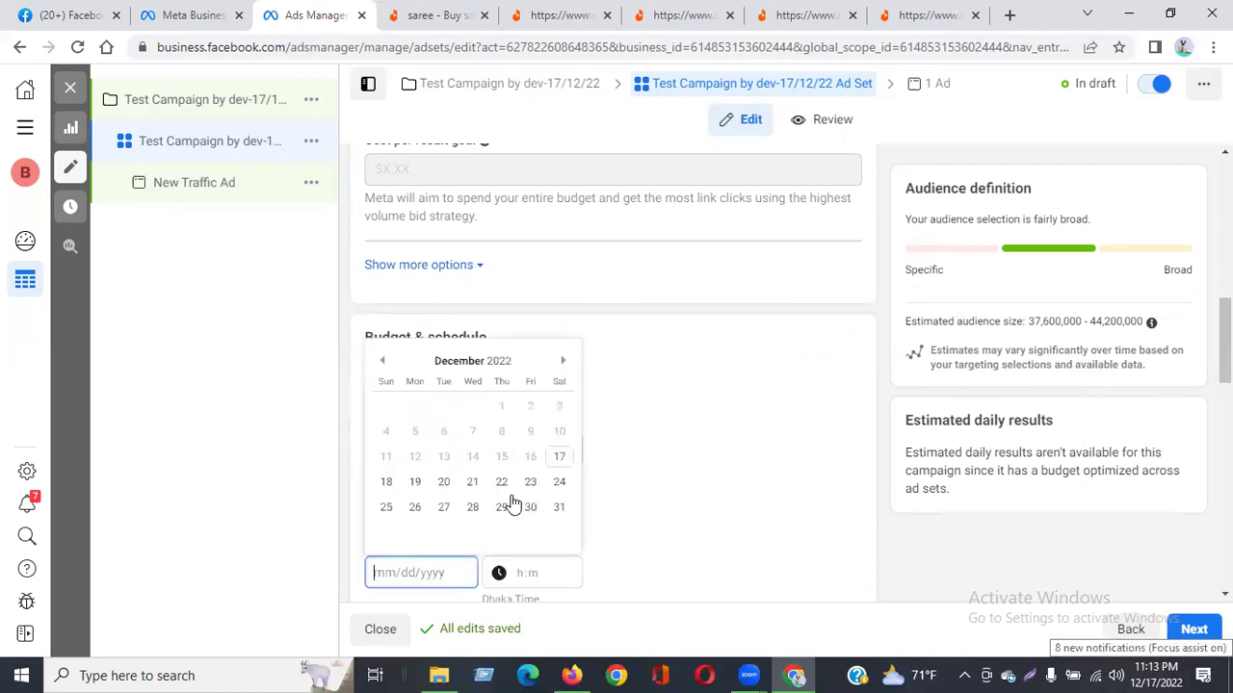
left_click(562, 487)
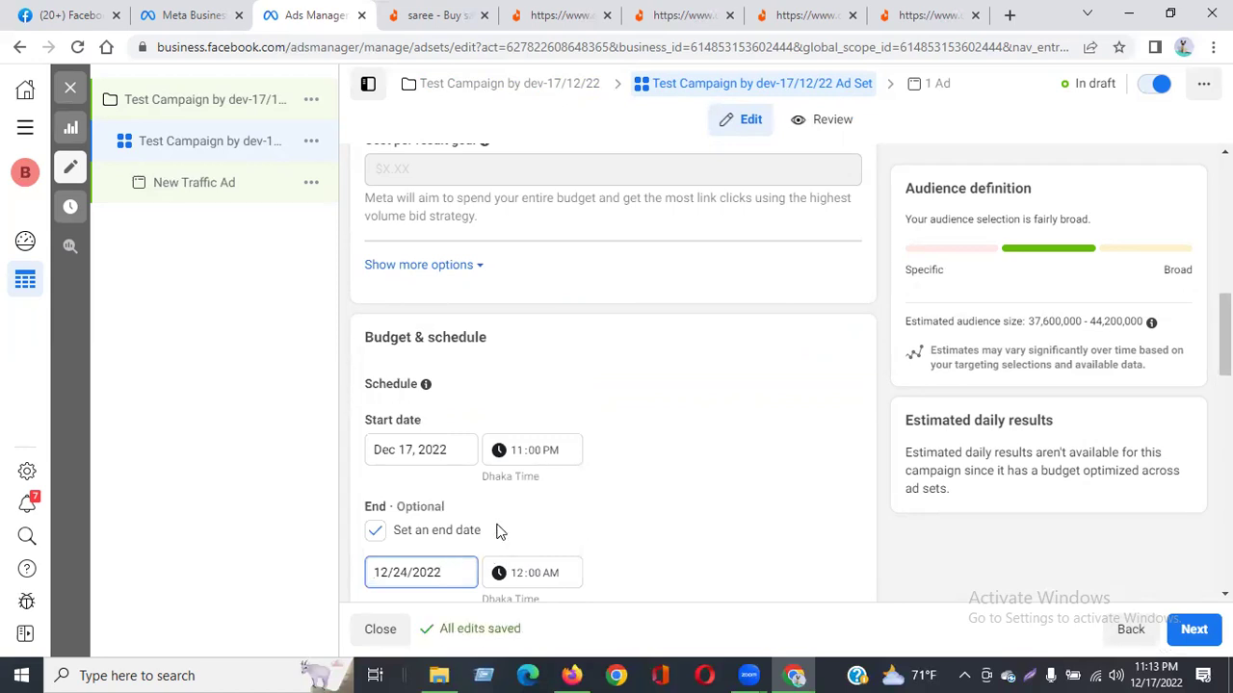
Show more options under the ad set's schedule to examine the optional ad set spend limits and the schedule dates.
scroll(525, 489, "down", 2)
scroll(525, 489, "down", 2)
left_click(528, 369)
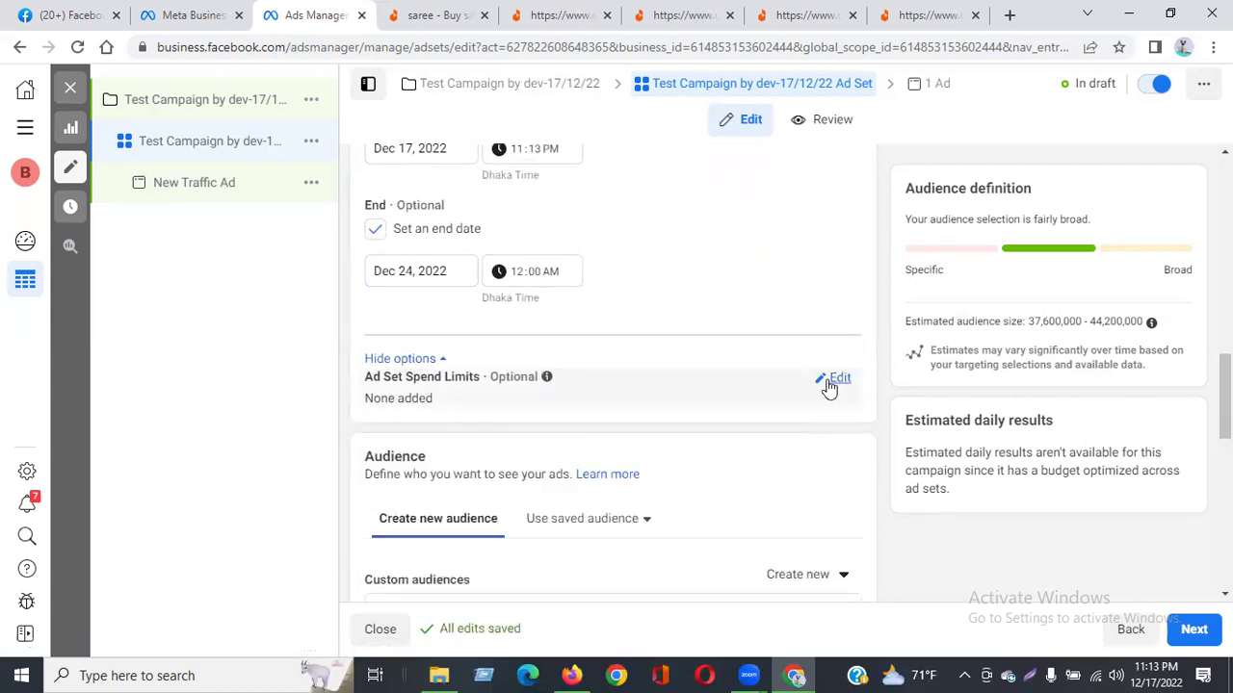
scroll(825, 385, "up", 4)
scroll(700, 461, "down", 2)
scroll(700, 461, "up", 2)
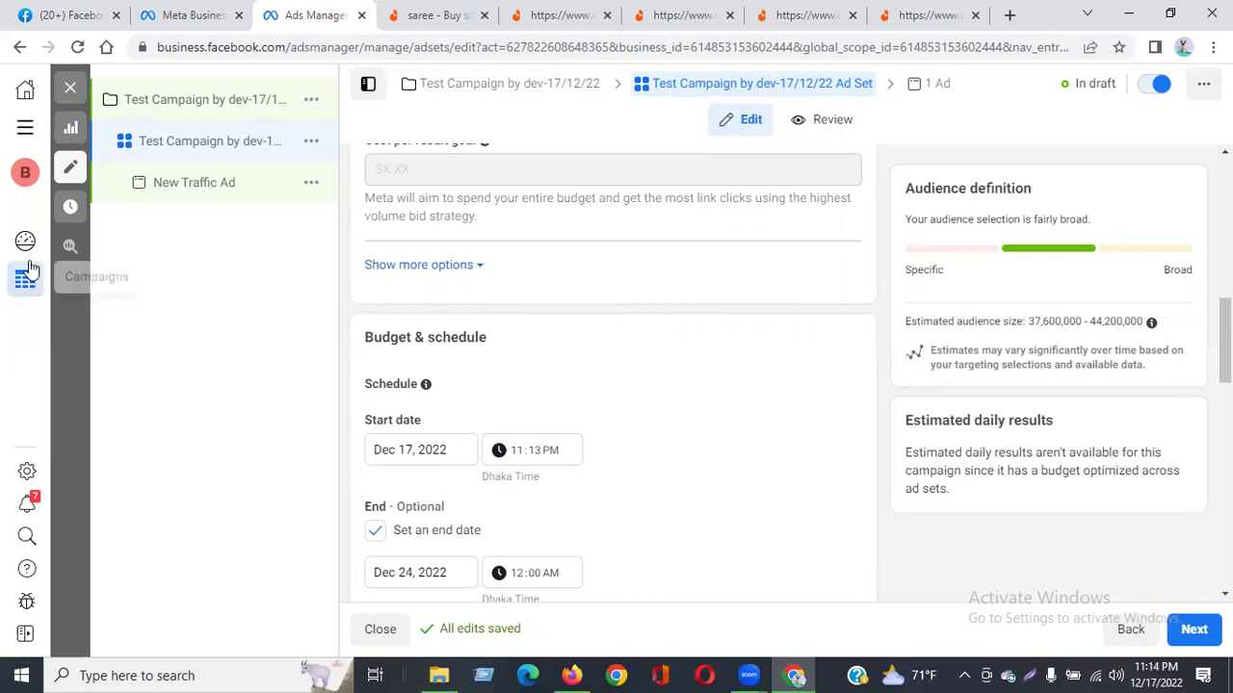
In the campaign settings, switch the campaign budget to Lifetime Budget and set it to $15.00.
left_click(145, 101)
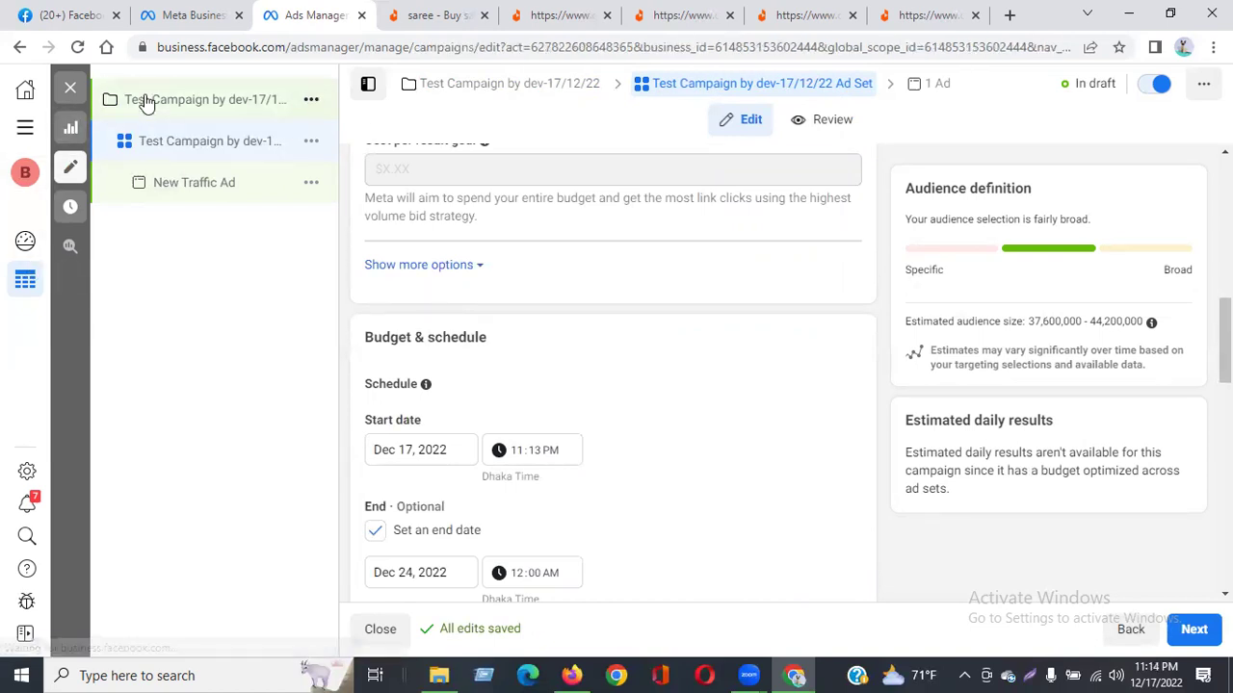
scroll(587, 497, "down", 6)
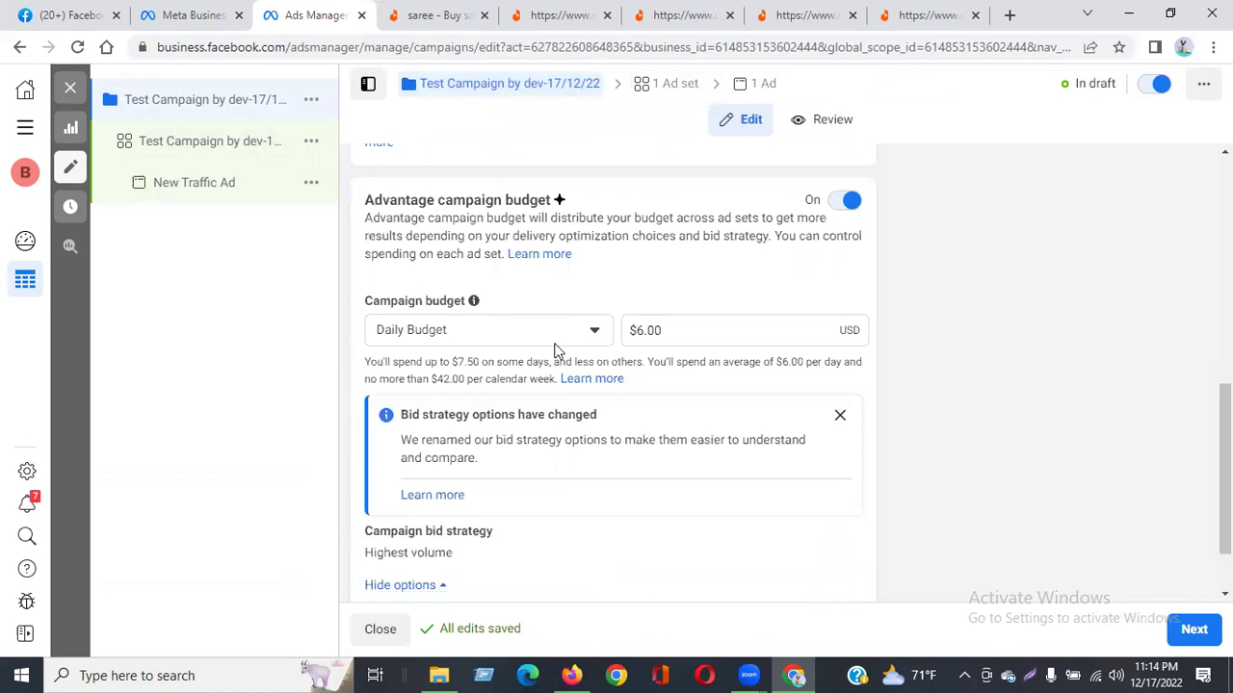
left_click_drag(677, 325, 622, 328)
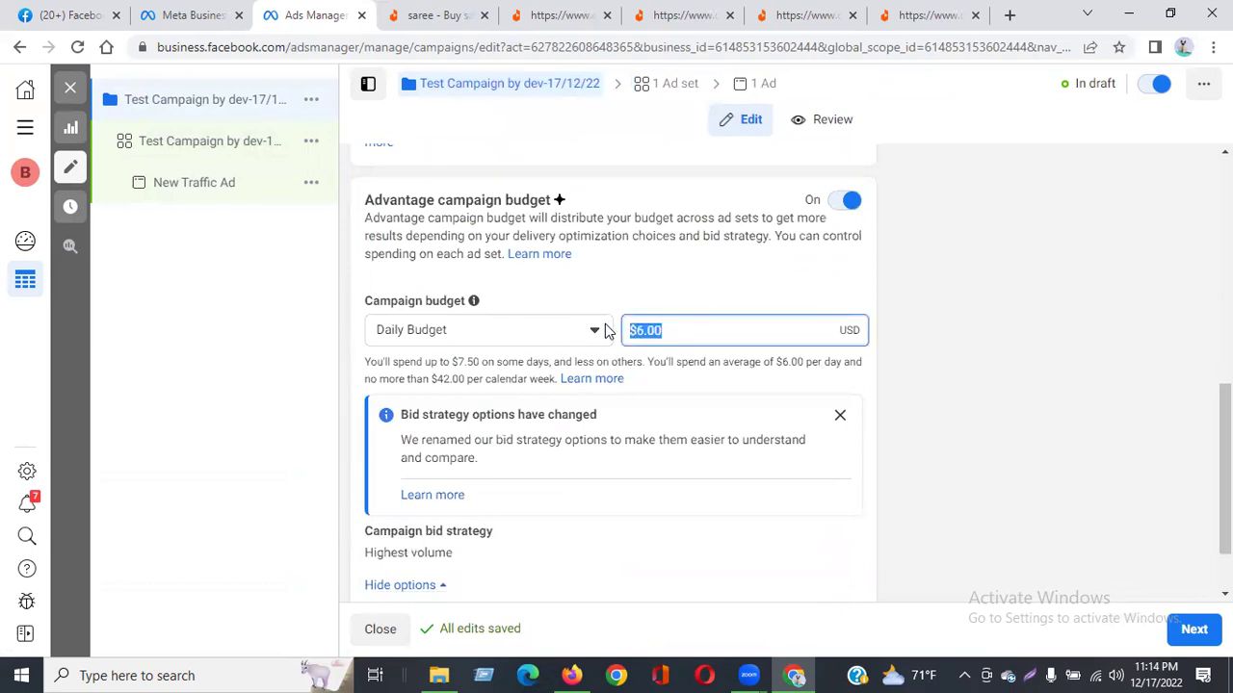
left_click(462, 334)
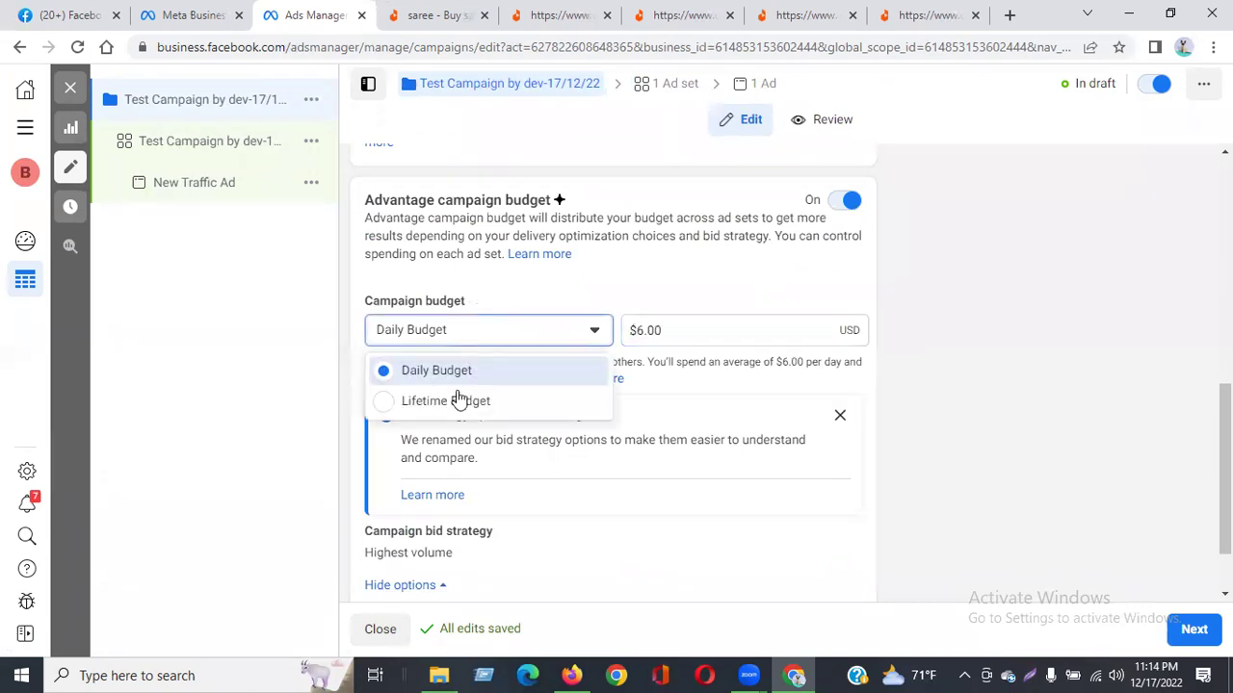
left_click(409, 412)
left_click_drag(685, 330, 617, 330)
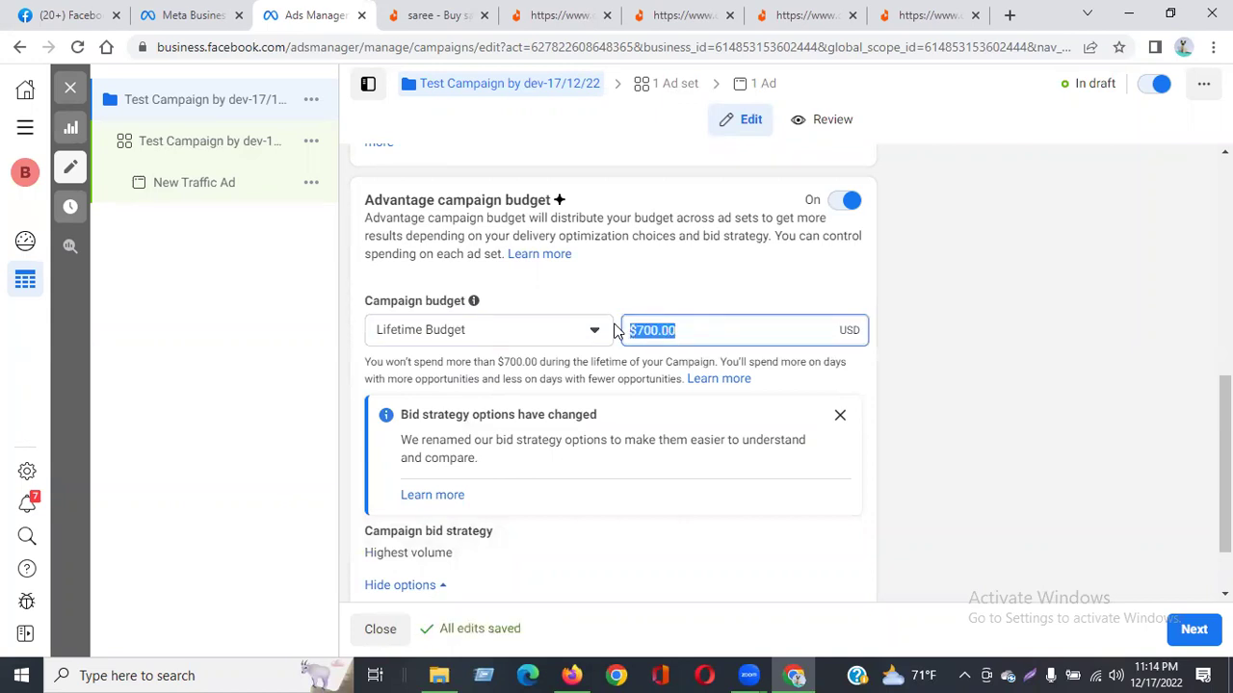
type("15")
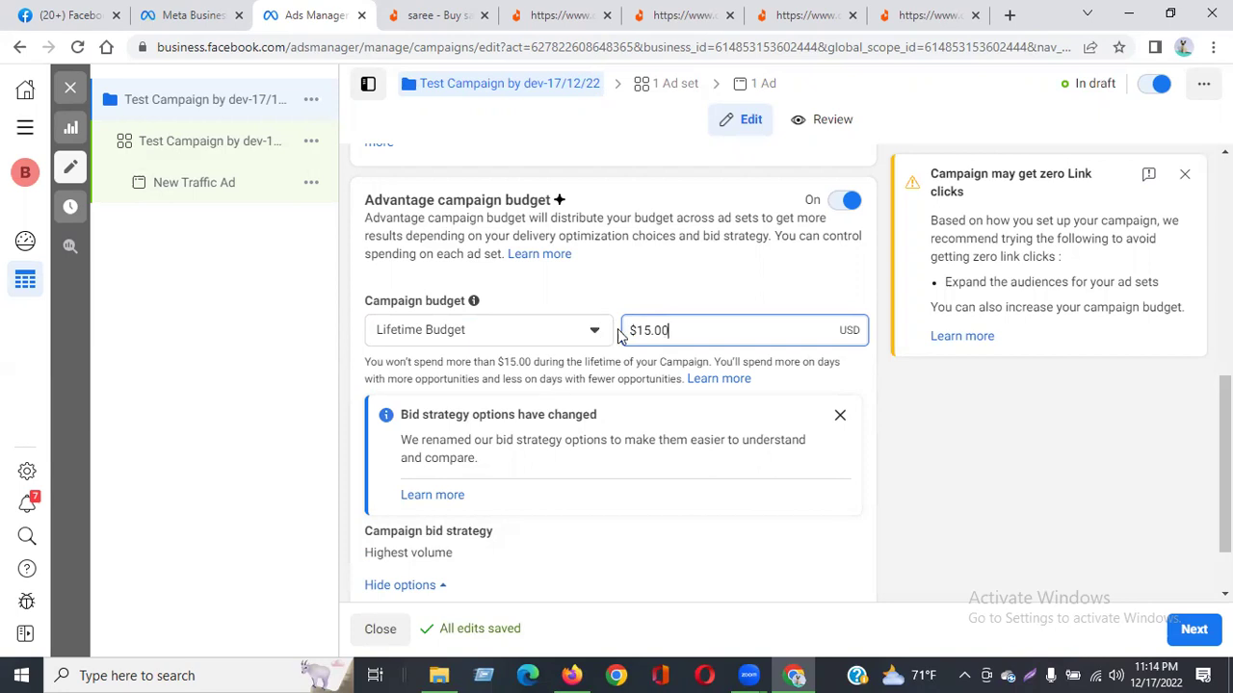
left_click_drag(688, 330, 599, 336)
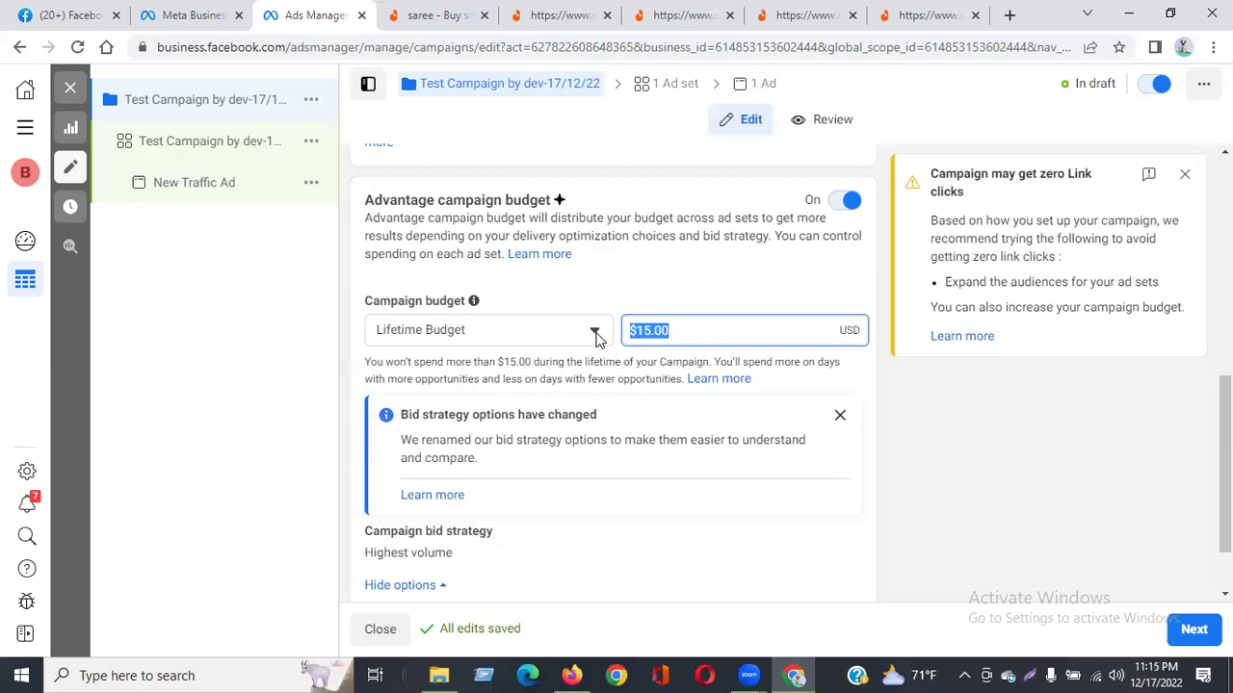
left_click(641, 287)
Turn on running ads on a schedule in the campaign's ad scheduling and examine the weekly hours grid in the ad set.
scroll(651, 376, "down", 1)
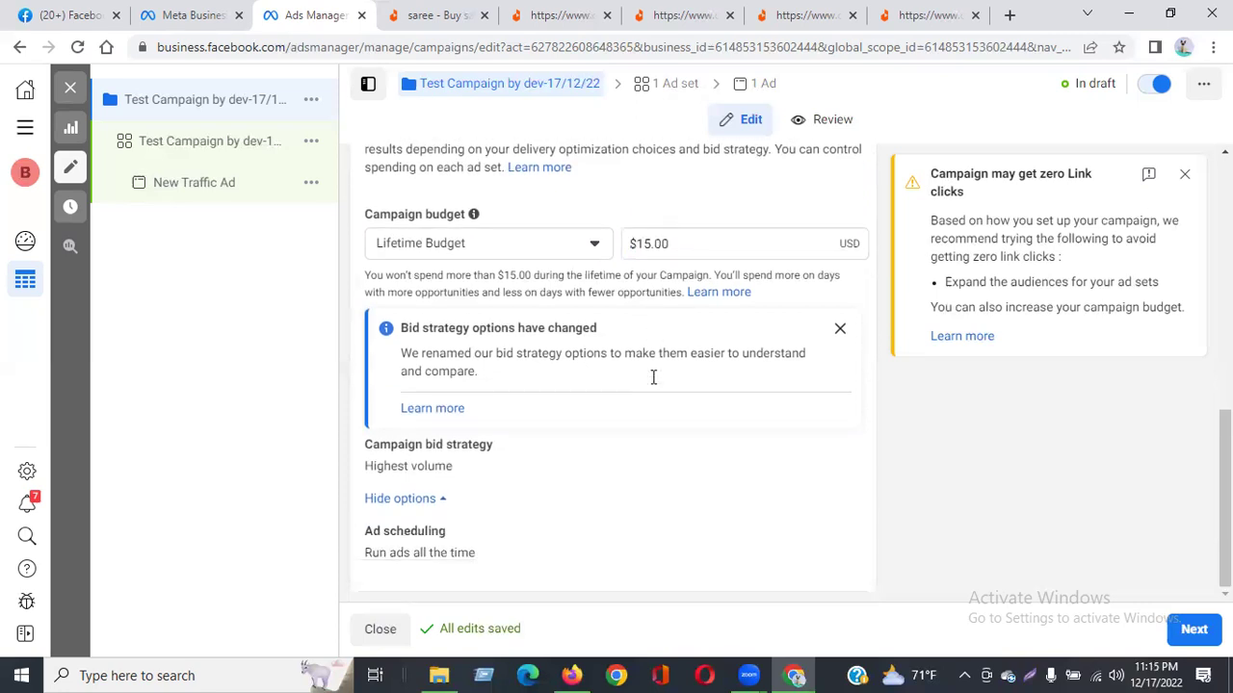
double_click(407, 534)
mouse_move(459, 538)
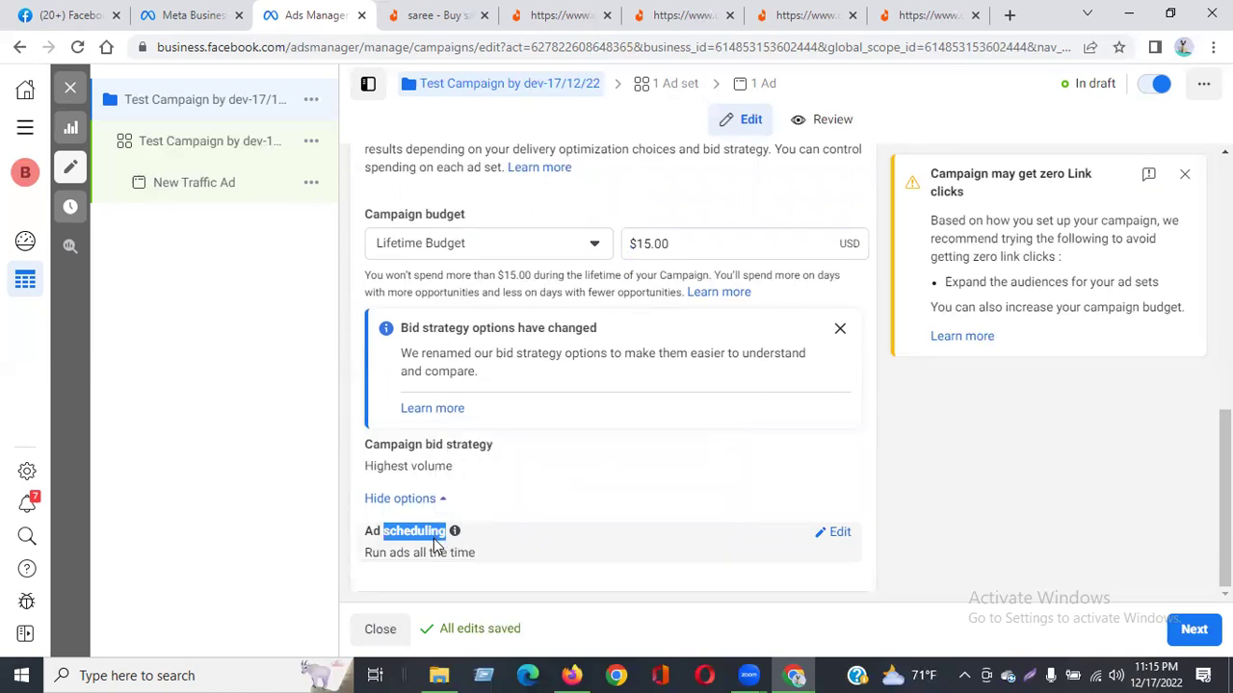
left_click(842, 533)
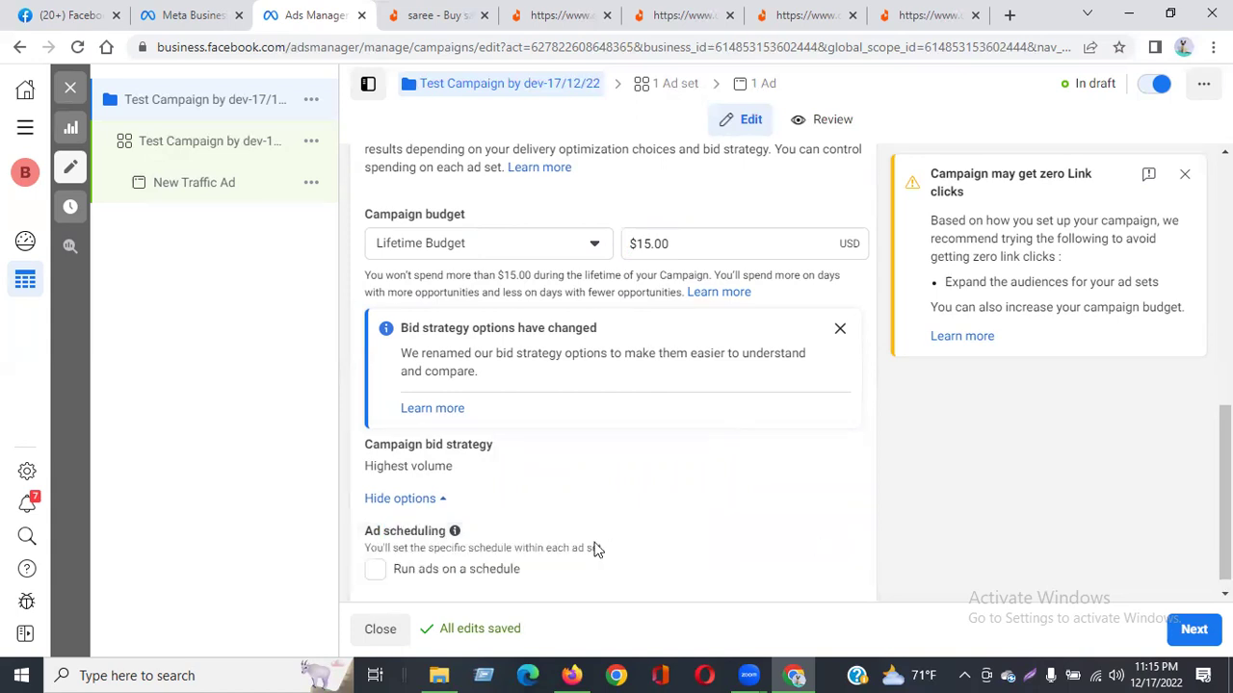
left_click(375, 568)
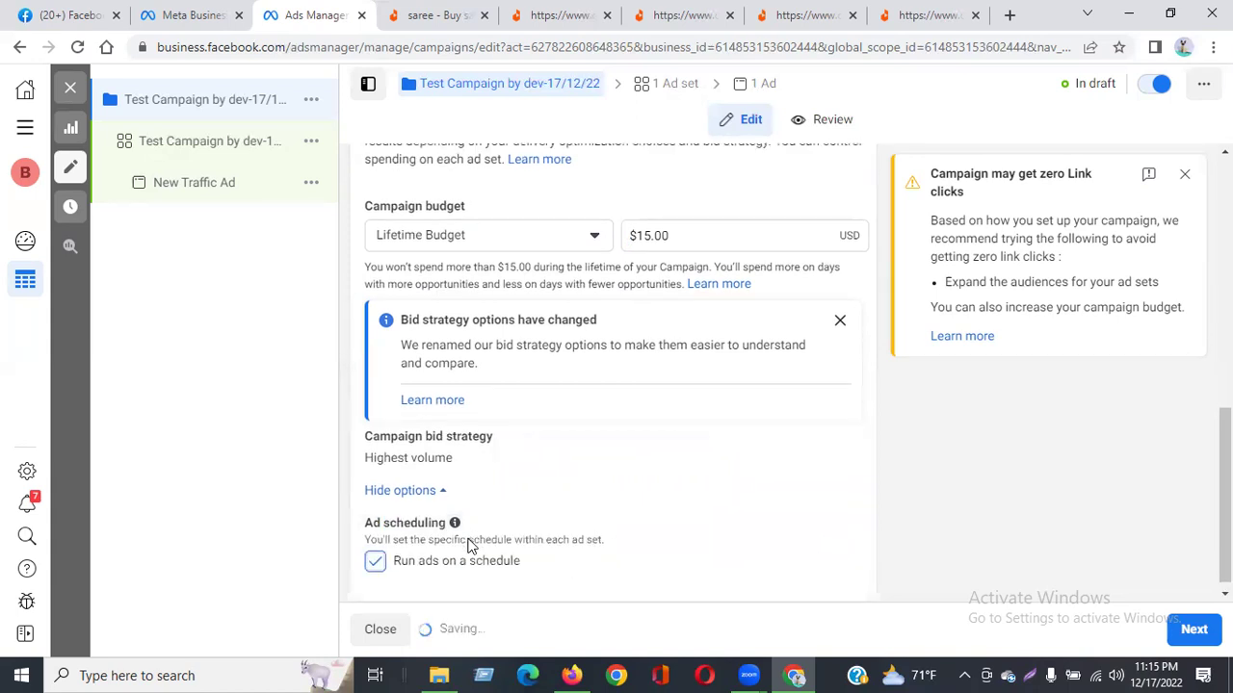
left_click(1196, 632)
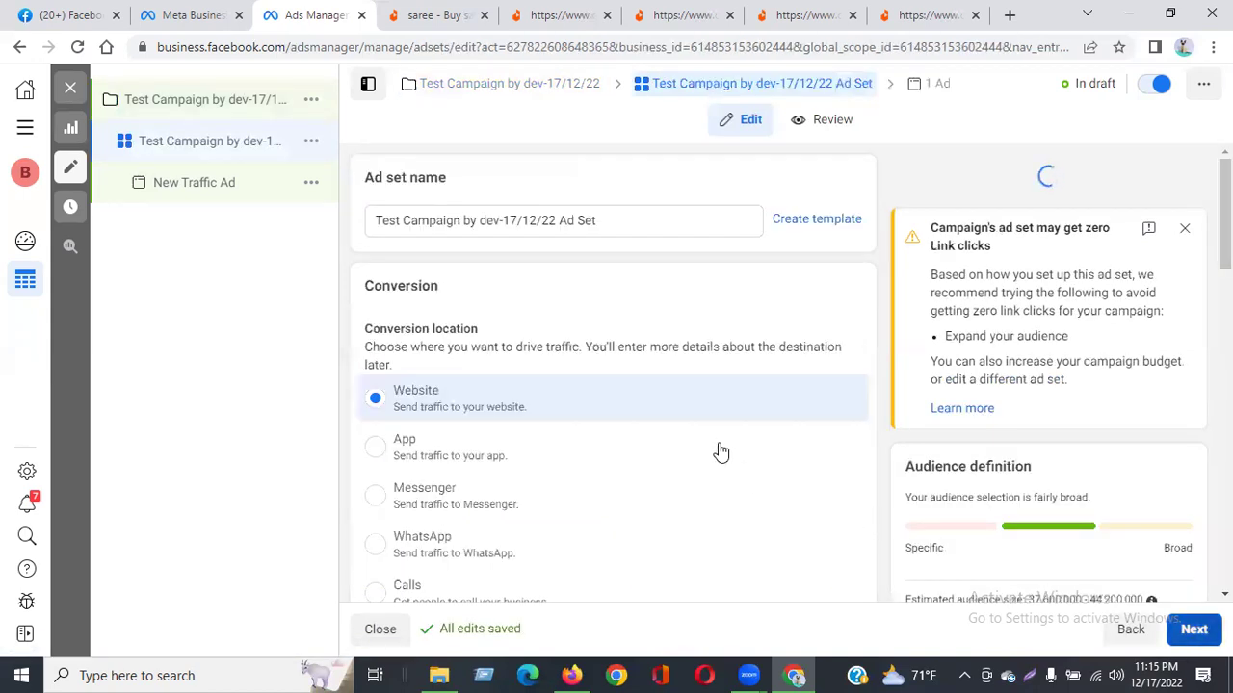
scroll(717, 448, "down", 4)
scroll(716, 448, "down", 8)
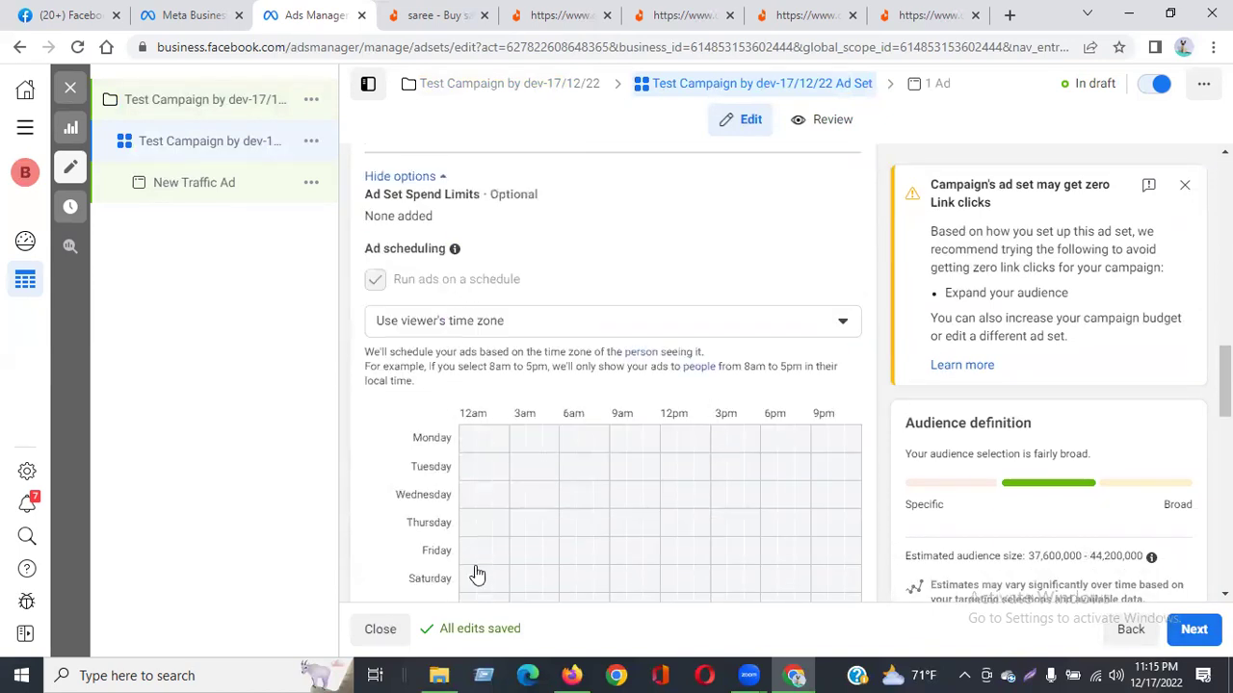
scroll(595, 311, "down", 3)
scroll(693, 275, "up", 5)
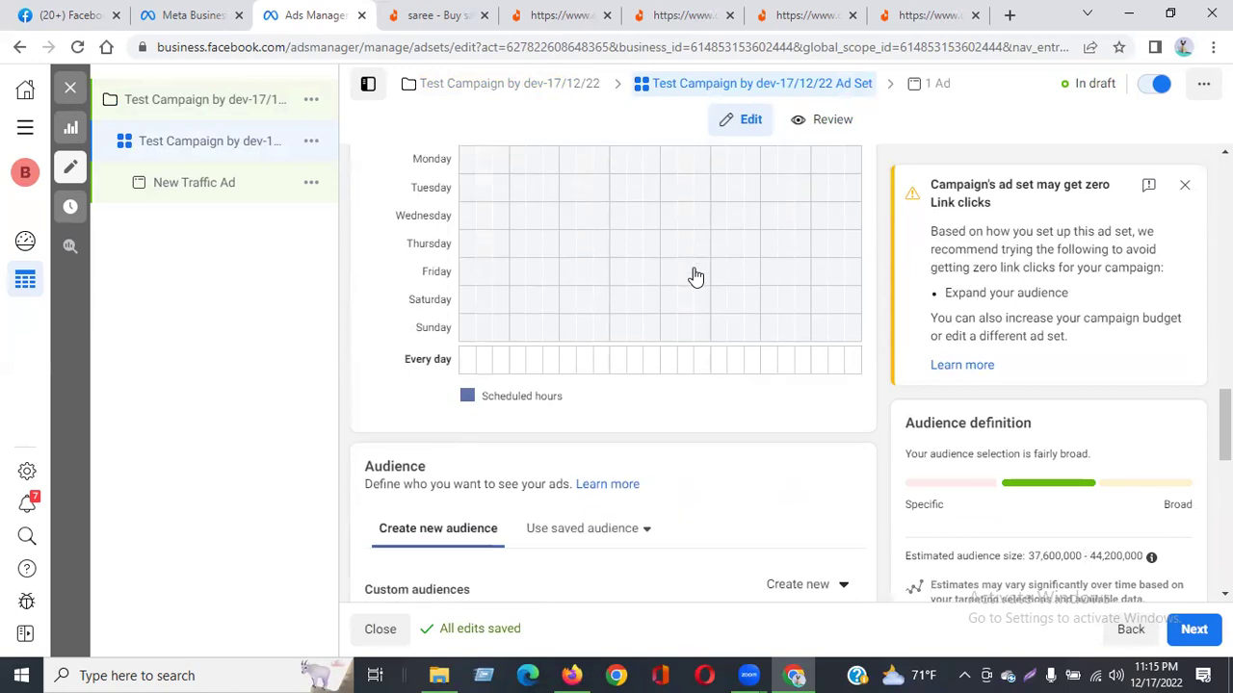
Turn off running ads on a schedule in the campaign settings and check the ad set's budget and schedule options.
left_click(135, 106)
scroll(556, 515, "down", 10)
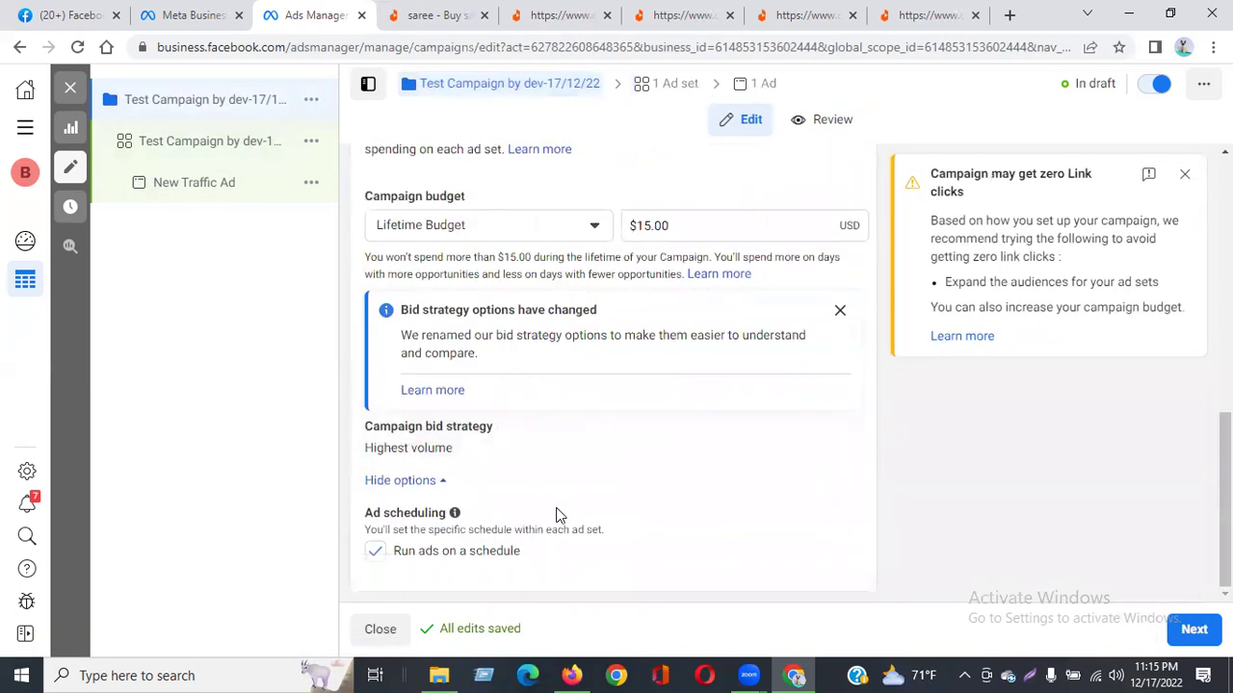
left_click(372, 555)
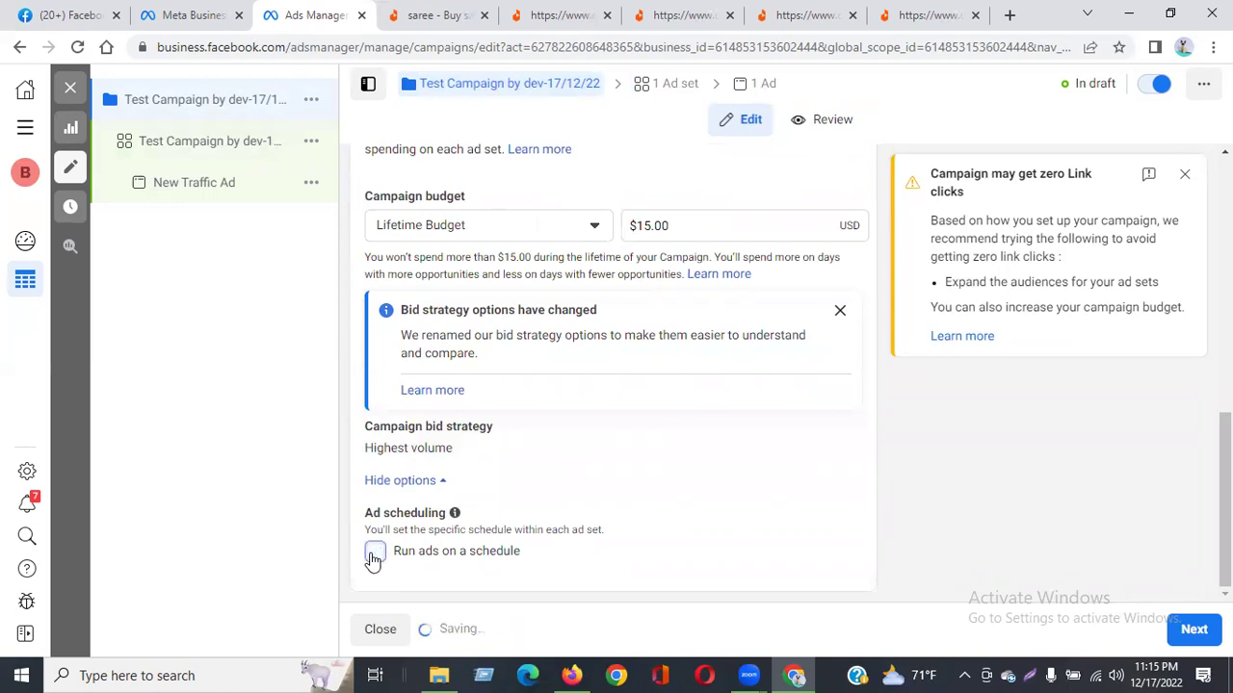
left_click(1185, 634)
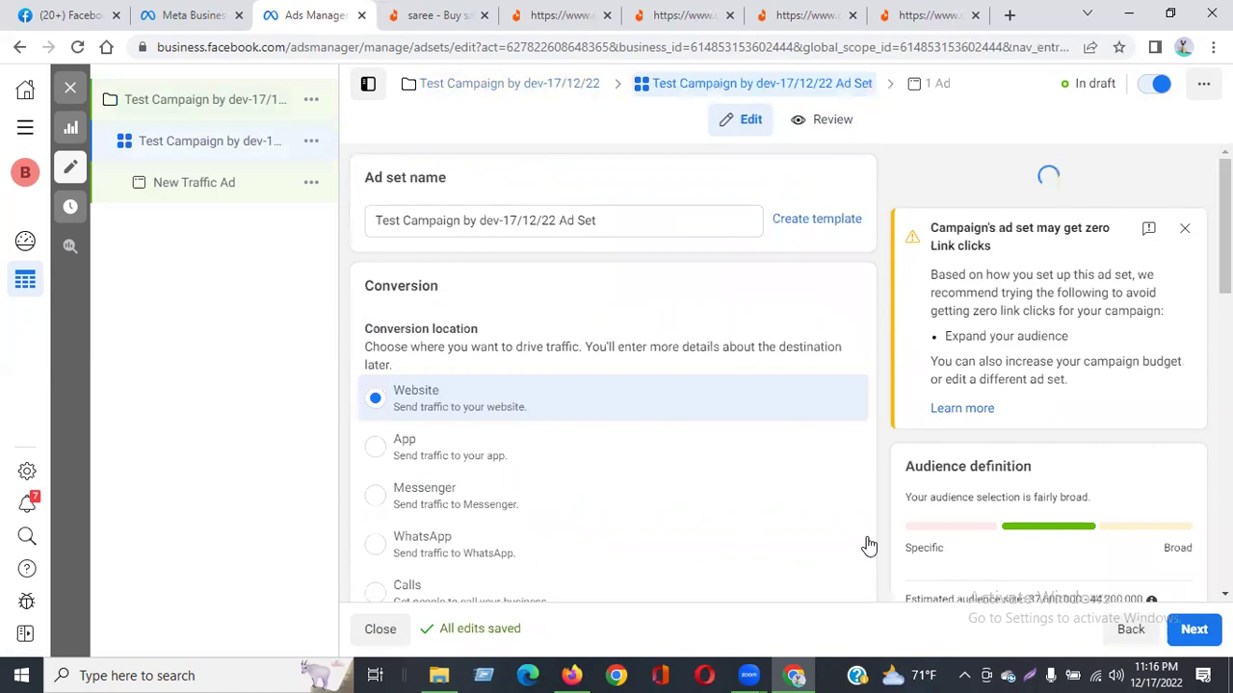
scroll(546, 423, "down", 15)
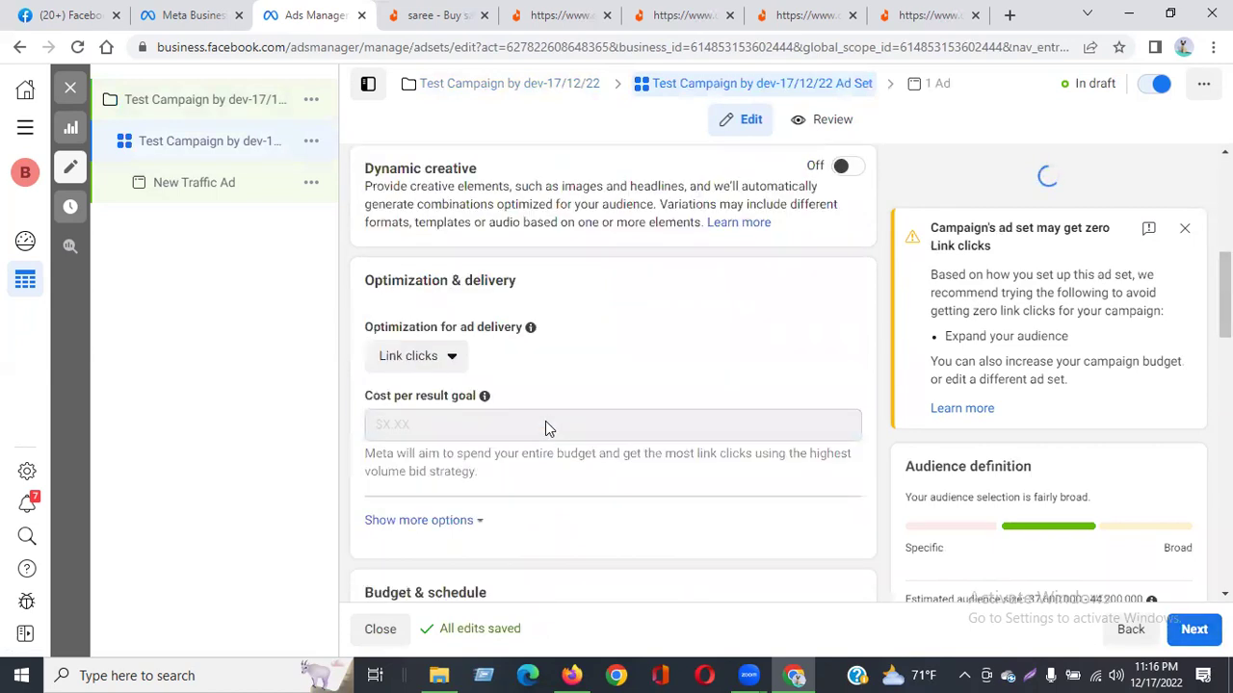
scroll(482, 327, "up", 3)
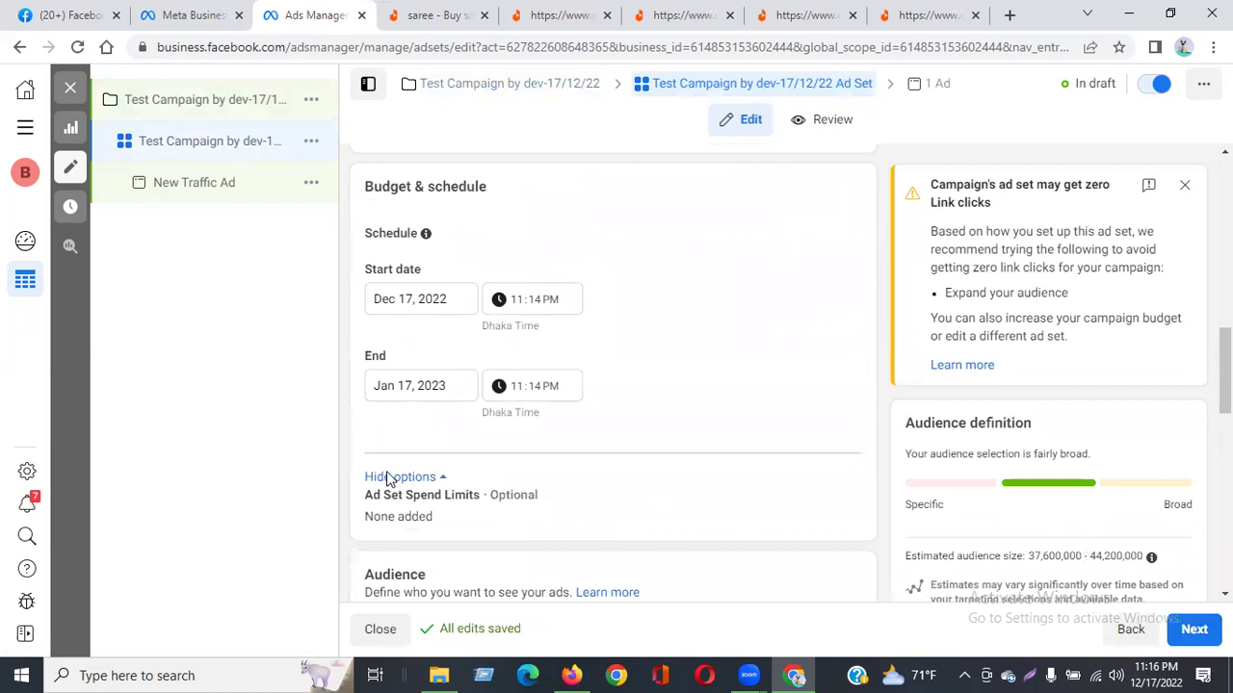
Return to the campaign settings and turn running ads on a schedule back on.
left_click(126, 109)
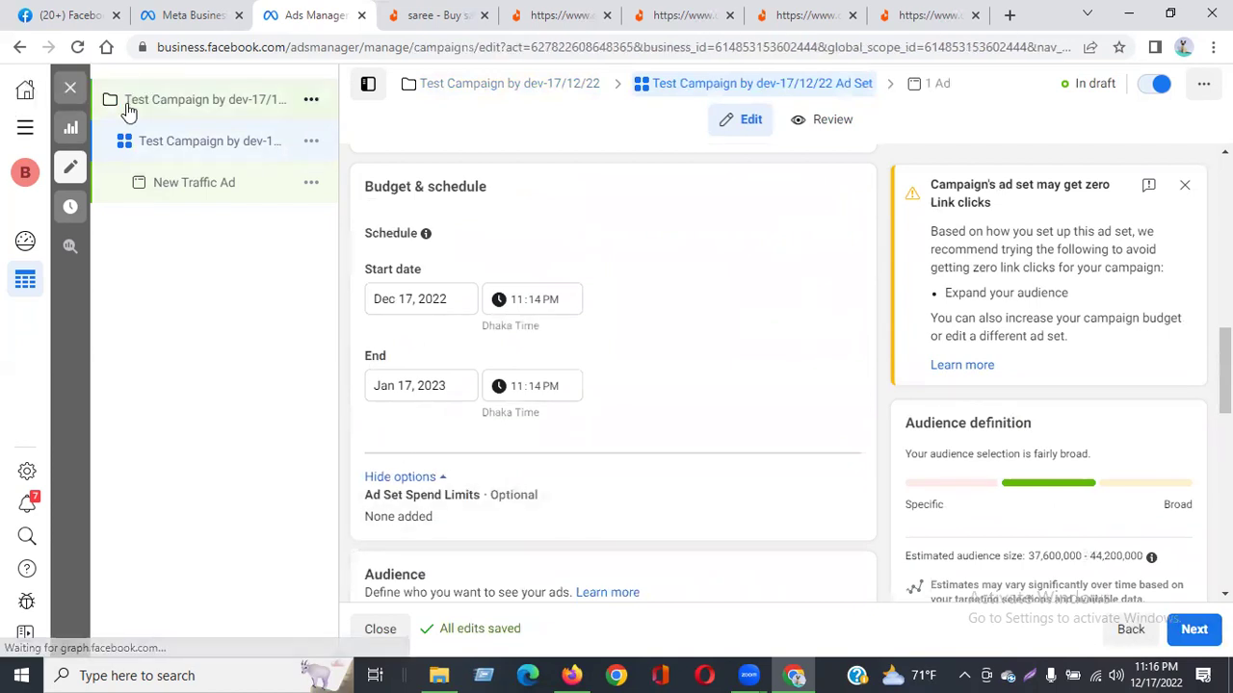
scroll(687, 542, "down", 5)
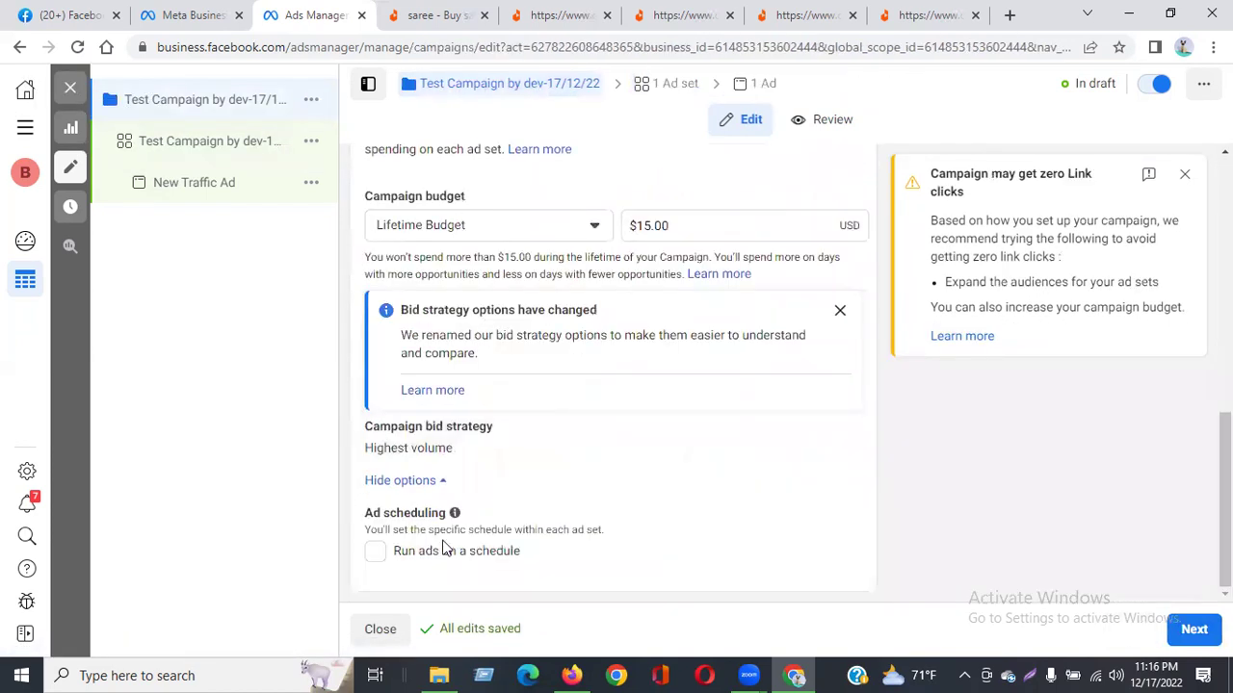
left_click(376, 552)
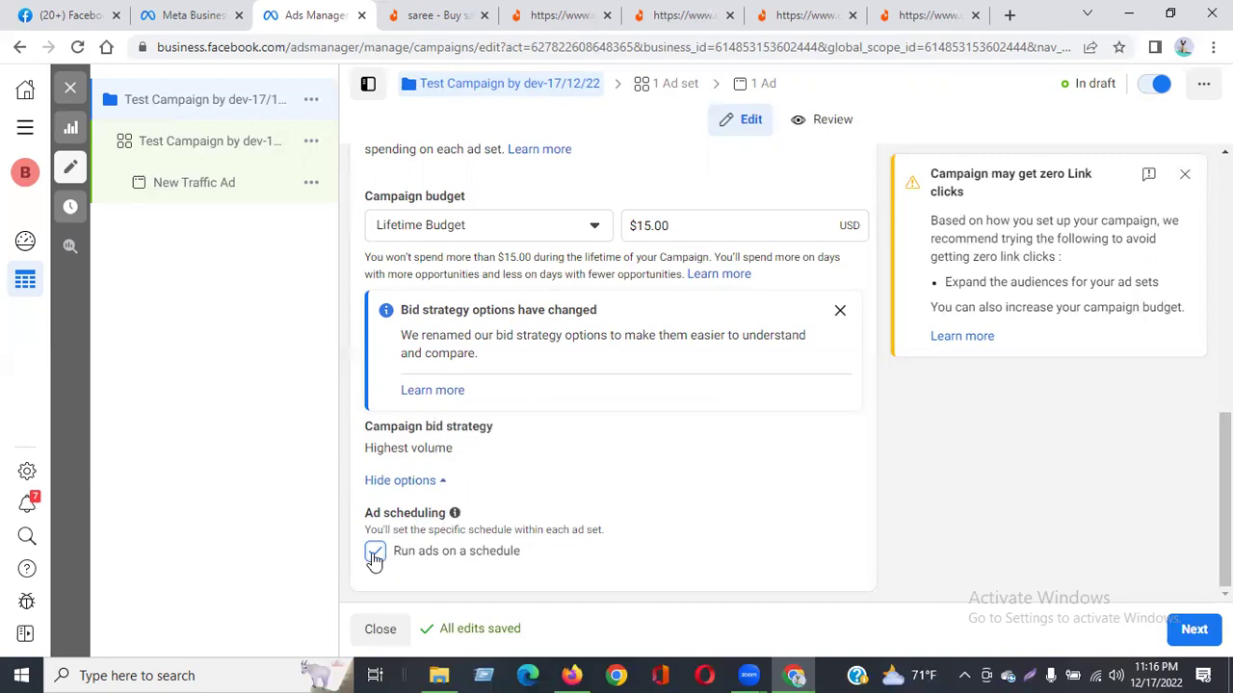
Go on to the ad set and set its schedule's end date to December 24, 2022.
left_click(1190, 629)
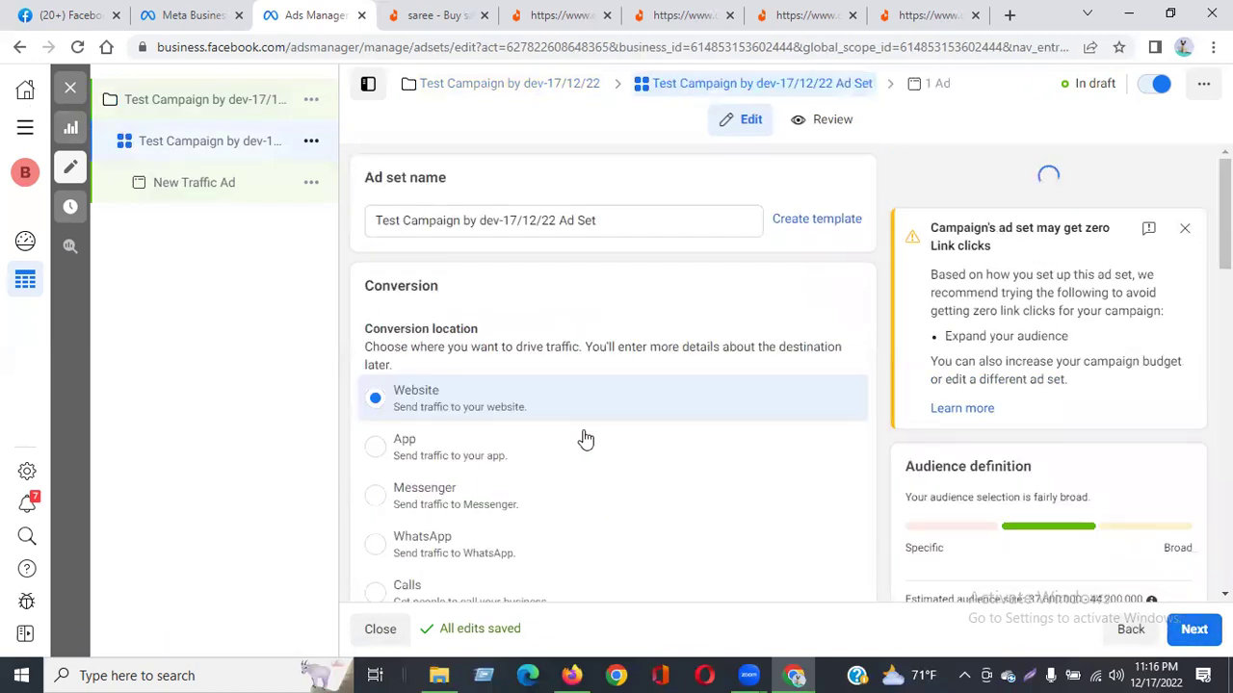
scroll(585, 439, "down", 6)
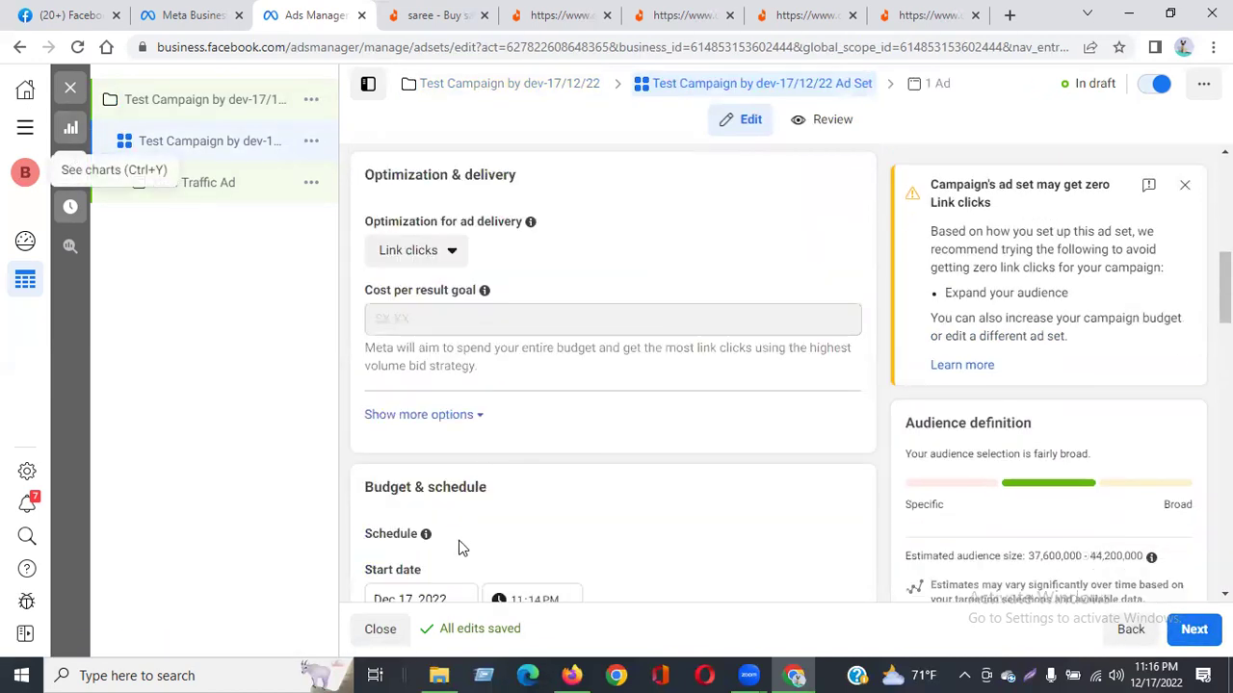
scroll(459, 548, "down", 2)
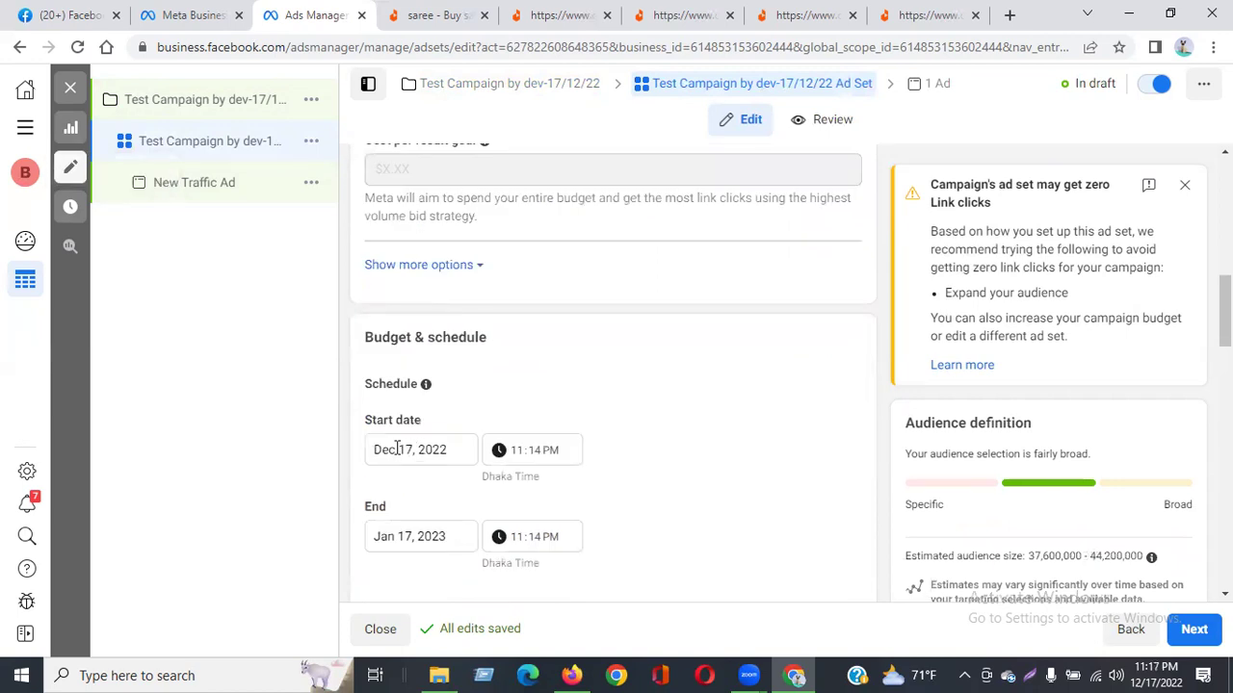
left_click(420, 537)
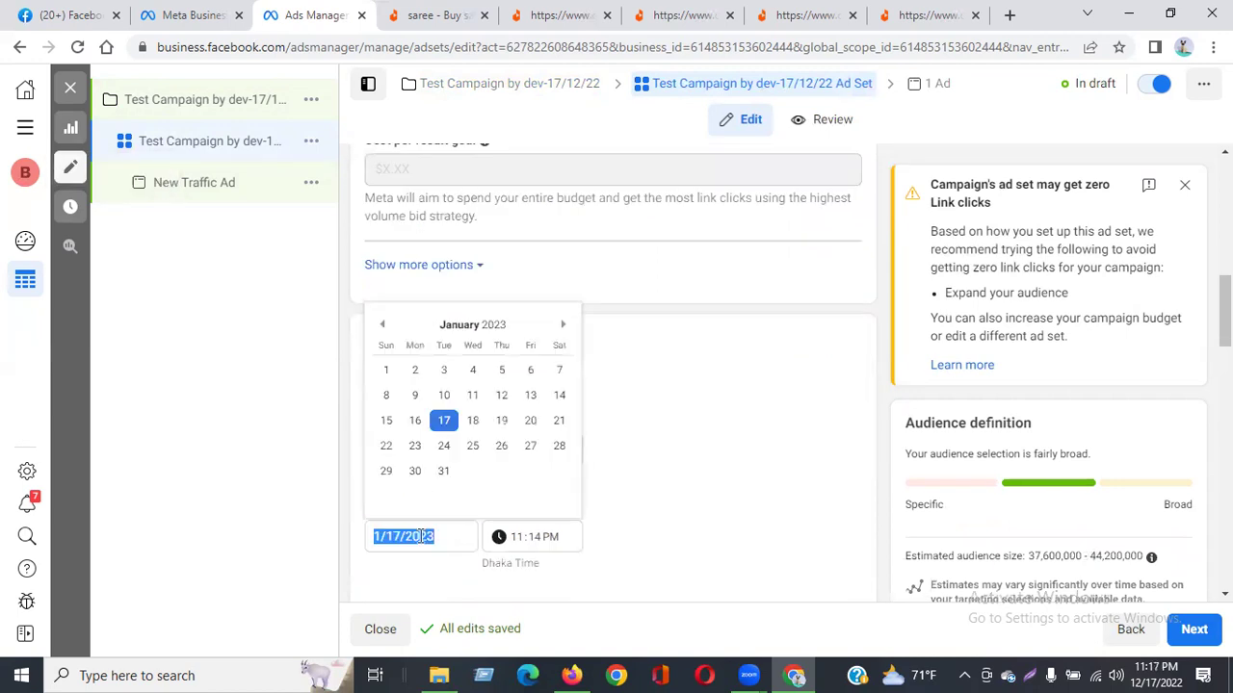
left_click(381, 326)
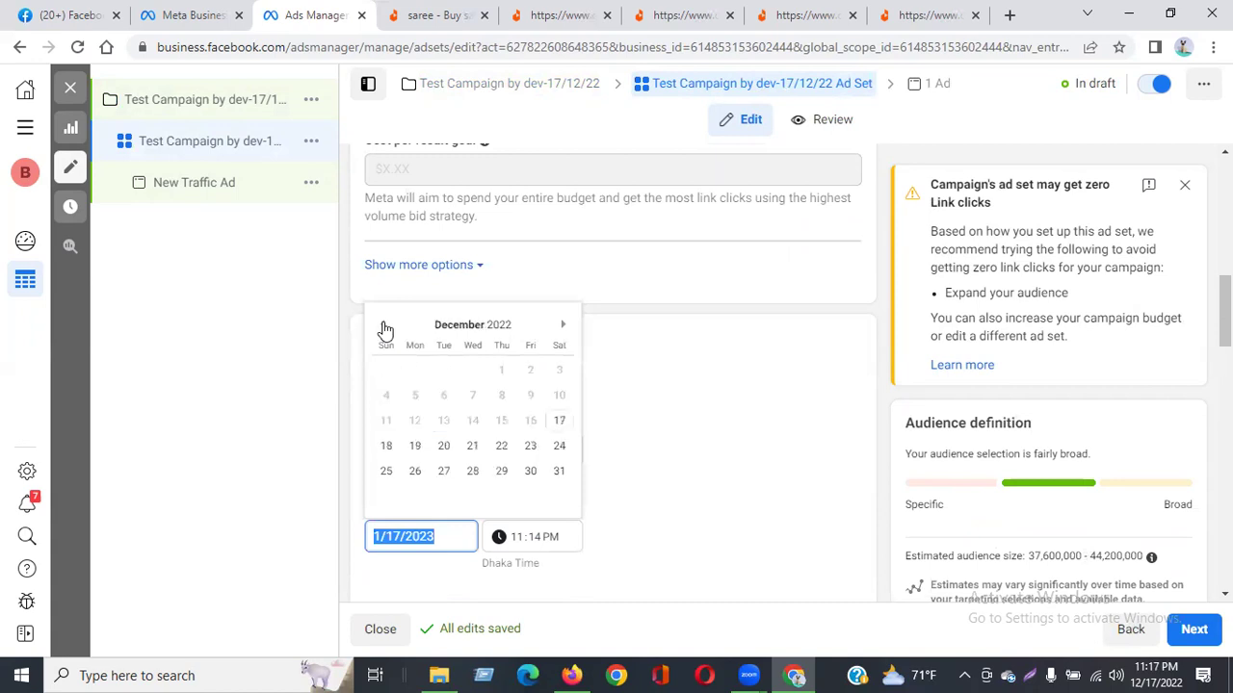
left_click(560, 446)
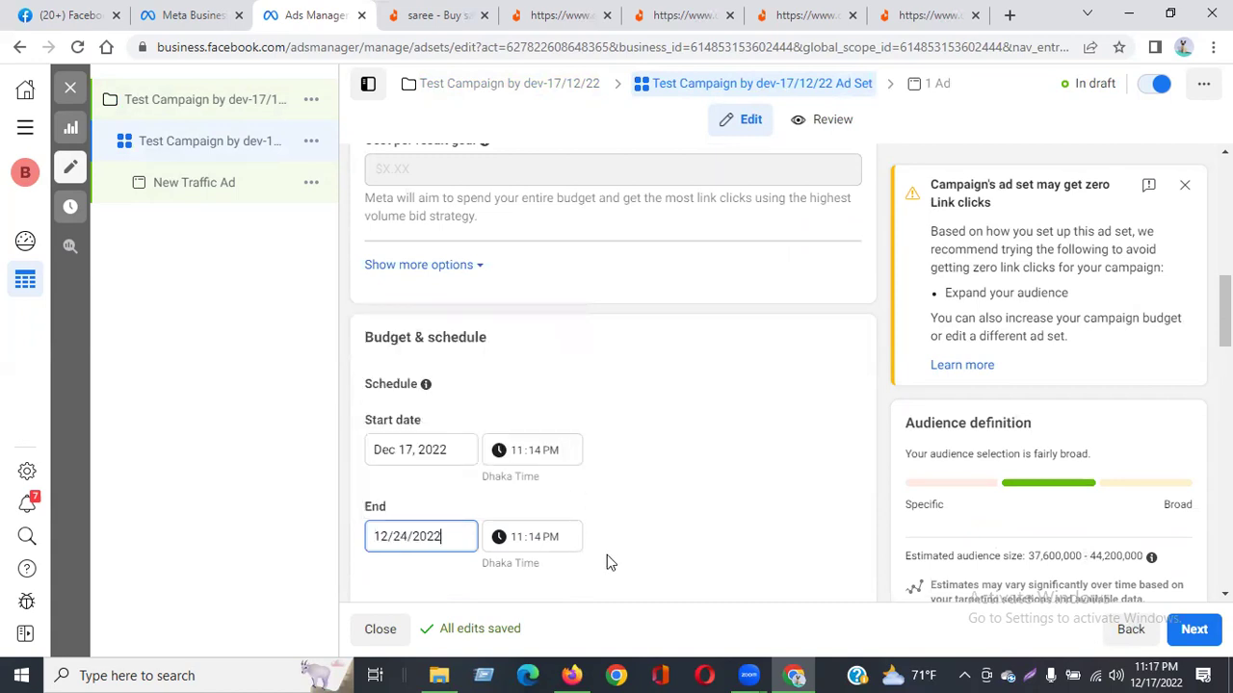
left_click(622, 494)
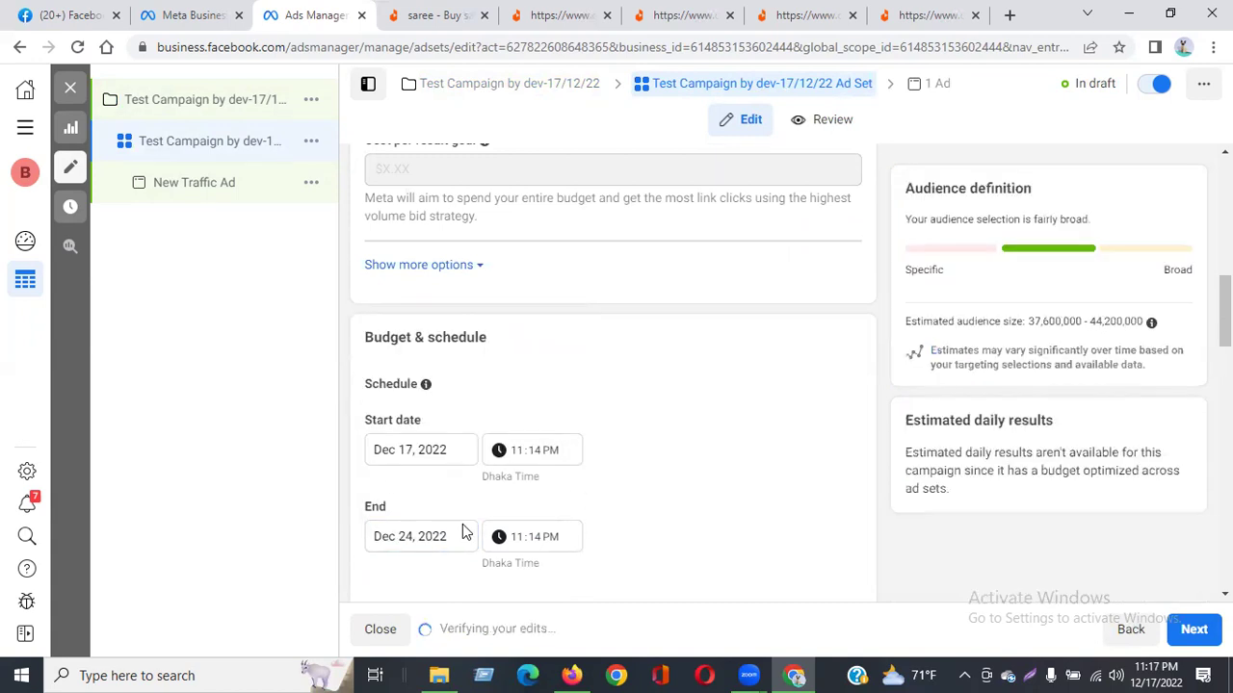
Schedule the ad set's ads to run every day from 9am until midnight in the ad scheduling grid.
scroll(468, 490, "down", 3)
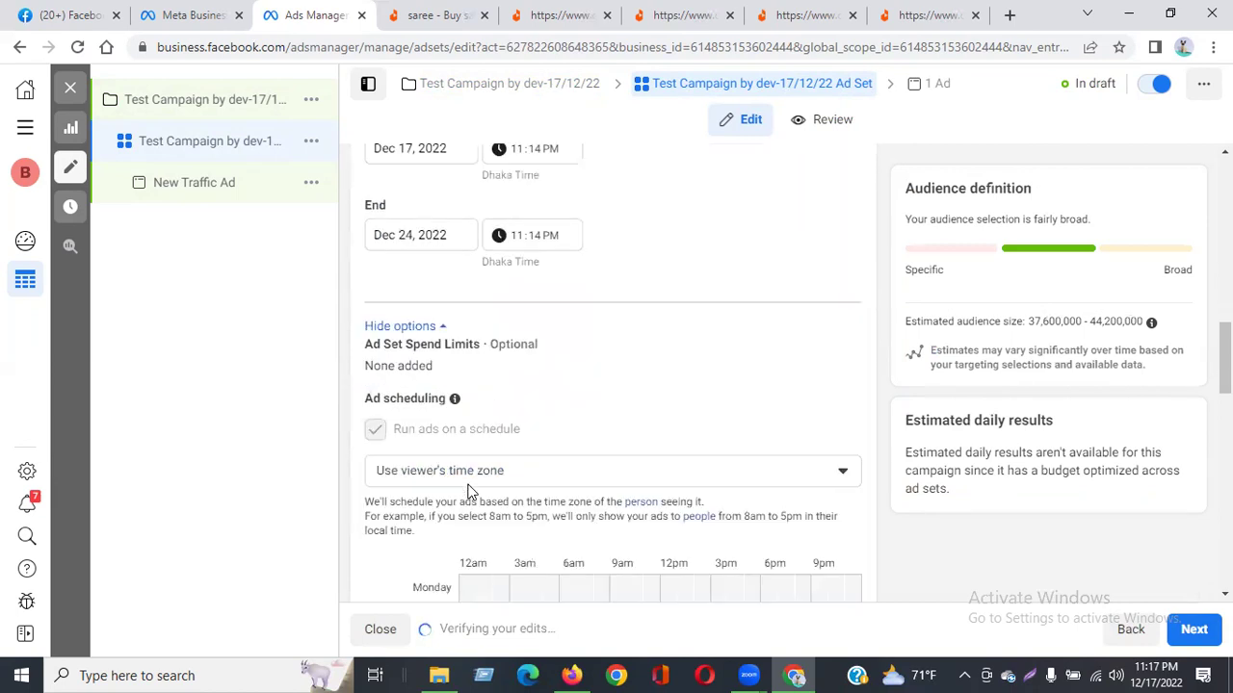
scroll(722, 397, "down", 3)
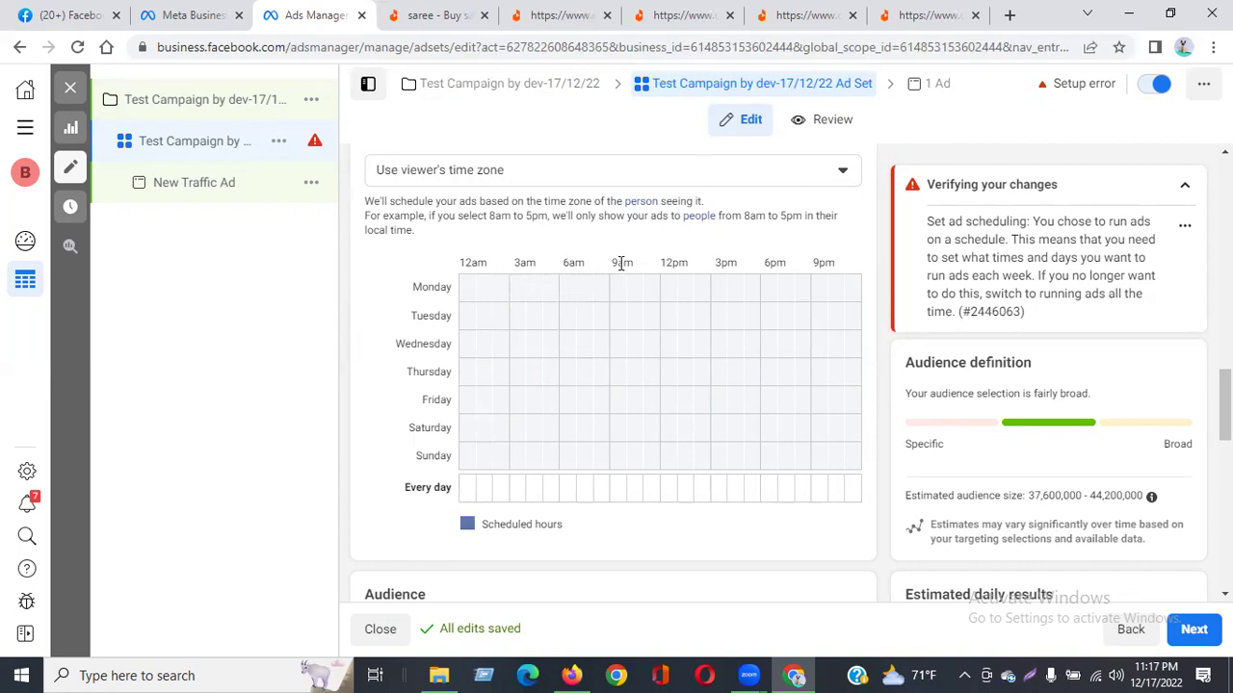
left_click(621, 493)
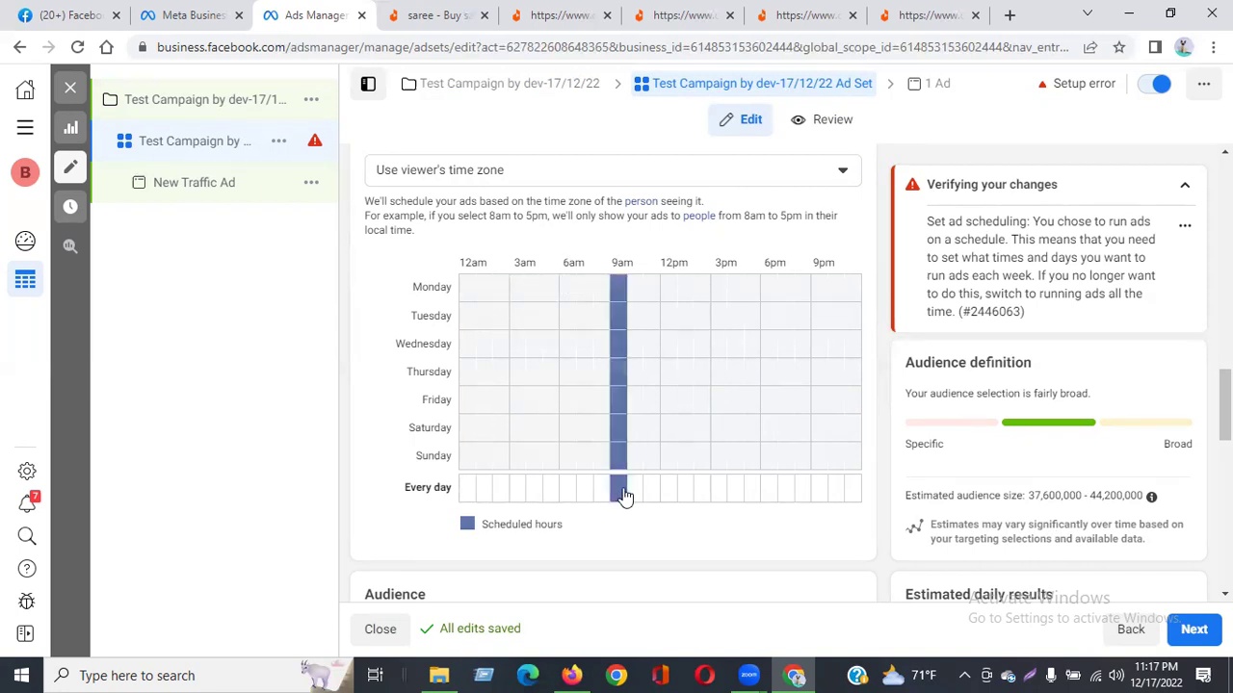
left_click(631, 494)
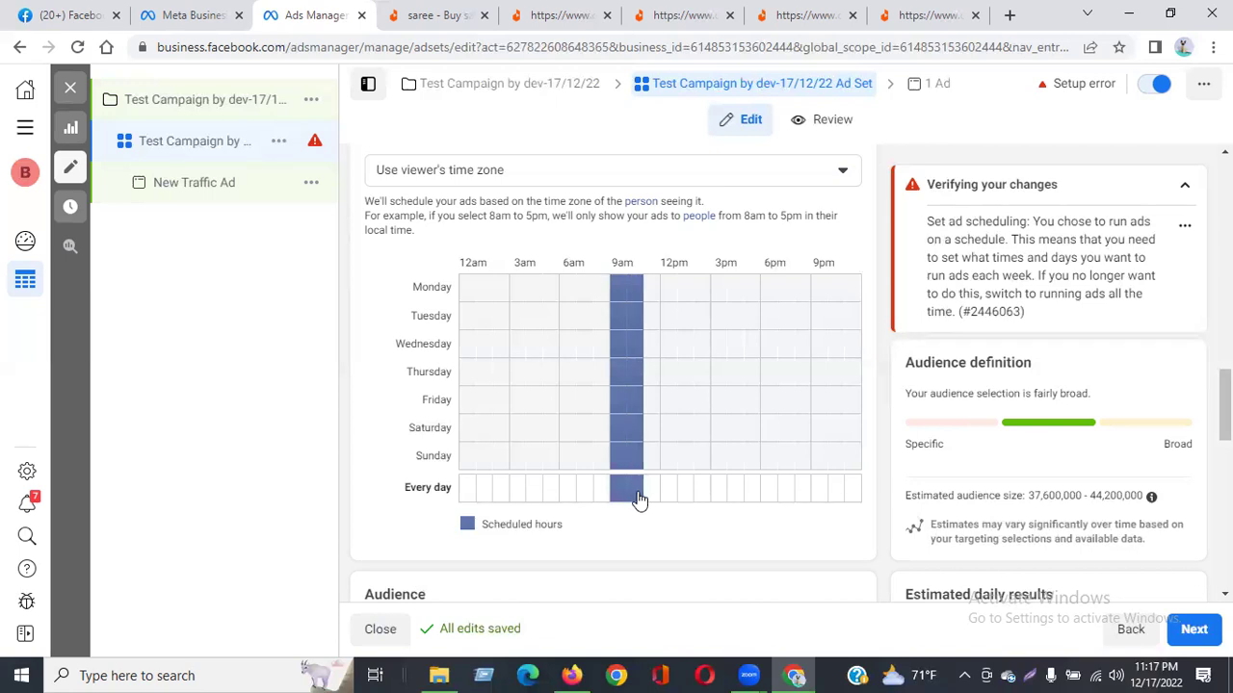
left_click_drag(638, 499, 819, 498)
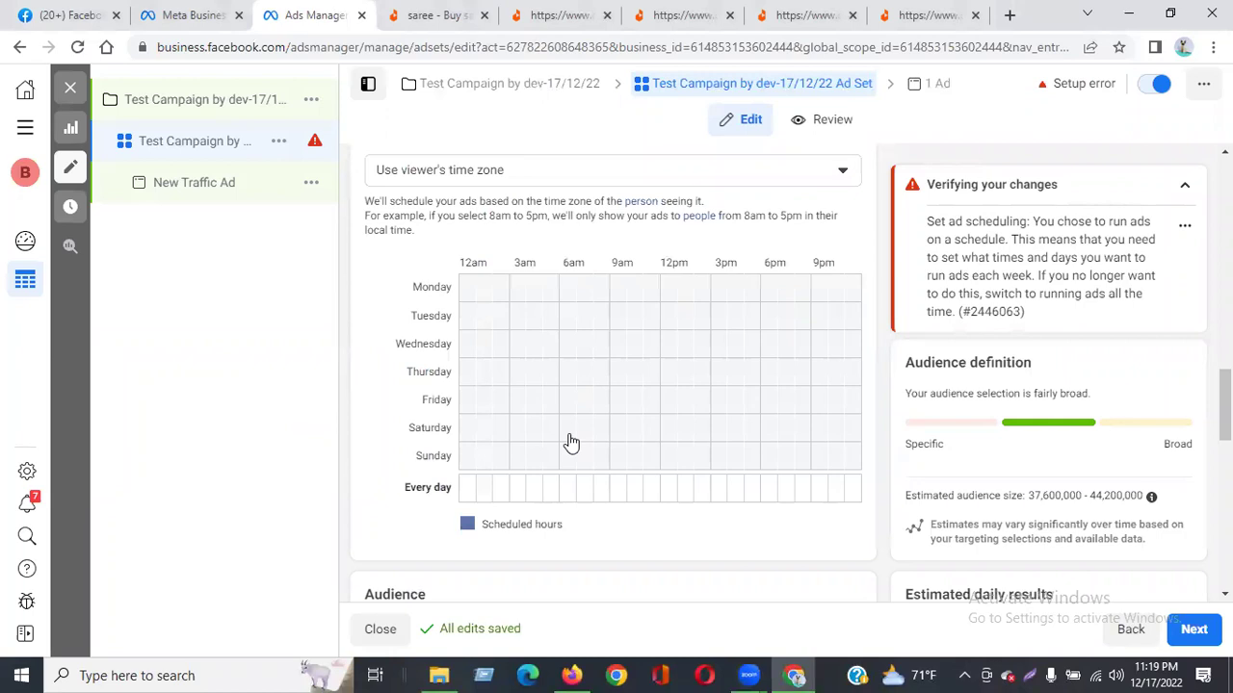
left_click_drag(616, 505, 853, 505)
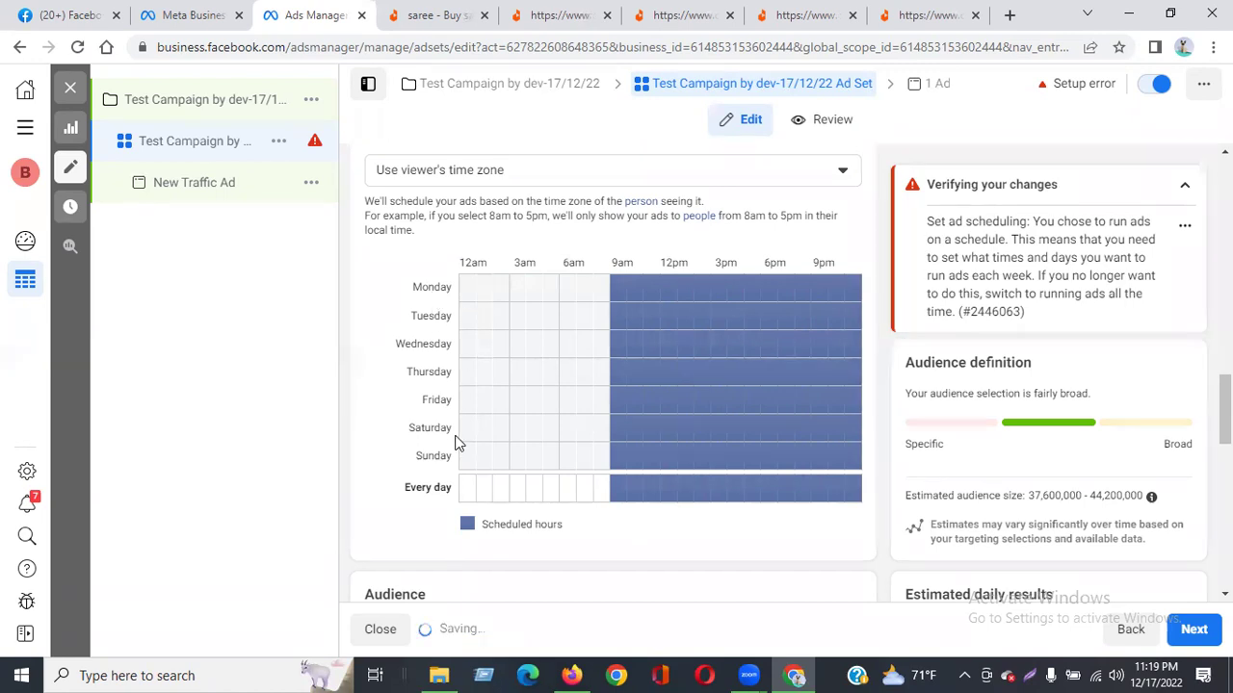
Add the 12am hour to every day in the ad scheduling grid and clear all of Friday's hours.
left_click(467, 493)
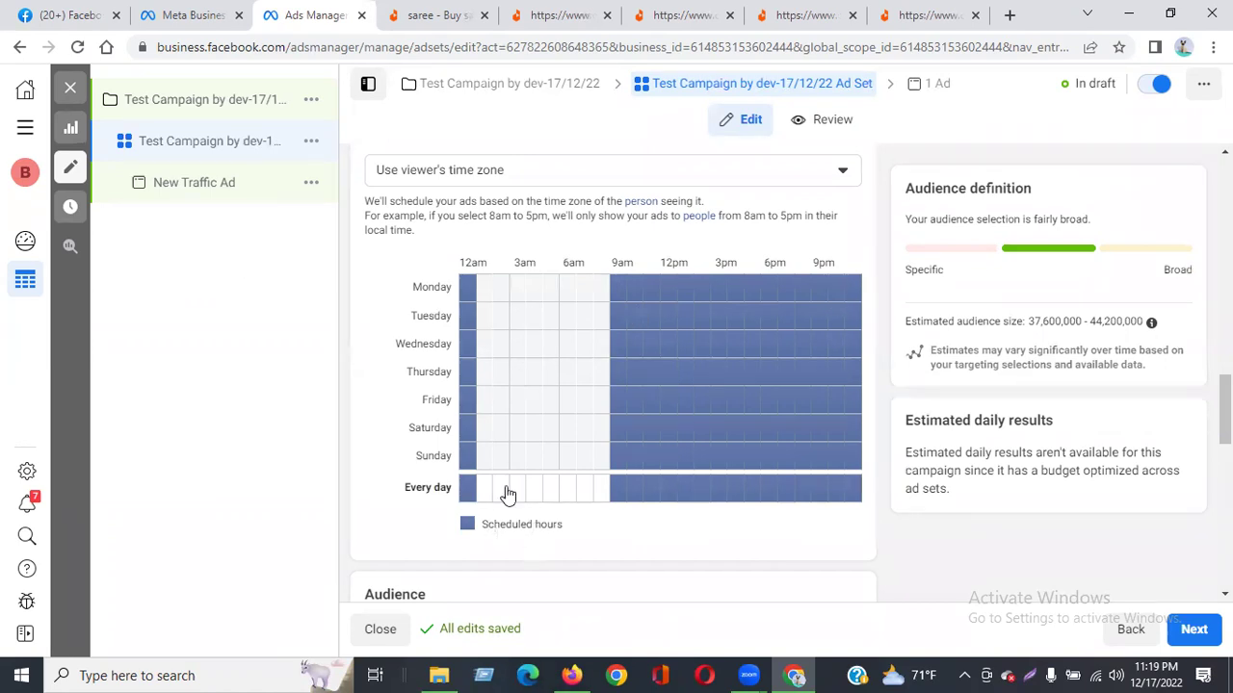
left_click_drag(472, 405, 864, 407)
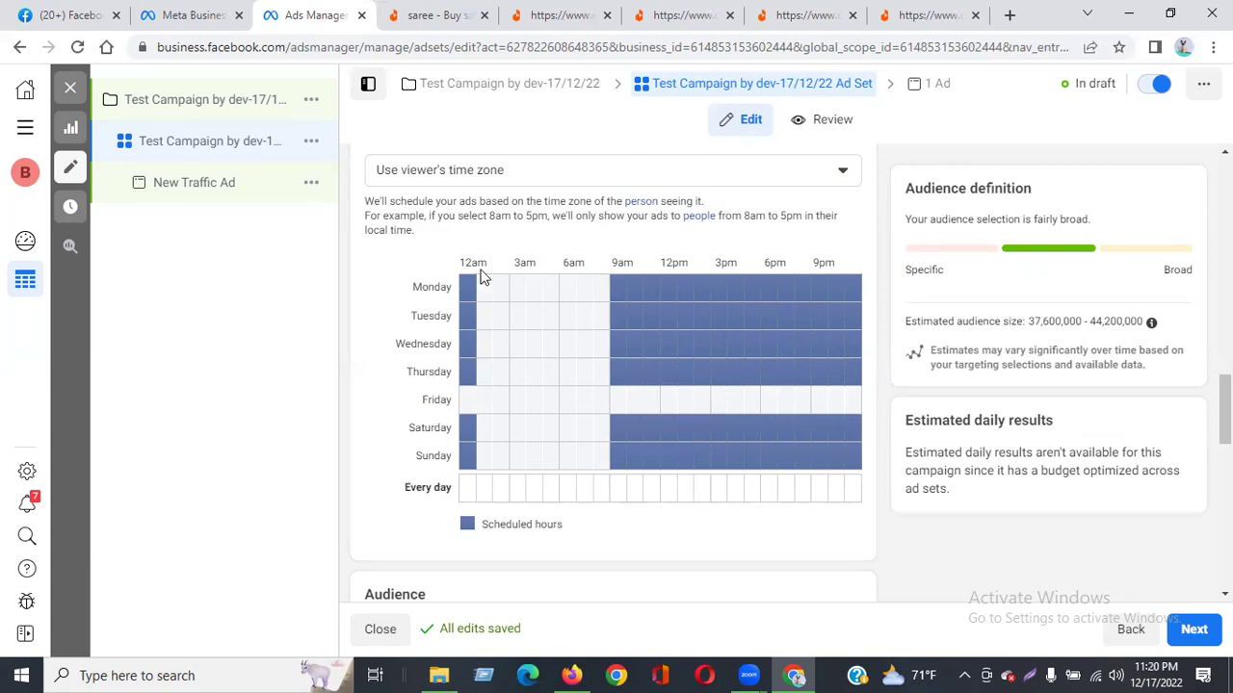
Check the campaign's budget and ad scheduling settings, and return to the ad set to review its schedule dates and hours.
scroll(528, 344, "up", 5)
scroll(525, 342, "up", 2)
scroll(523, 341, "down", 5)
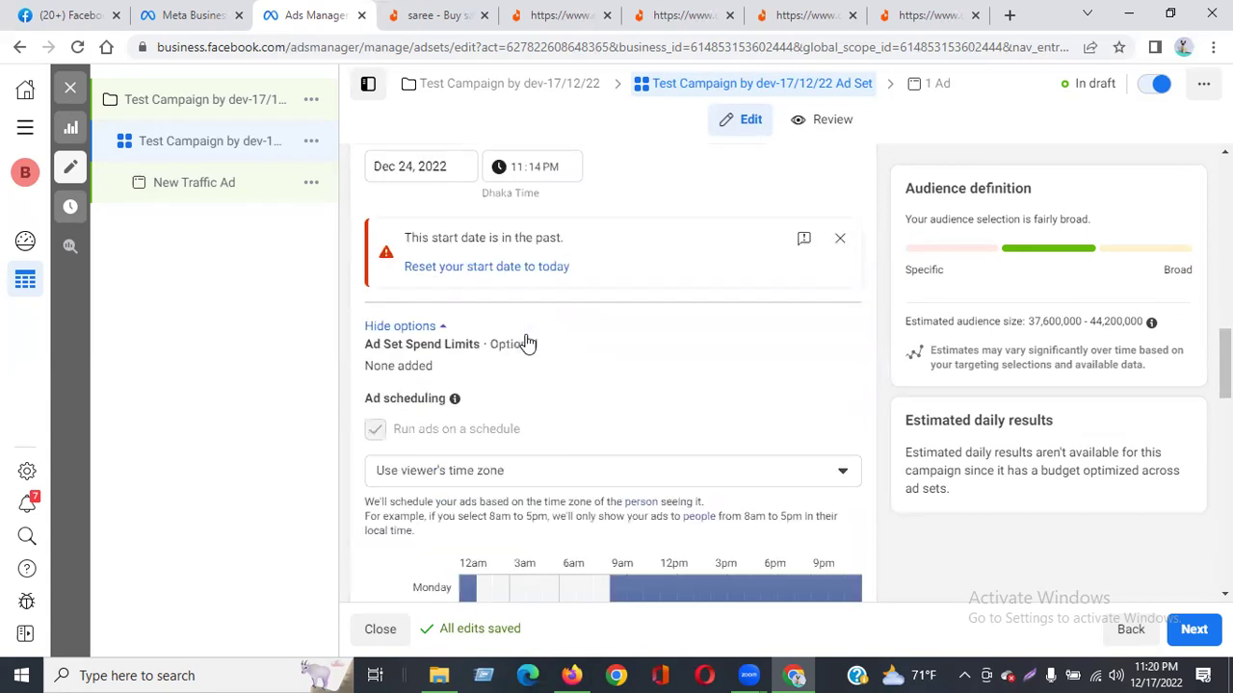
scroll(523, 322, "up", 8)
left_click(198, 100)
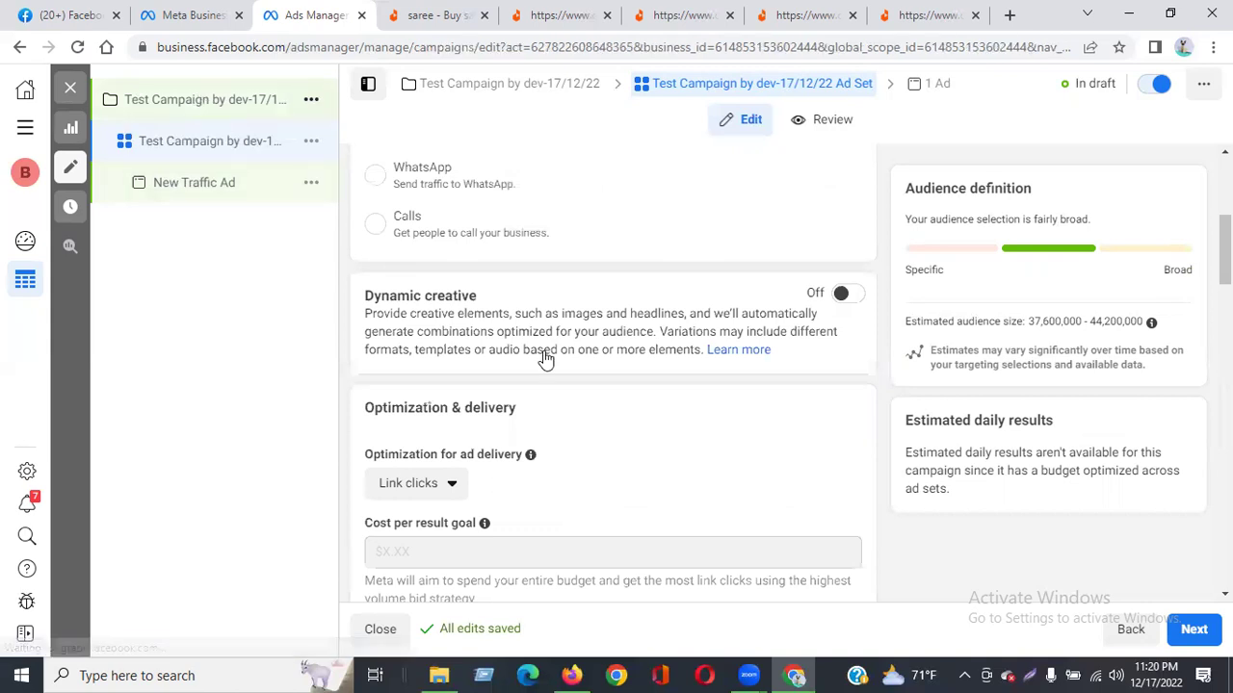
scroll(717, 470, "down", 6)
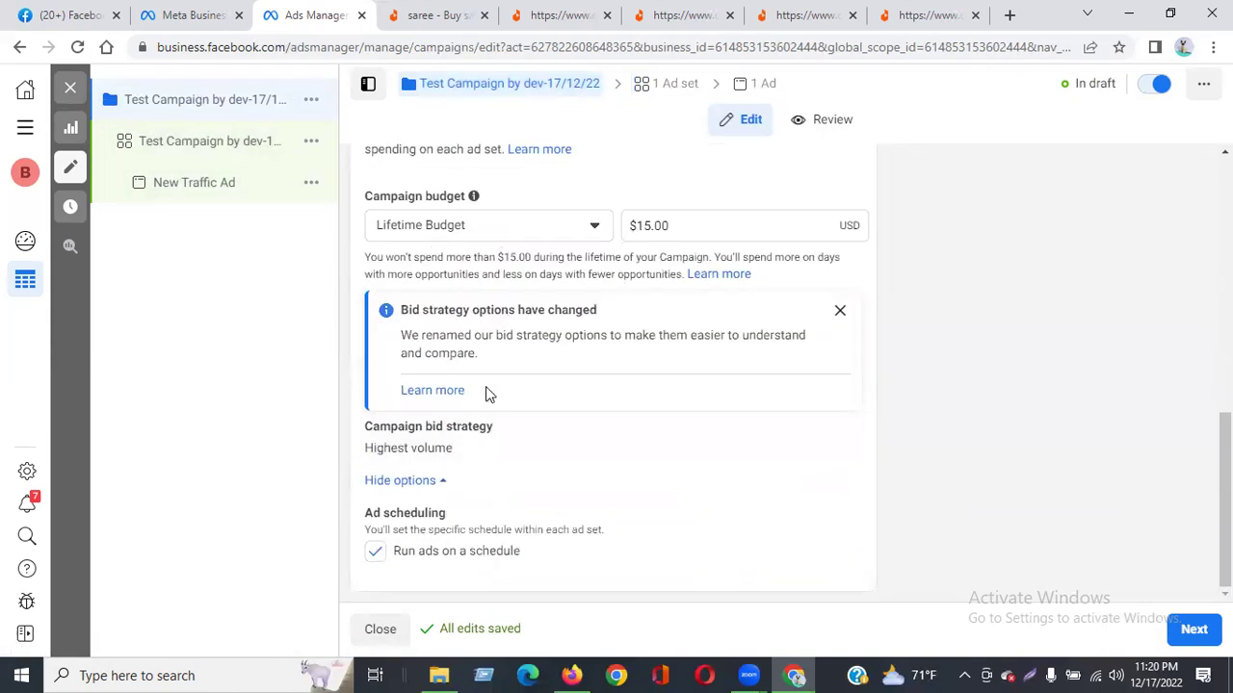
left_click(210, 142)
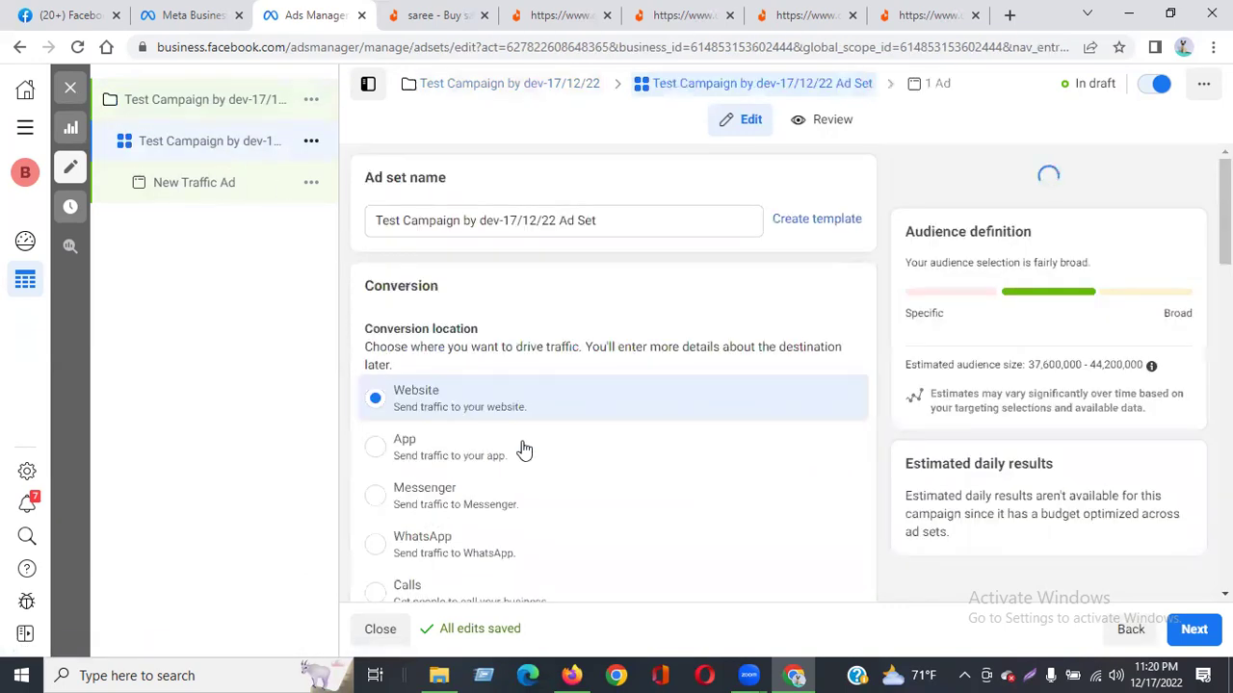
scroll(556, 490, "down", 4)
scroll(559, 489, "down", 6)
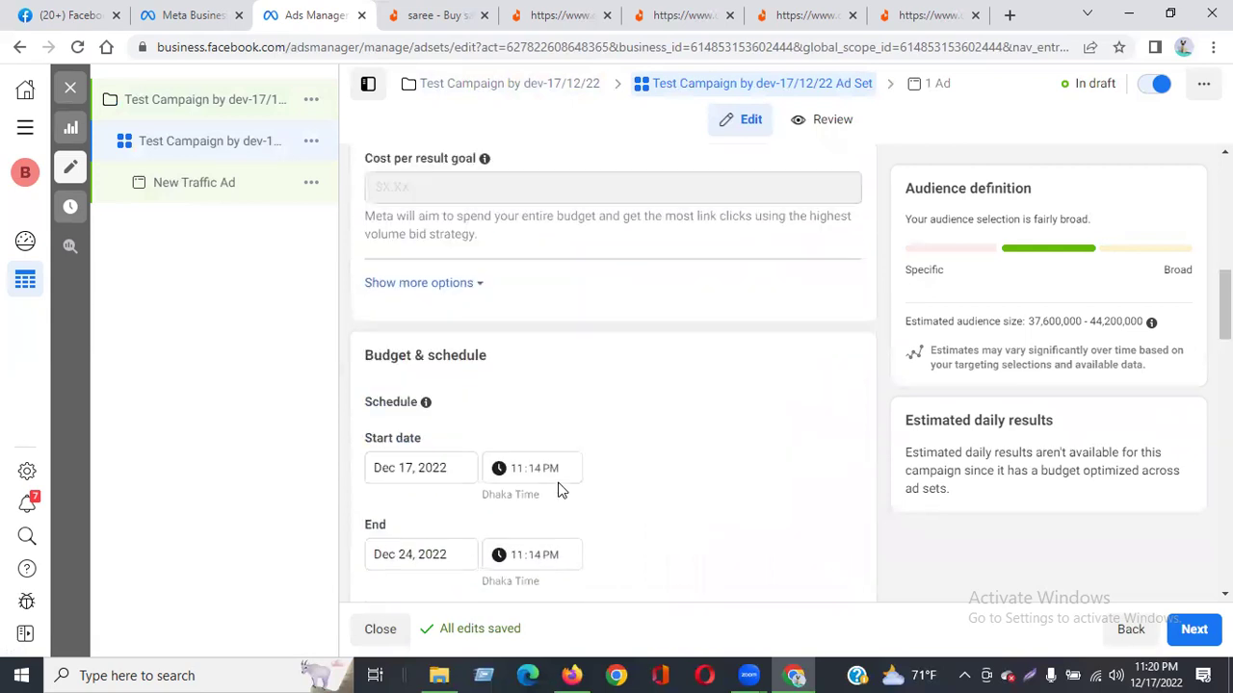
left_click(494, 337)
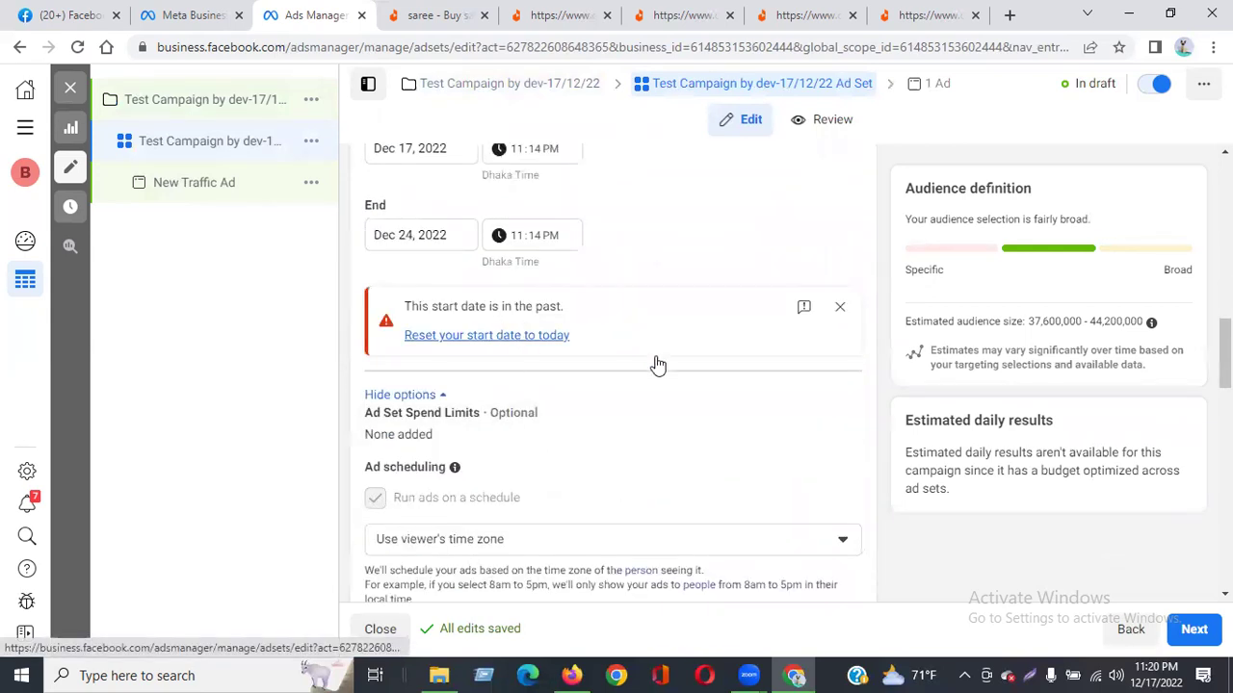
scroll(654, 363, "down", 3)
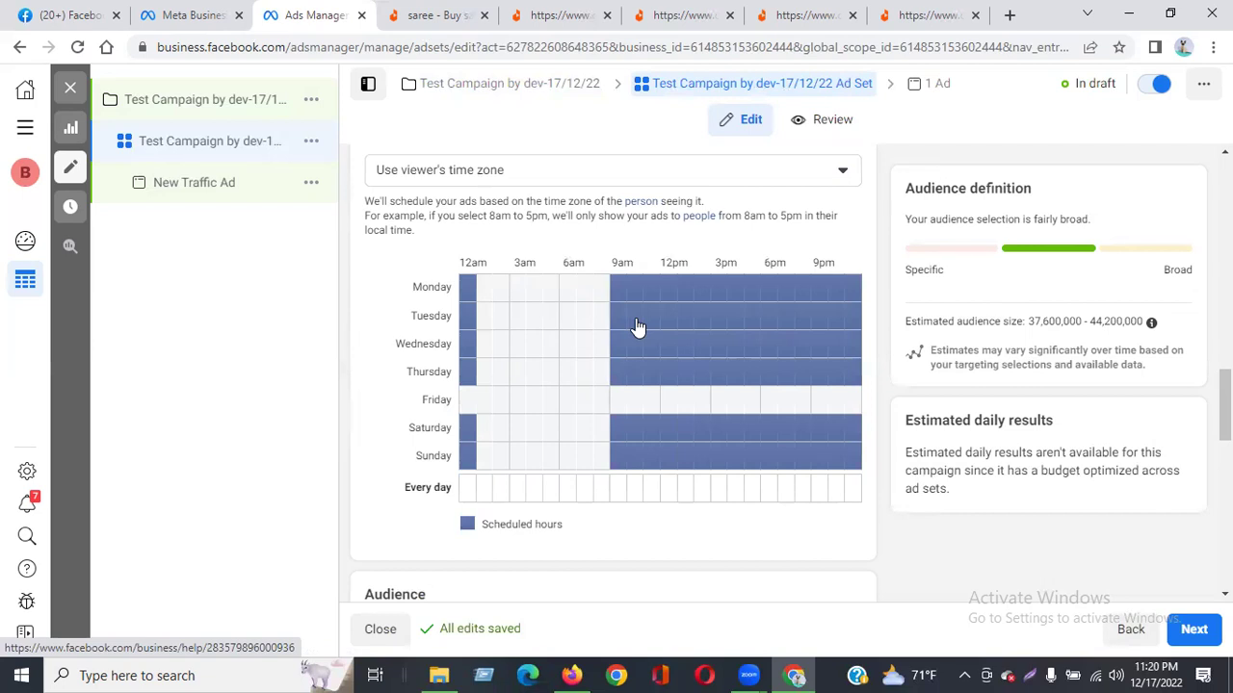
Look at the existing custom audiences offered in the ad set's audience section without choosing any.
scroll(637, 327, "down", 3)
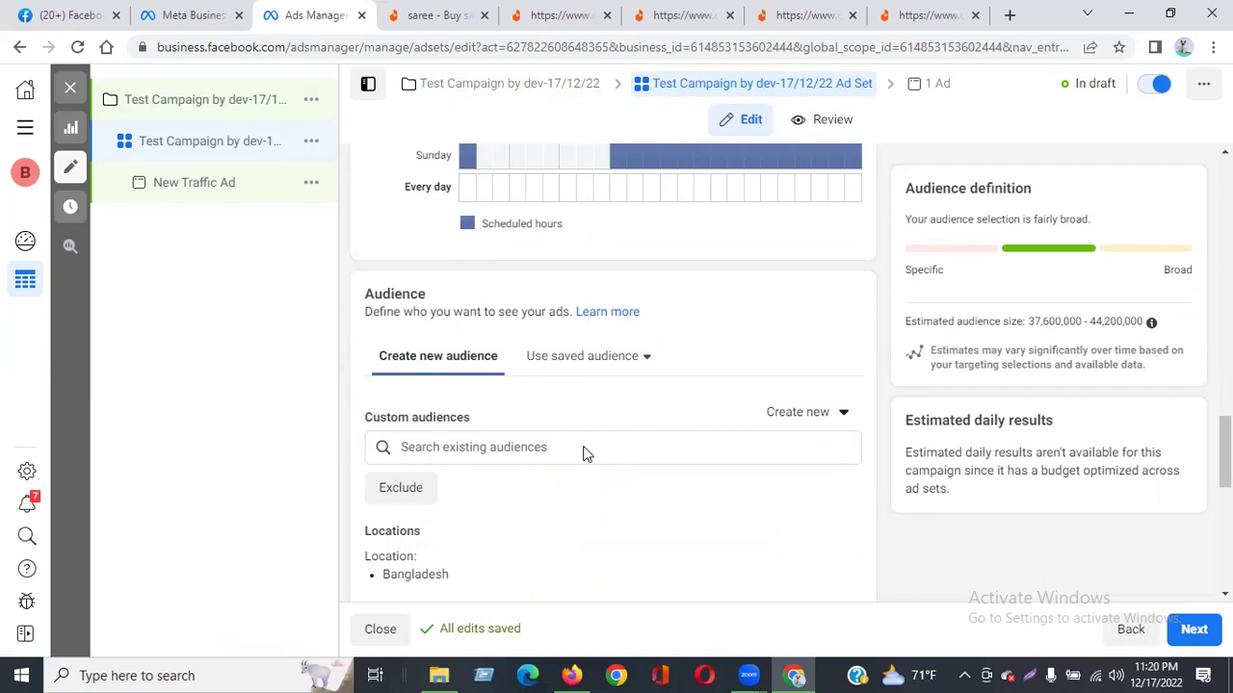
triple_click(545, 410)
left_click(544, 417)
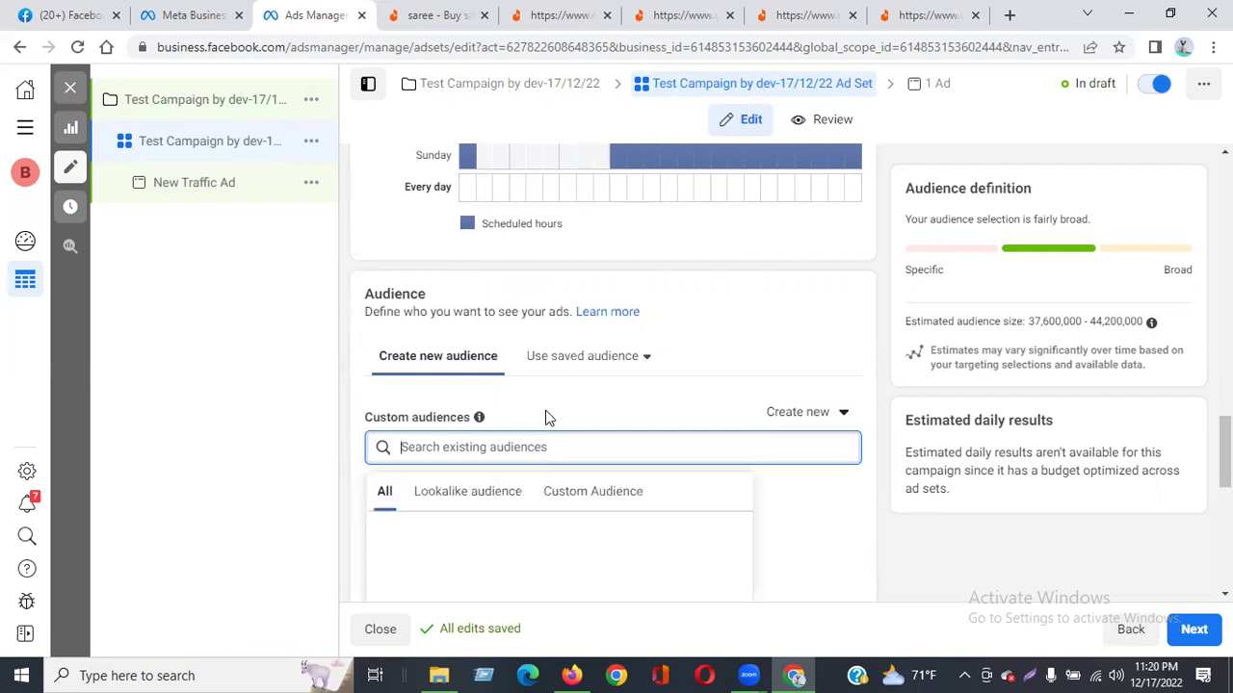
left_click(740, 320)
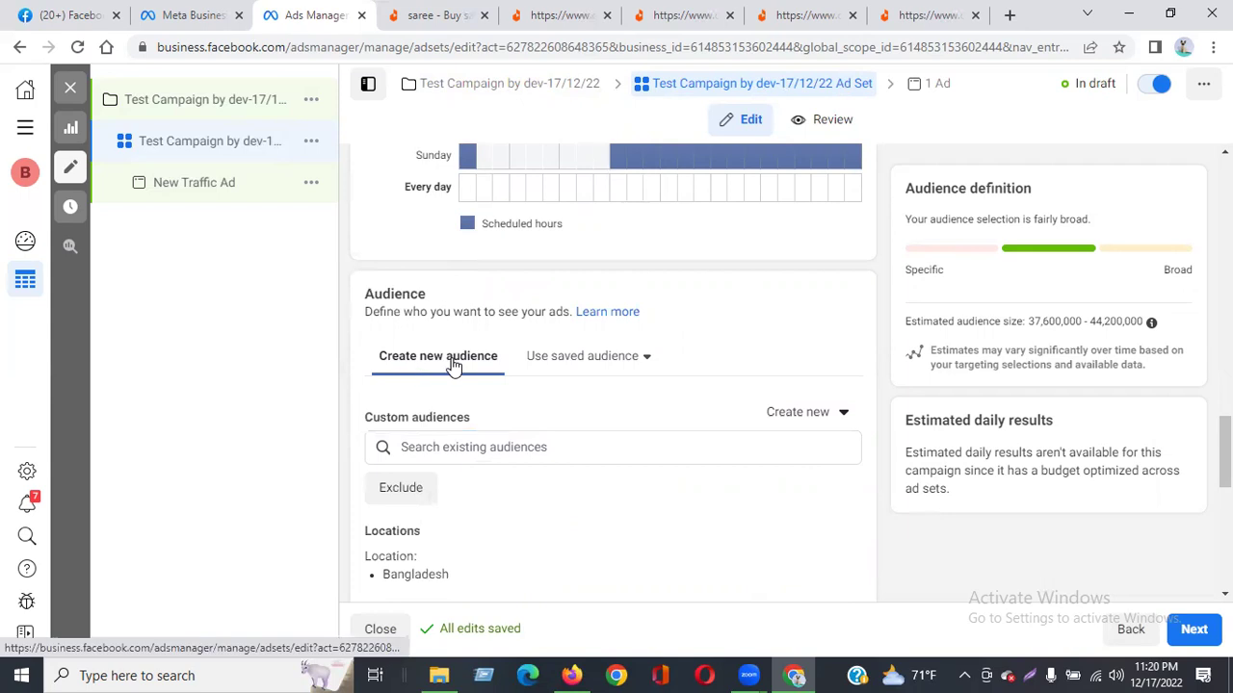
Replace Bangladesh with United States as the location of the ad set's audience.
scroll(479, 408, "down", 2)
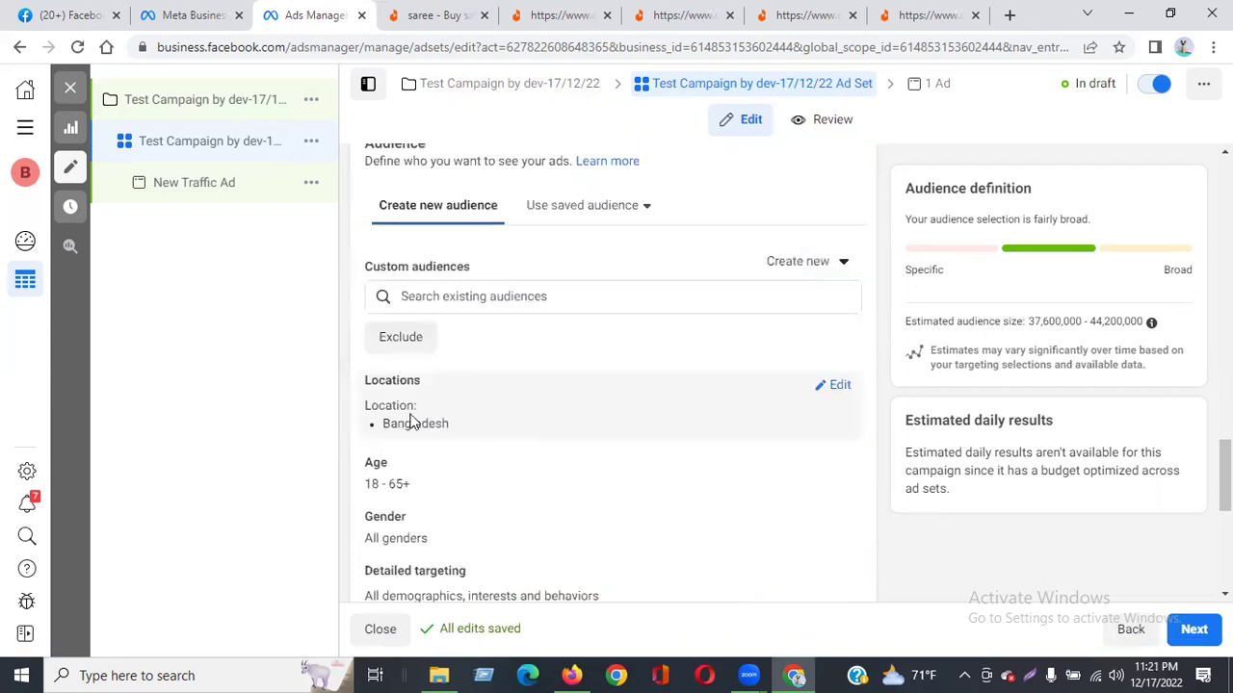
left_click(836, 389)
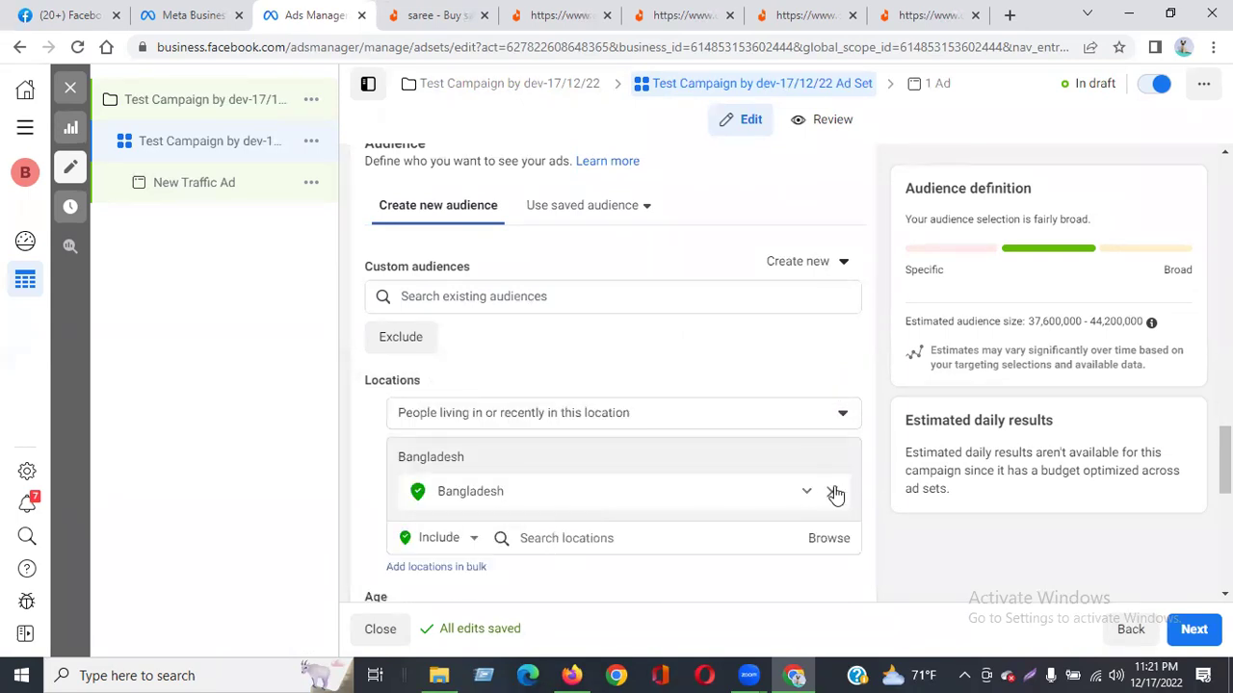
left_click(820, 499)
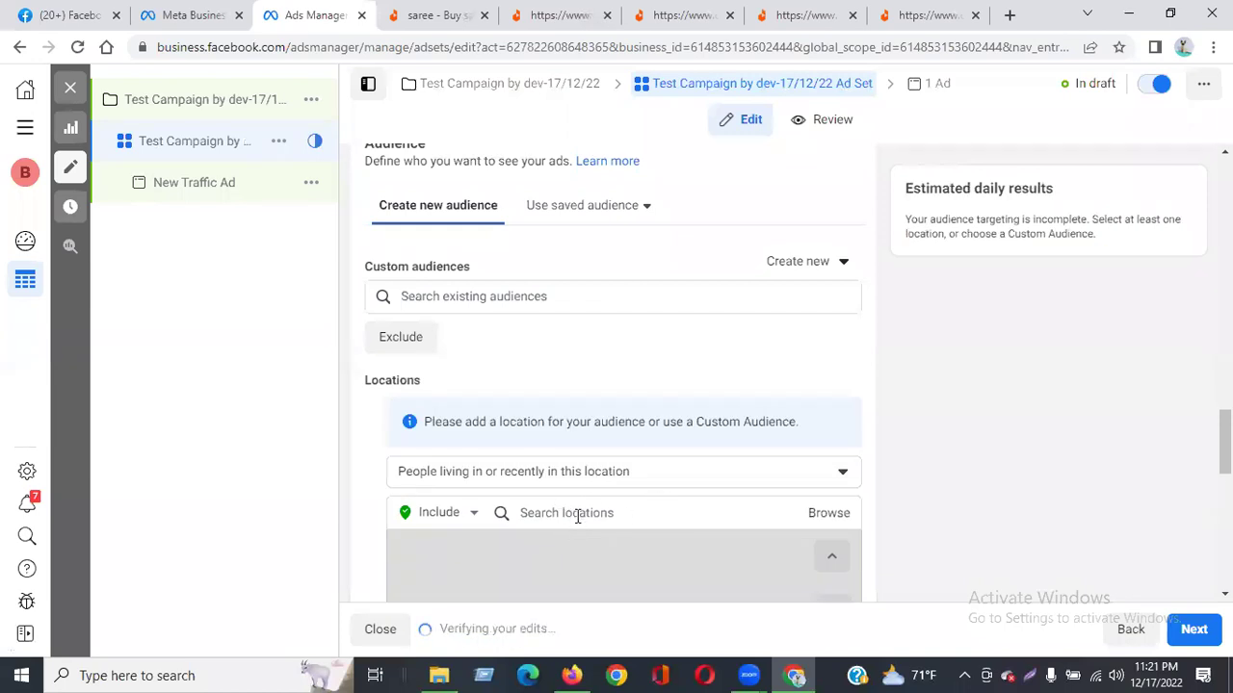
left_click(578, 513)
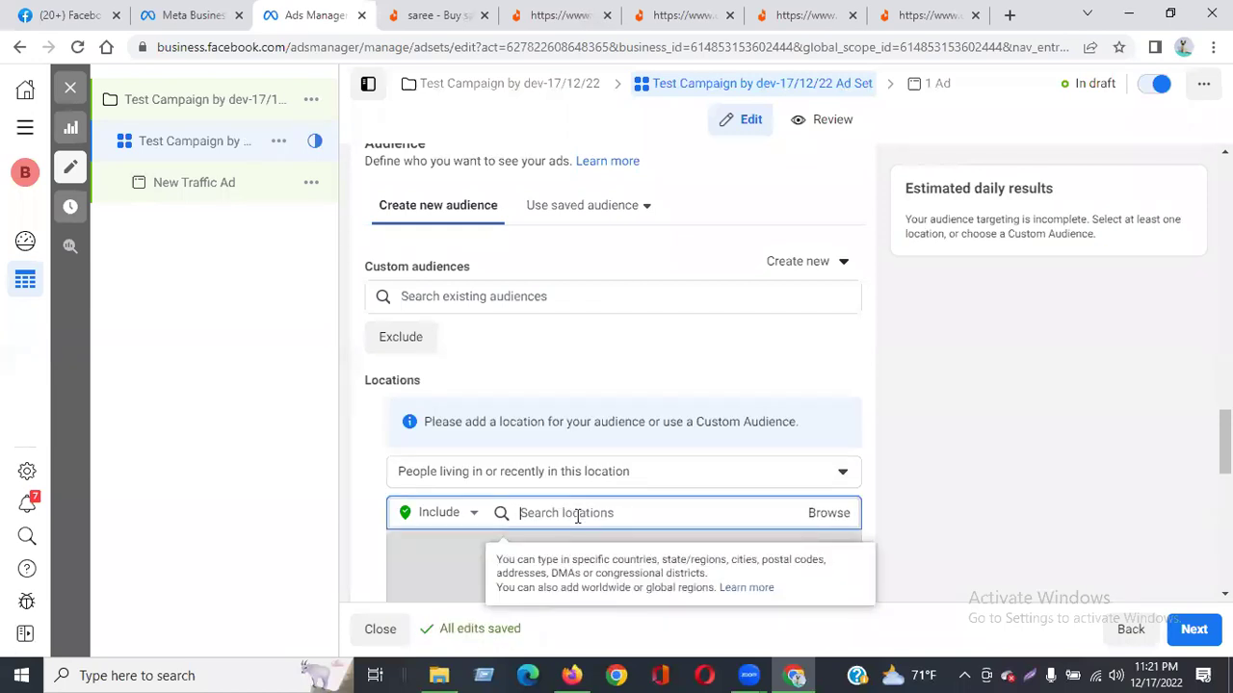
type("United Satate")
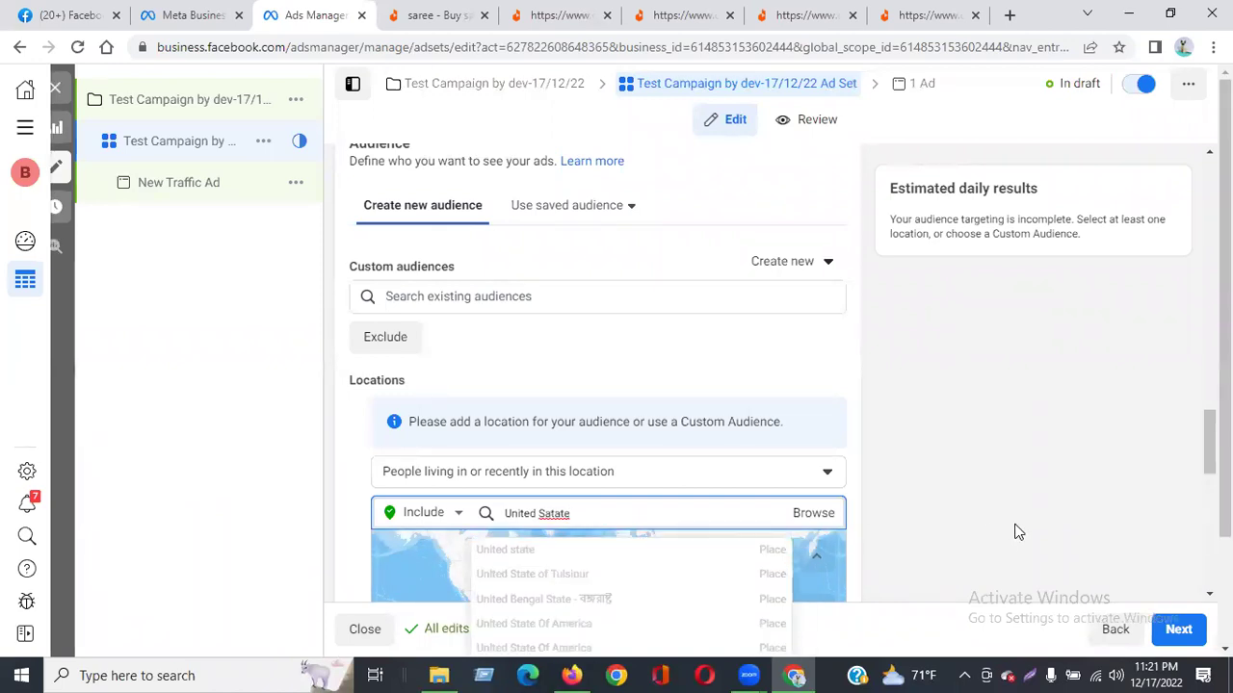
scroll(1011, 520, "down", 2)
left_click_drag(591, 363, 485, 362)
type("USA")
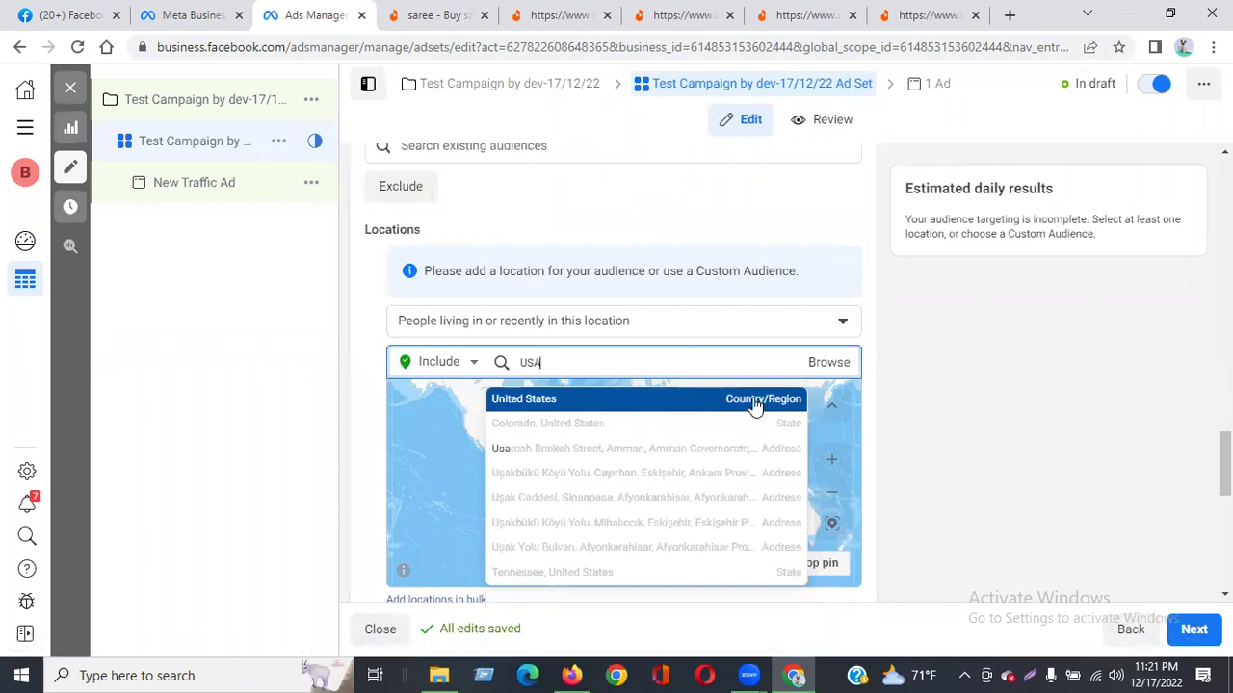
left_click(756, 402)
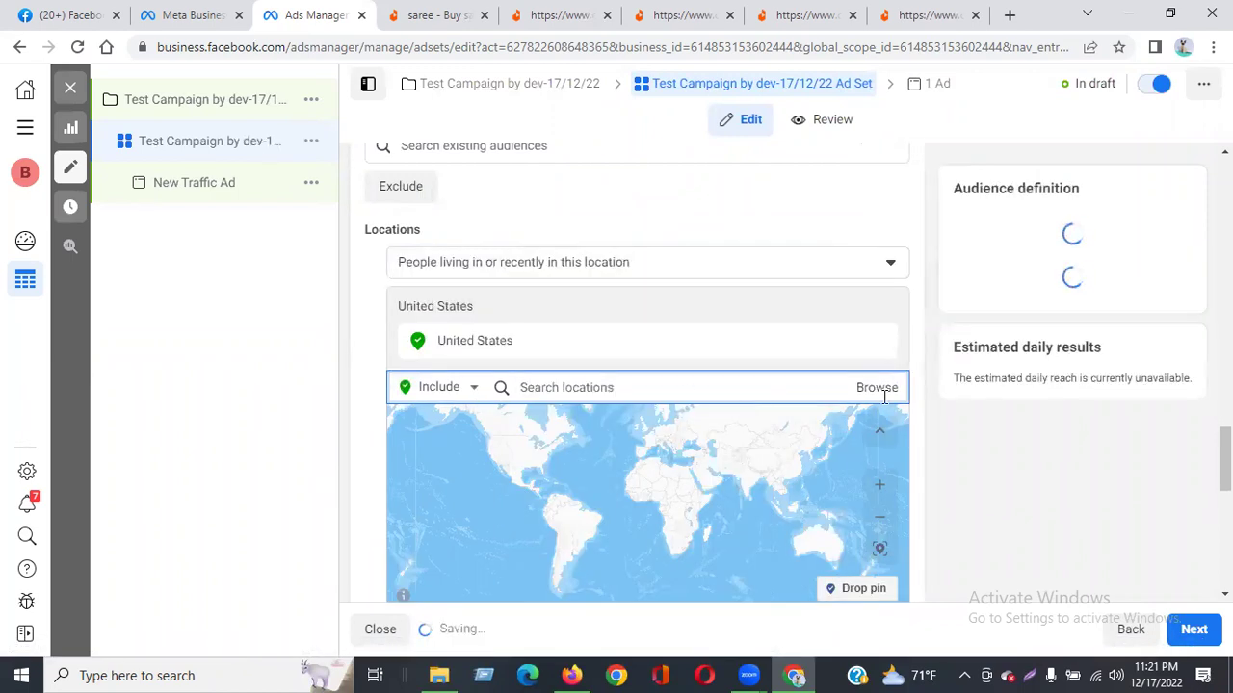
Set the audience's maximum age to 45 and its gender to Women.
scroll(1049, 498, "down", 3)
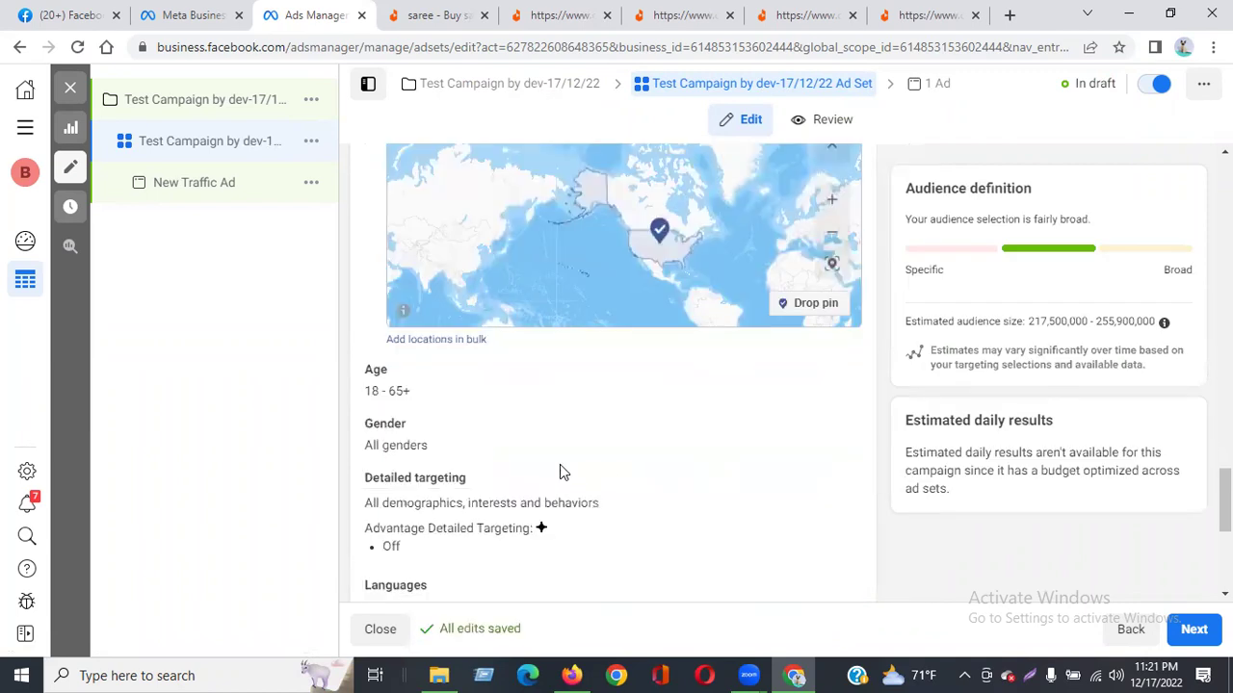
mouse_move(388, 369)
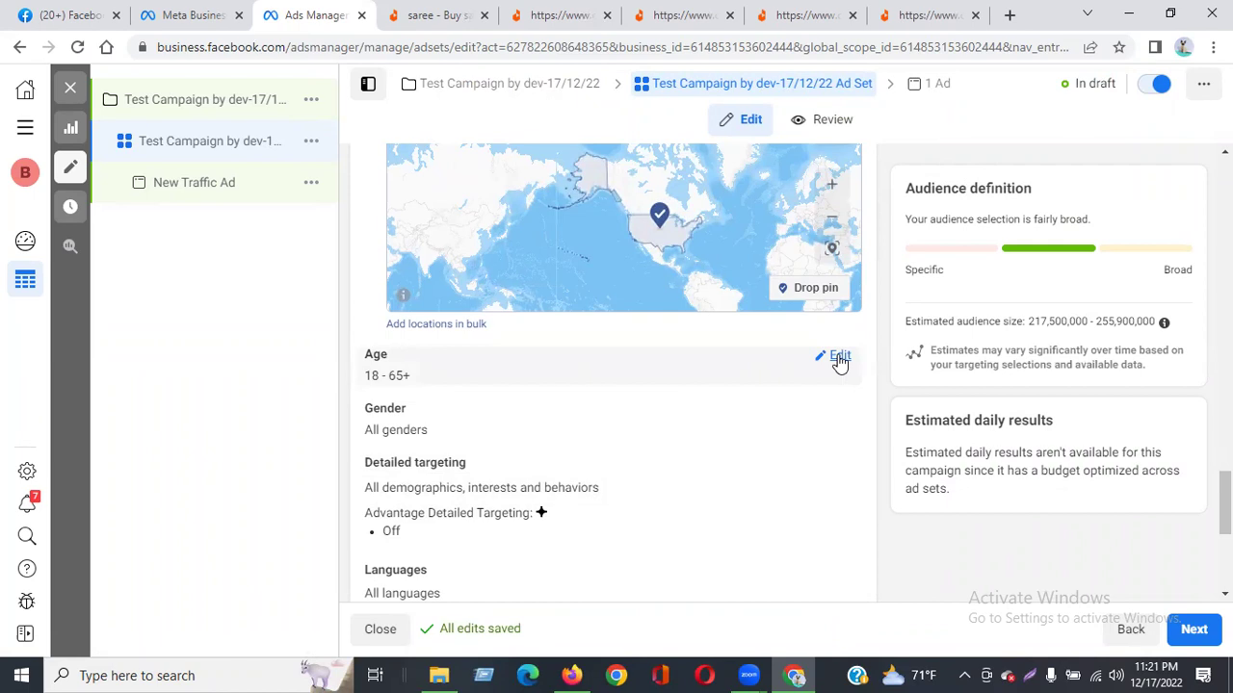
left_click(837, 357)
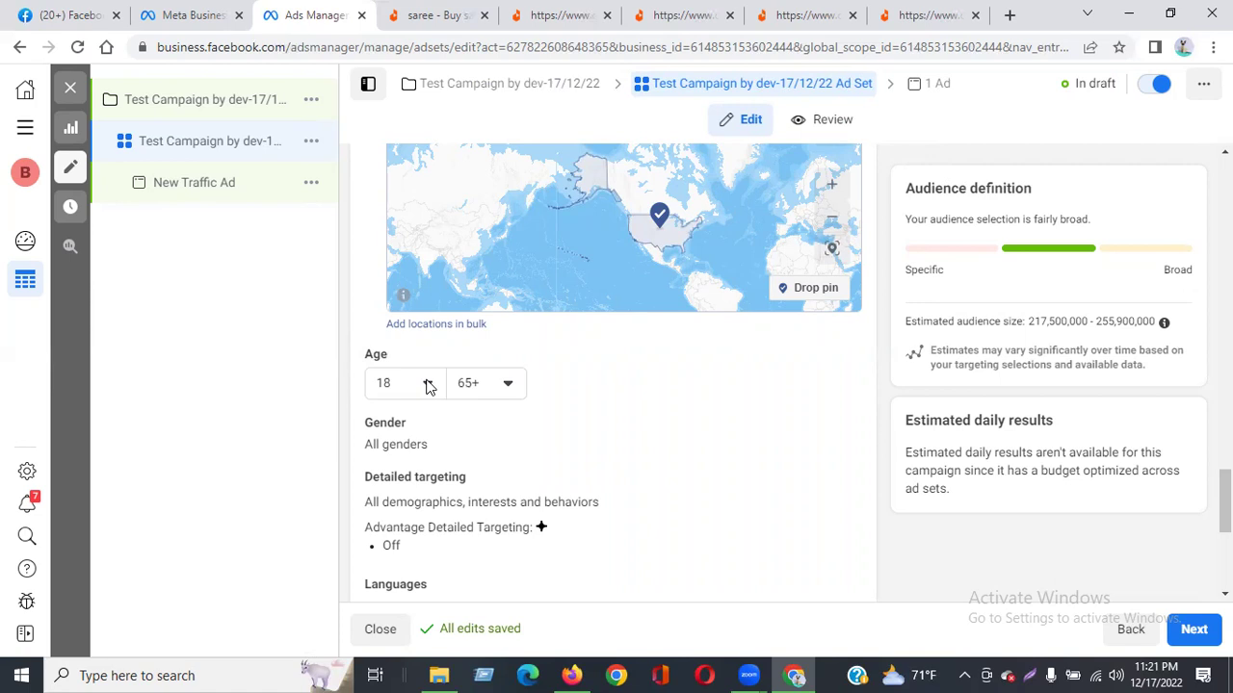
left_click(496, 391)
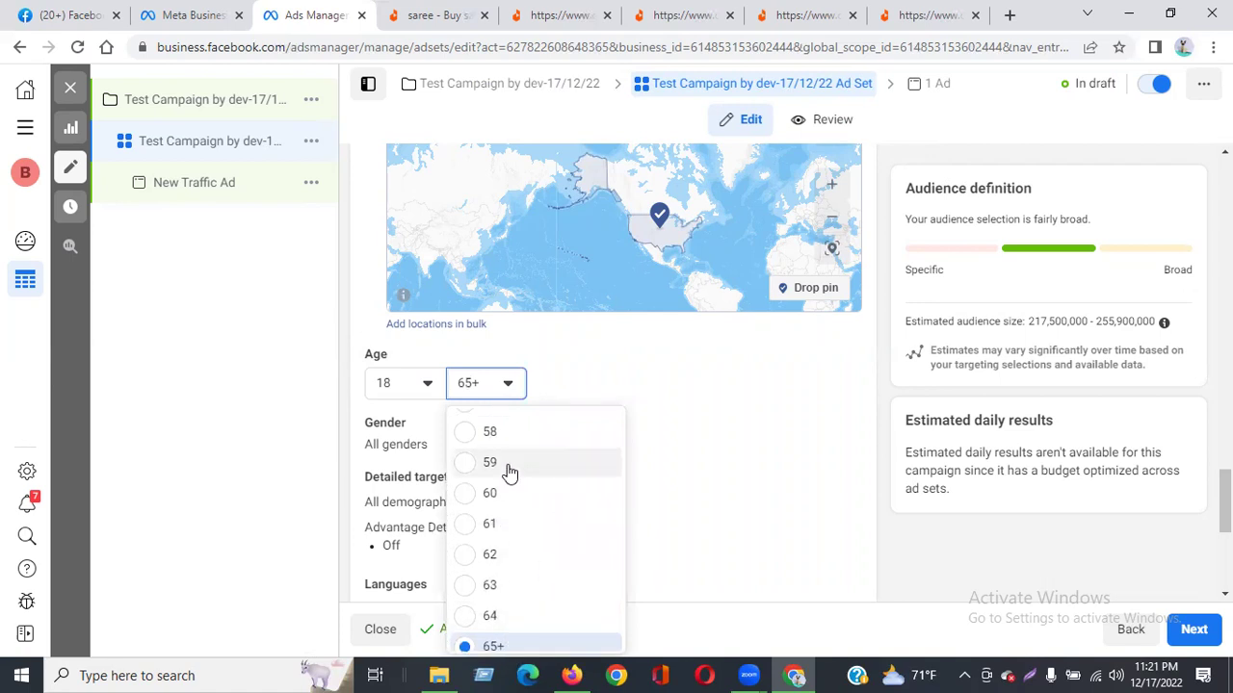
scroll(508, 467, "up", 2)
scroll(508, 472, "up", 2)
scroll(491, 457, "up", 2)
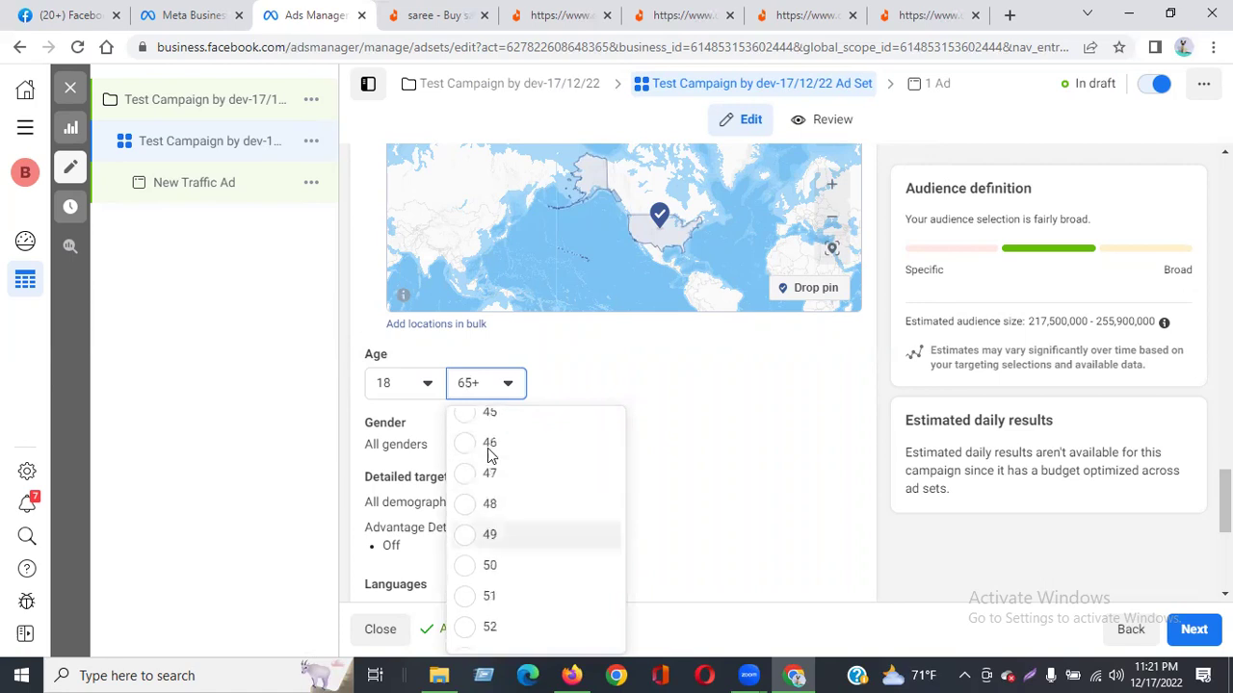
left_click(465, 476)
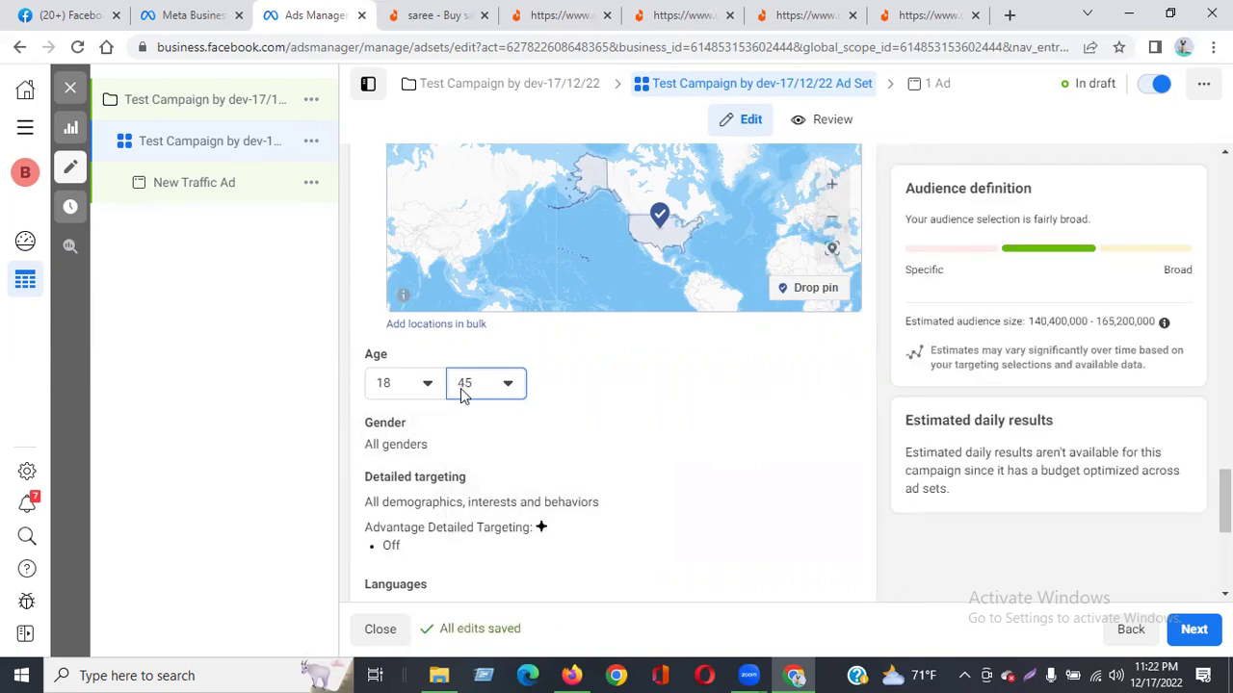
left_click(832, 433)
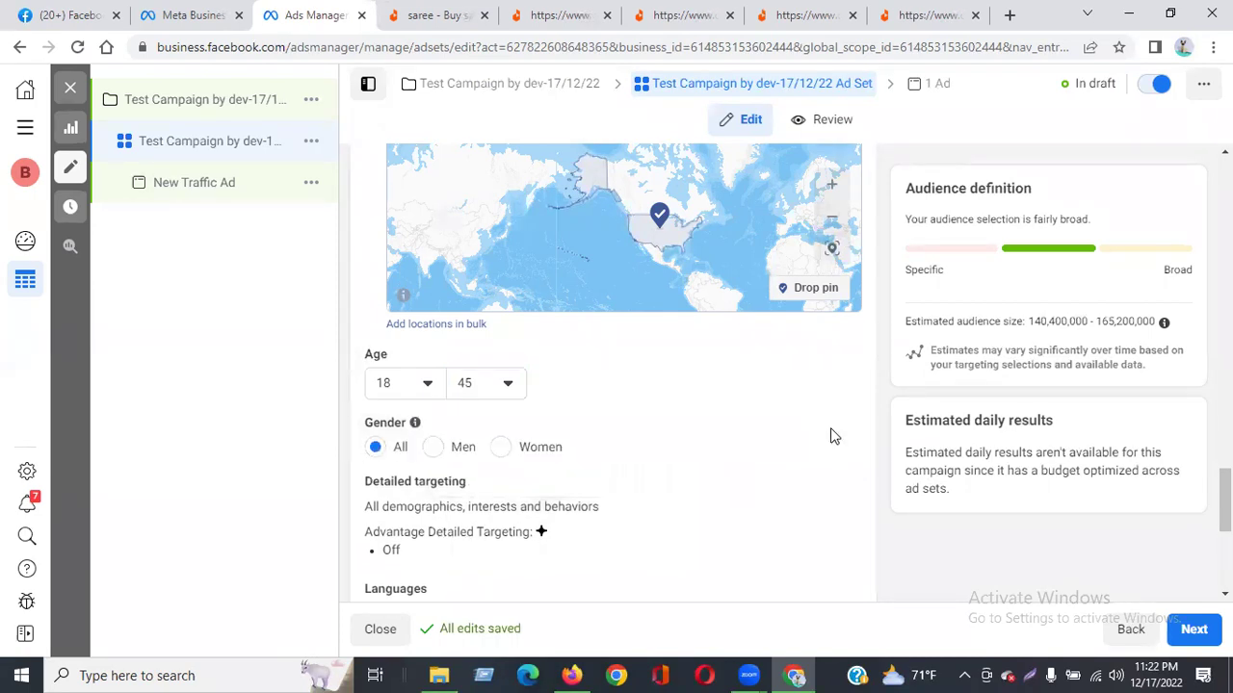
left_click(501, 449)
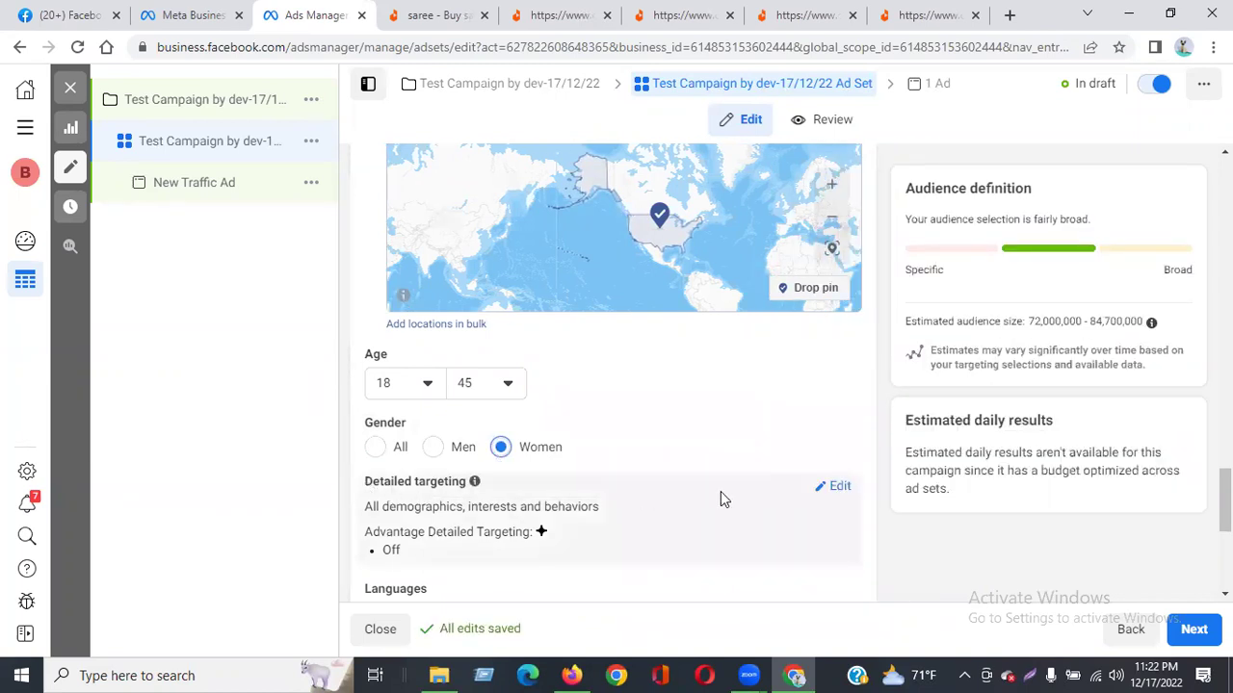
Add the interests Indian Wedding Saree (apparel) and Clothing (apparel) to the audience's detailed targeting.
left_click(839, 489)
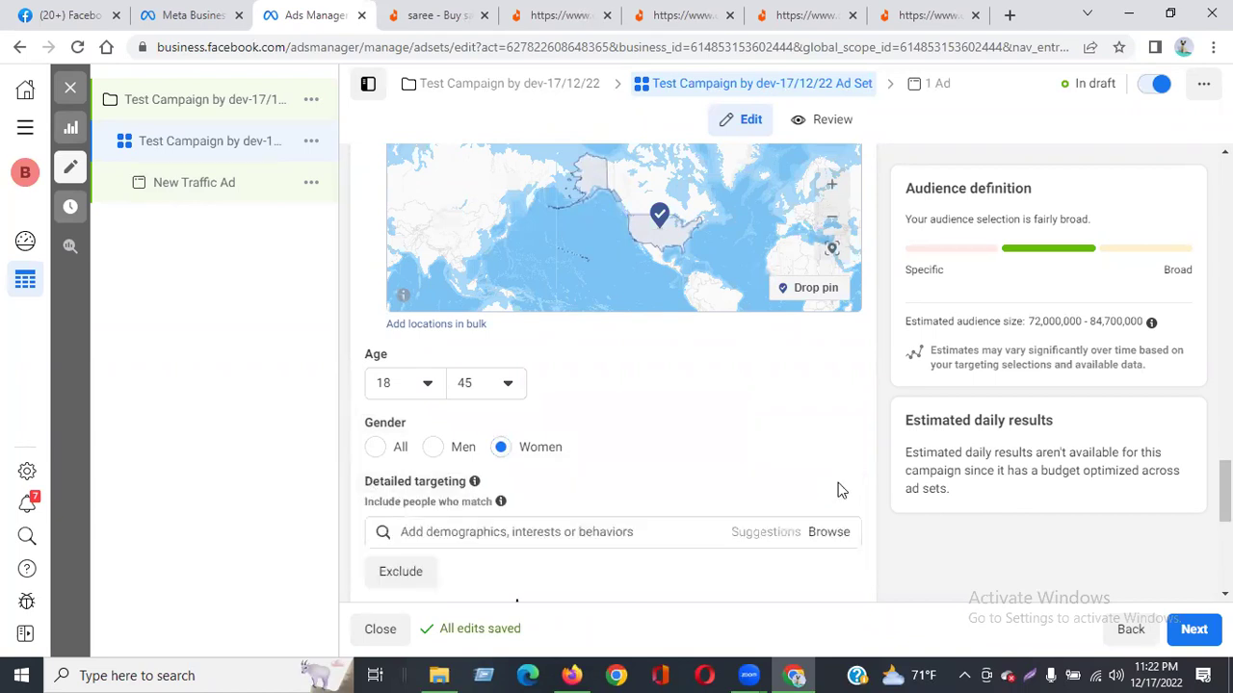
left_click(524, 531)
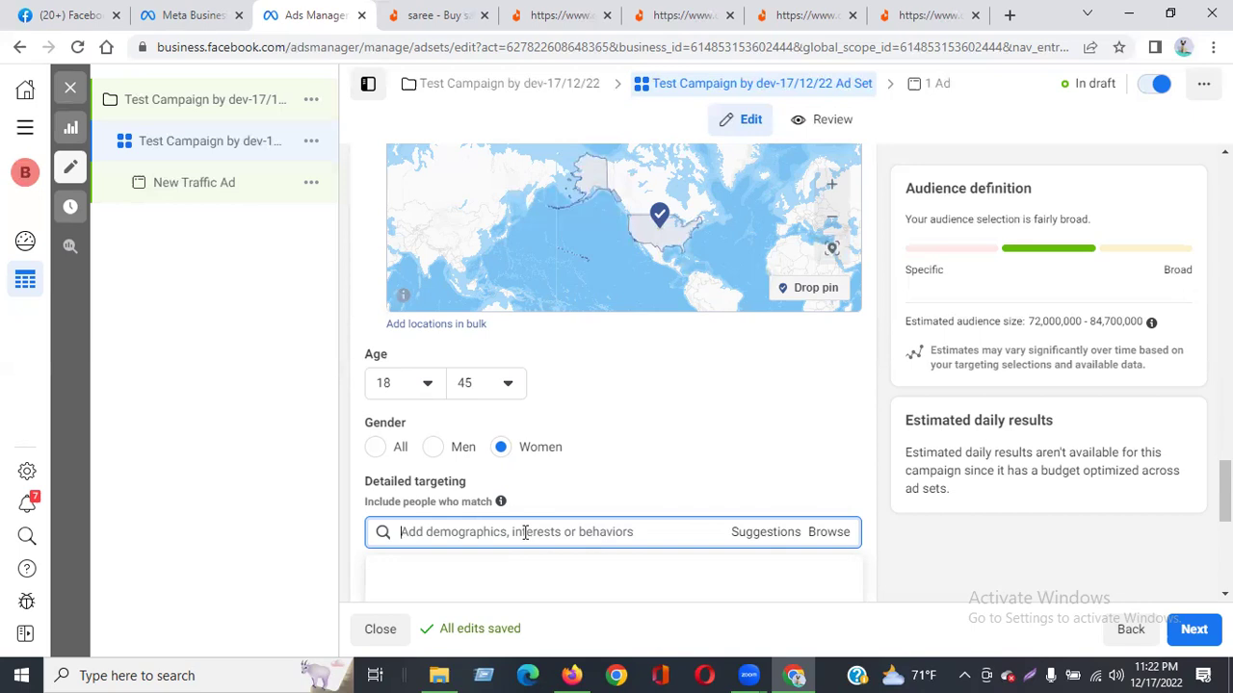
type("saree")
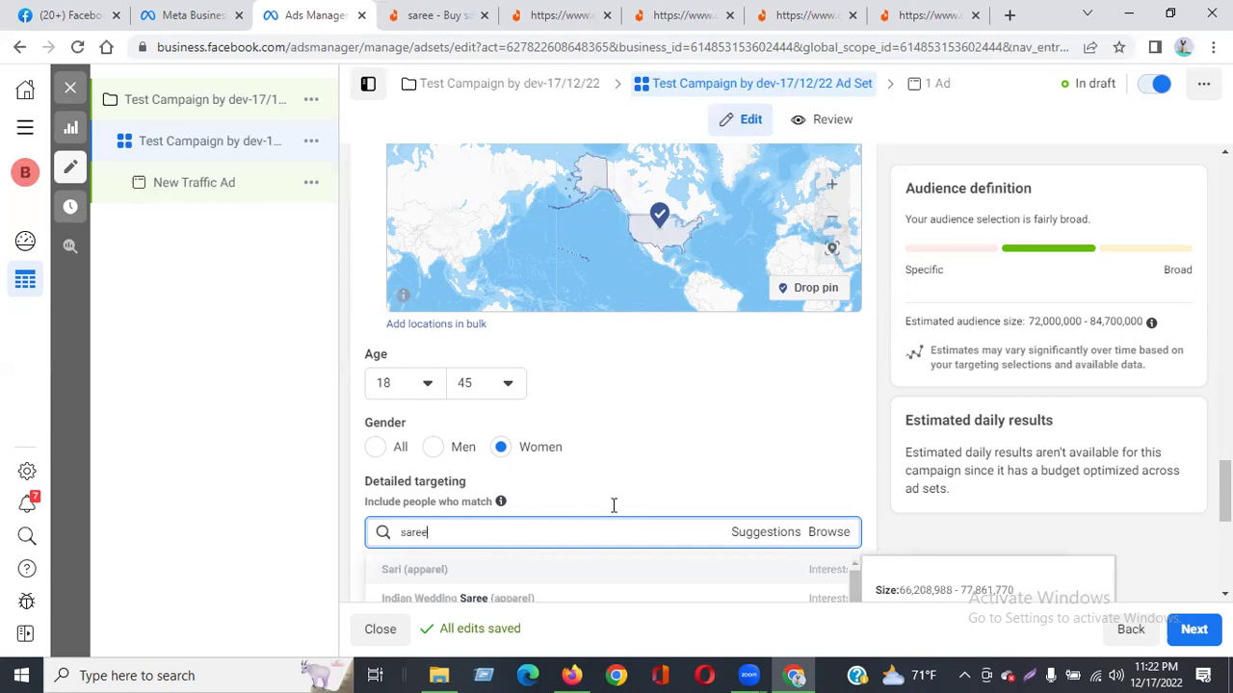
scroll(611, 508, "down", 2)
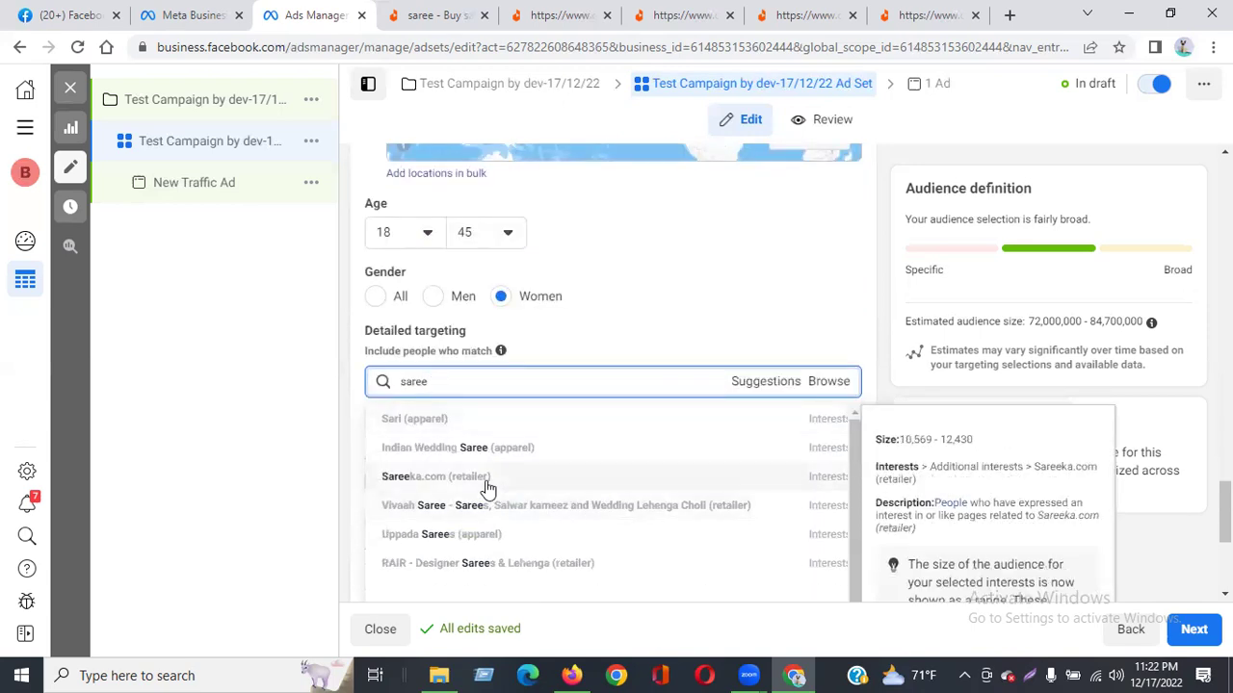
left_click(541, 461)
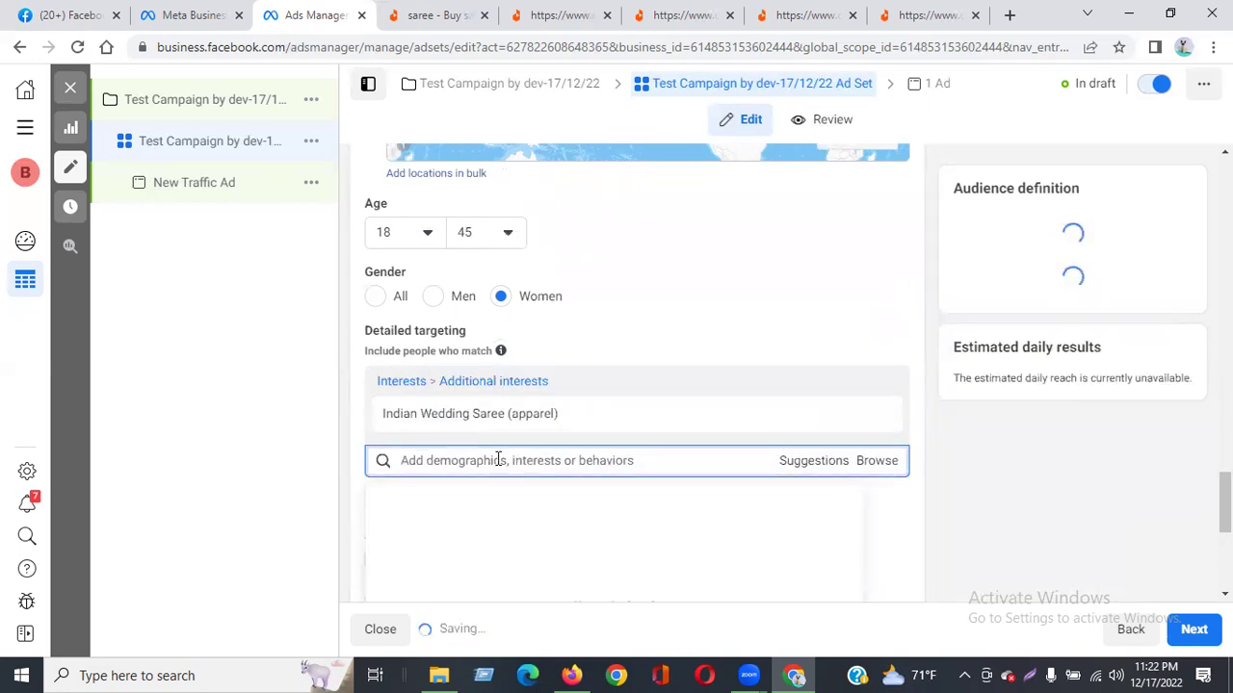
type("Clothing")
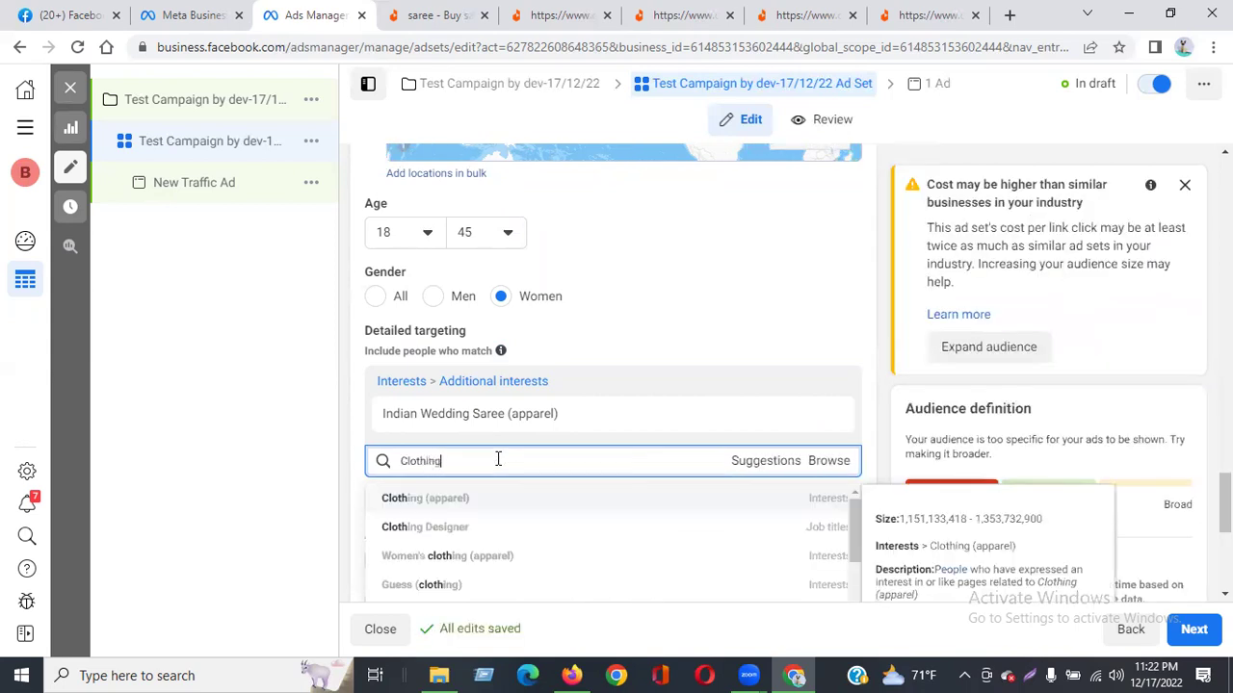
left_click(472, 501)
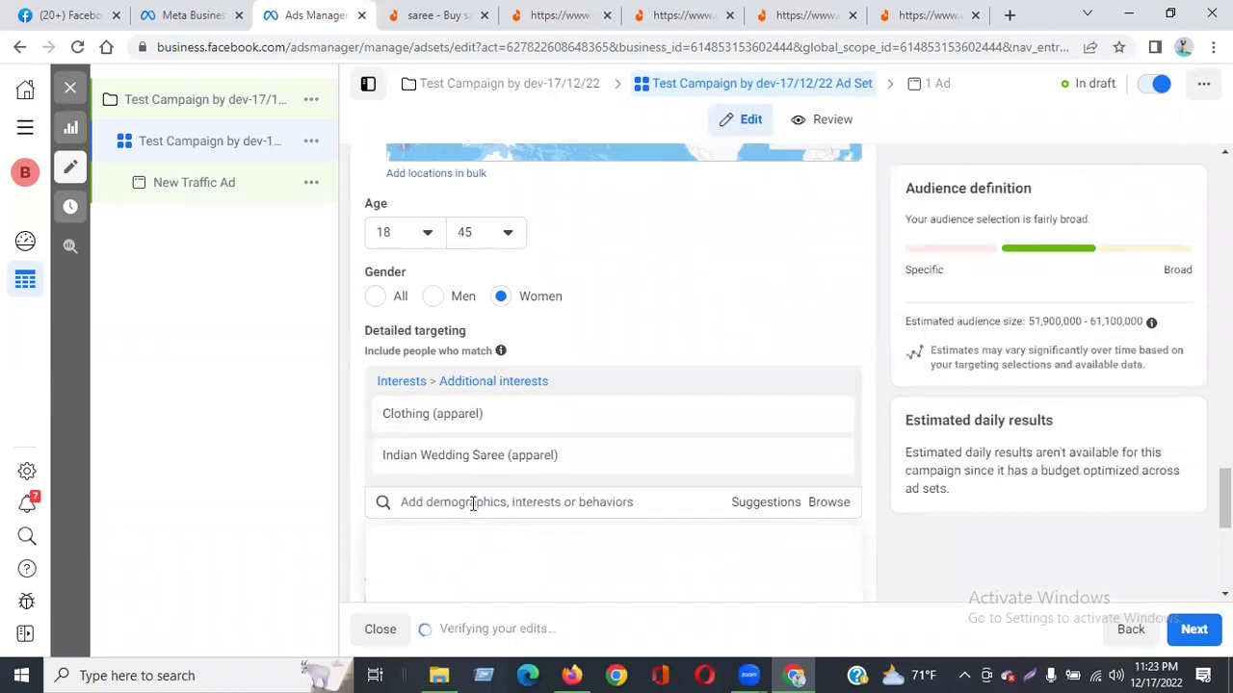
Add the interests Fashion accessories (accessories), Sari (apparel) and Sari-sari store (retailer) to the audience's detailed targeting.
type("Fashion")
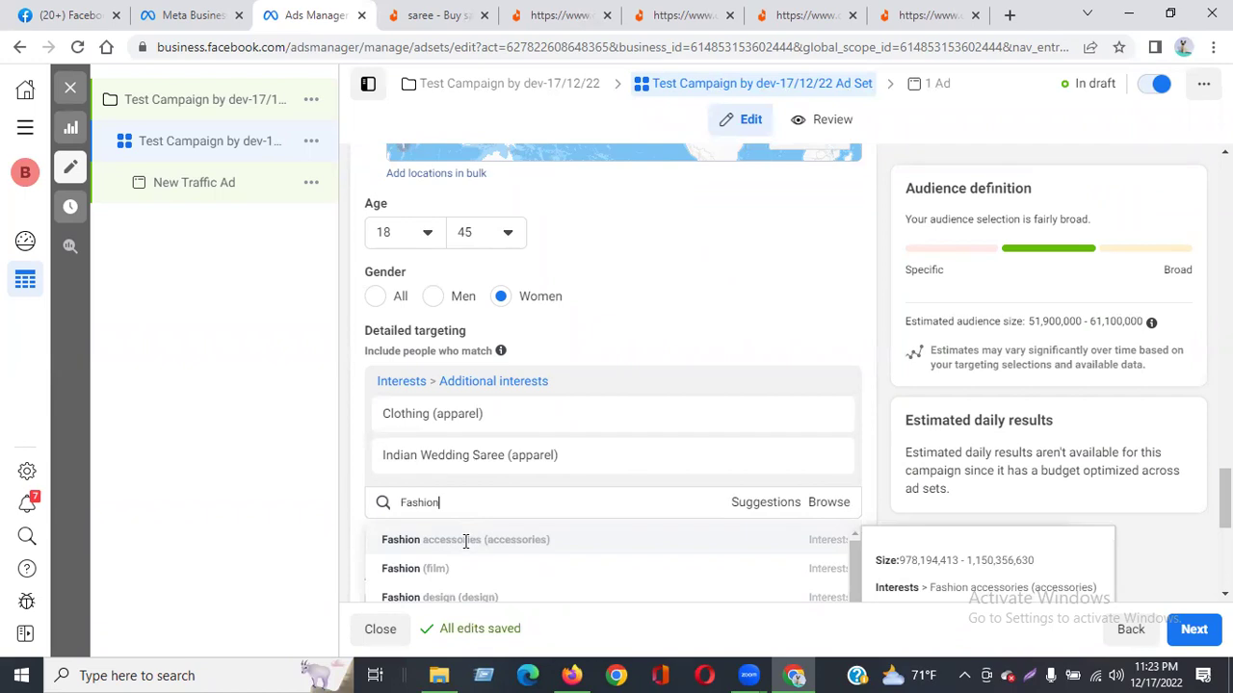
left_click(466, 544)
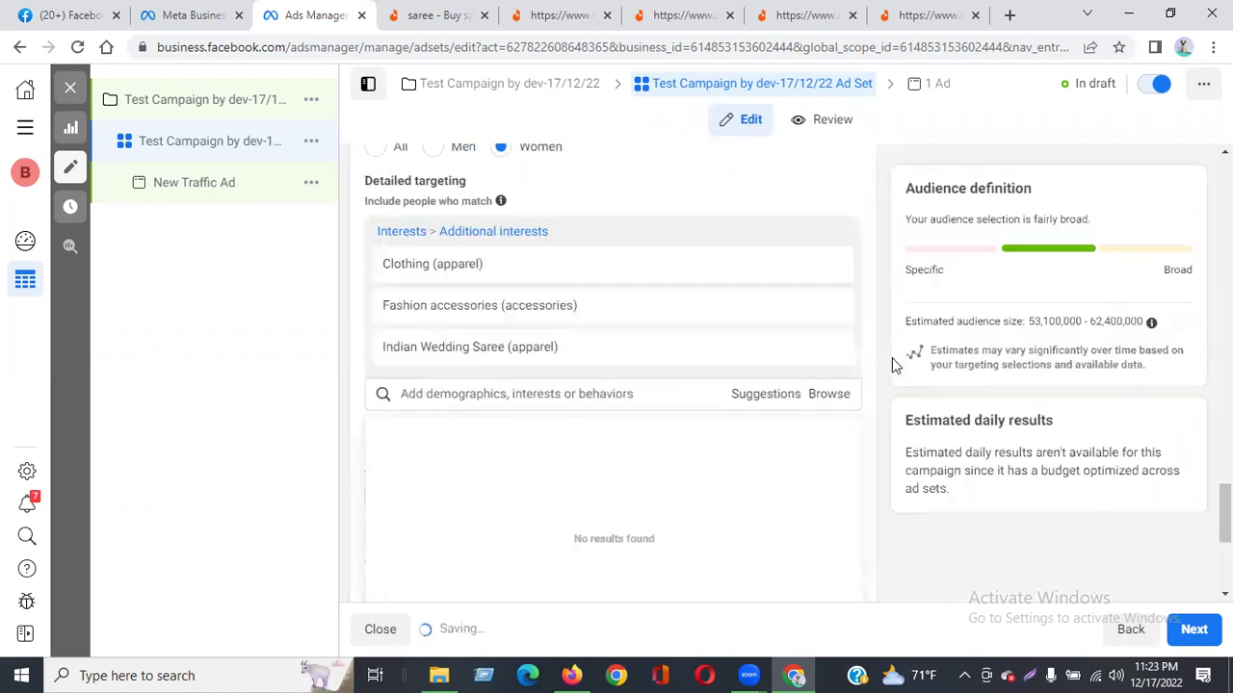
left_click(753, 396)
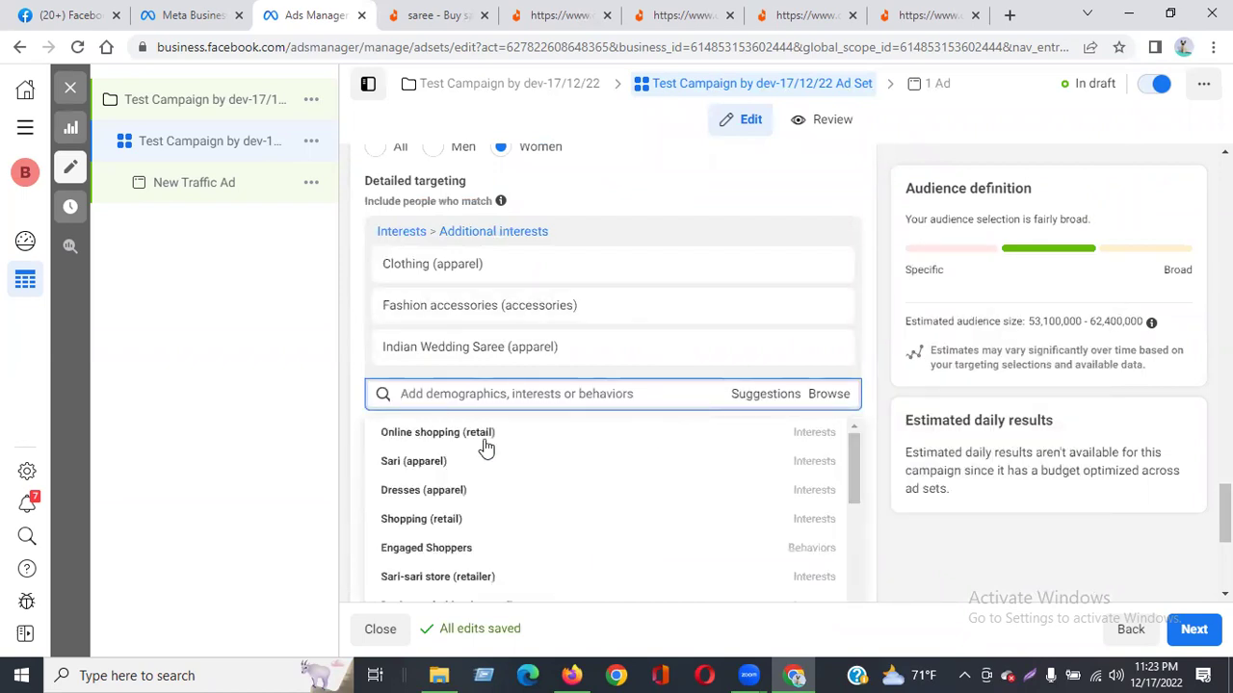
left_click(417, 465)
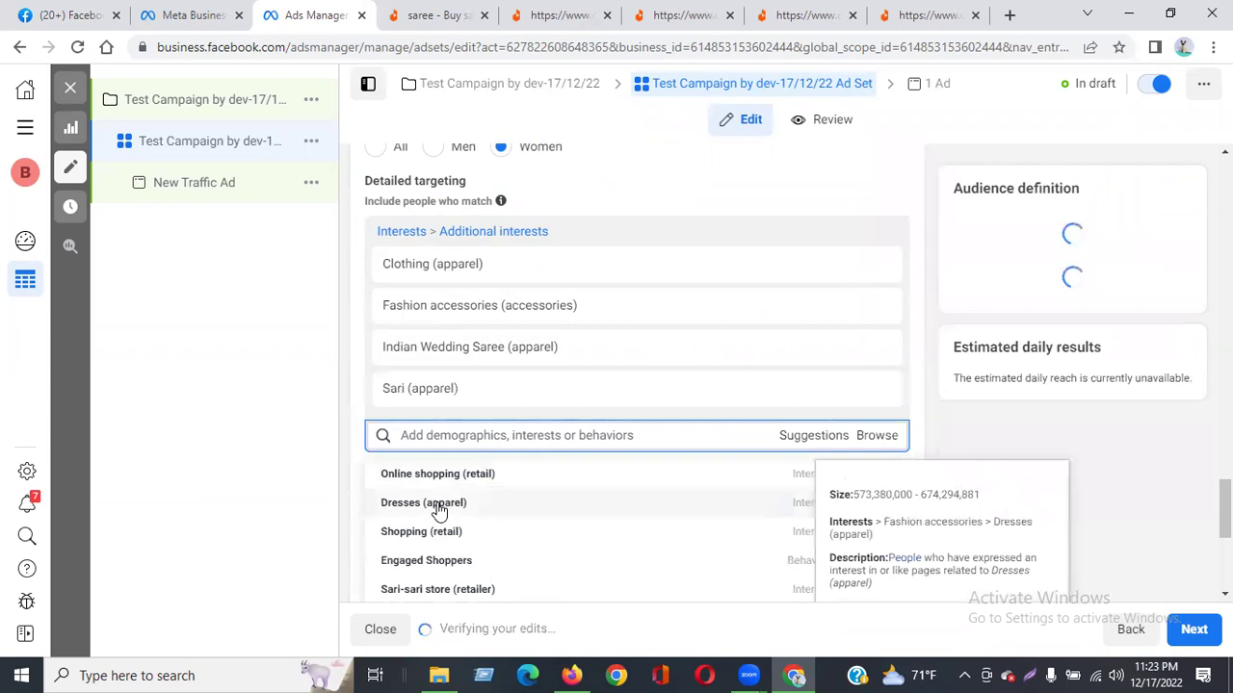
left_click(594, 591)
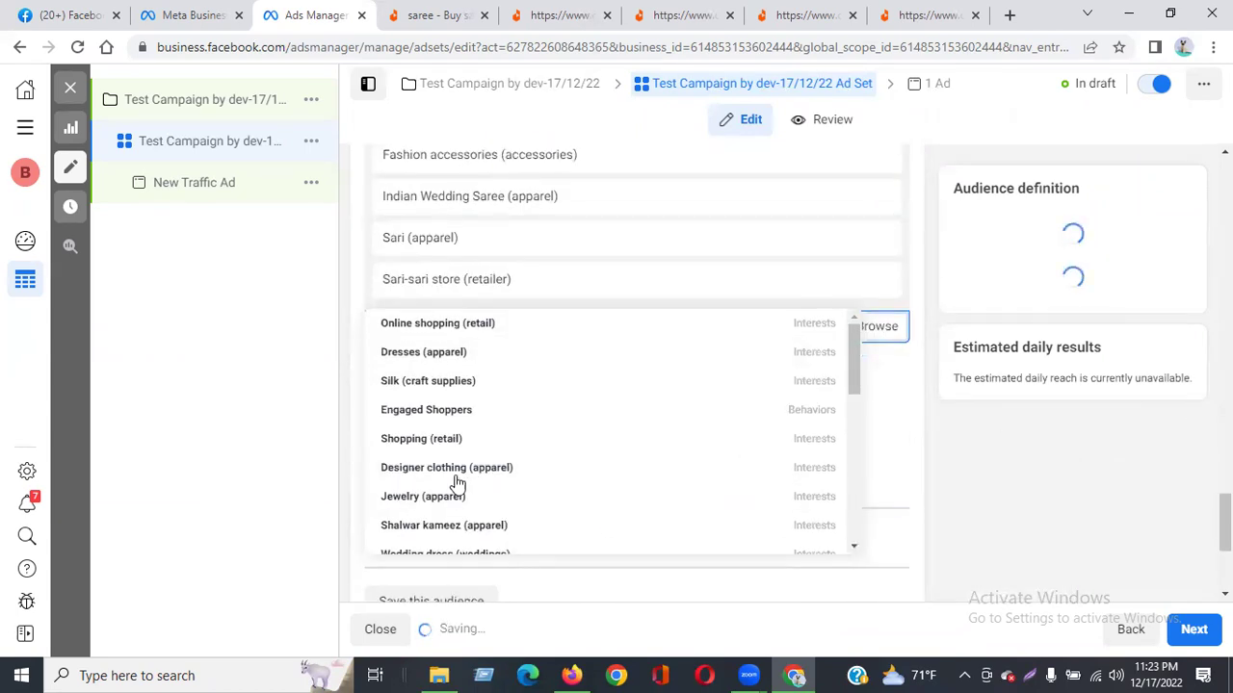
Add Designer clothing (apparel), the Engaged Shoppers behavior and Wedding dress (weddings) to the detailed targeting.
mouse_move(429, 472)
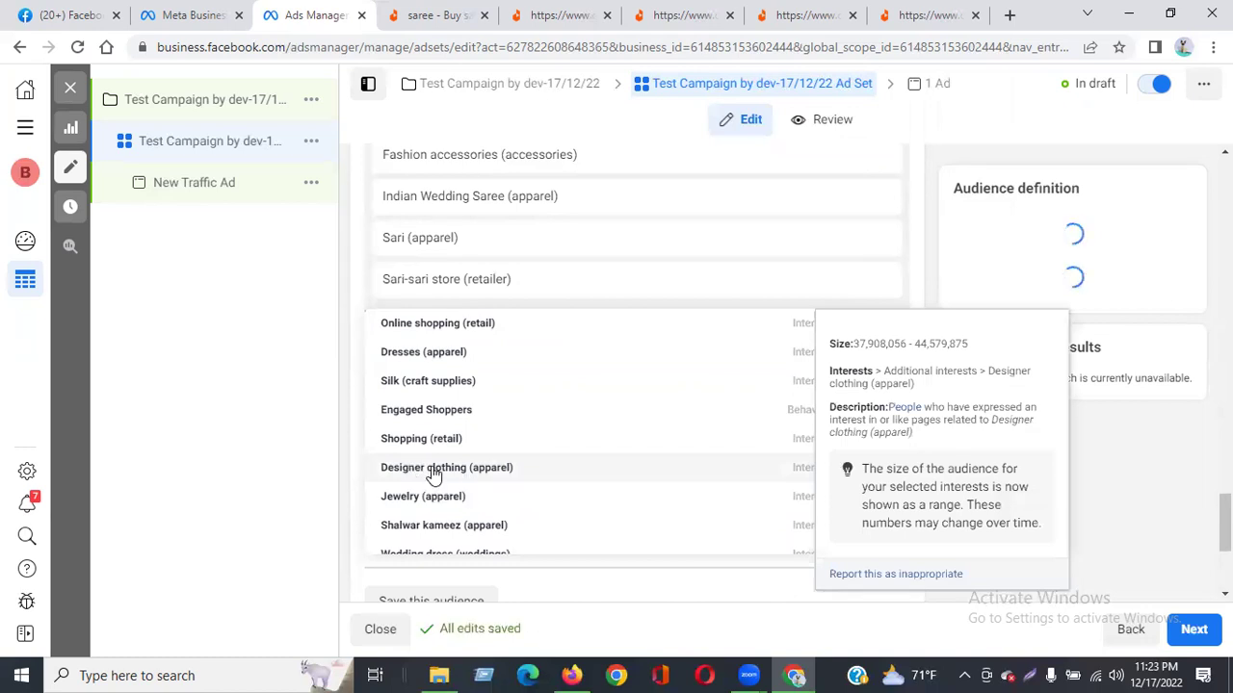
left_click(432, 466)
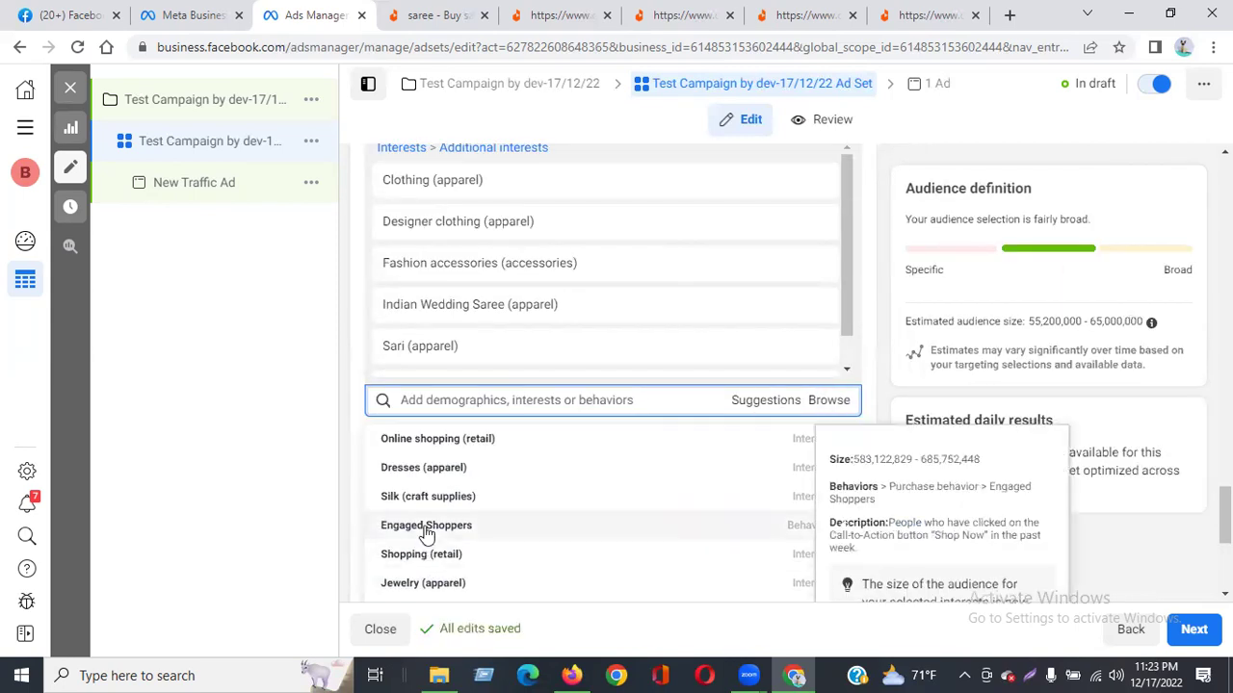
left_click(426, 529)
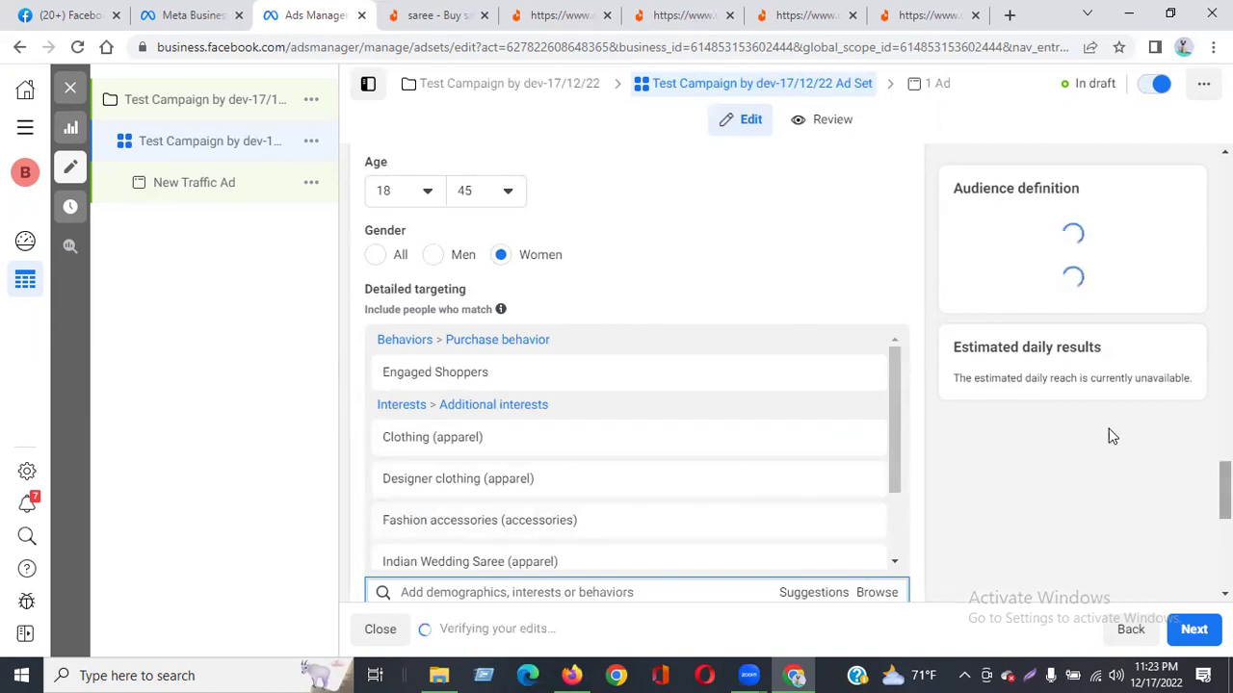
scroll(934, 489, "down", 3)
mouse_move(418, 289)
scroll(421, 293, "down", 2)
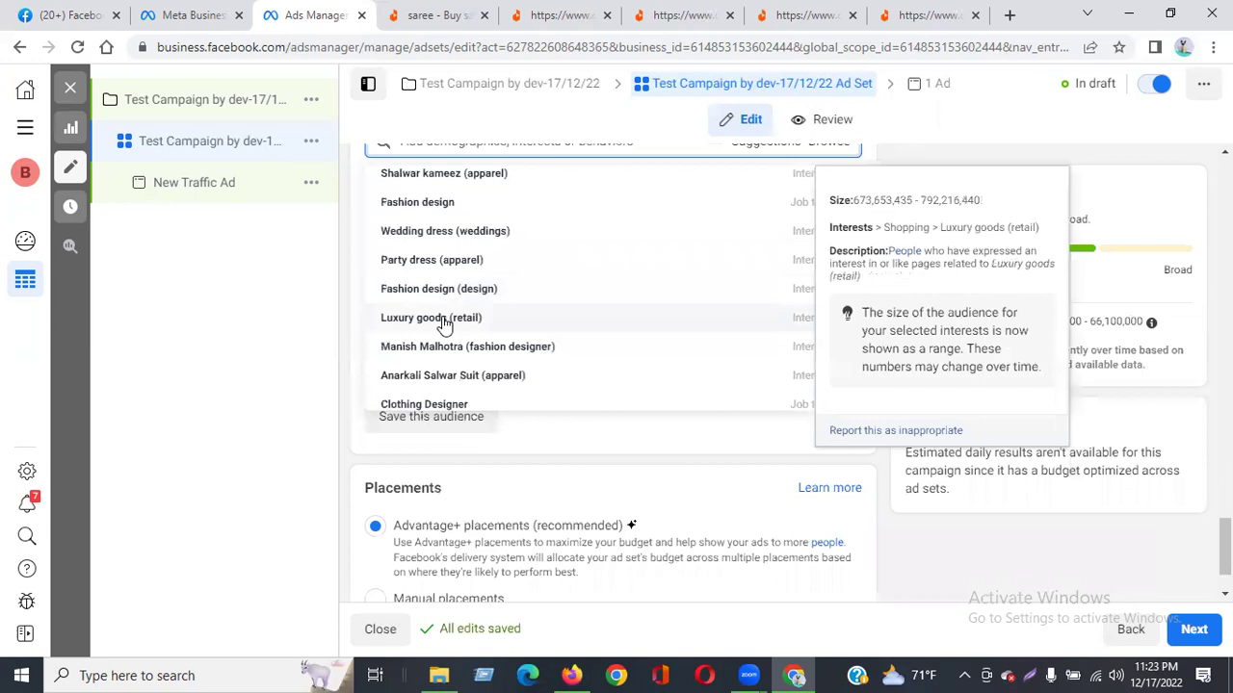
left_click(455, 234)
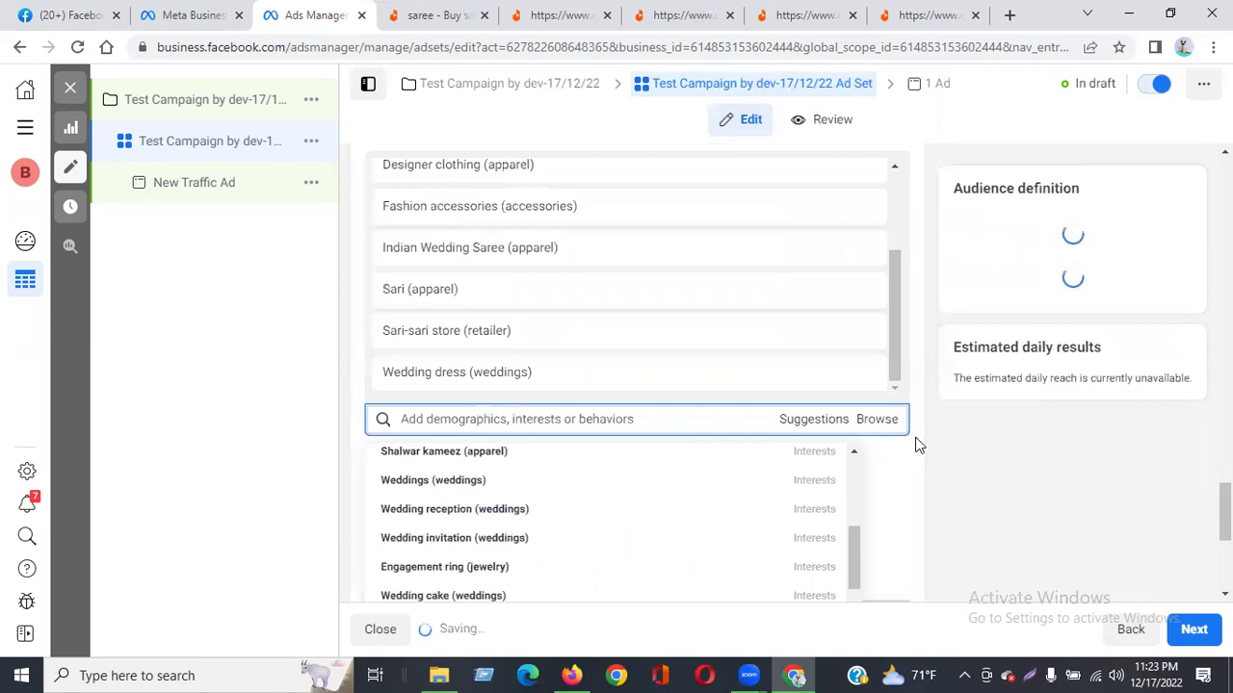
left_click(298, 469)
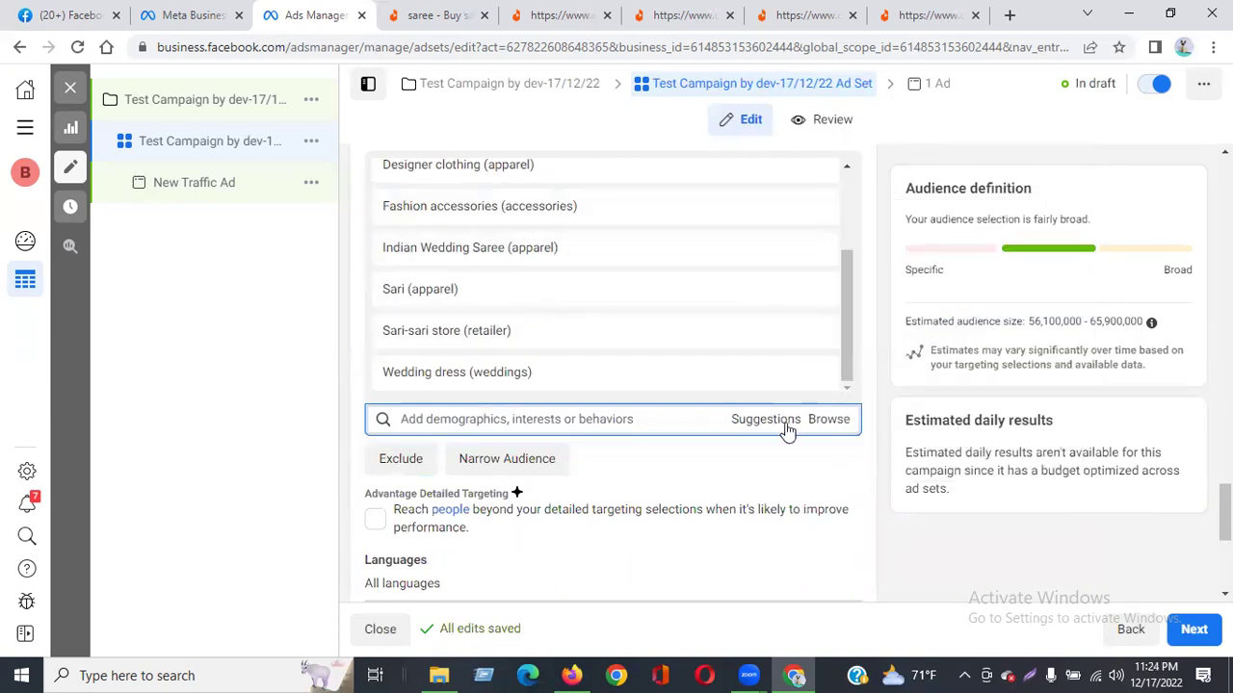
Look at the saved audiences offered in the ad set's audience section without choosing any.
scroll(795, 420, "down", 2)
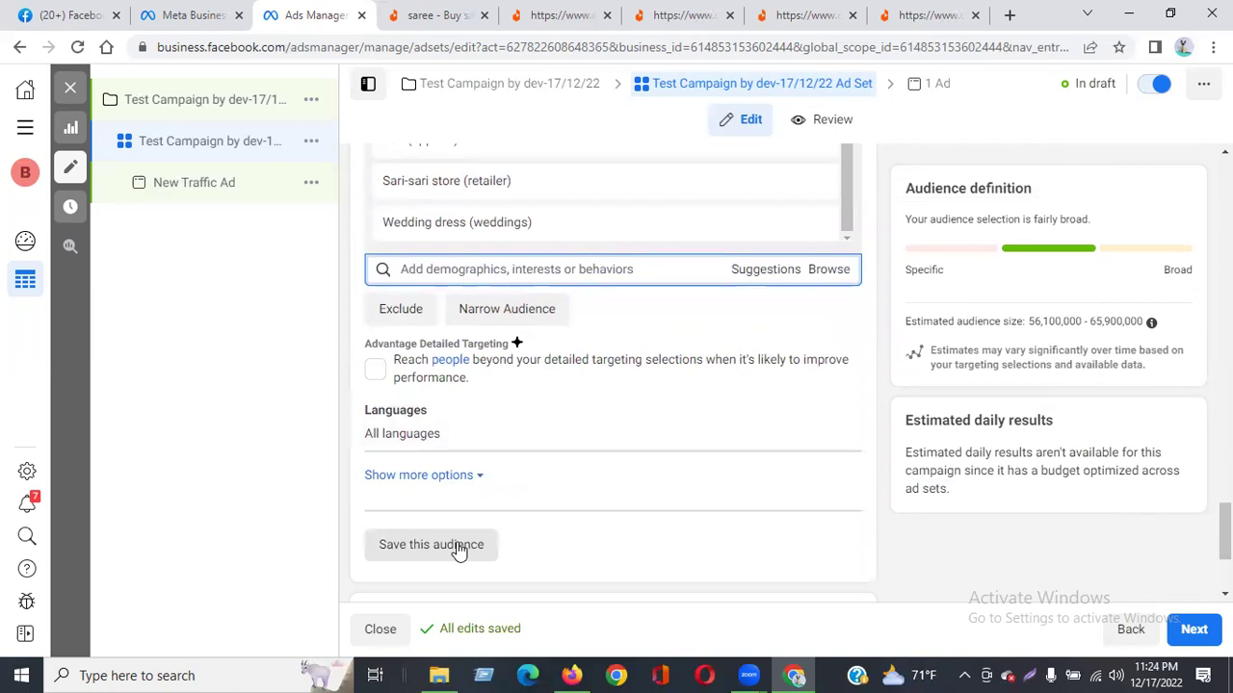
scroll(831, 549, "up", 10)
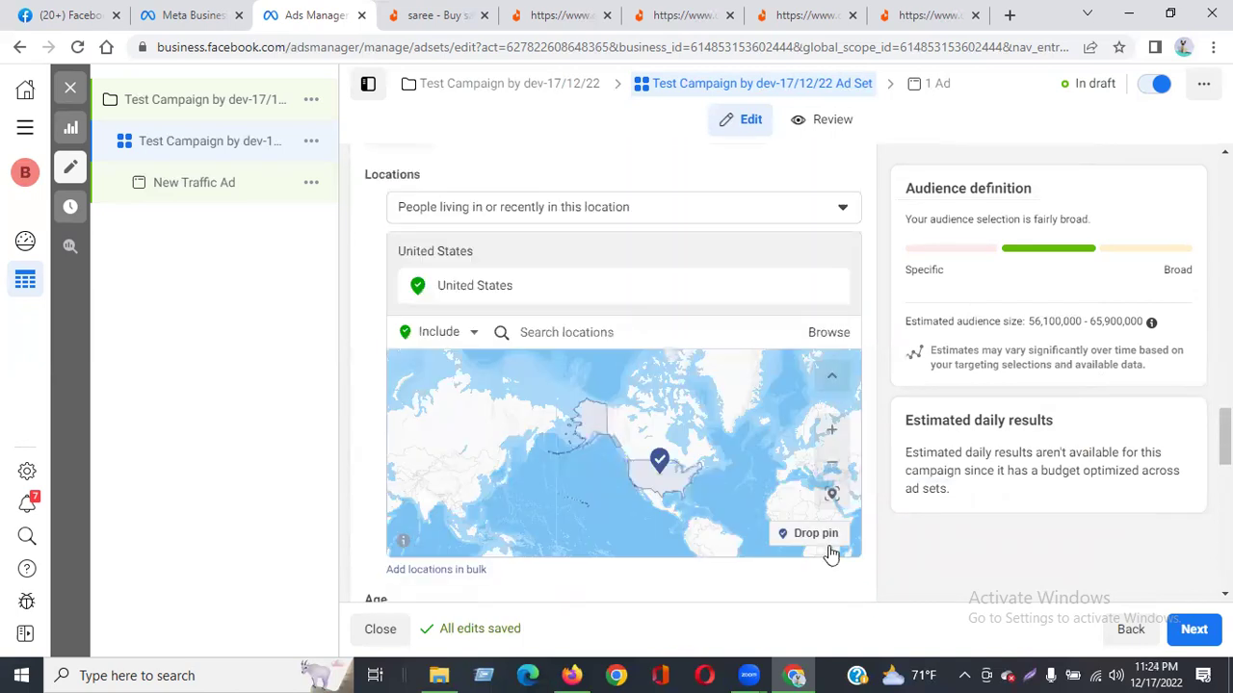
scroll(680, 294, "up", 2)
scroll(595, 278, "up", 2)
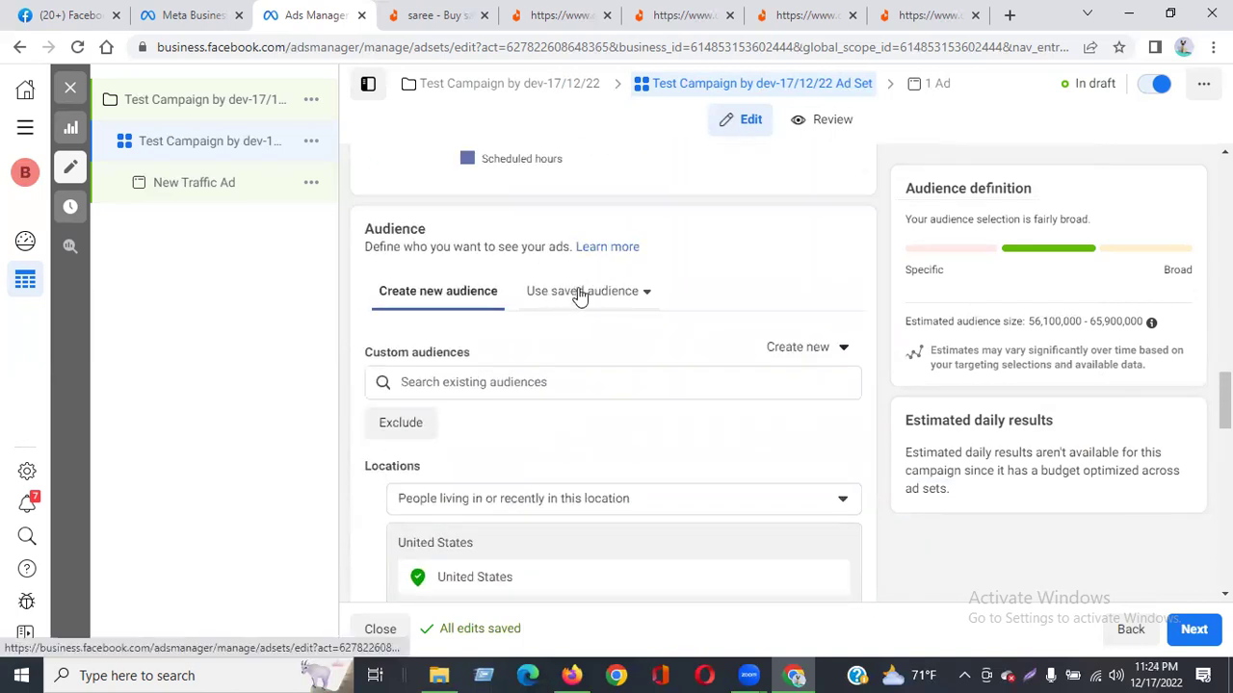
left_click(579, 296)
mouse_move(603, 412)
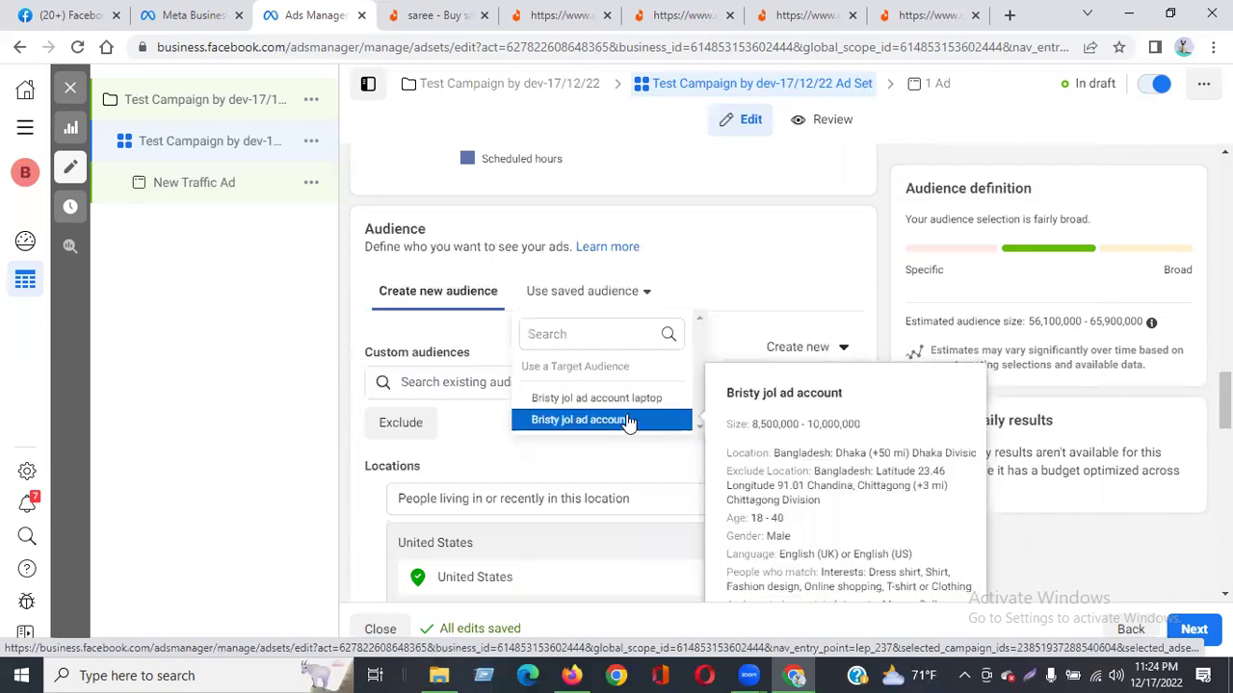
left_click(225, 322)
Save the ad set's current audience under the name Test Saree.
scroll(520, 416, "down", 5)
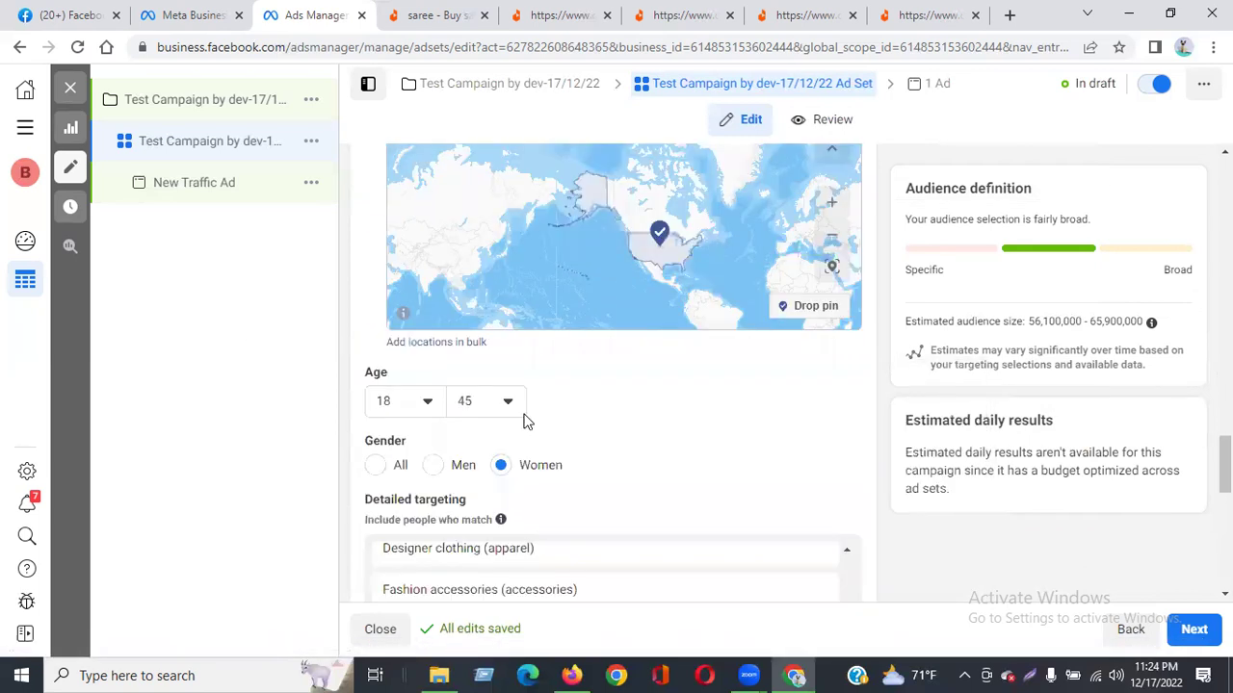
scroll(525, 420, "down", 8)
left_click(402, 405)
left_click_drag(605, 247, 447, 245)
type("Test ")
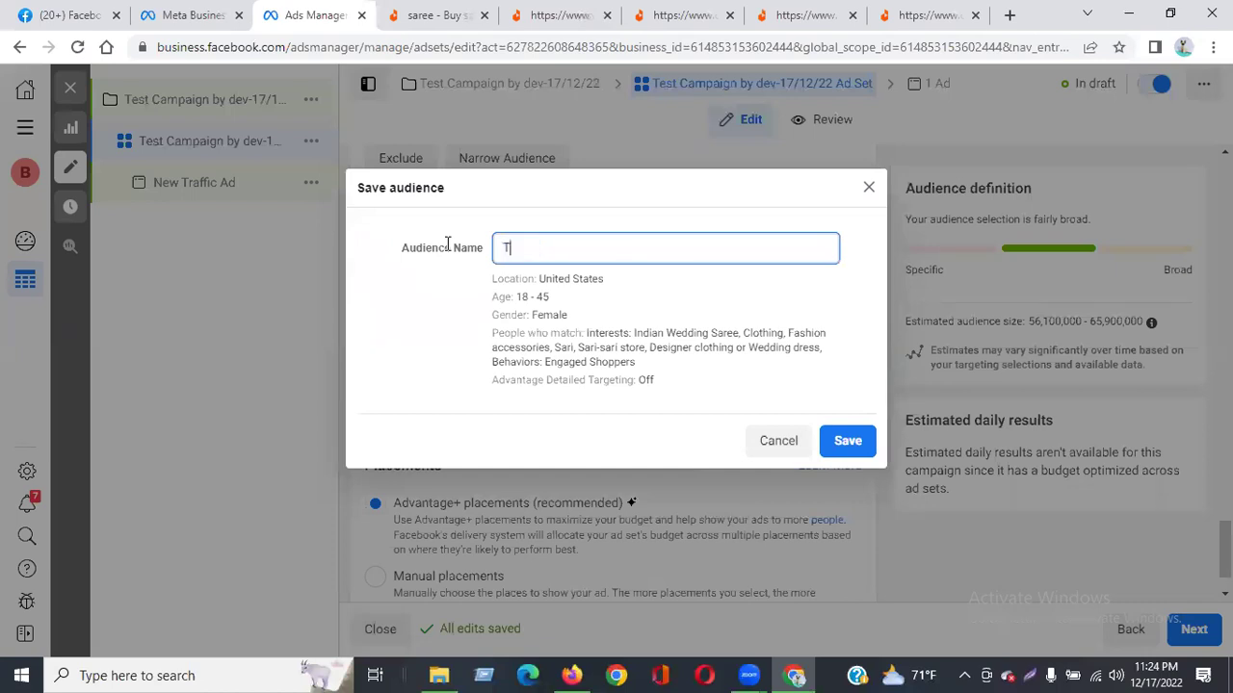
type("Saree")
left_click(830, 444)
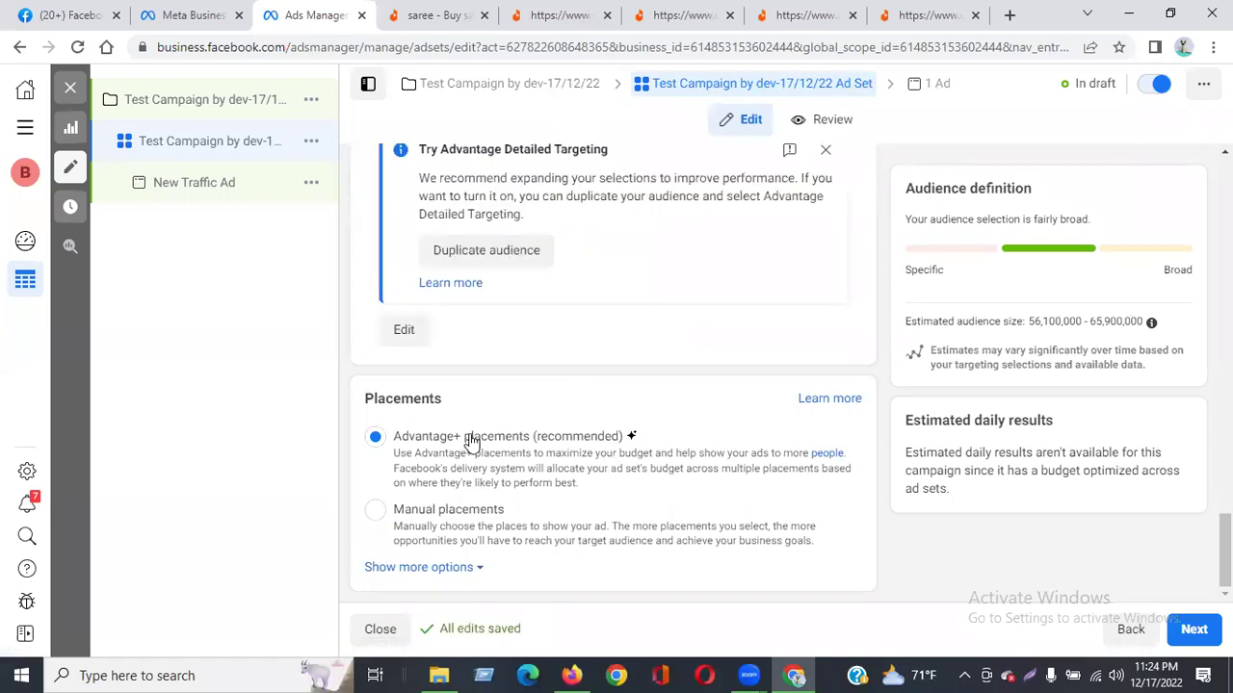
Switch the ad set's placements to Manual placements.
scroll(617, 278, "up", 2)
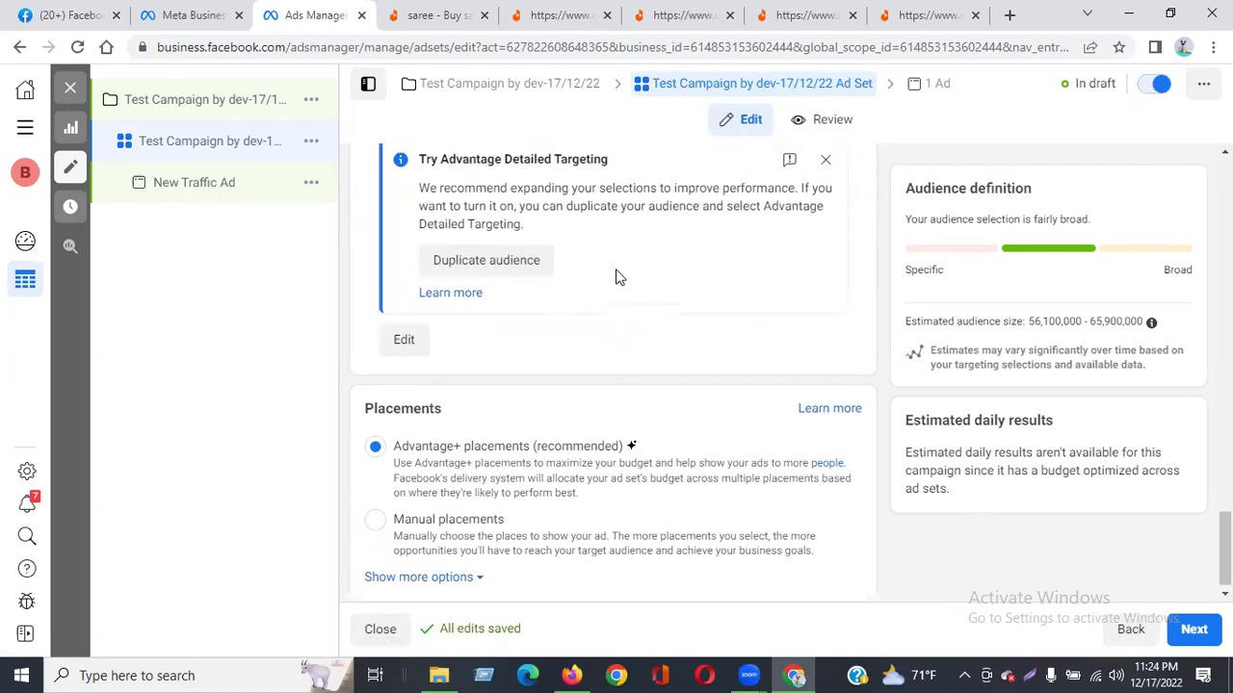
scroll(506, 425, "down", 2)
left_click_drag(366, 396, 446, 403)
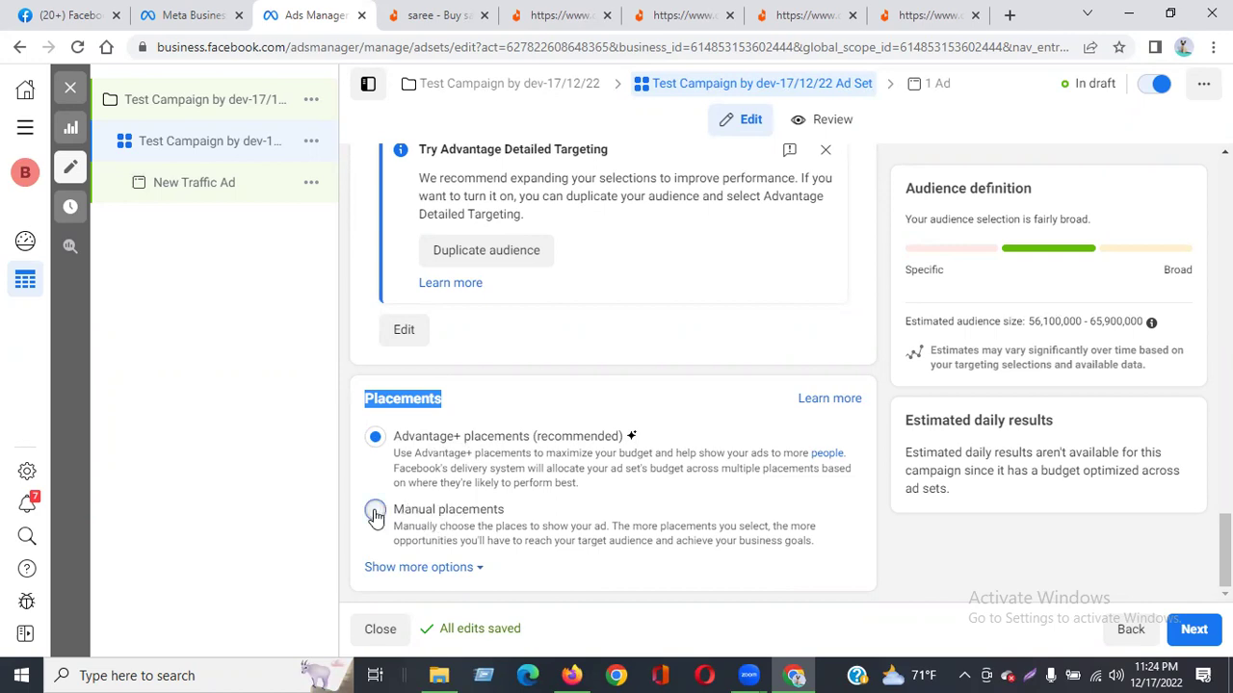
left_click(597, 501)
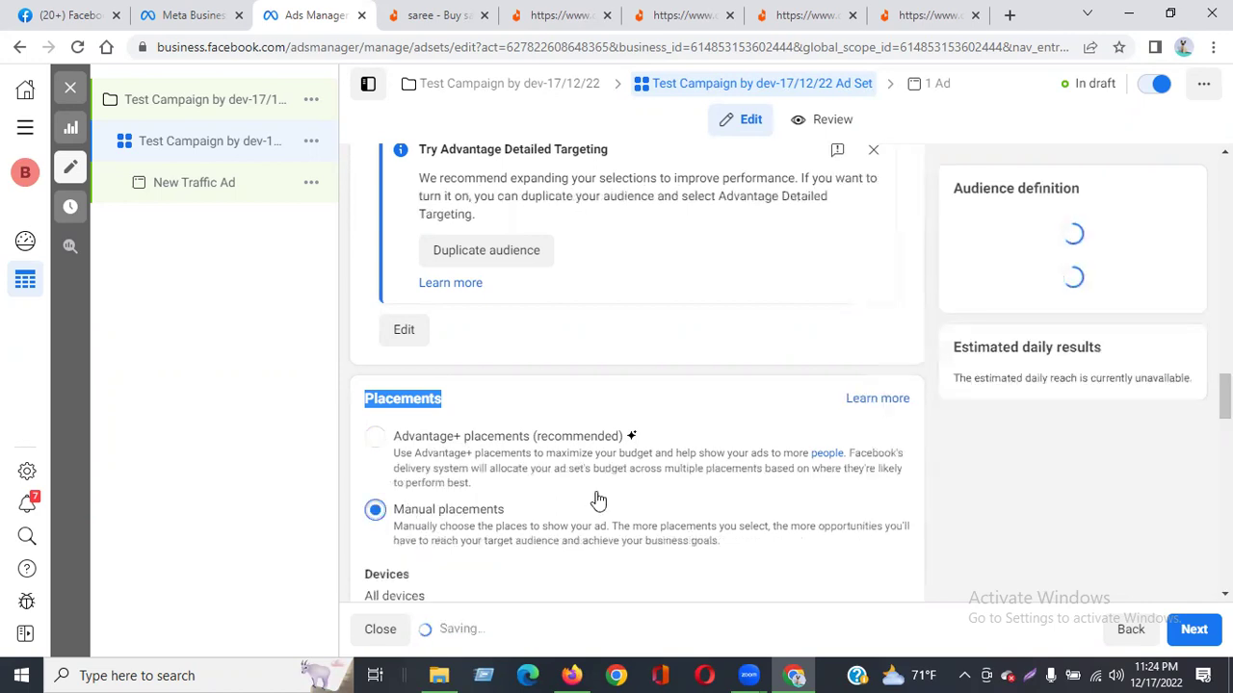
scroll(594, 495, "down", 2)
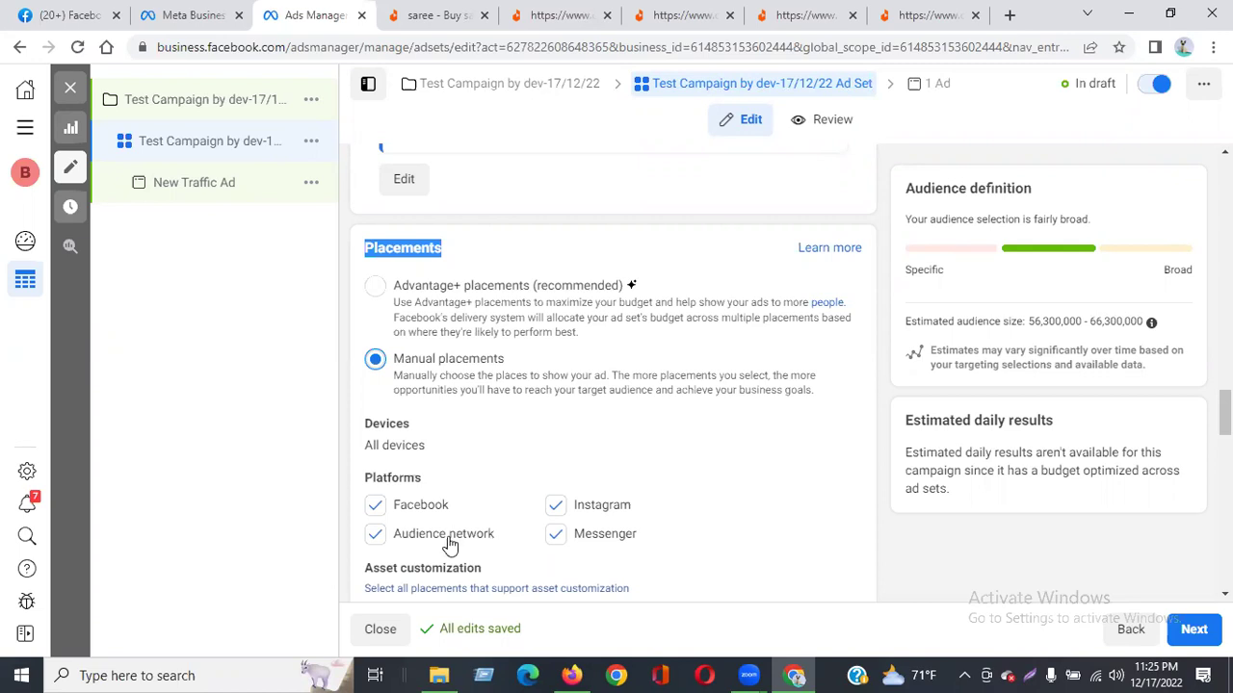
Exclude the Audience network and Messenger platforms from the manual placements.
scroll(448, 545, "down", 2)
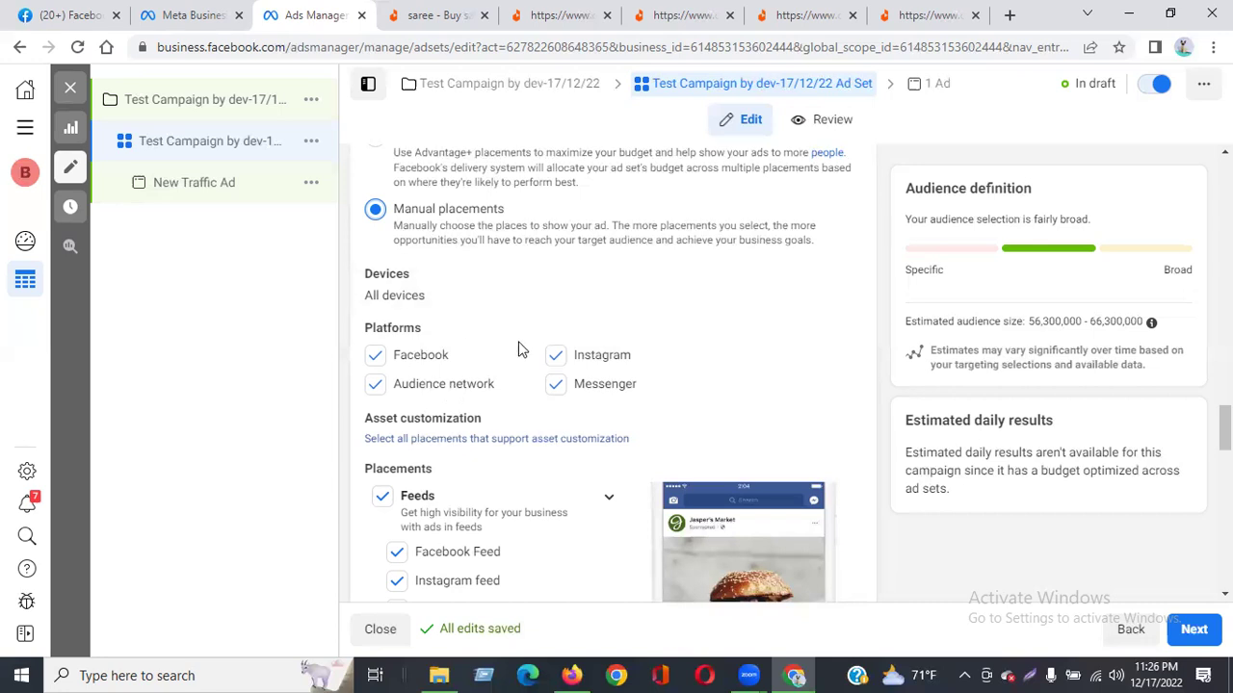
left_click(375, 389)
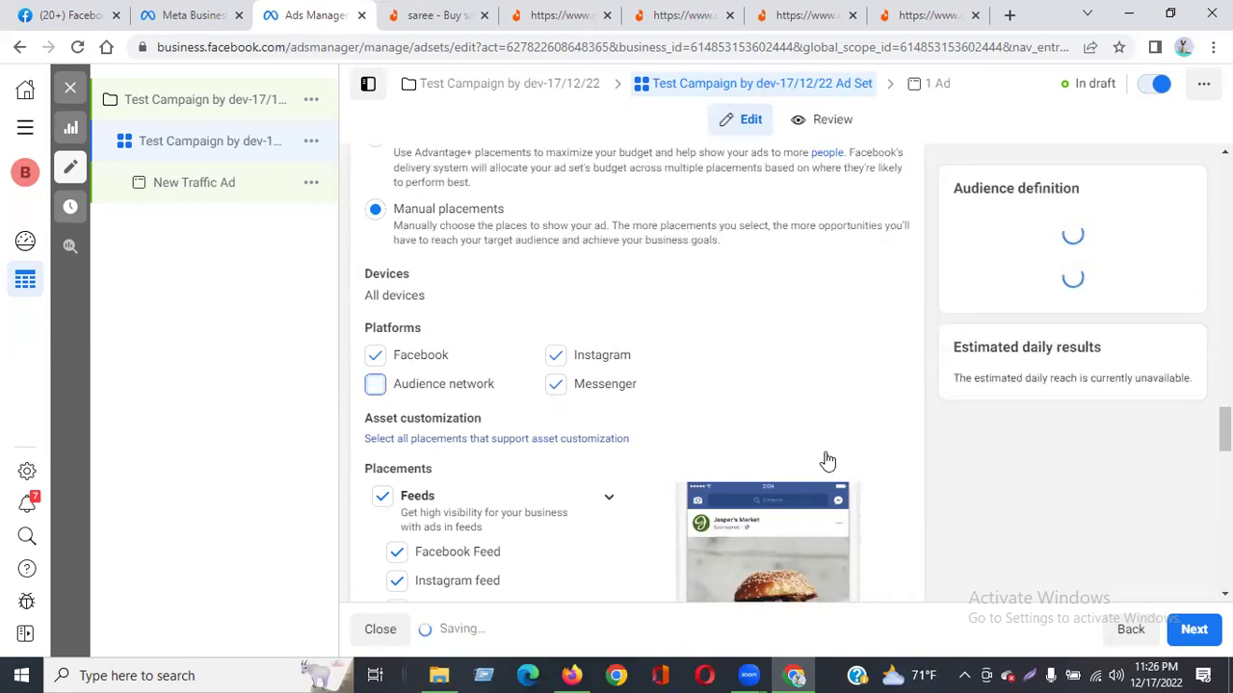
left_click(556, 385)
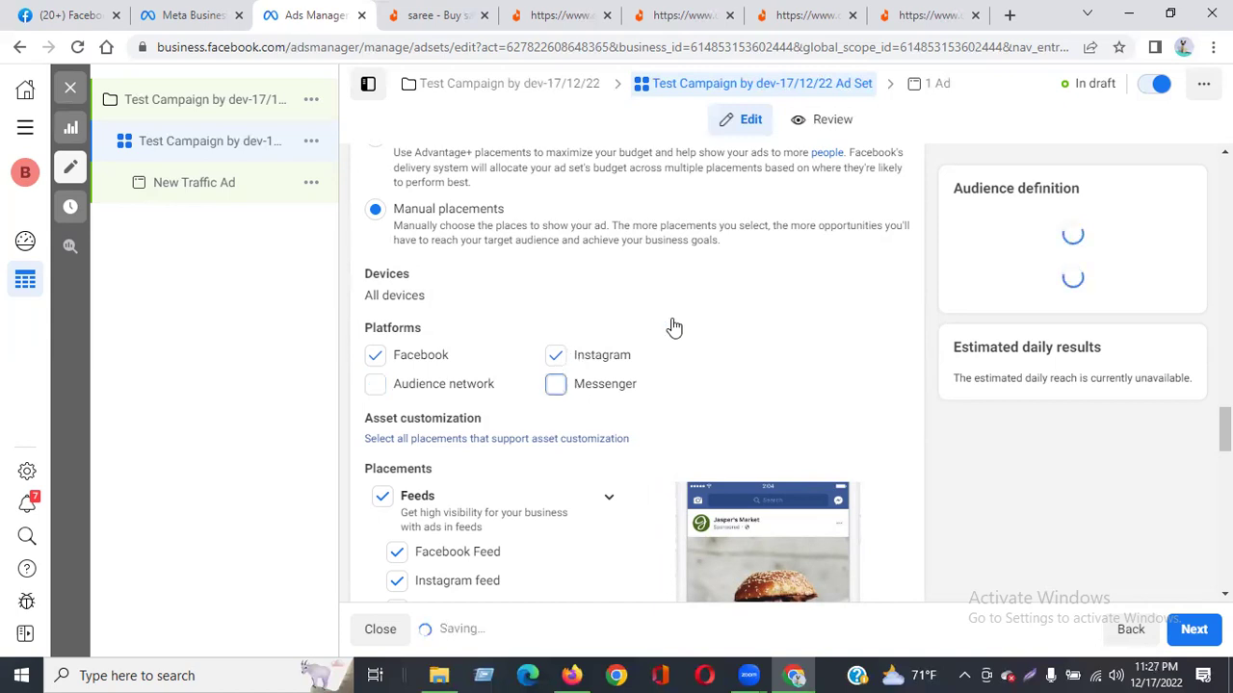
Try excluding Instagram and Facebook in turn from the platforms, restoring each one.
left_click(558, 356)
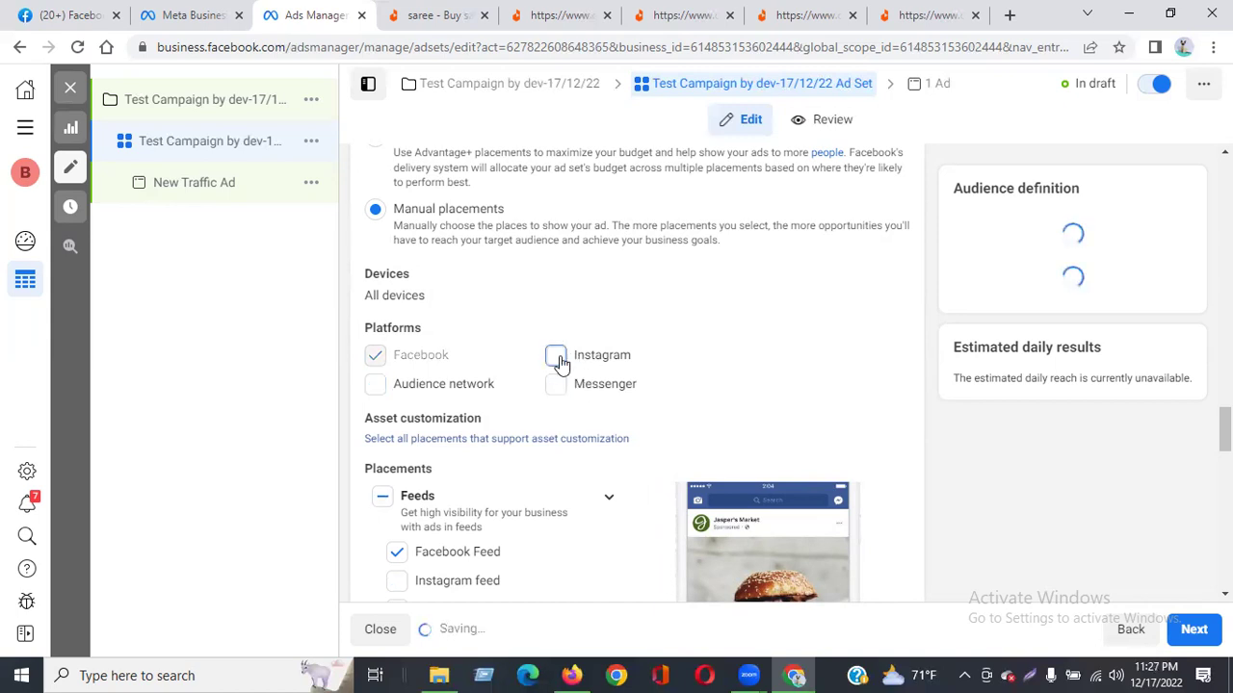
left_click(556, 358)
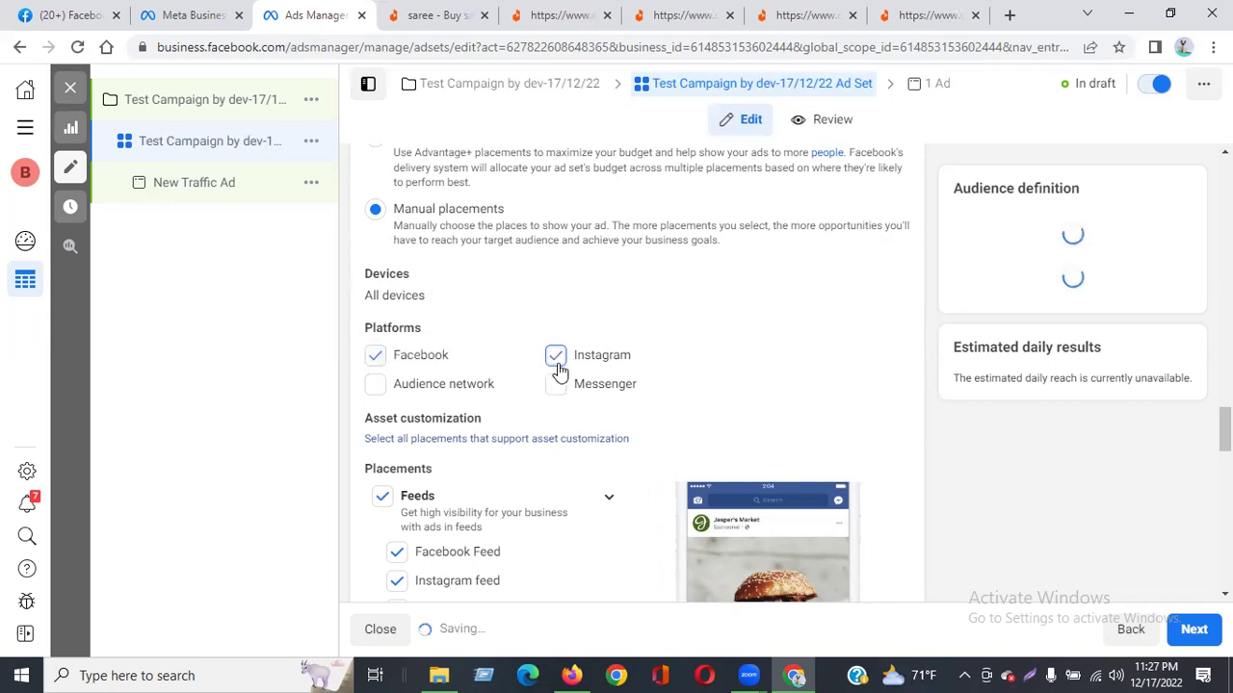
left_click(378, 362)
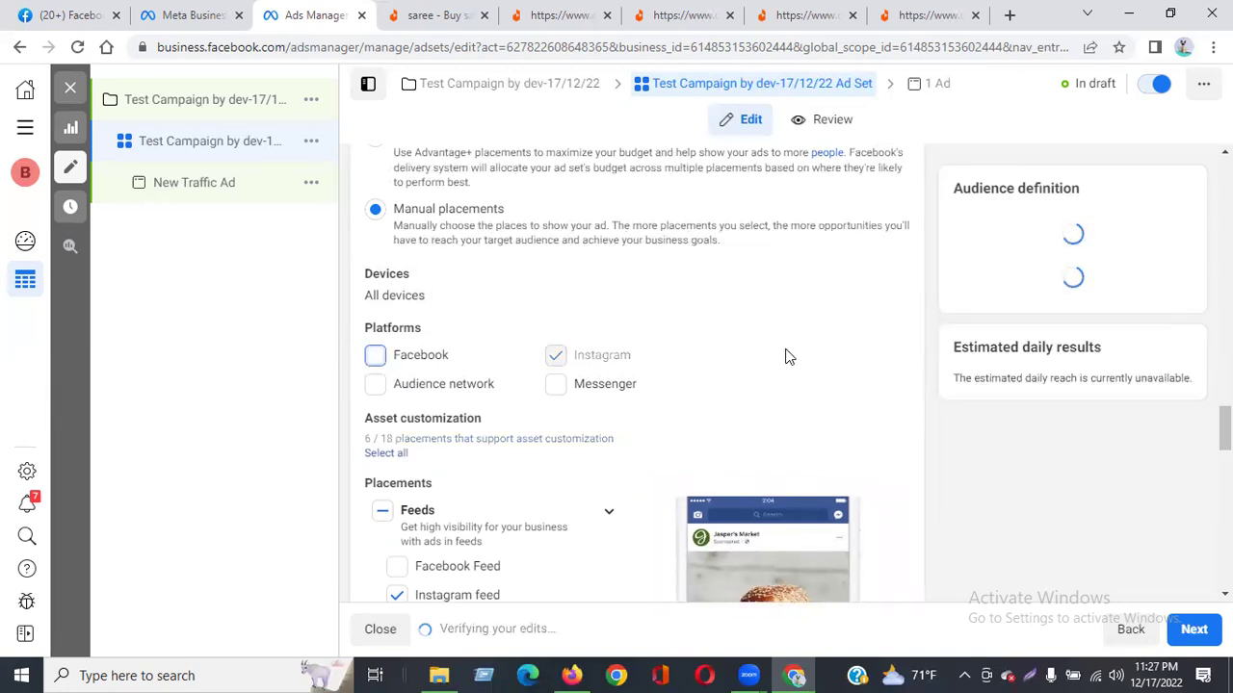
left_click(376, 361)
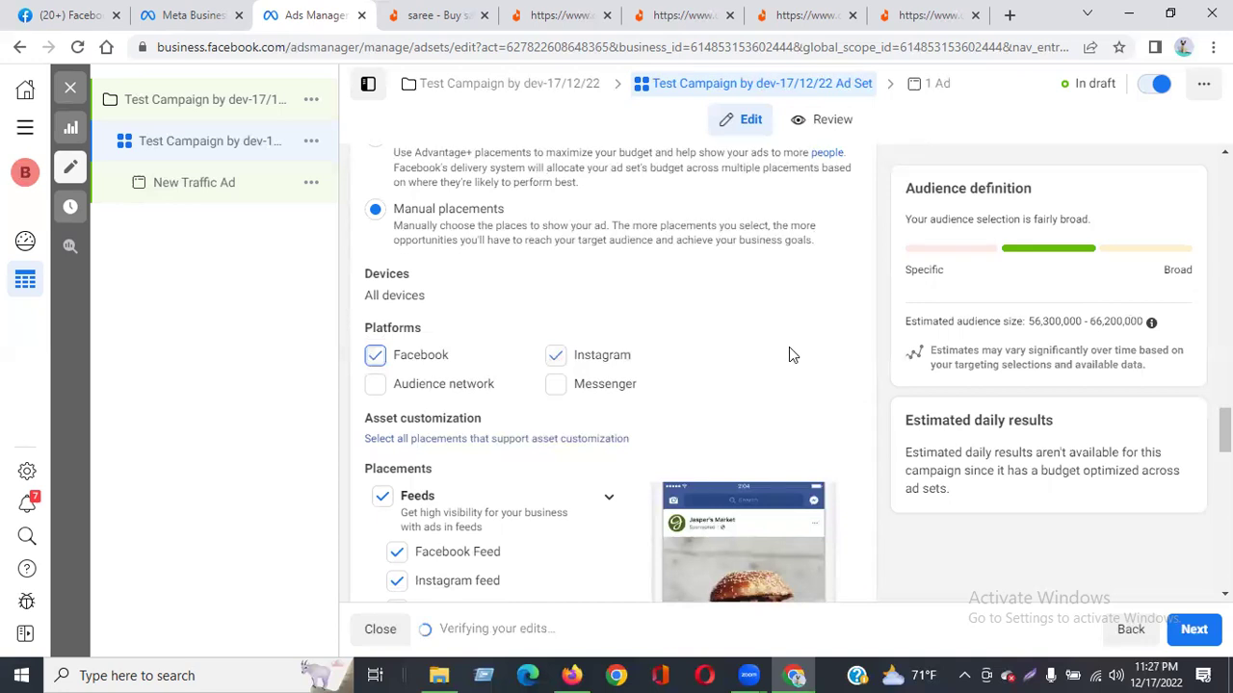
Review the individual placements from Feeds to Apps and sites and continue to the settings of New Traffic Ad.
scroll(790, 352, "down", 2)
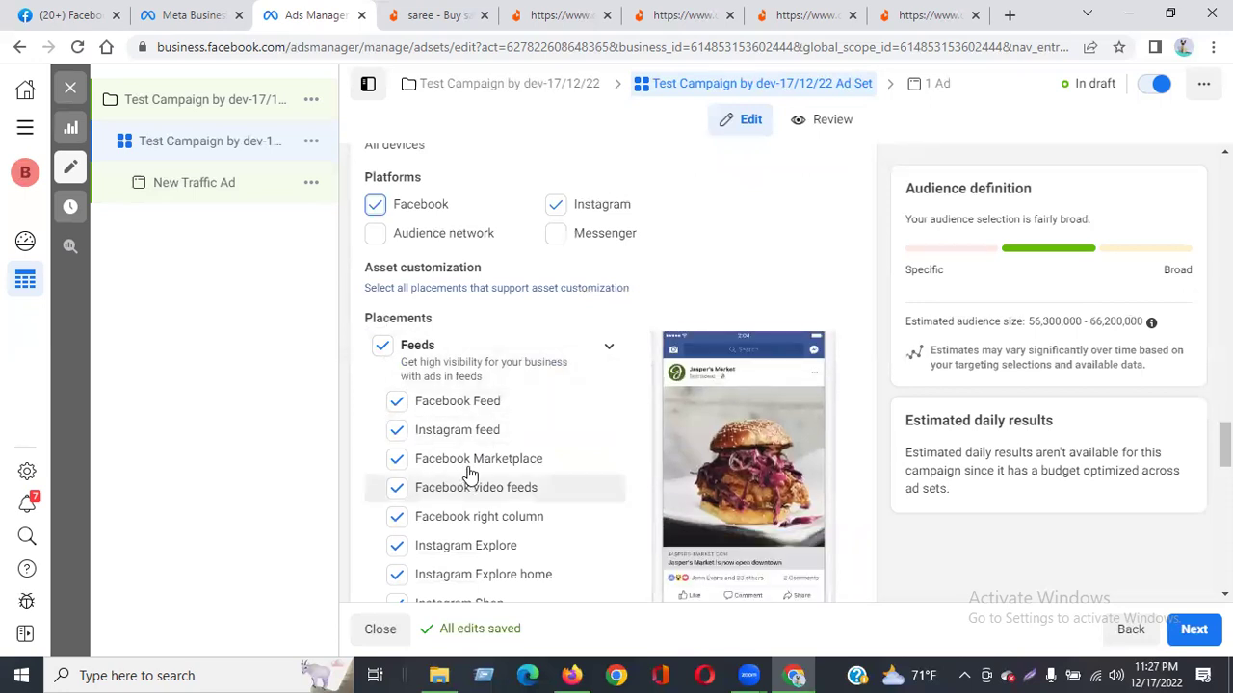
scroll(467, 477, "down", 2)
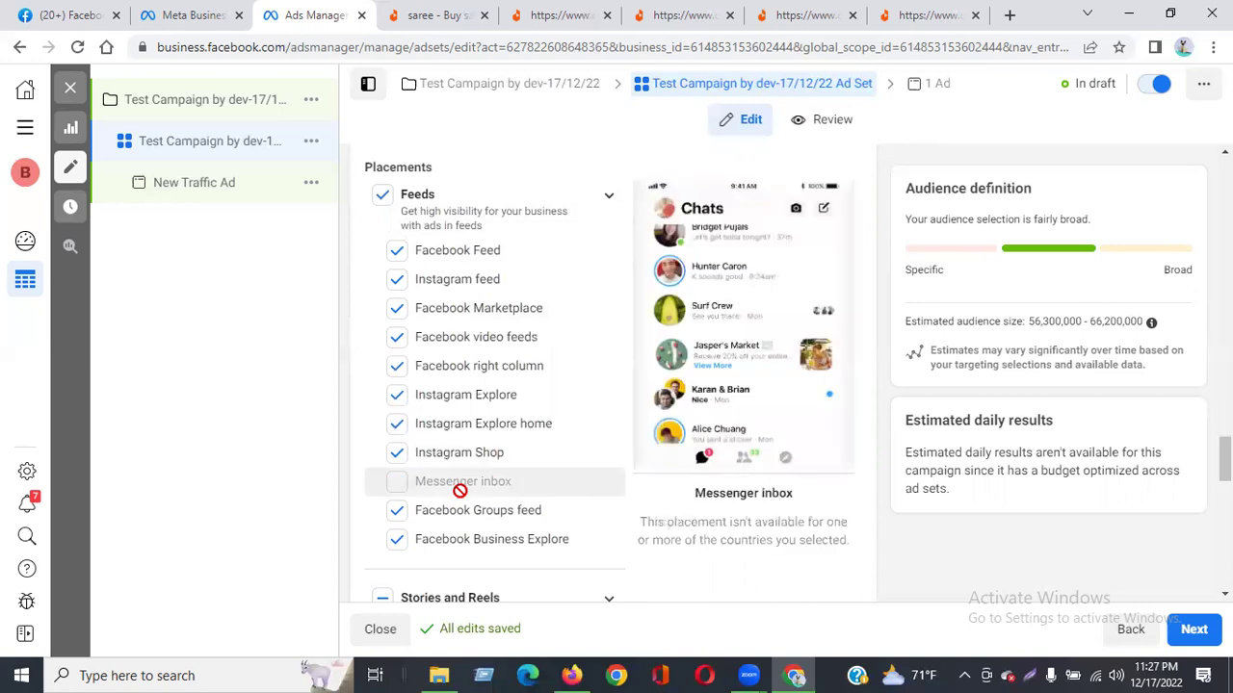
scroll(461, 491, "down", 5)
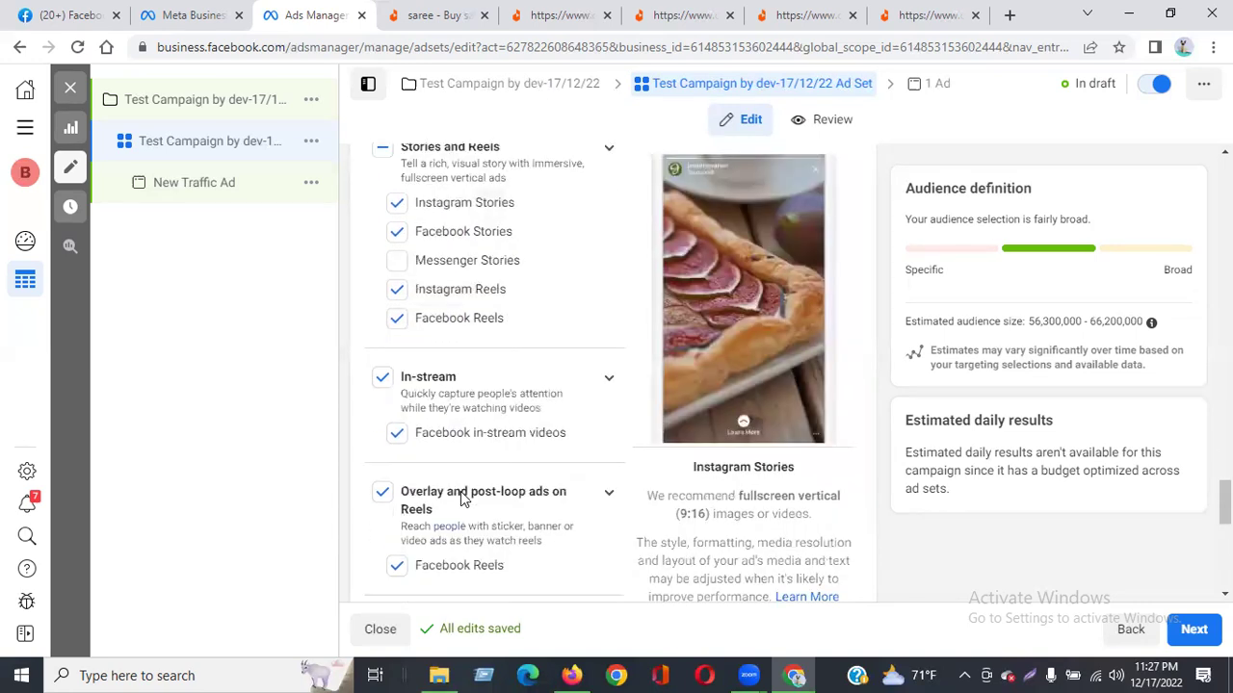
scroll(461, 498, "down", 6)
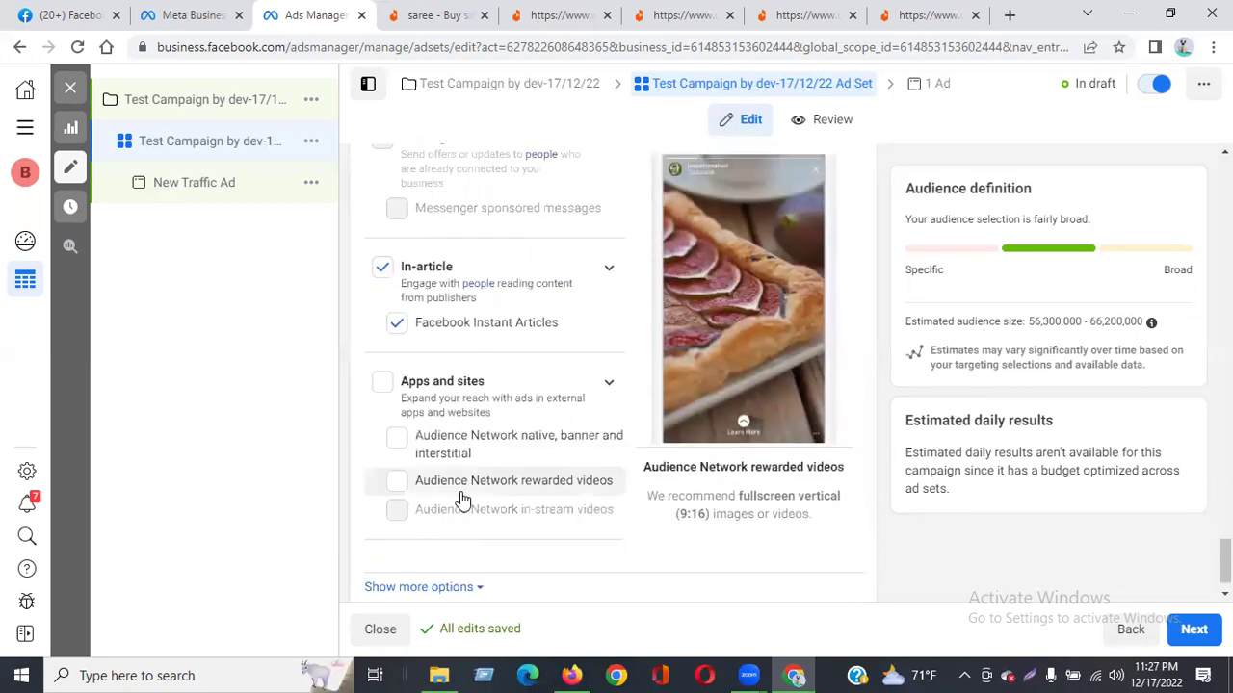
scroll(461, 498, "down", 1)
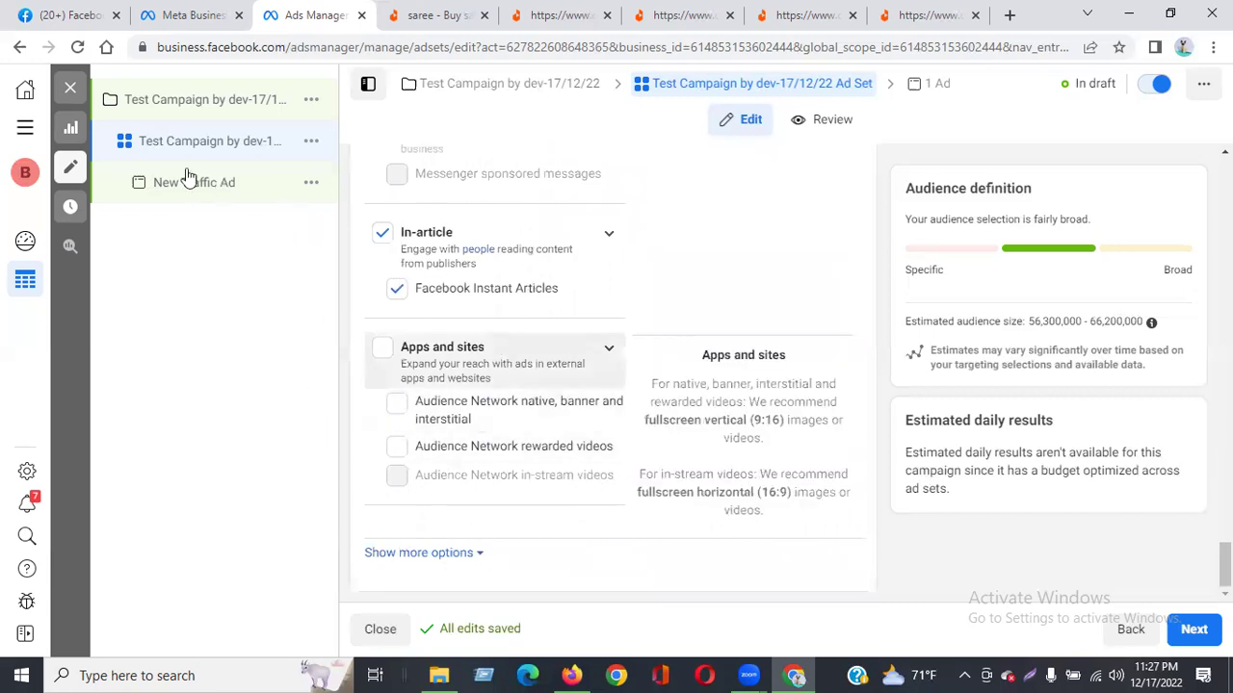
left_click(1194, 630)
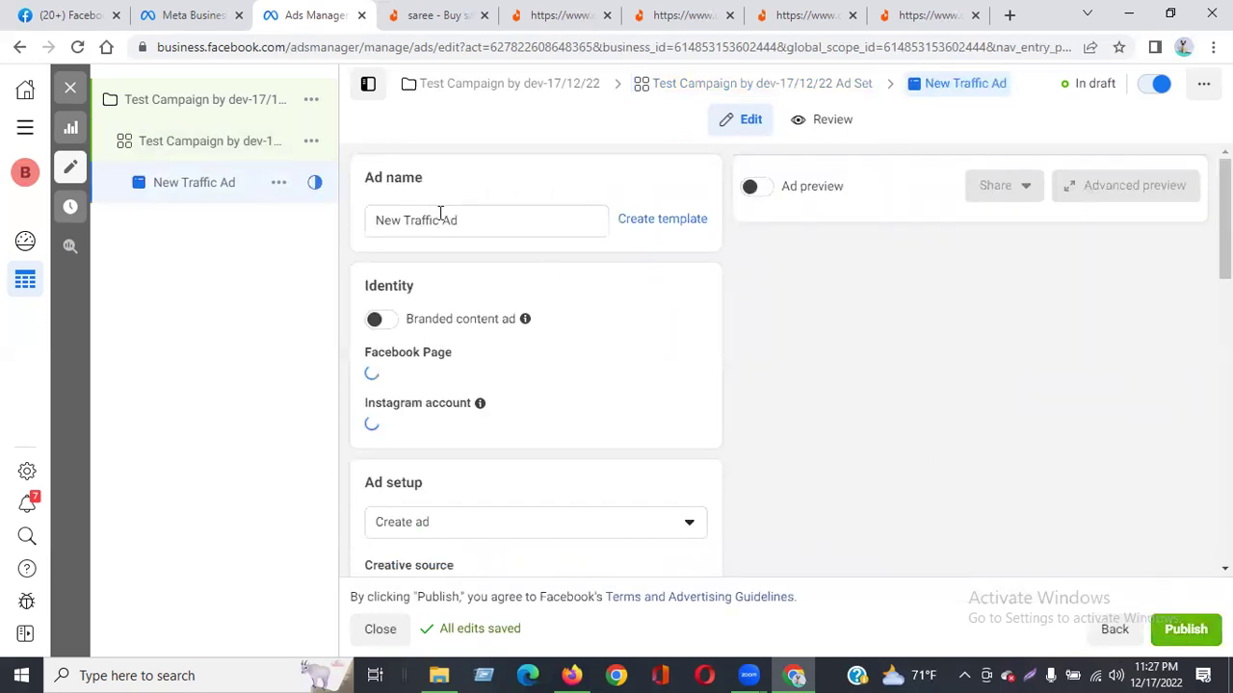
Rename the ad as "Test Campaign by dev-17/12/22 Ad".
left_click_drag(441, 221, 323, 221)
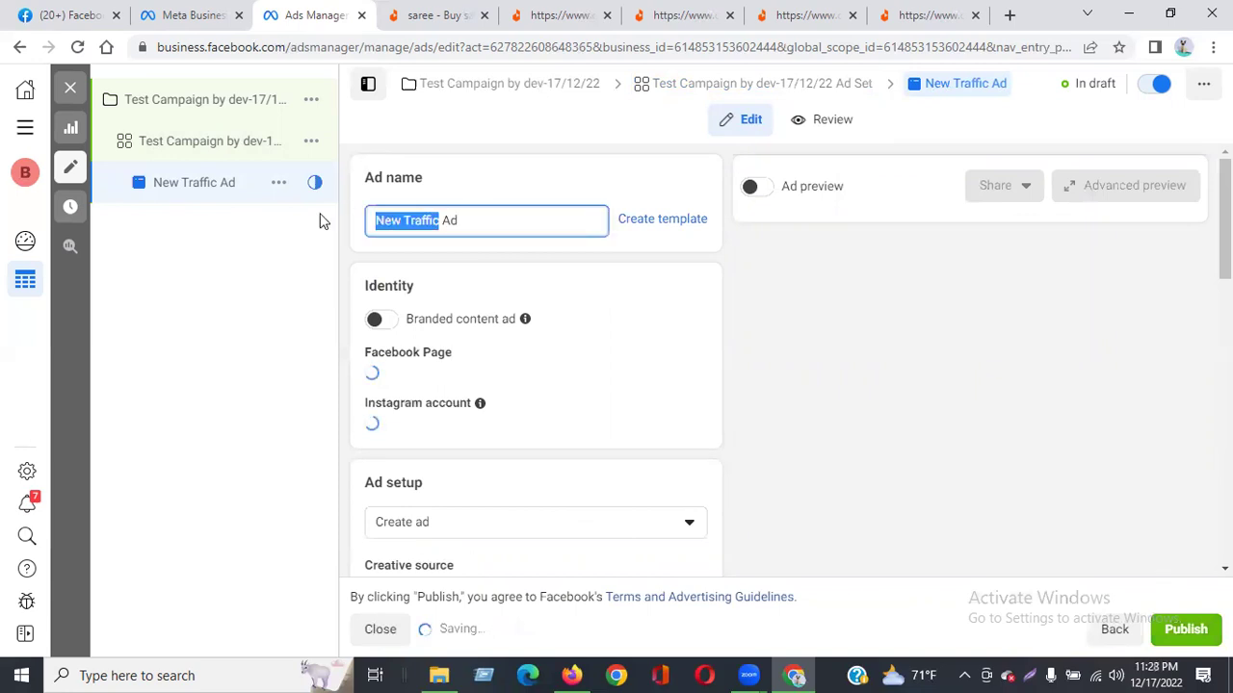
type("Test Campaign by dev-17/12/22")
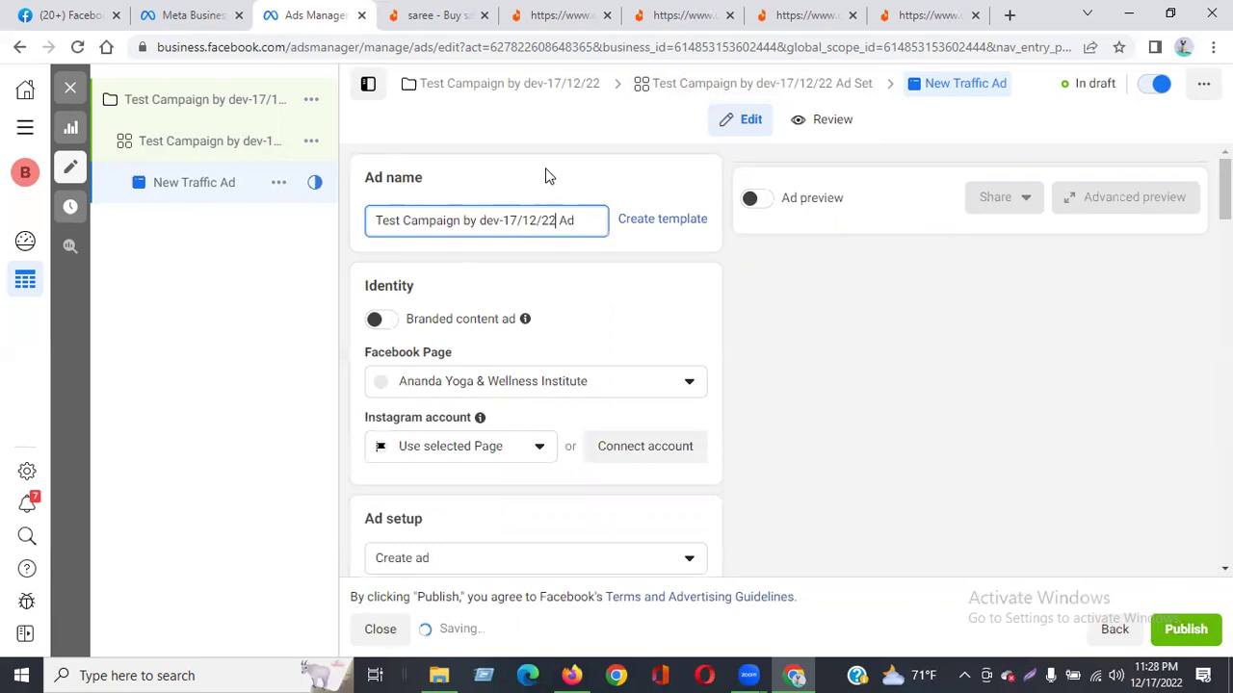
left_click(557, 241)
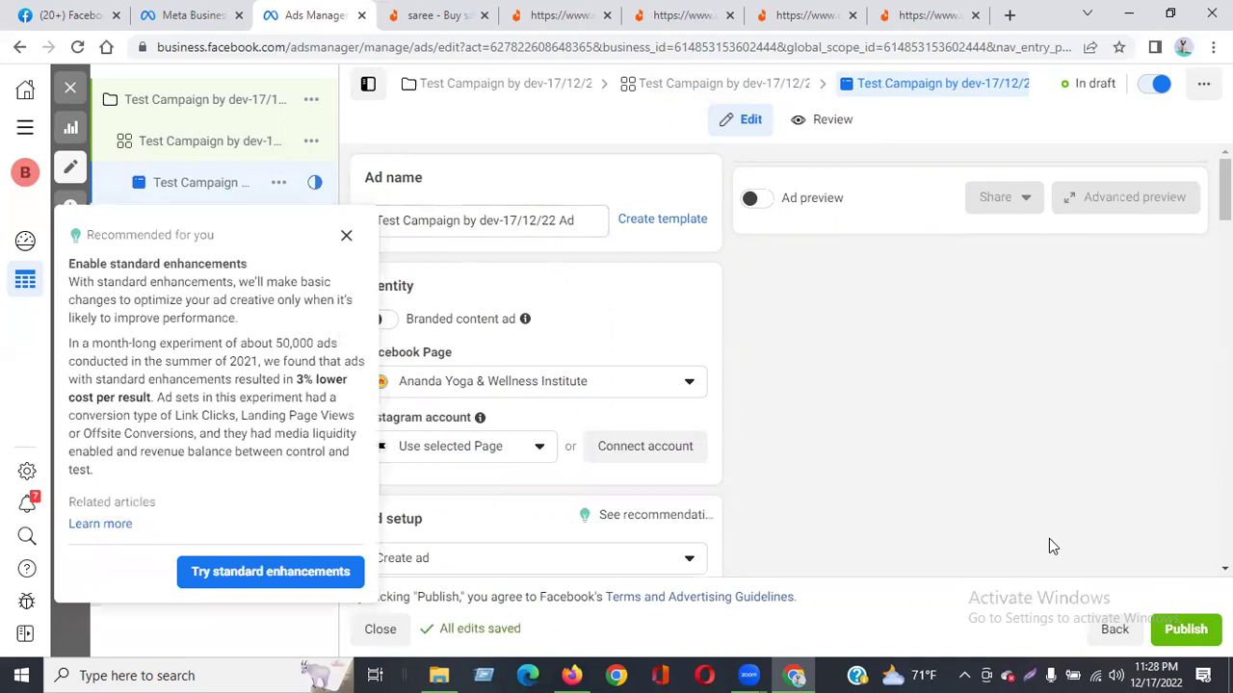
Dismiss the recommendations for standard enhancements and a carousel ad, and turn on the ad preview.
left_click(347, 236)
left_click(346, 358)
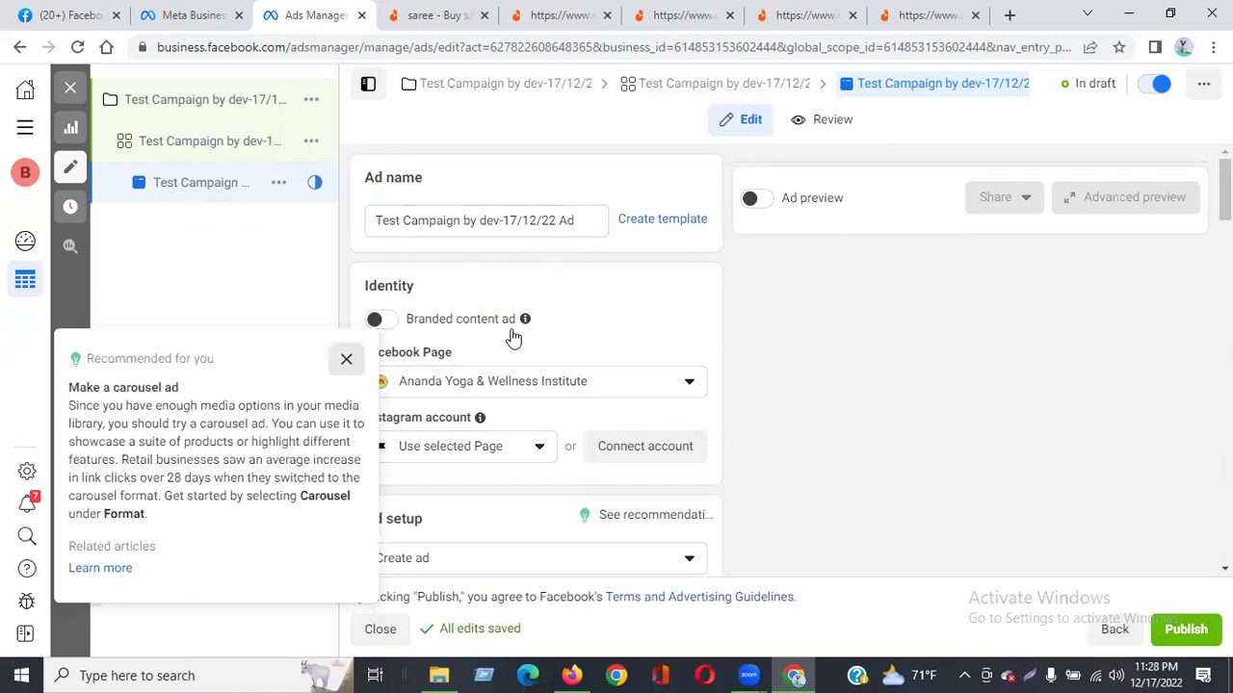
left_click(346, 386)
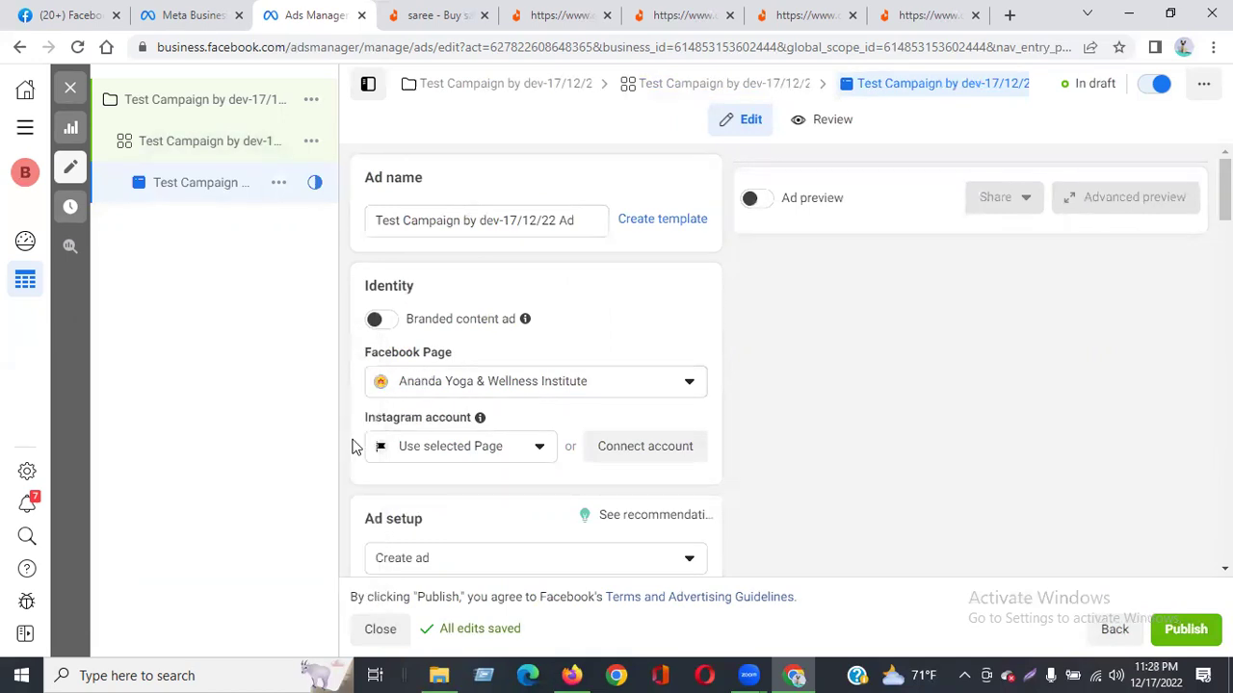
left_click(751, 198)
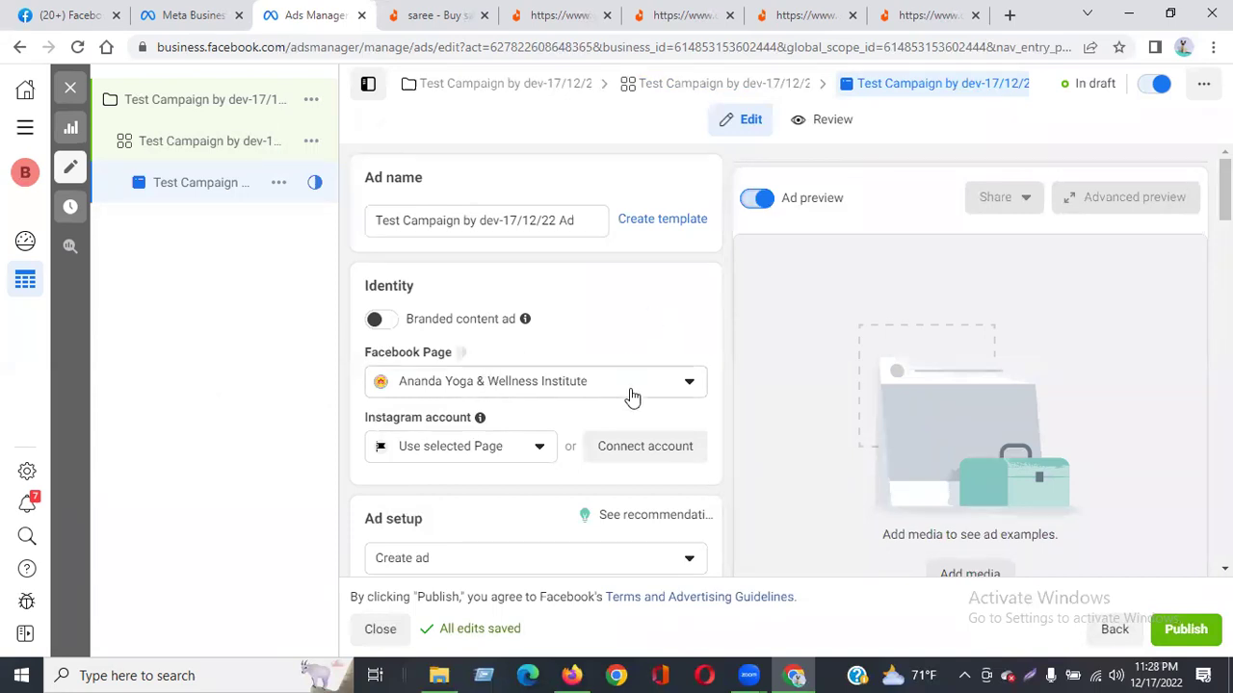
Choose Lifestyle pro from the personal Pages as the ad's Facebook Page.
left_click(552, 383)
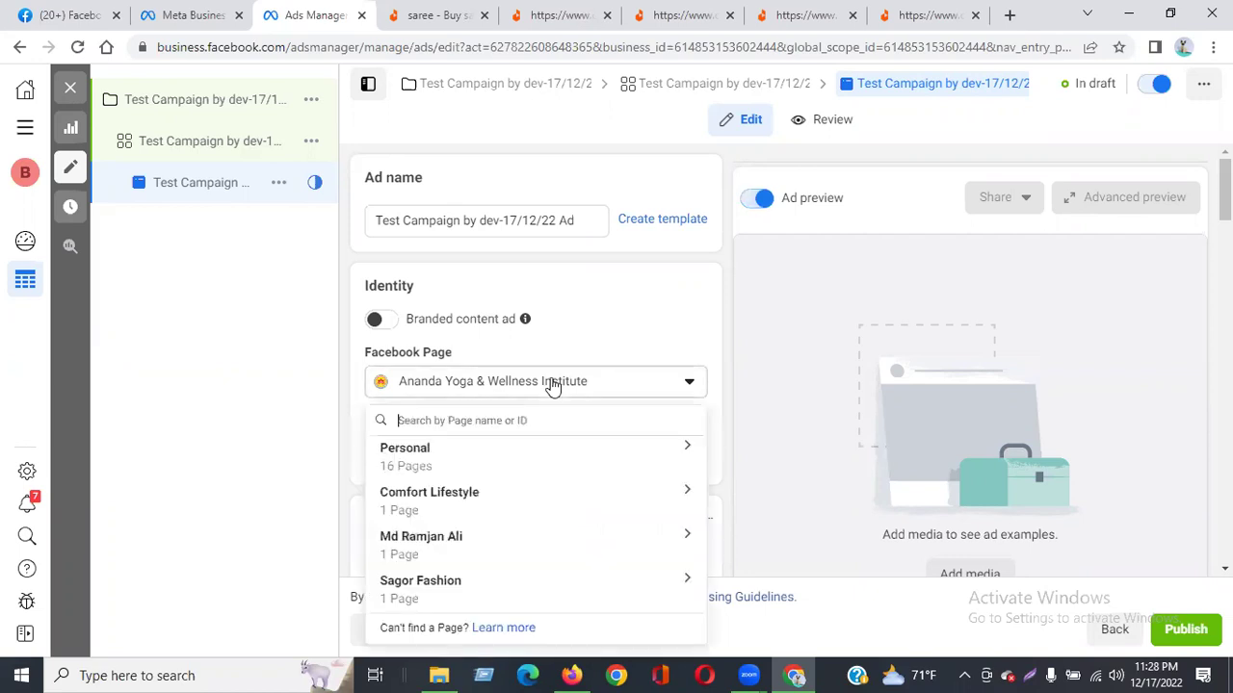
left_click(423, 468)
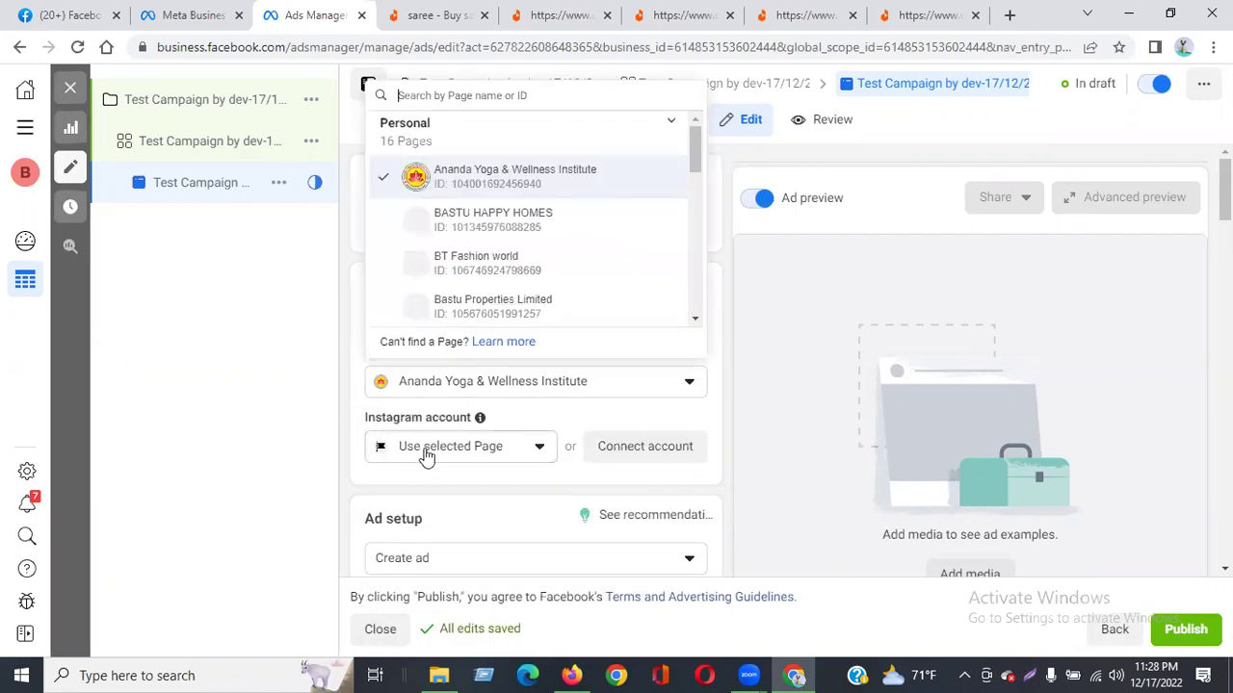
scroll(484, 207, "down", 2)
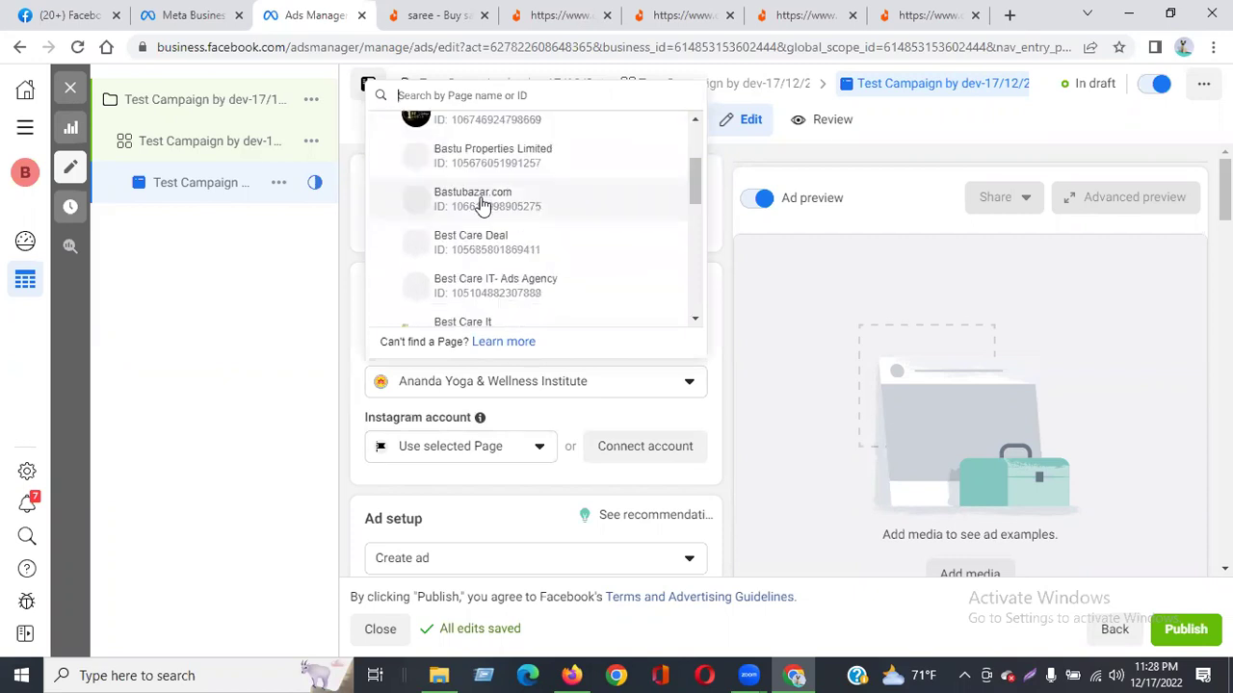
scroll(484, 207, "down", 2)
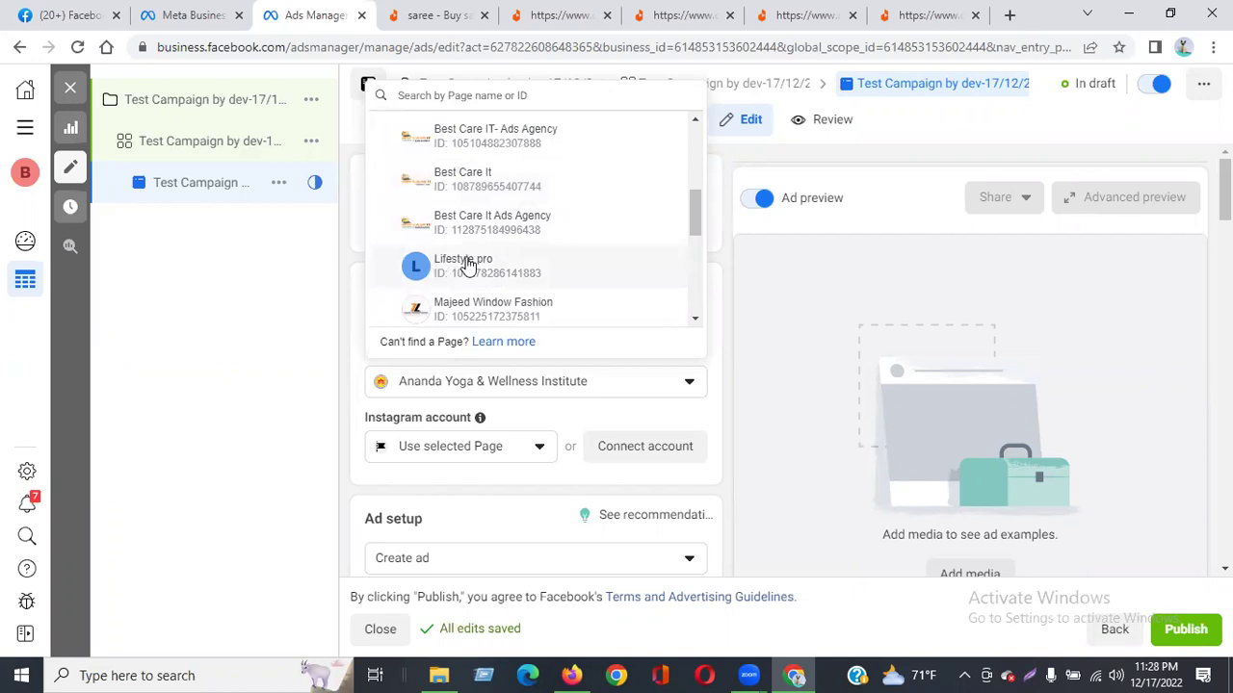
left_click(466, 266)
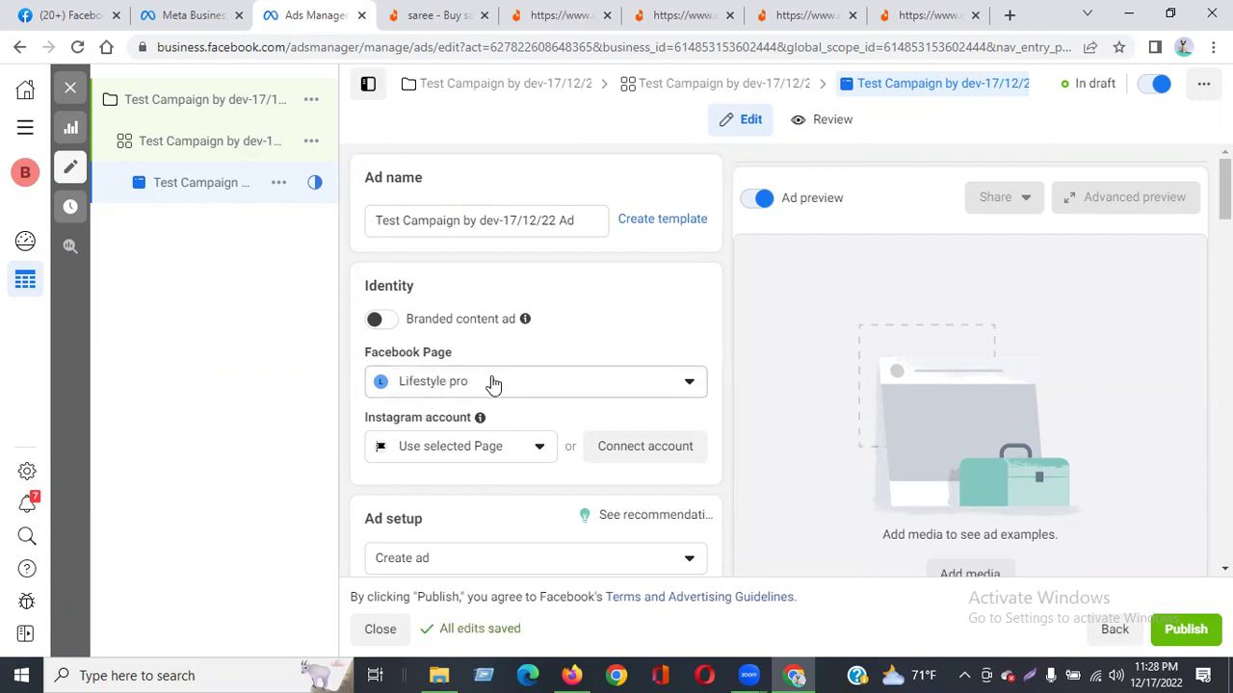
Check the Instagram account options in the ad's identity settings without changing the selection.
left_click(445, 446)
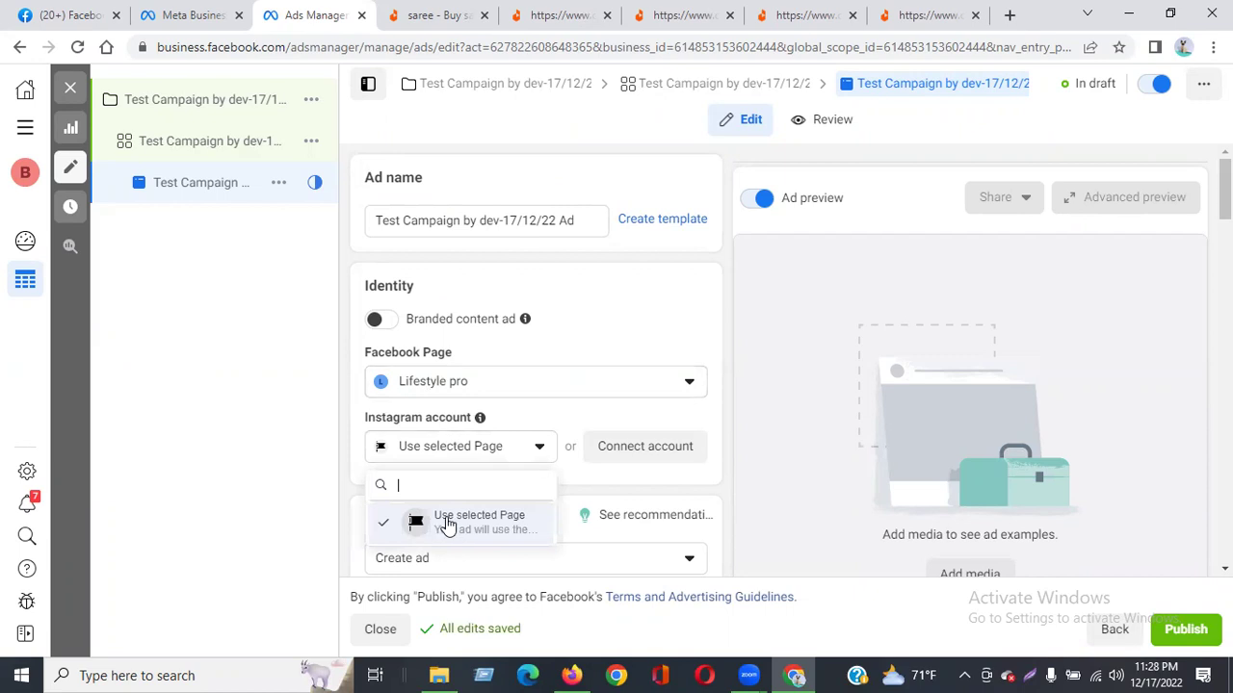
left_click_drag(368, 418, 525, 438)
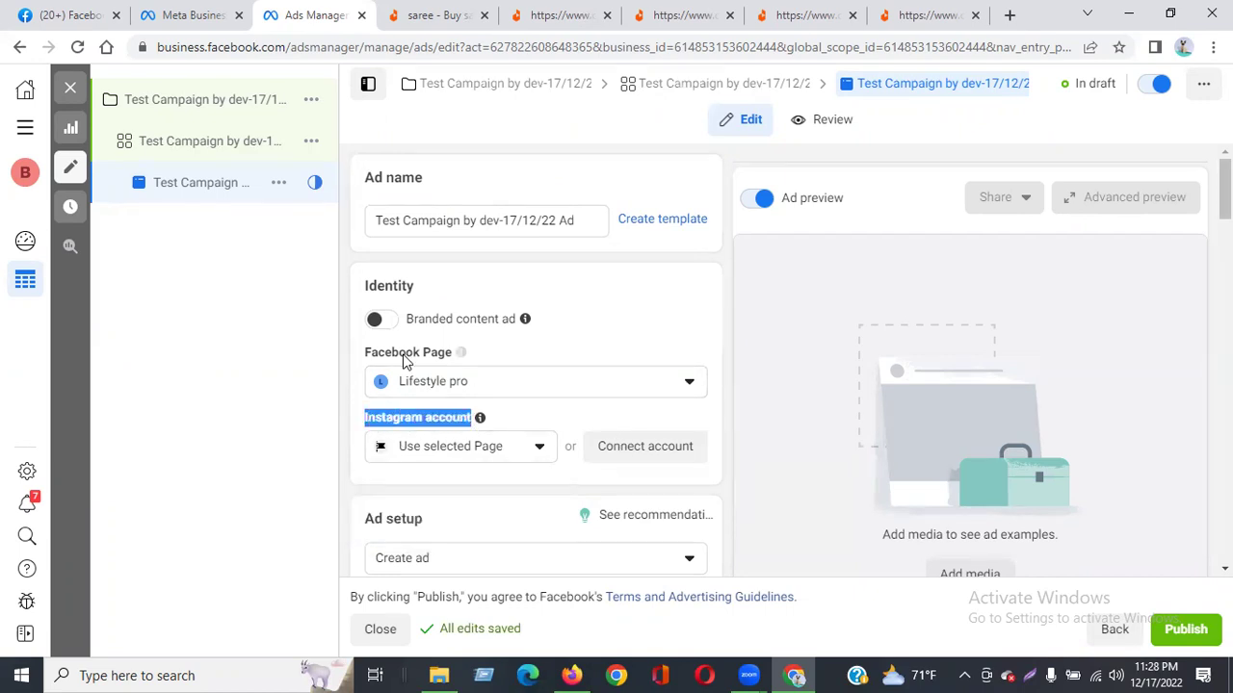
left_click(466, 382)
left_click(464, 382)
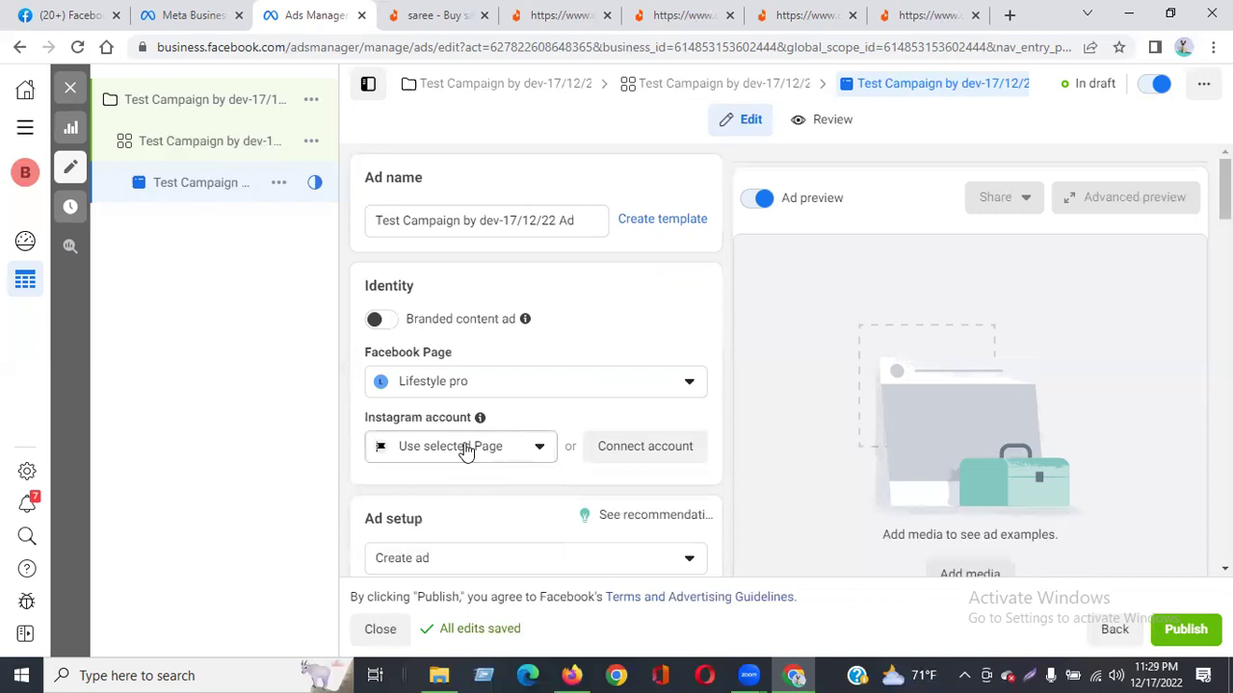
Switch the ad setup to Use existing post.
scroll(467, 449, "down", 2)
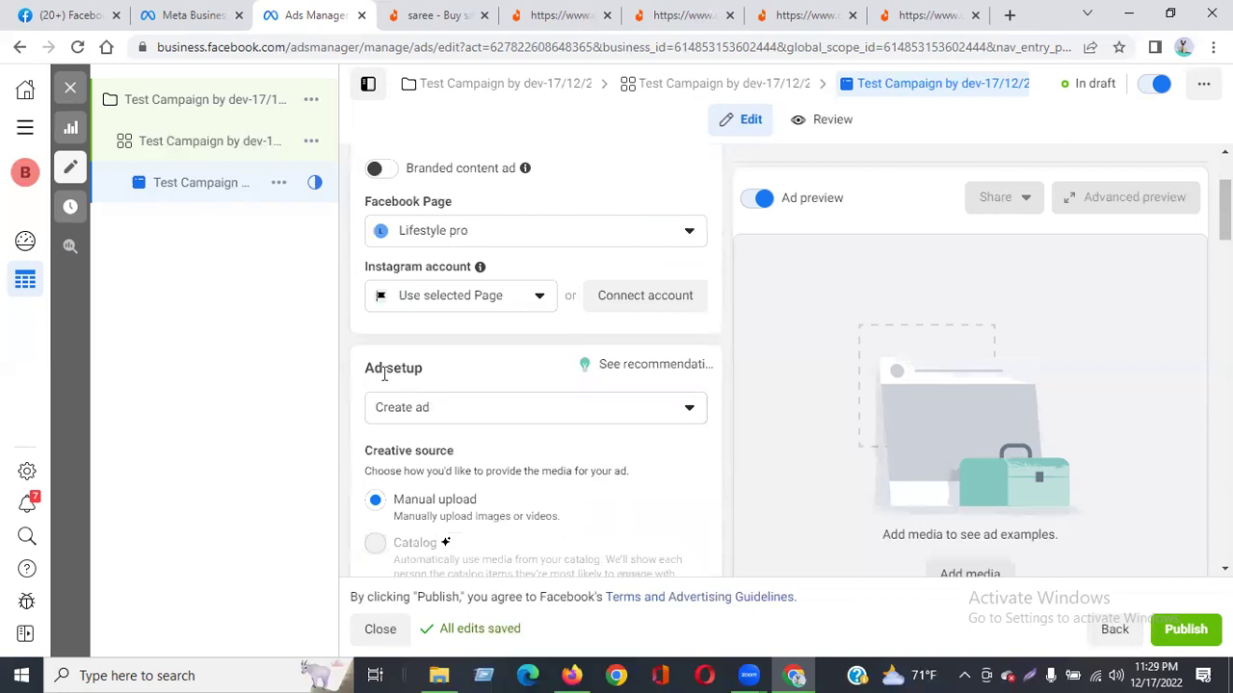
left_click_drag(367, 368, 419, 368)
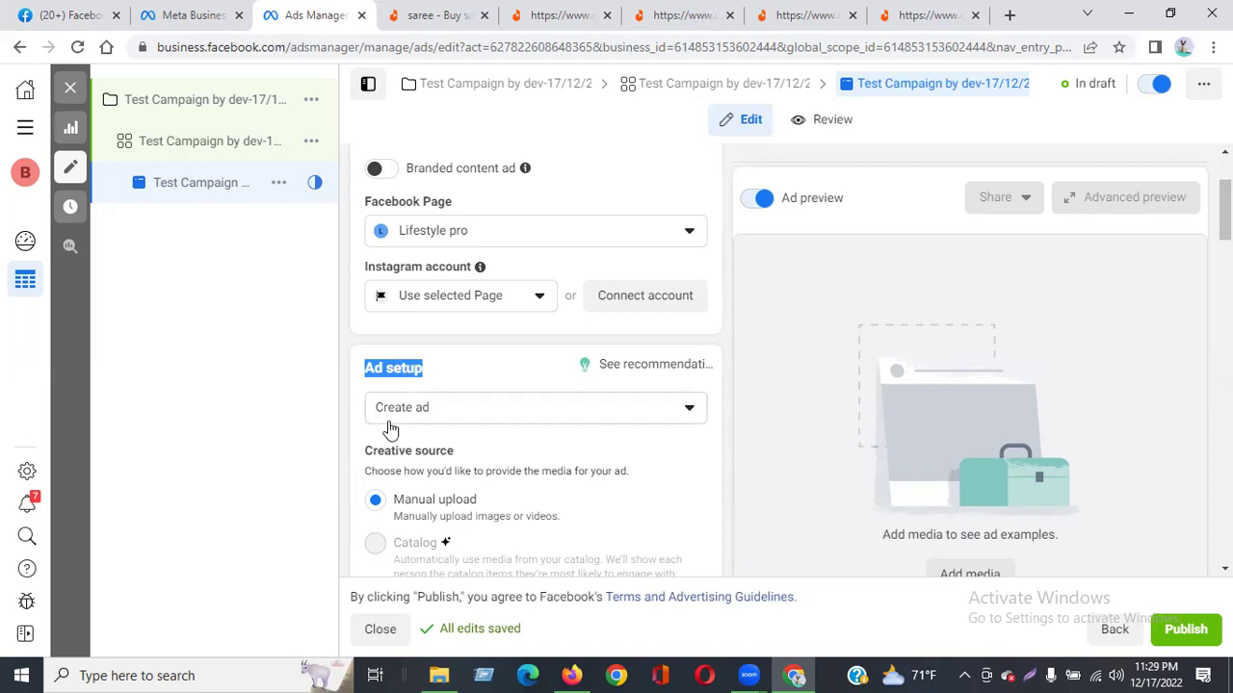
left_click(427, 414)
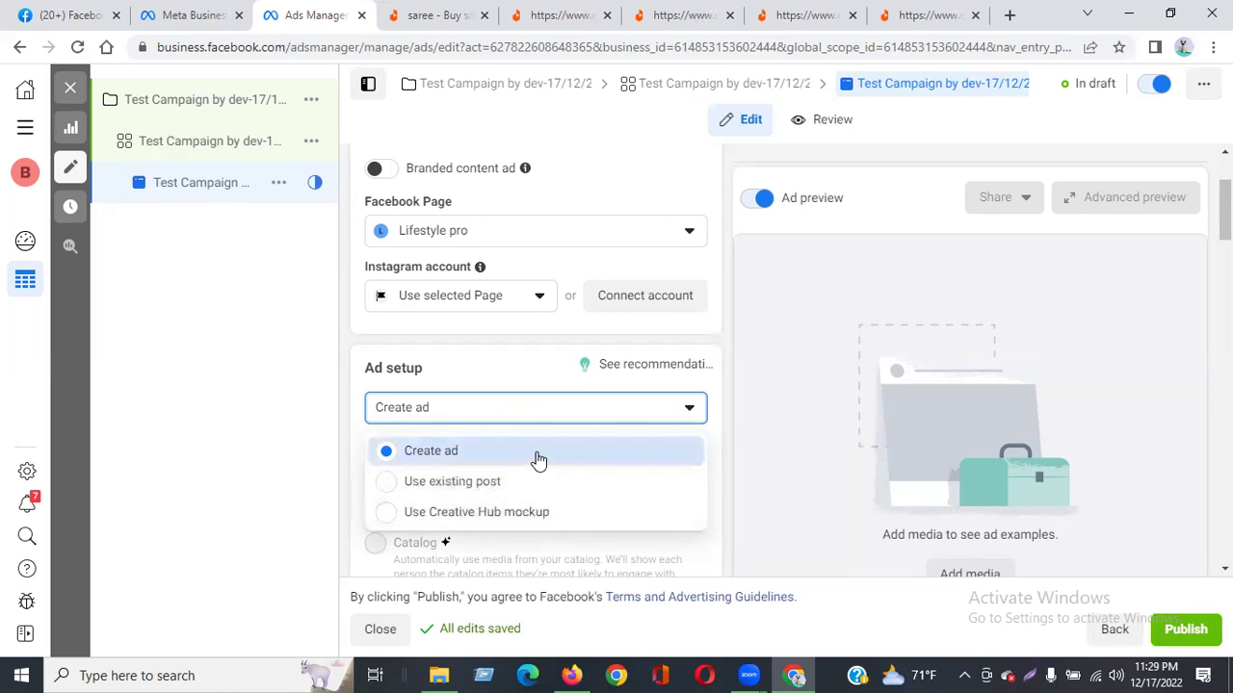
left_click(438, 487)
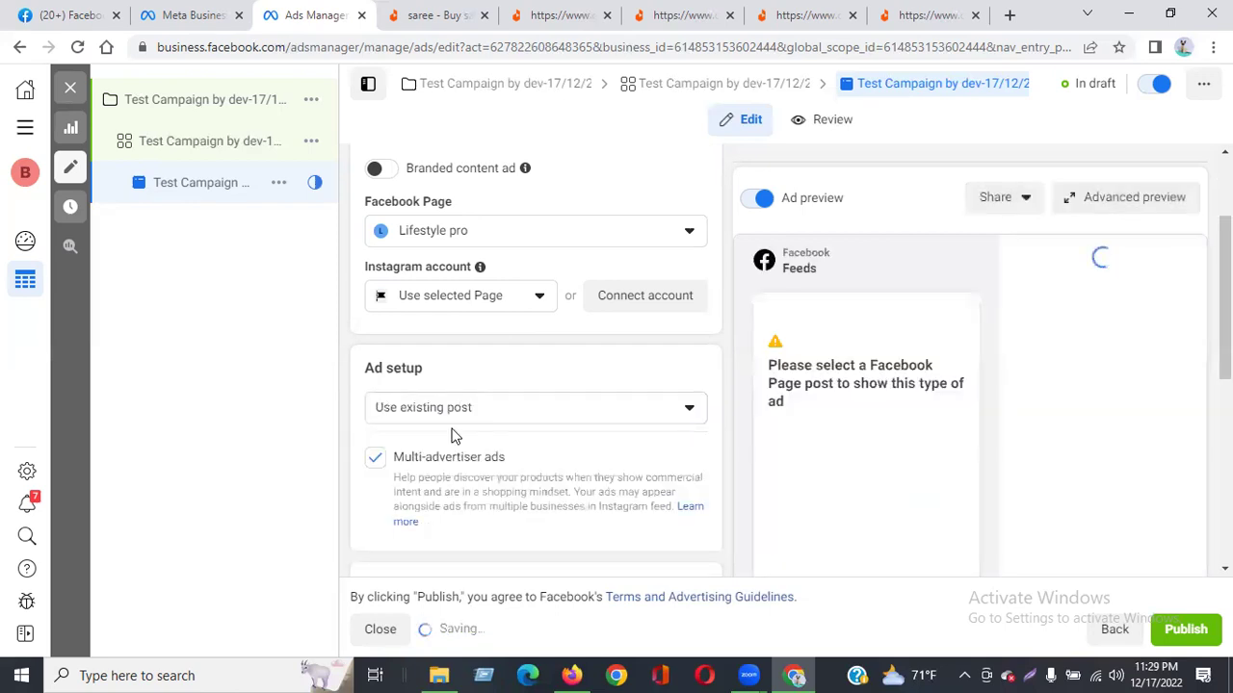
scroll(451, 421, "down", 3)
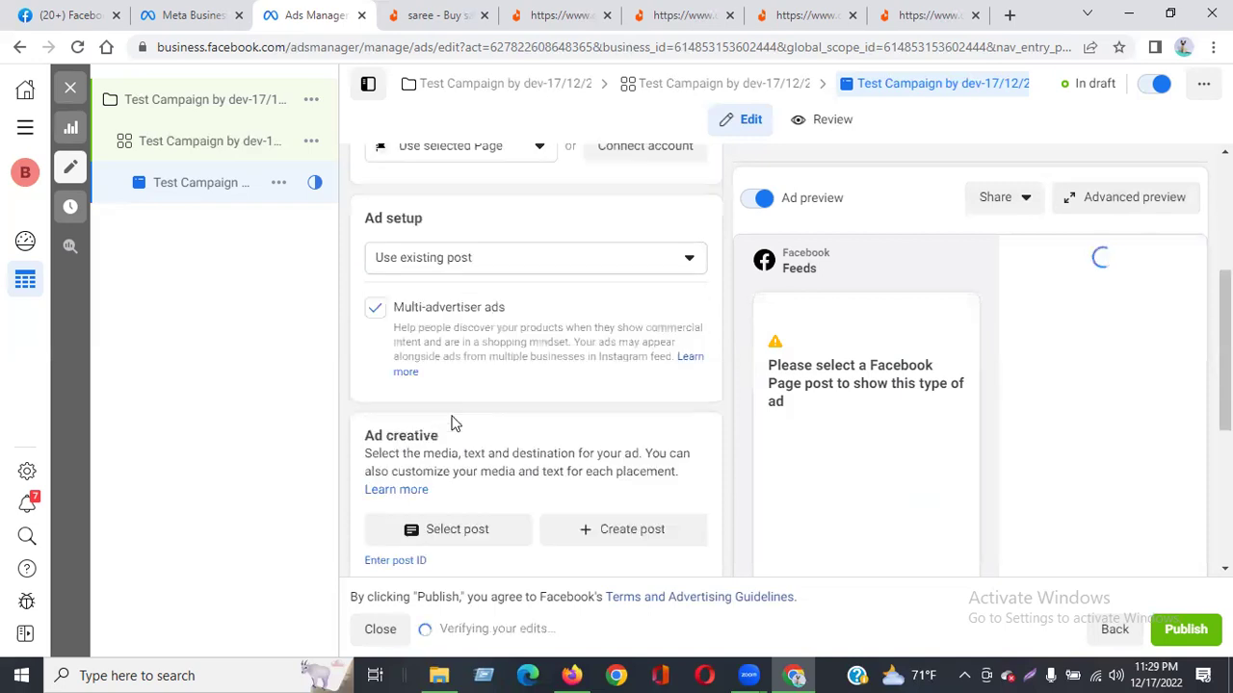
scroll(452, 291, "up", 3)
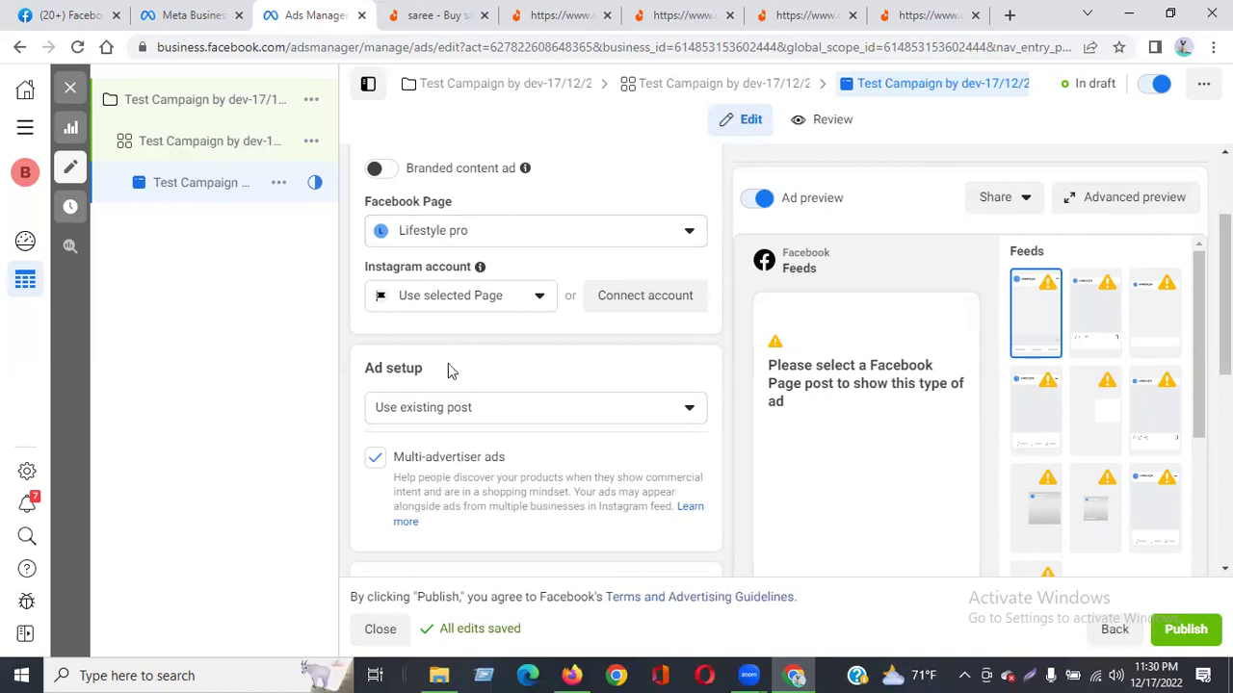
Check which Facebook Page posts are available for the ad creative and close the selection without choosing one.
left_click(448, 414)
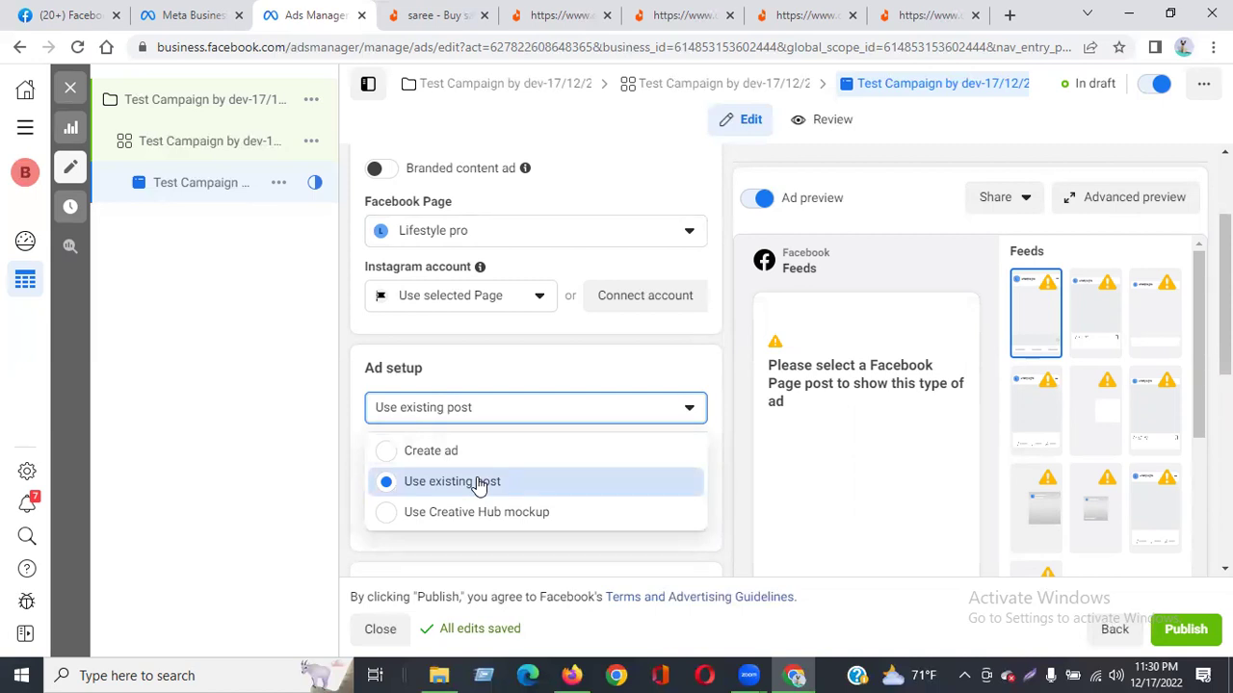
left_click(527, 373)
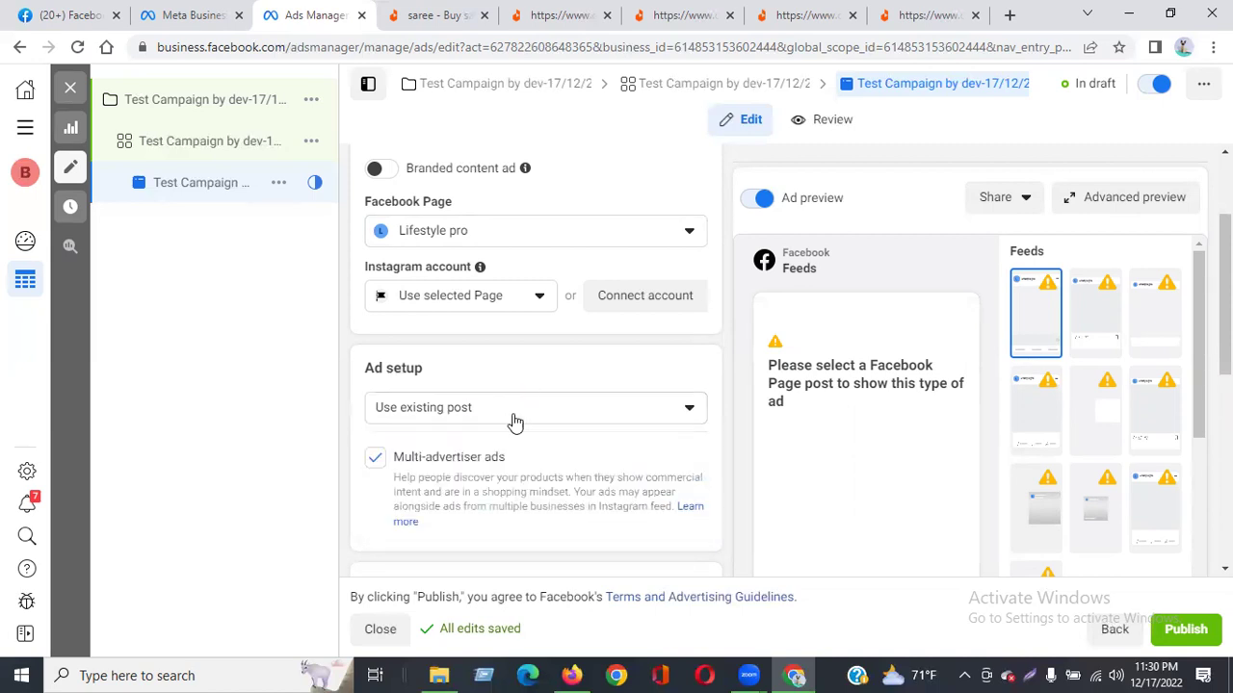
left_click(433, 421)
left_click_drag(433, 421, 436, 420)
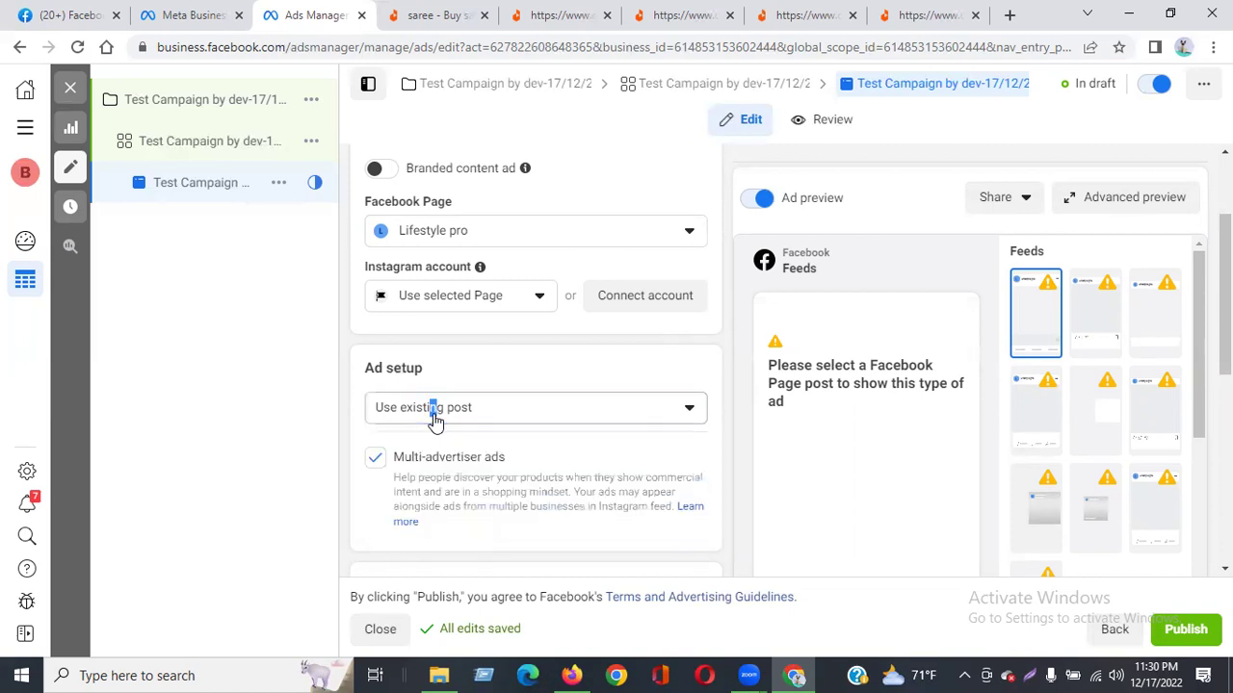
scroll(433, 421, "down", 2)
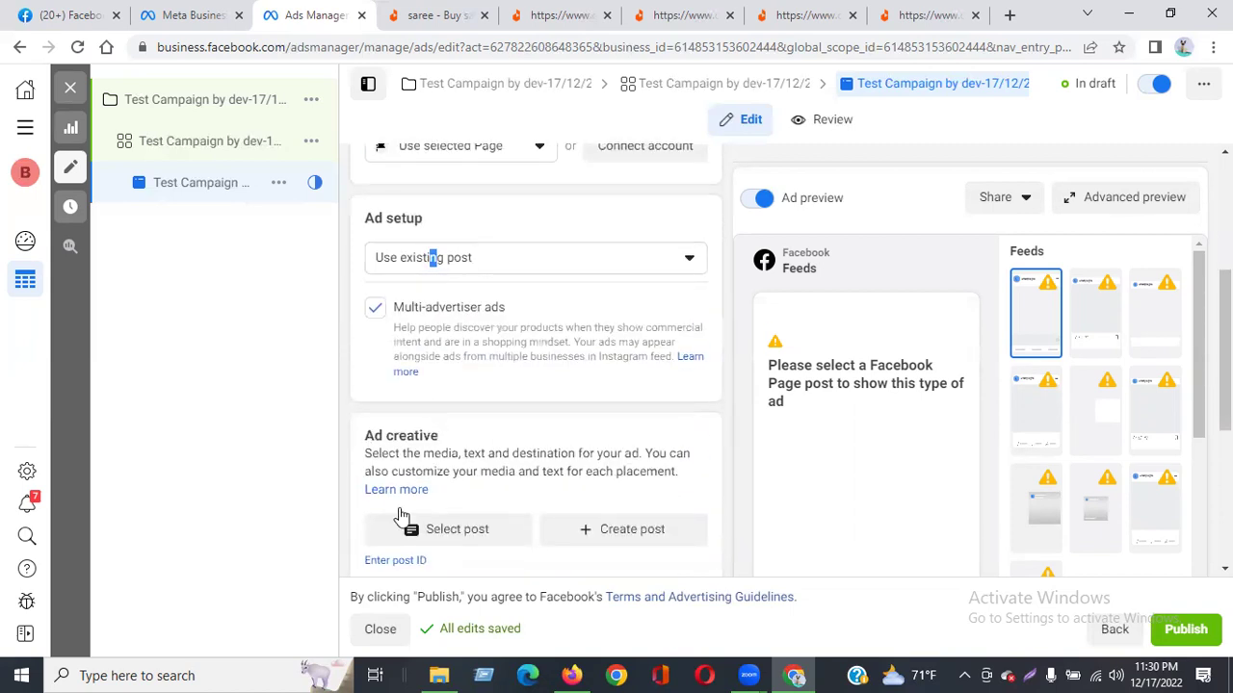
left_click(460, 535)
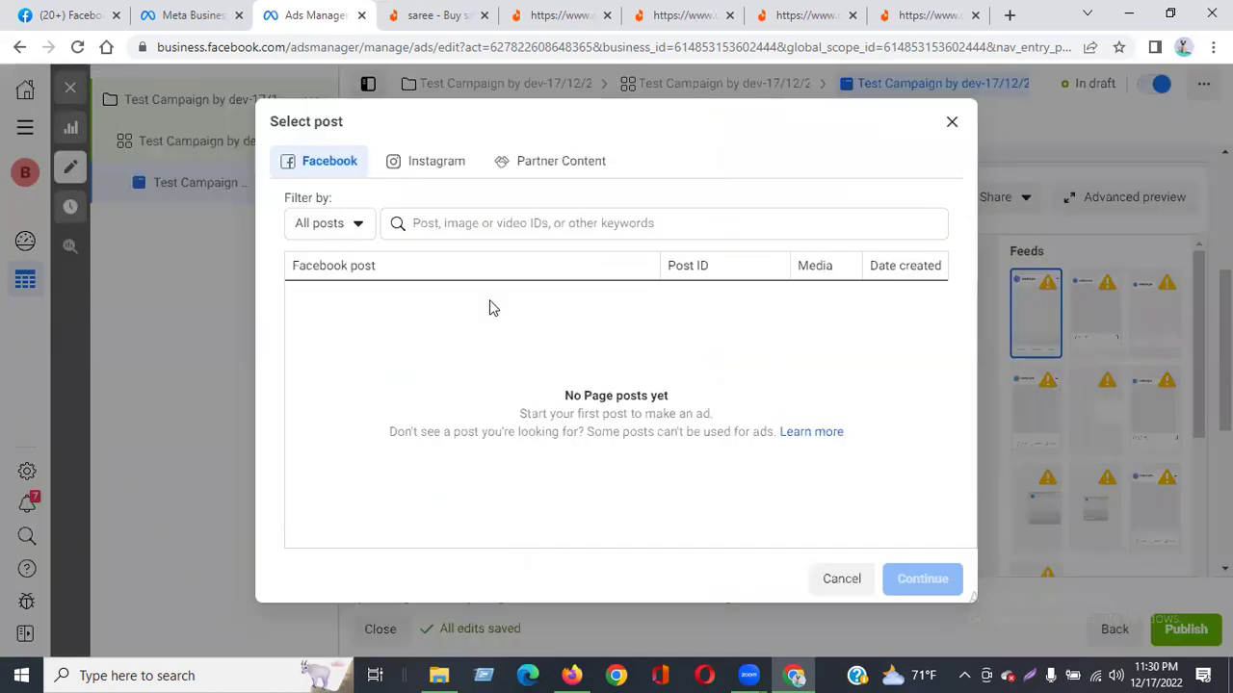
left_click(953, 126)
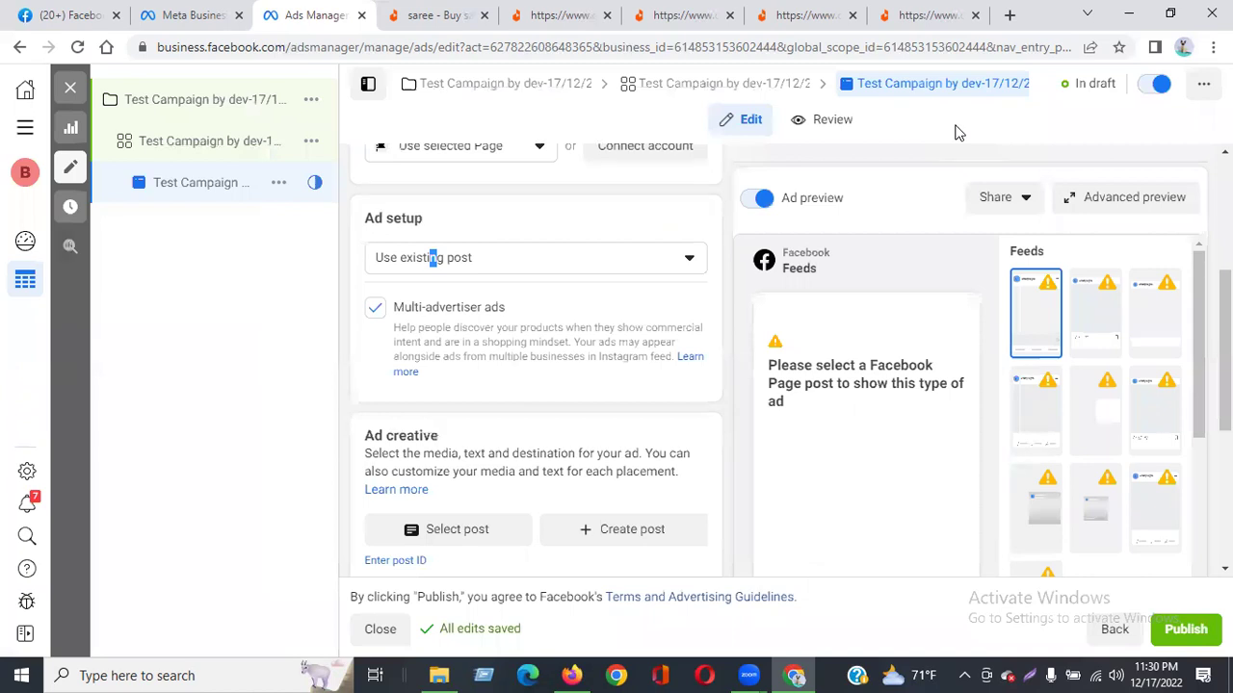
Set the ad setup to Create ad.
scroll(639, 442, "up", 2)
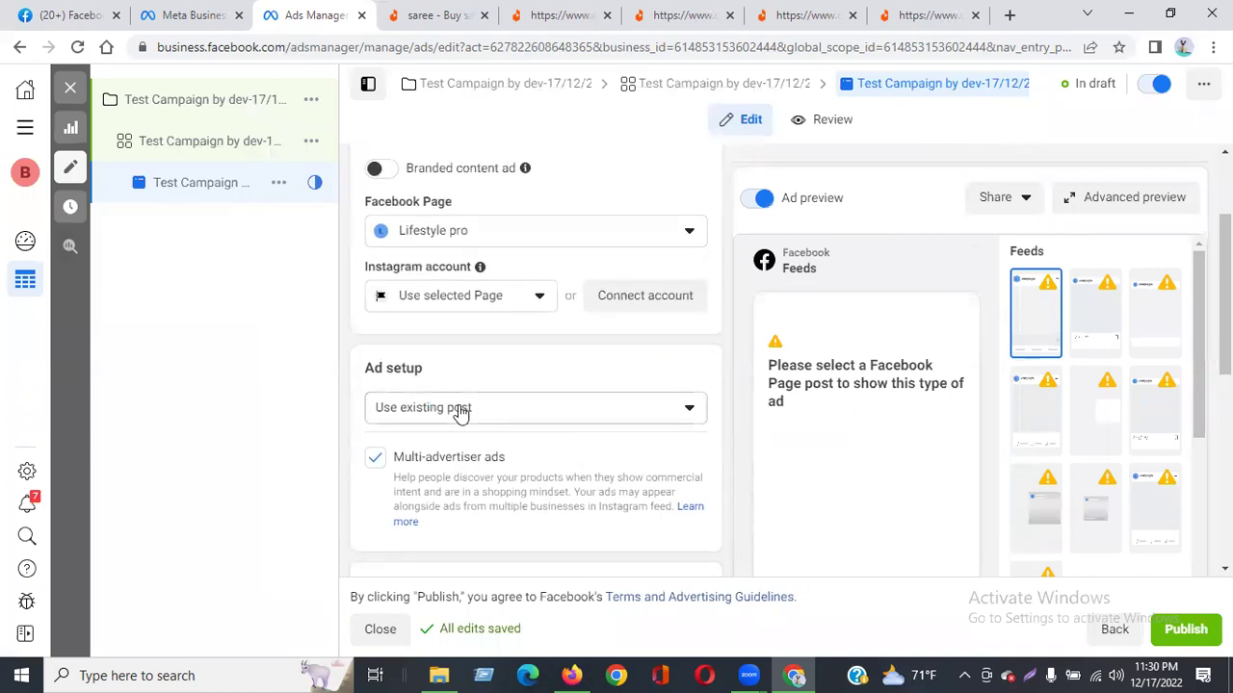
left_click(461, 411)
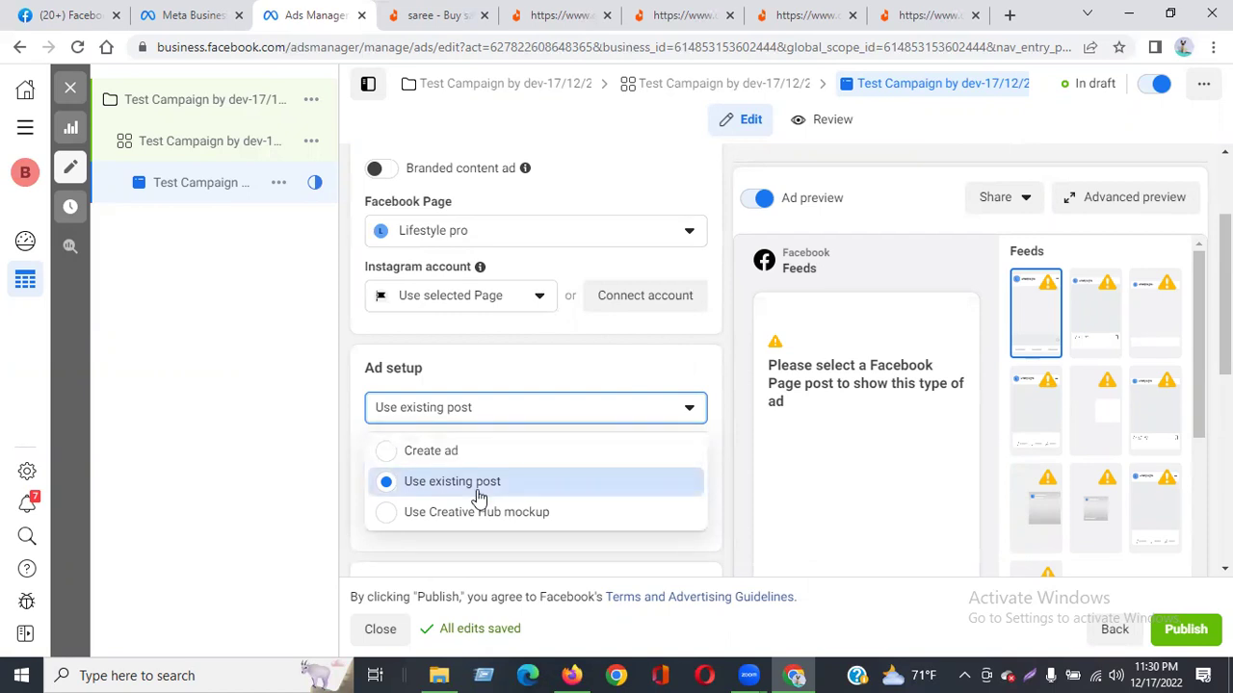
left_click(422, 452)
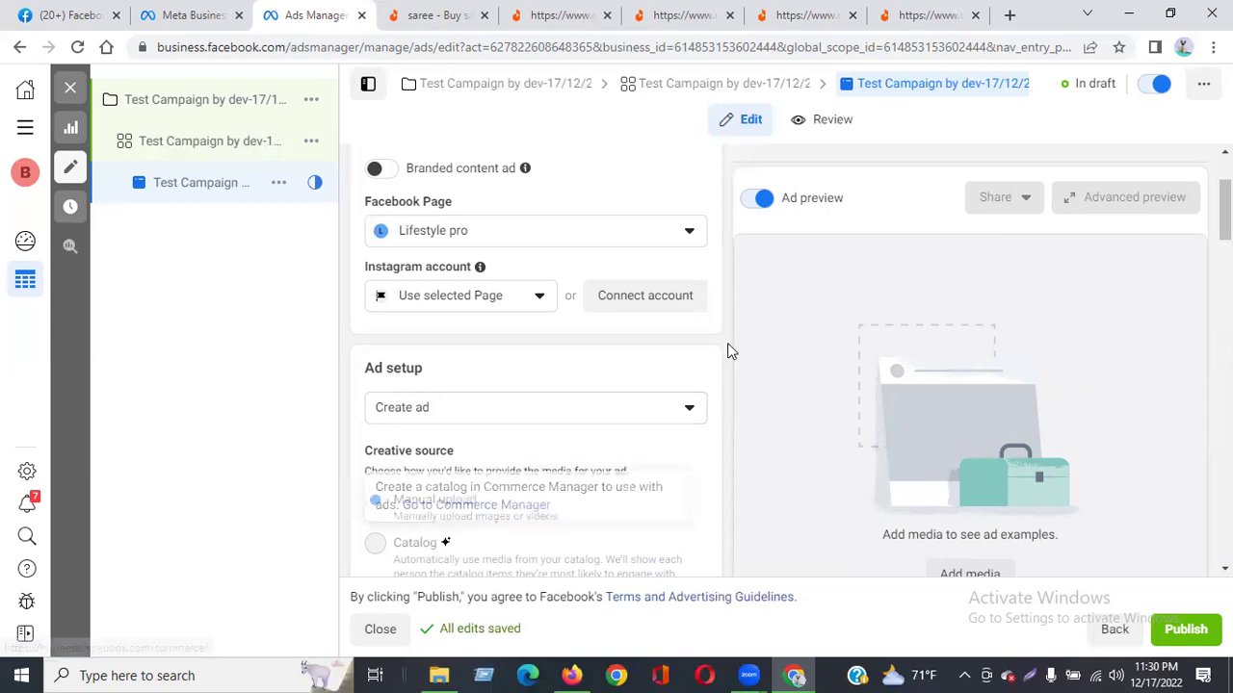
Upload the image Screenshot_1 from the test ads photo folder in Downloads and use it as the ad's media.
scroll(729, 351, "down", 3)
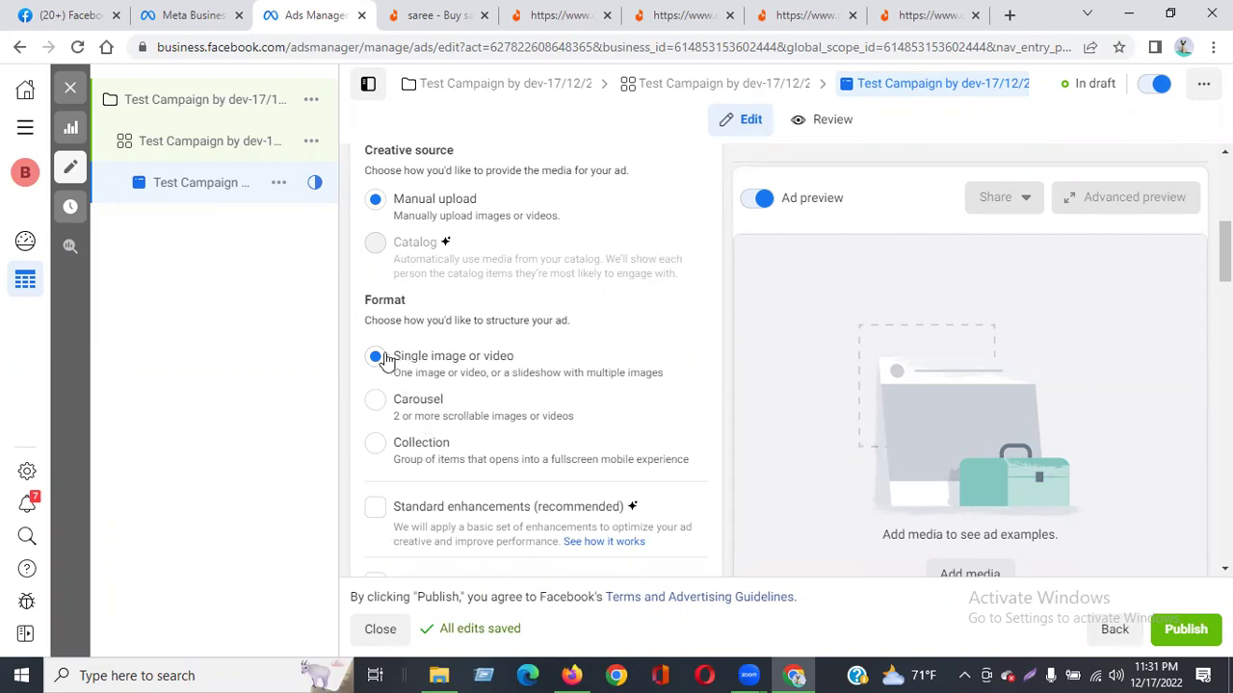
scroll(505, 389, "down", 1)
scroll(505, 389, "down", 3)
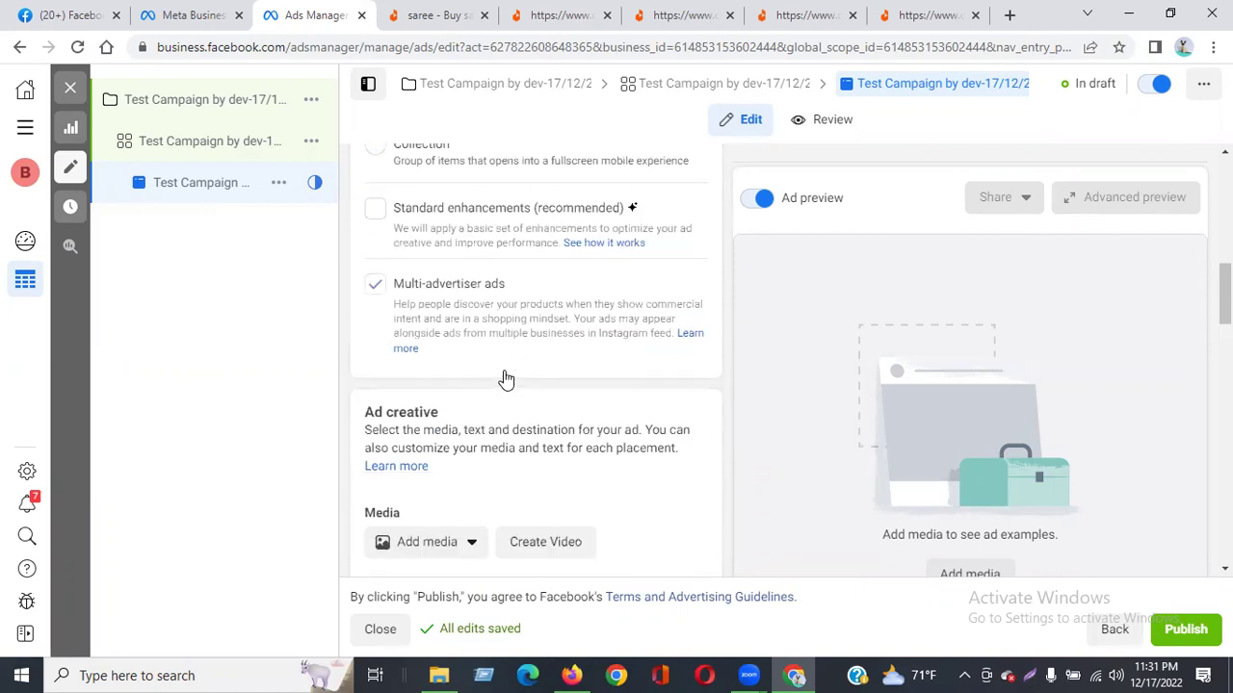
scroll(504, 375, "down", 2)
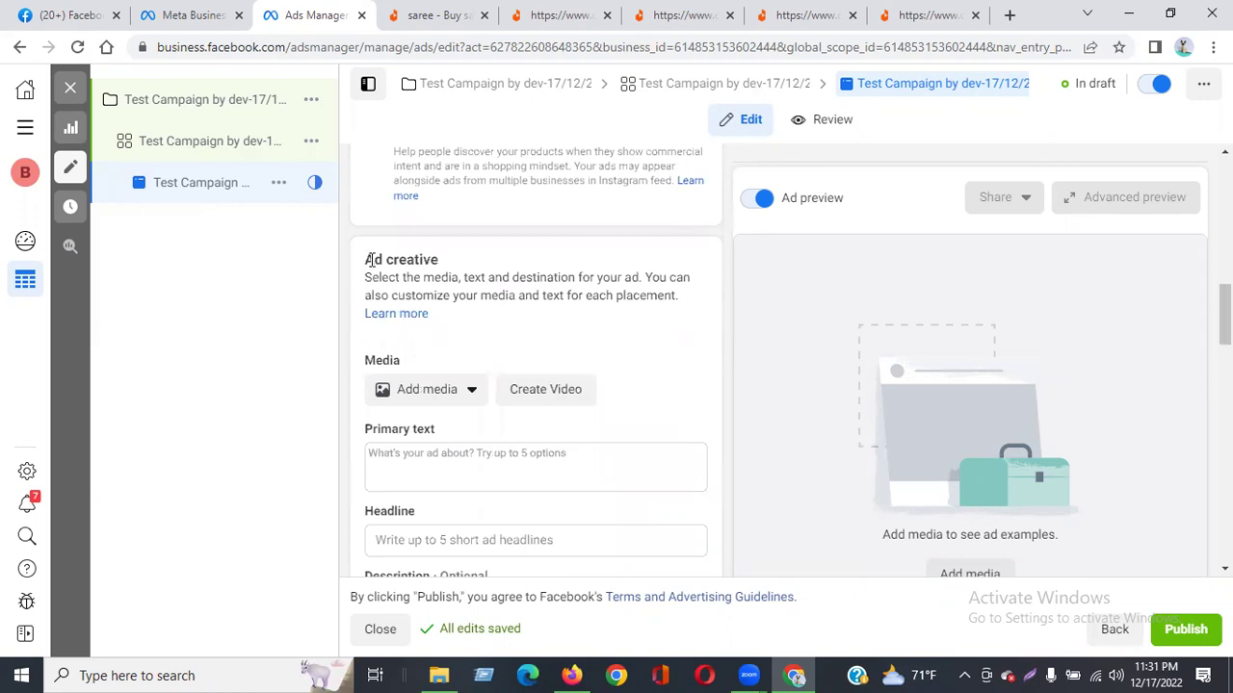
left_click(416, 397)
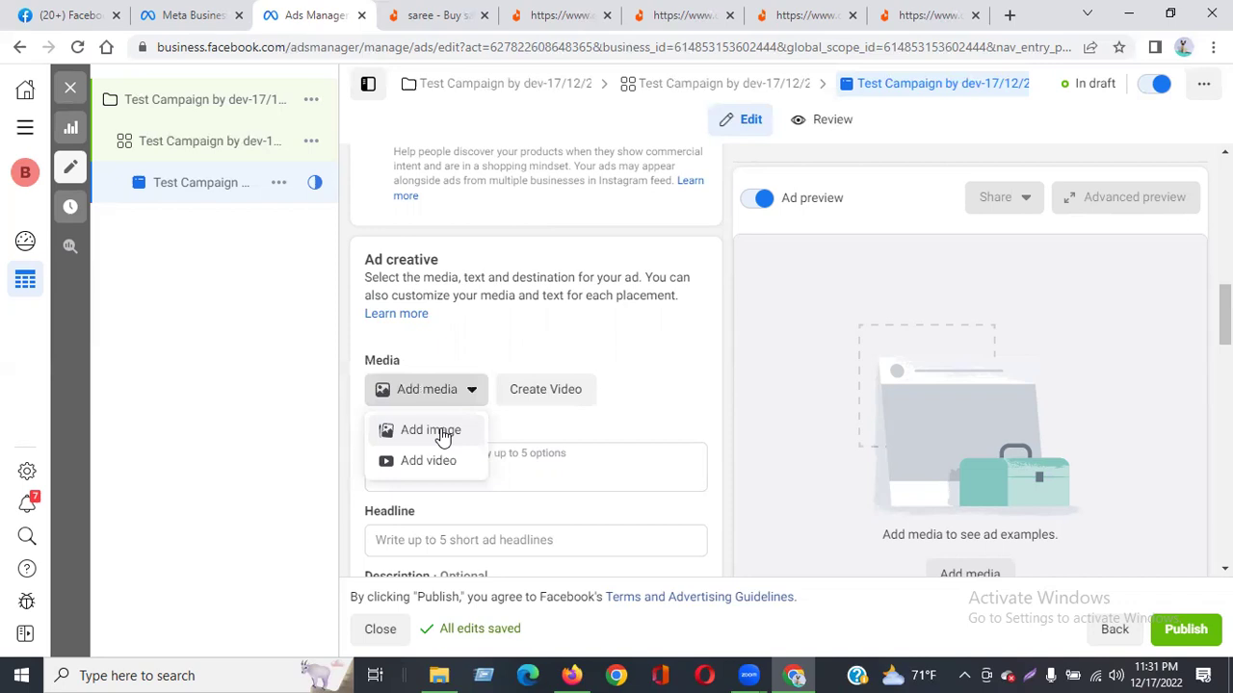
left_click(441, 431)
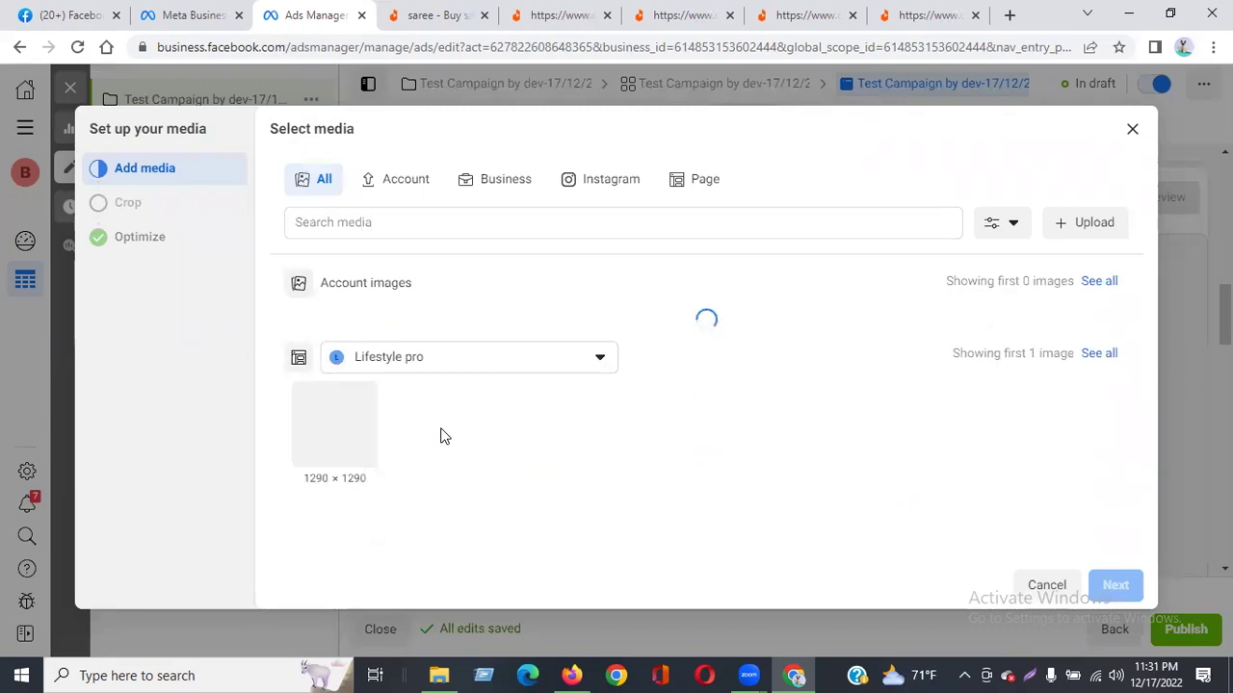
left_click(1089, 229)
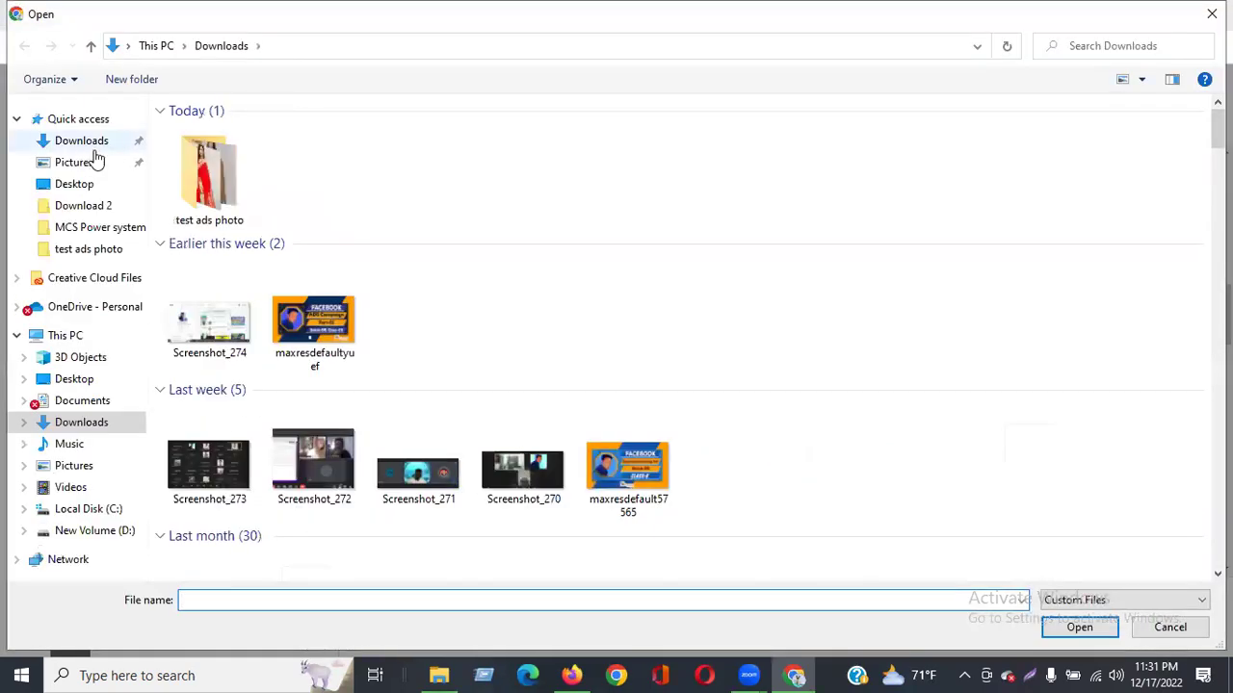
left_click(212, 181)
double_click(212, 182)
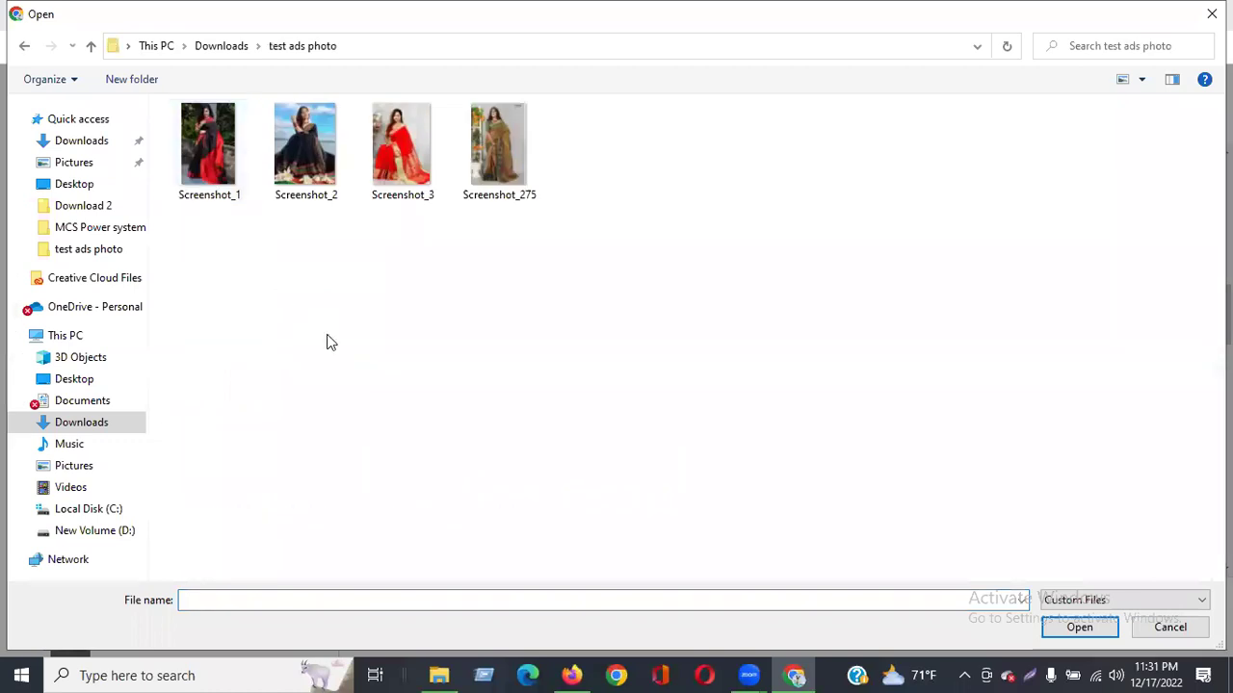
left_click(212, 146)
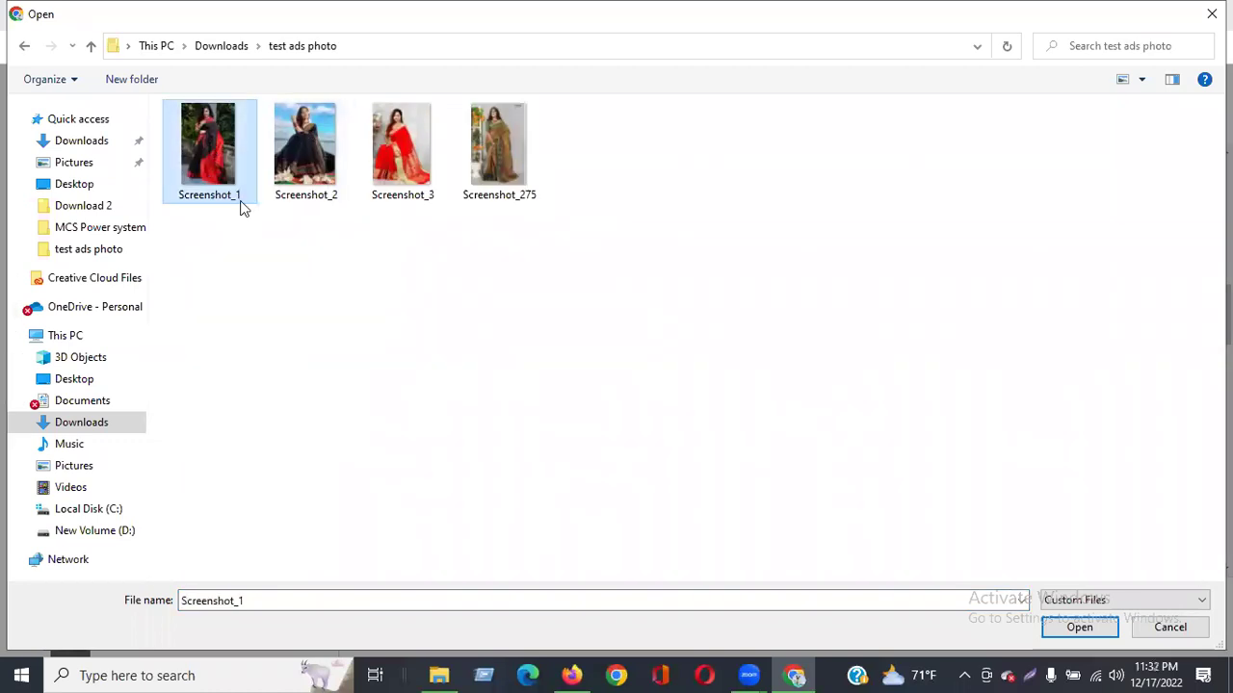
left_click(1074, 628)
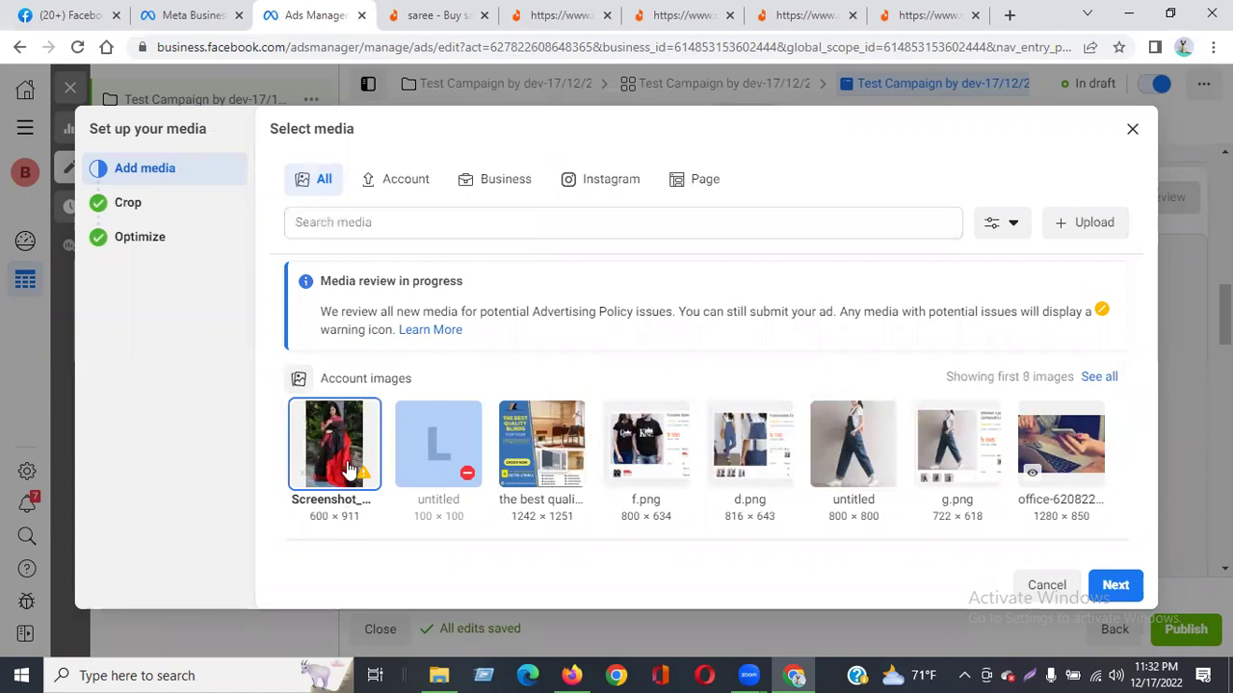
left_click(1117, 585)
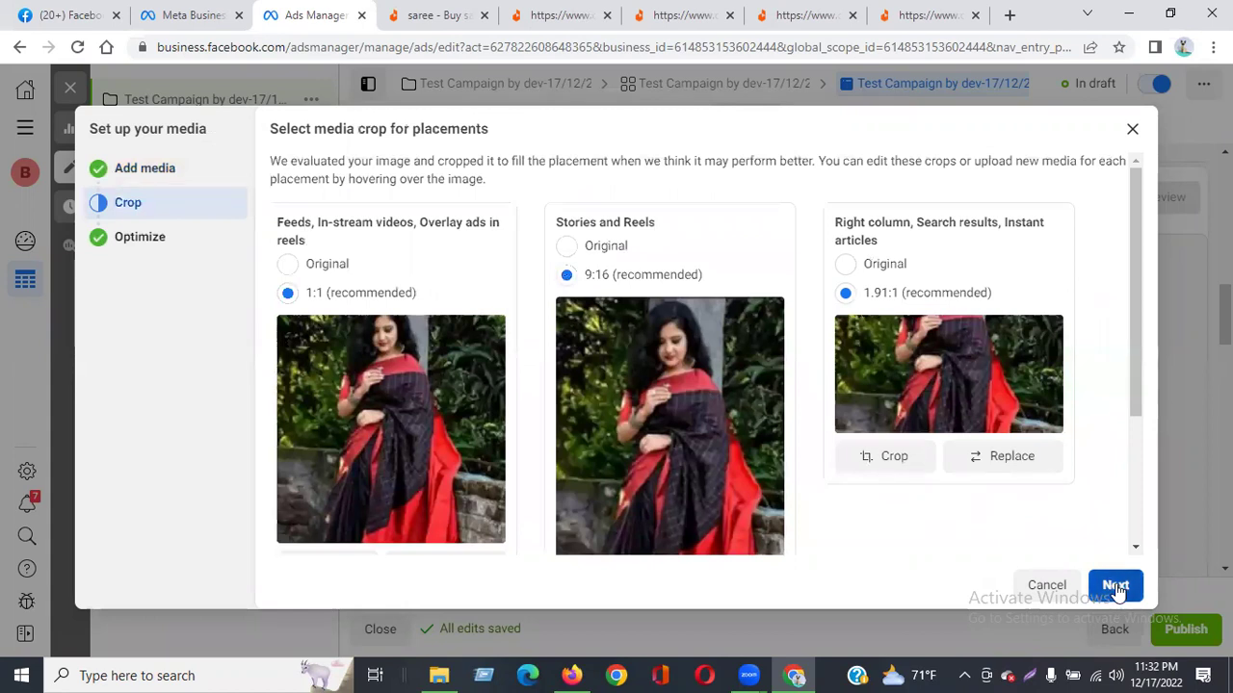
Accept the recommended crops for all placements and turn on all Advantage+ creative optimizations for the image.
left_click(1115, 585)
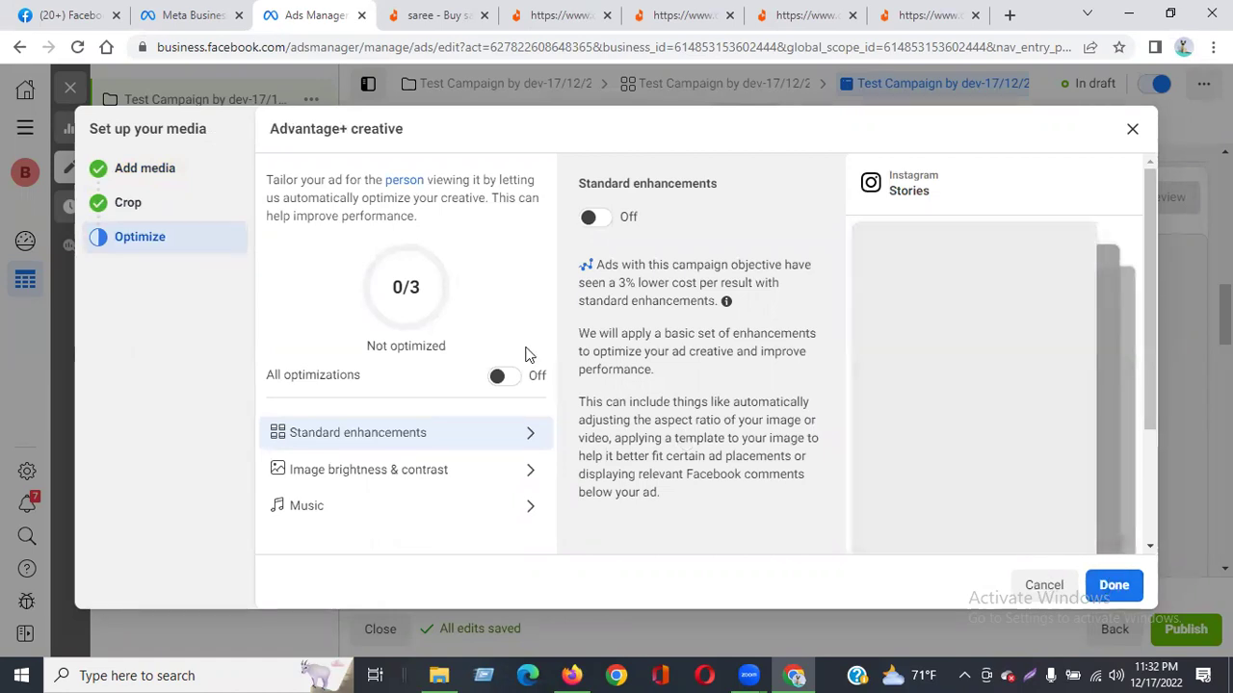
left_click(503, 377)
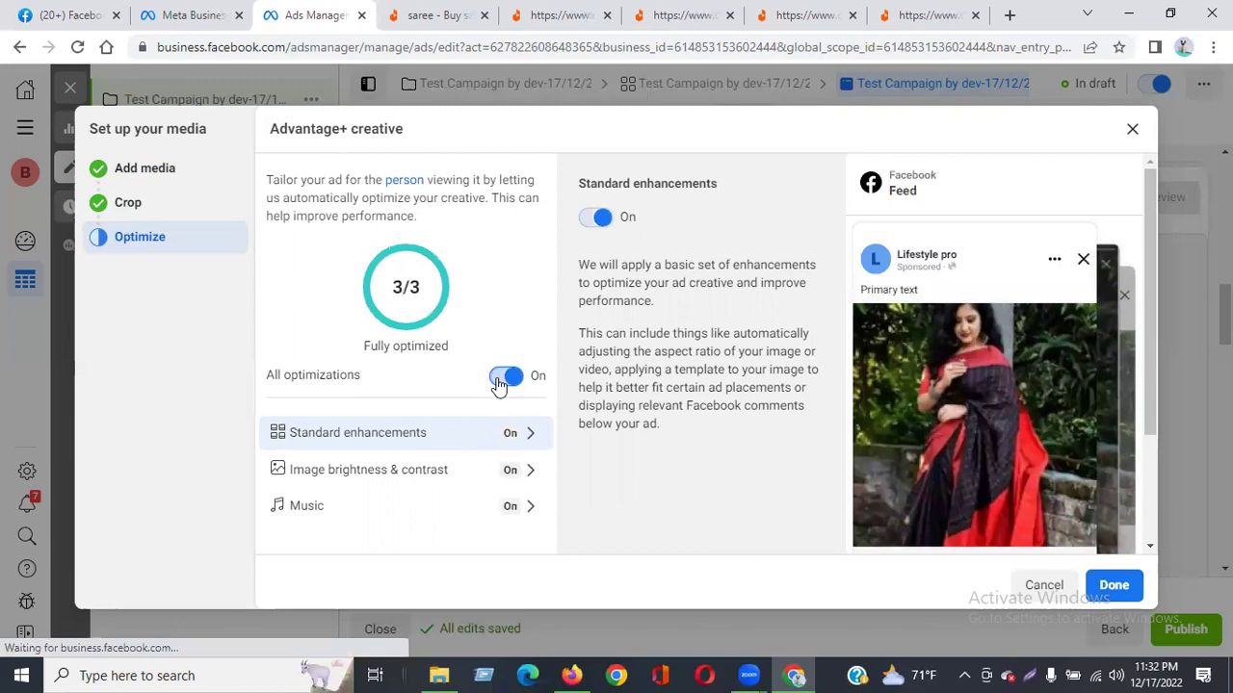
left_click(501, 380)
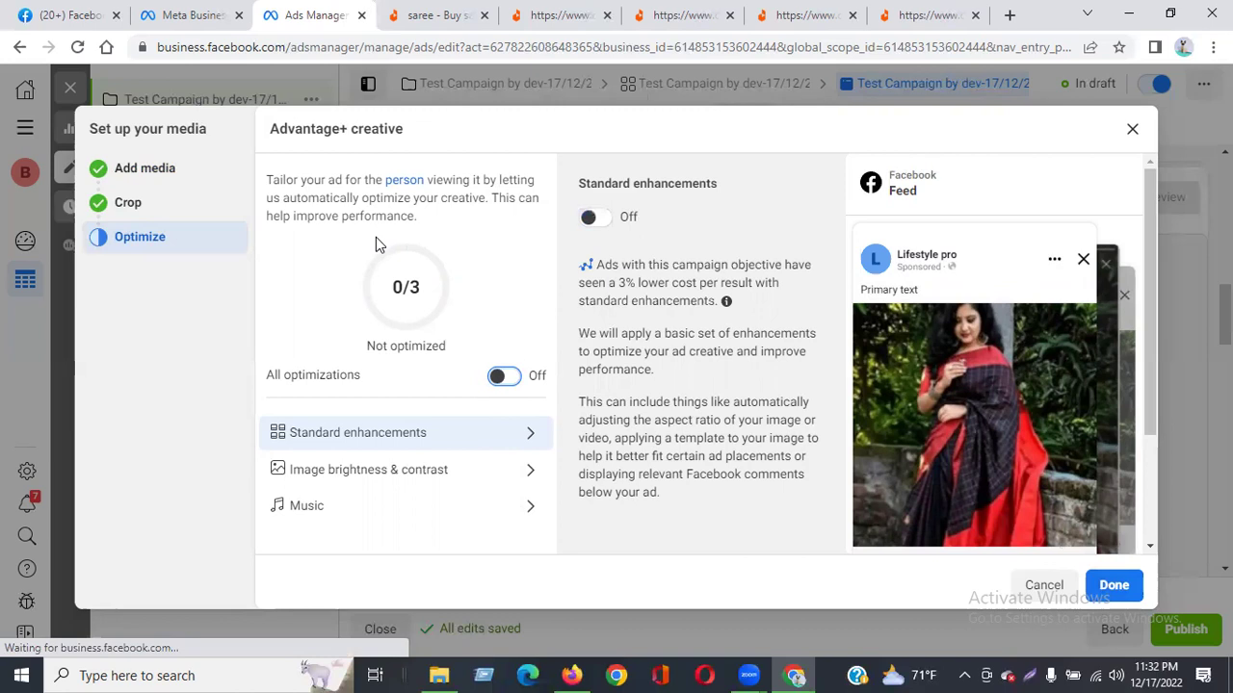
left_click(508, 379)
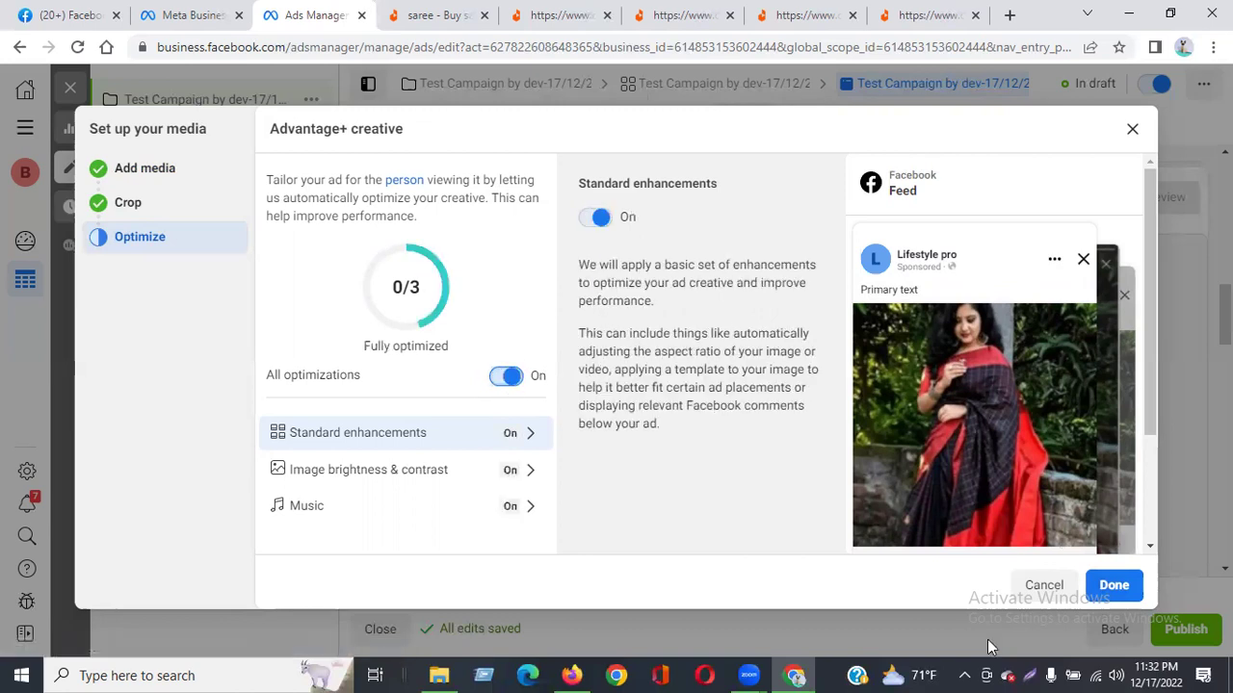
left_click(1113, 585)
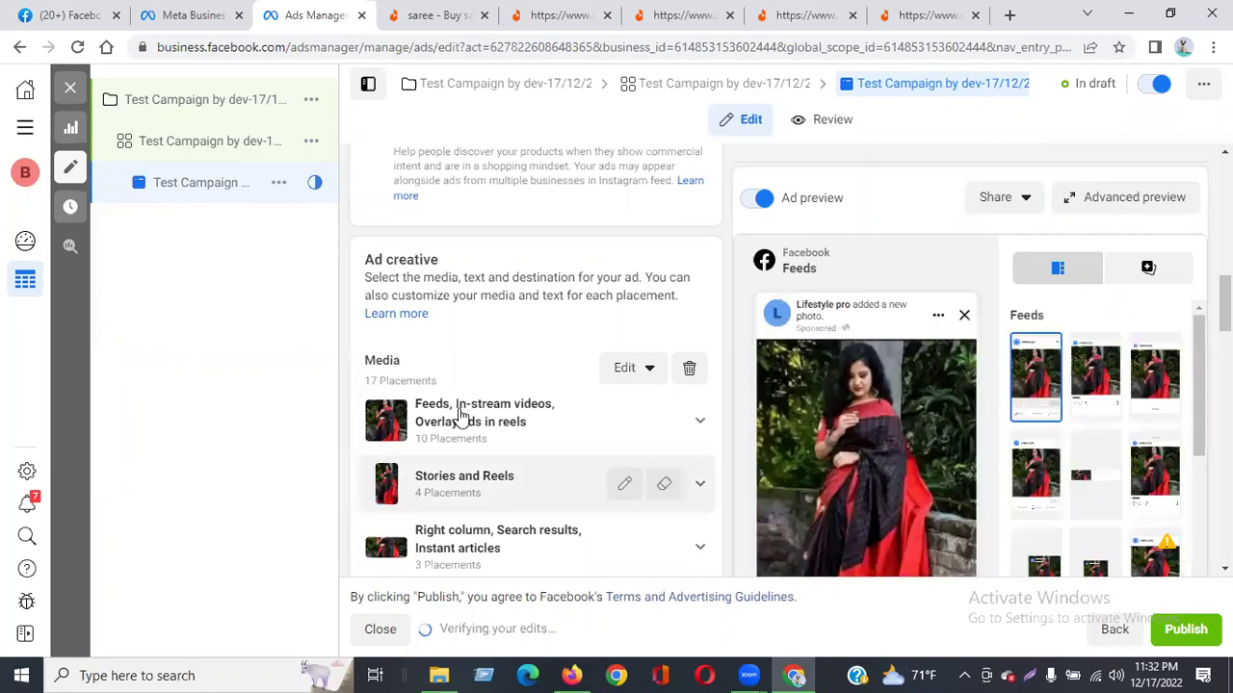
Examine the ad's primary text, headline, website destination, call extension and tracking fields along with the ad preview.
scroll(460, 414, "down", 5)
scroll(460, 411, "down", 1)
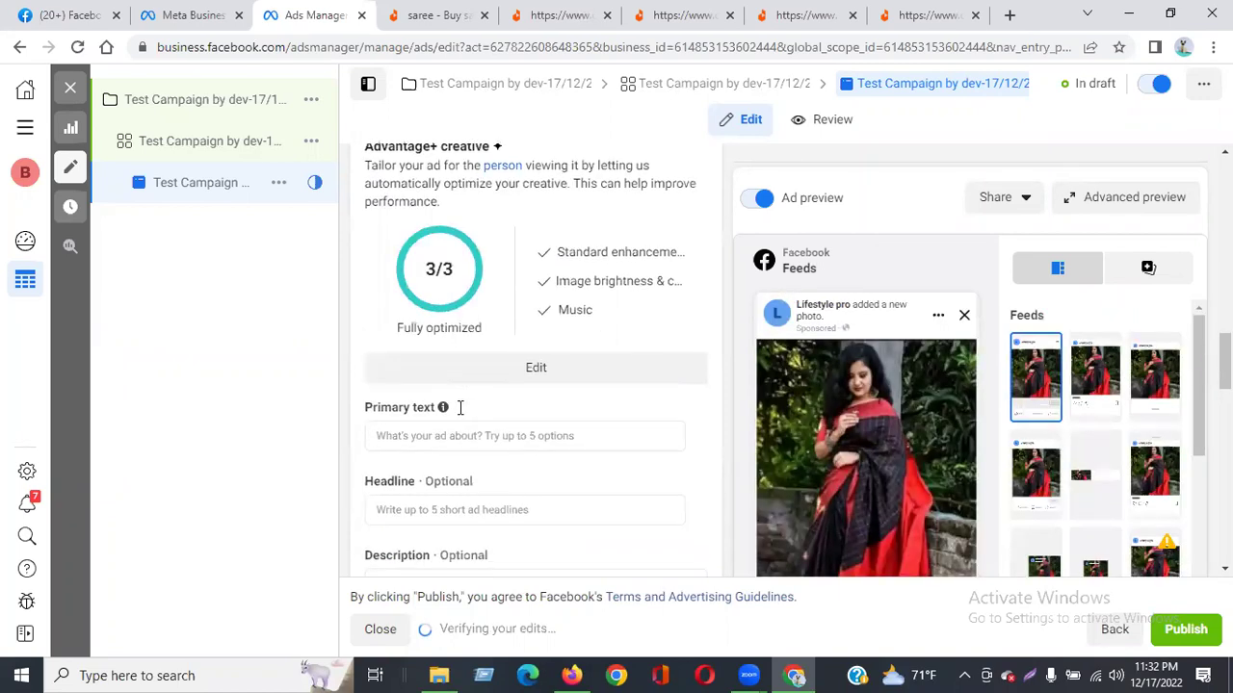
scroll(460, 408, "down", 2)
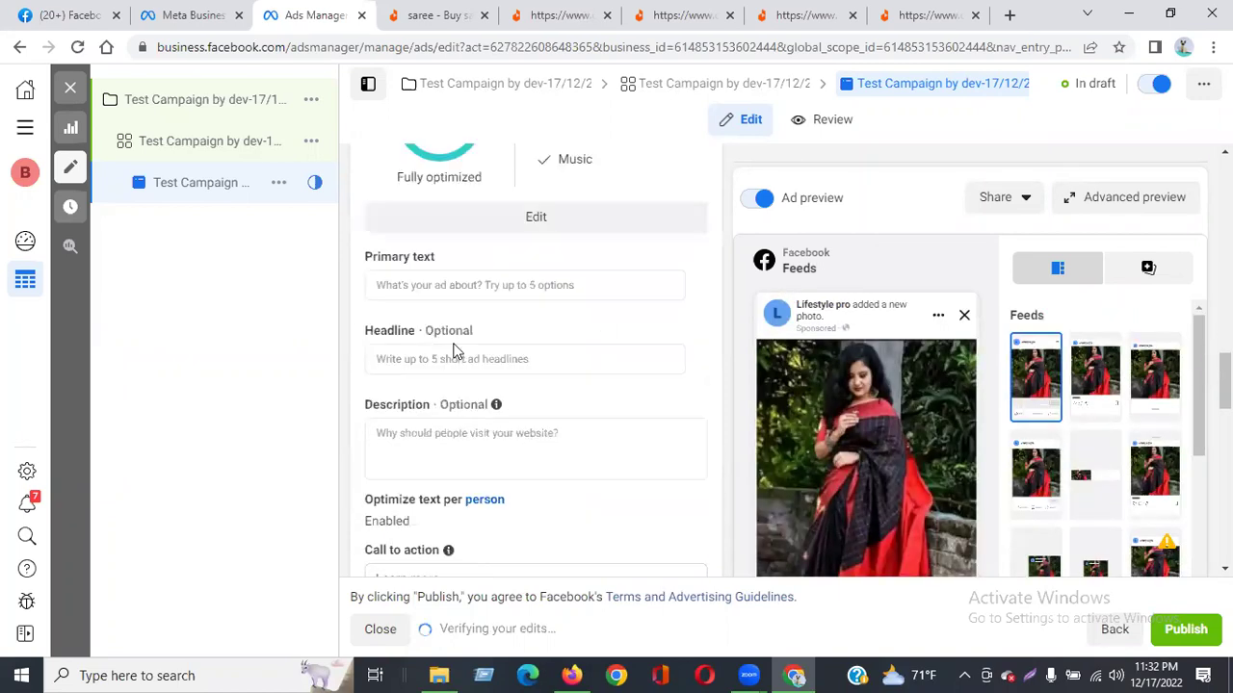
left_click(426, 284)
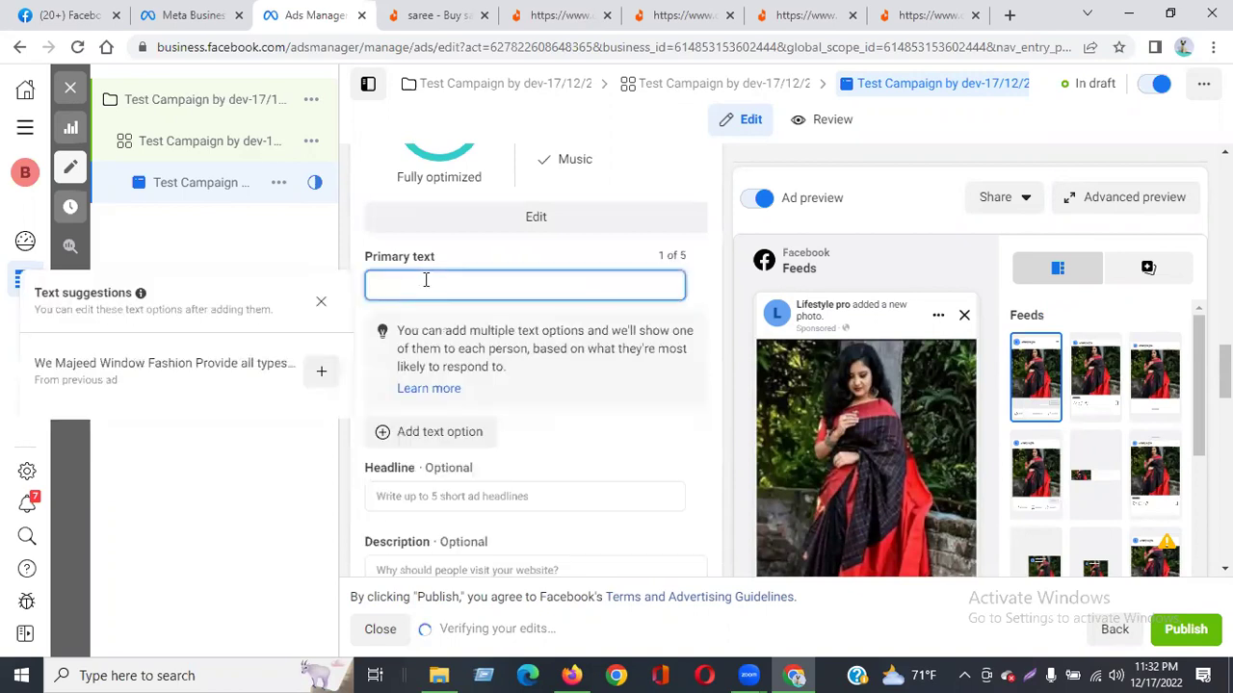
left_click(514, 496)
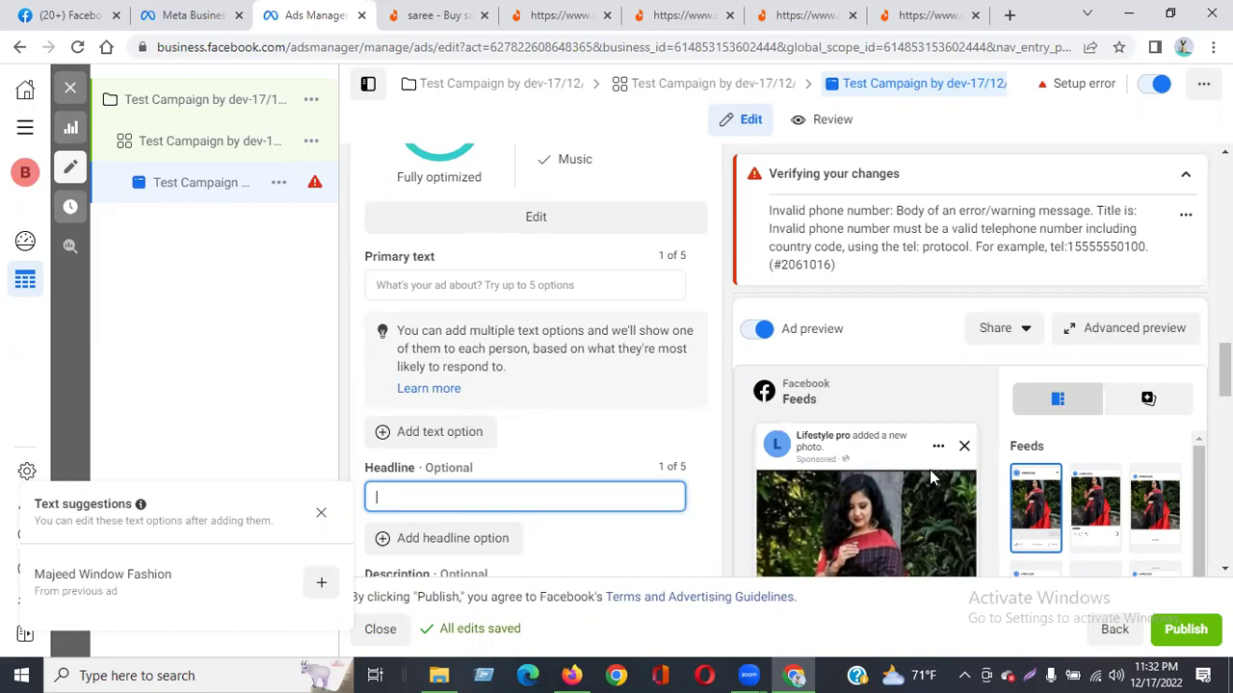
scroll(929, 469, "down", 10)
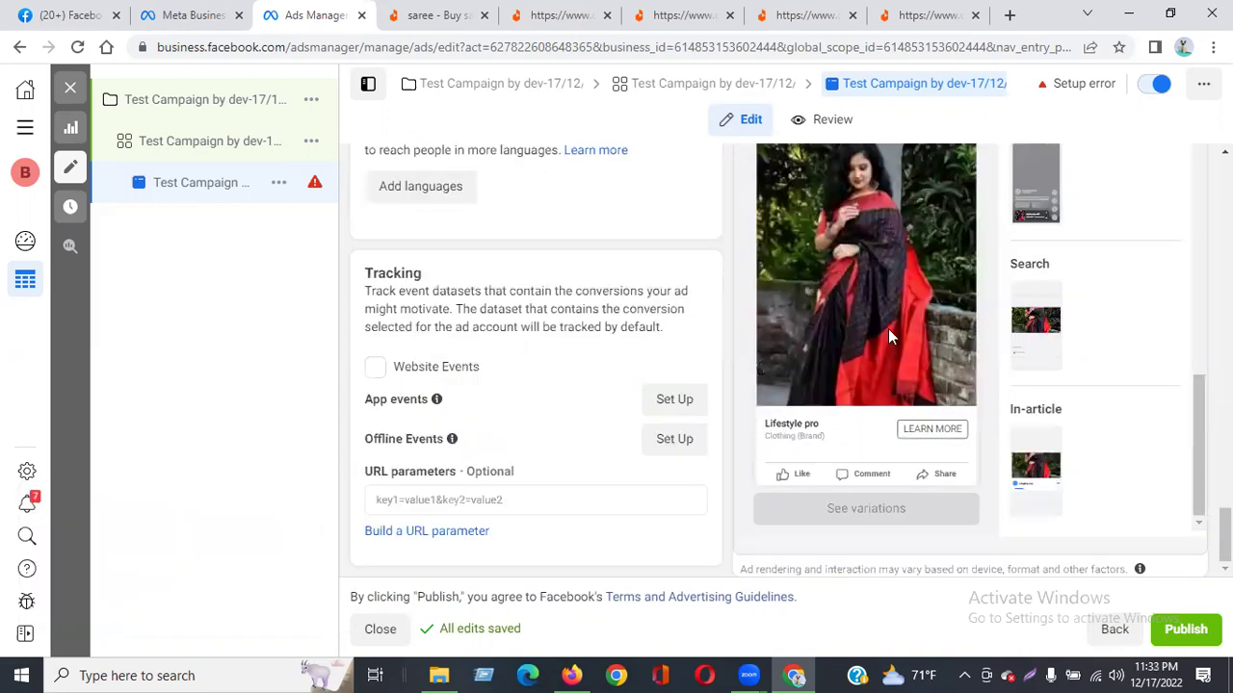
scroll(870, 457, "up", 8)
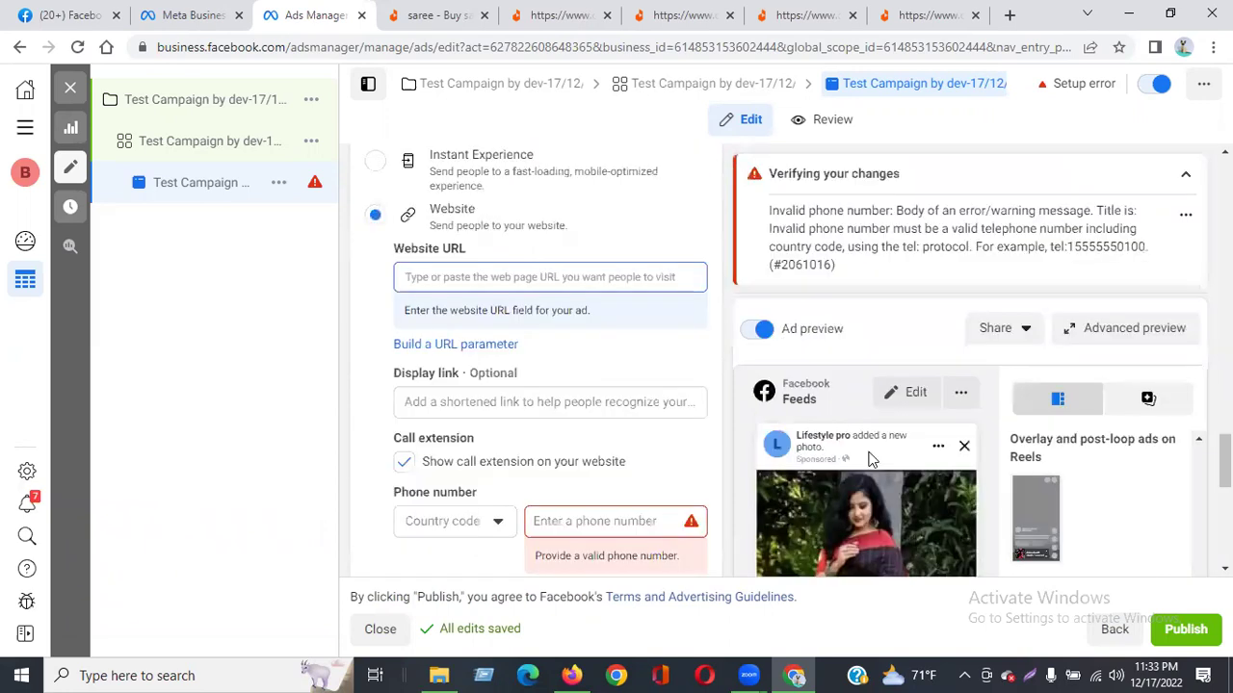
scroll(539, 386, "up", 5)
left_click(434, 199)
scroll(545, 449, "up", 2)
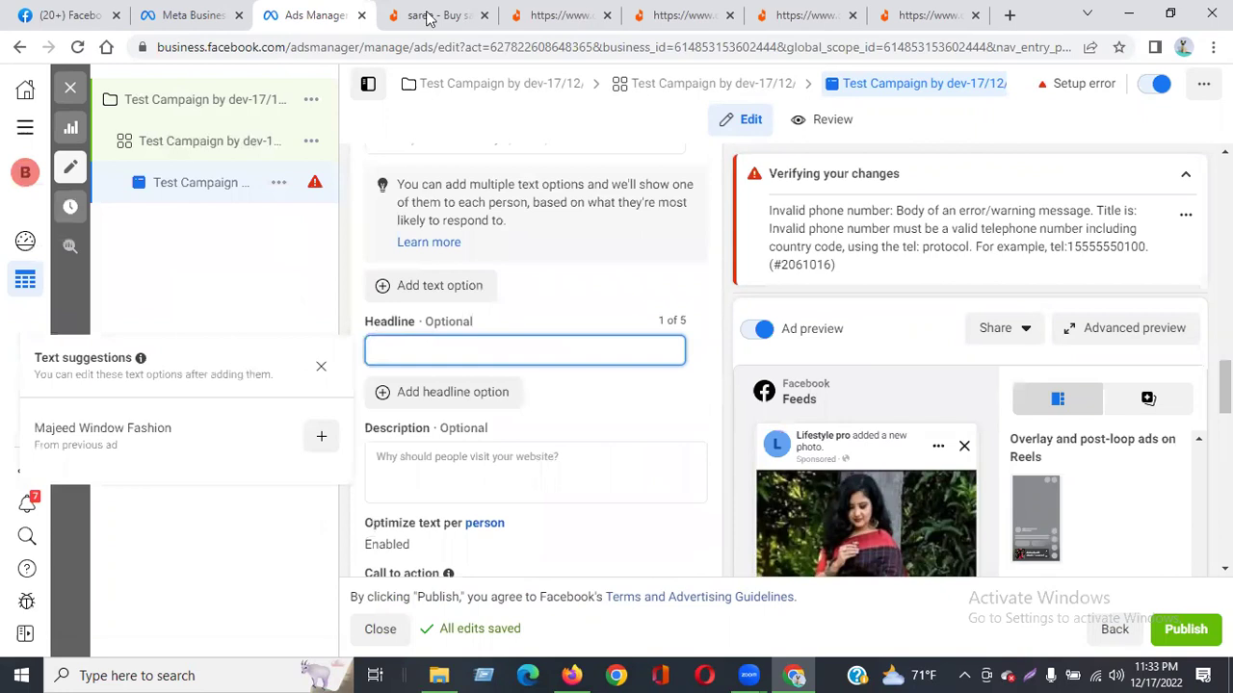
Look through the open Daraz product pages, compare them with the ad preview, and bring up the page for the pictured saree.
left_click(547, 17)
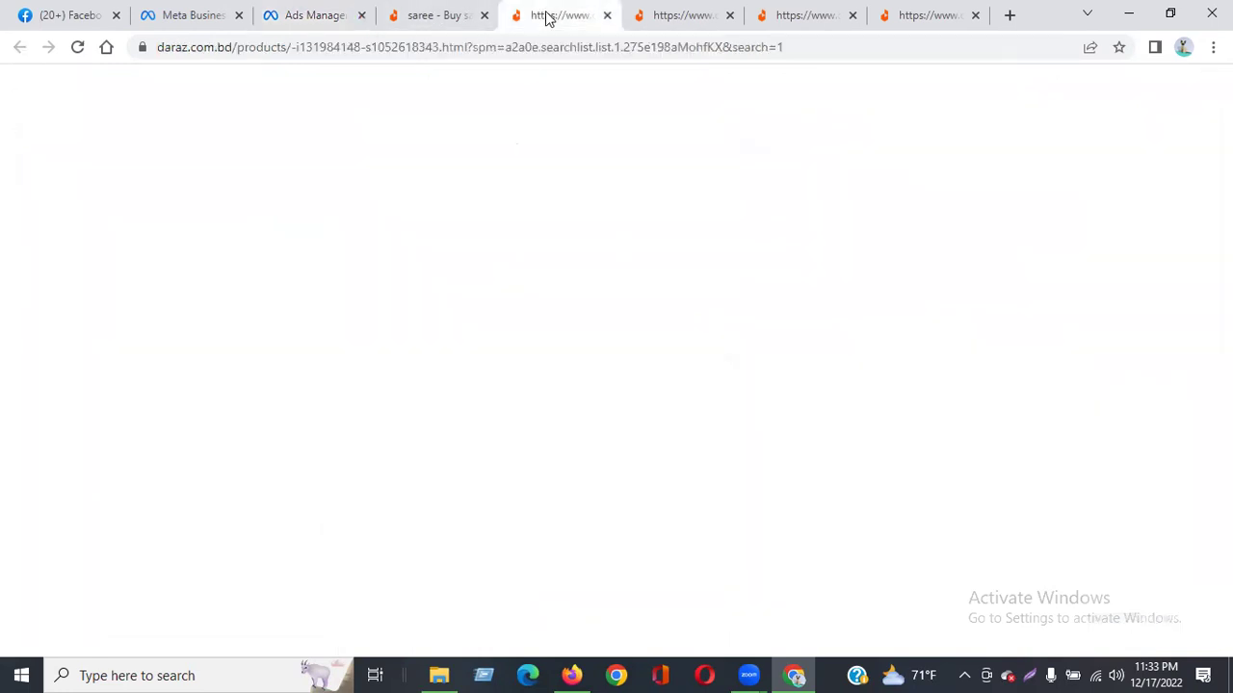
left_click(903, 16)
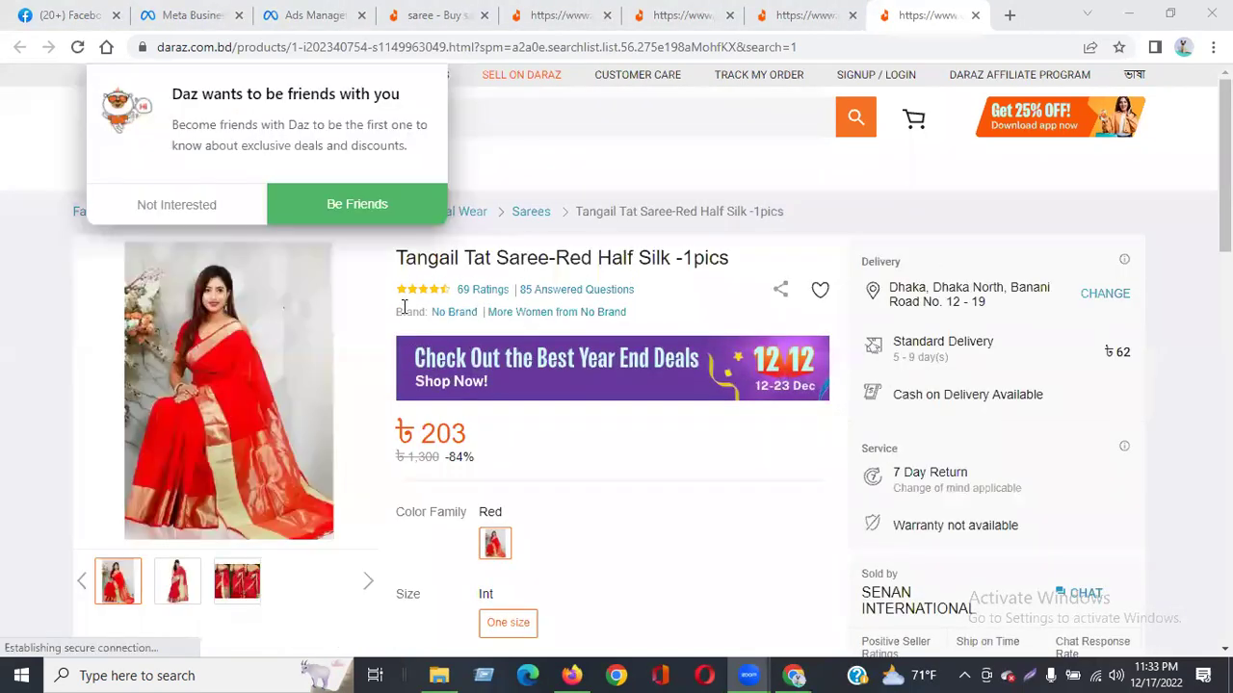
left_click(790, 18)
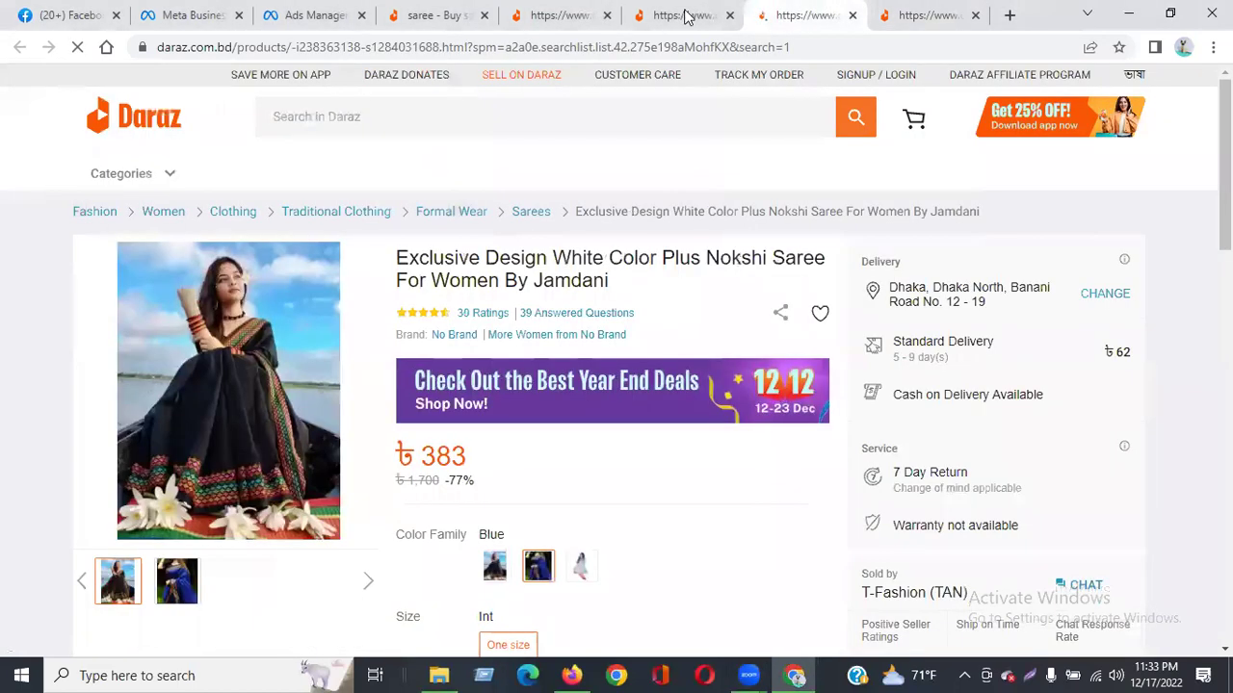
left_click(686, 16)
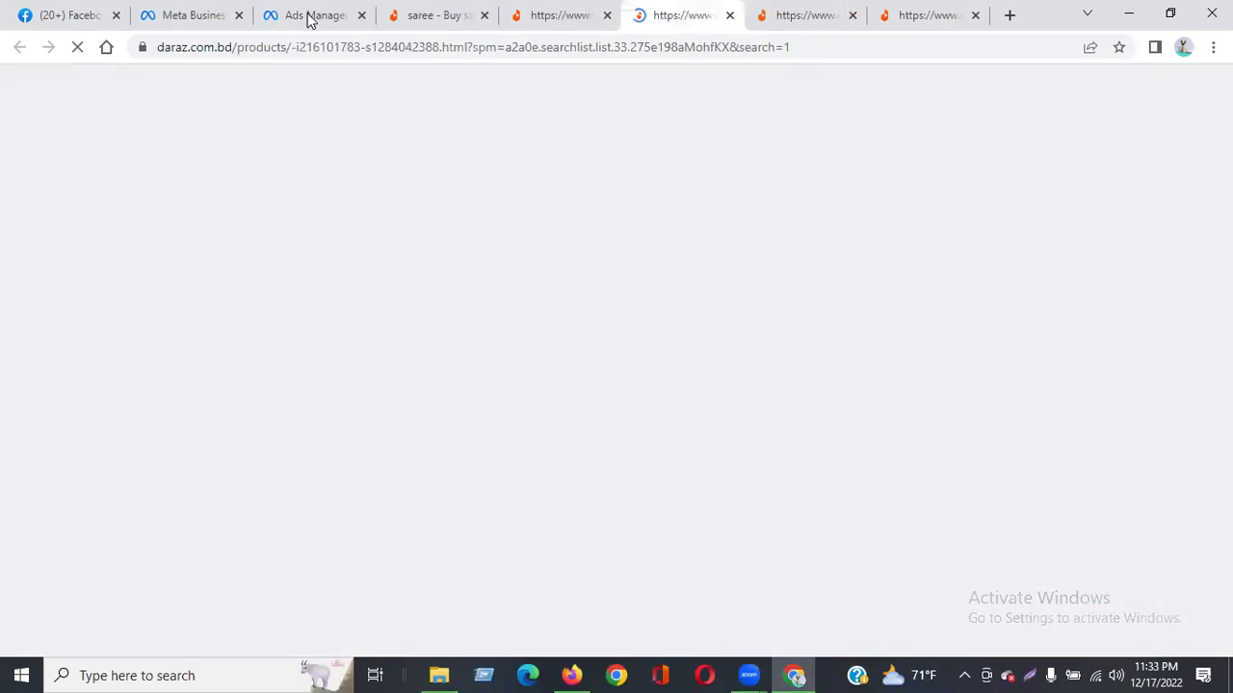
left_click(310, 17)
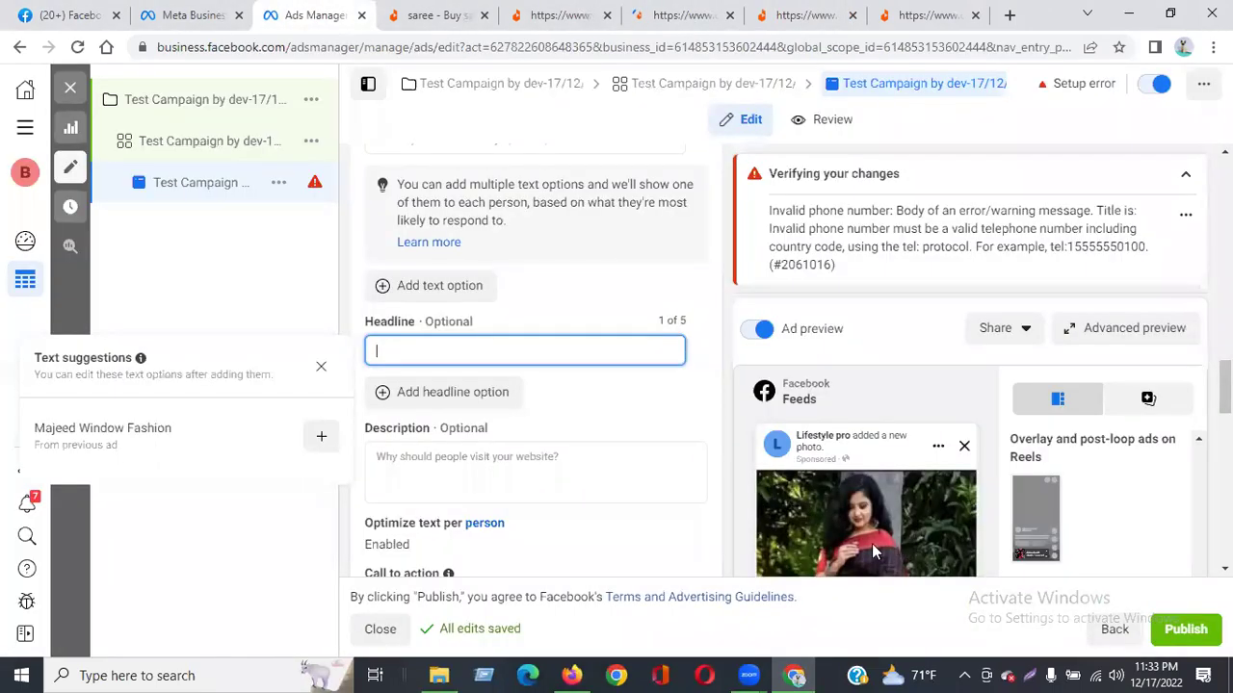
left_click(680, 16)
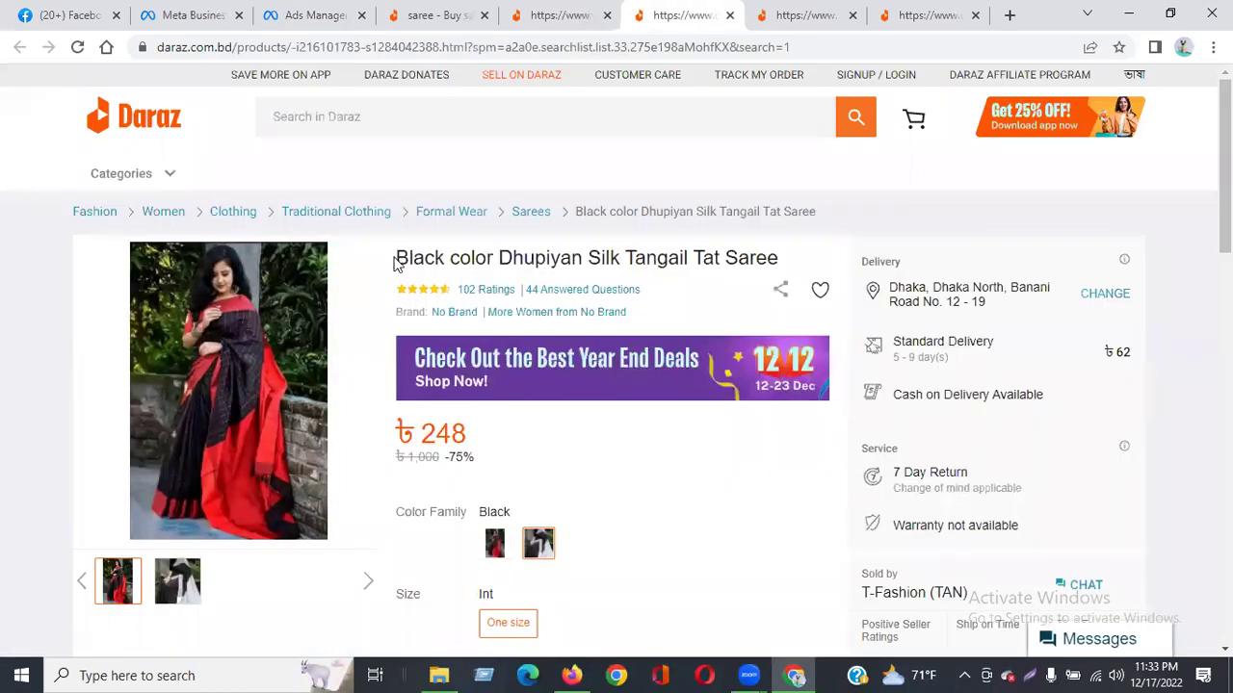
Copy the product title "Black color Dhupiyan Silk Tangail Tat Saree" from the Daraz page.
left_click_drag(595, 258, 662, 261)
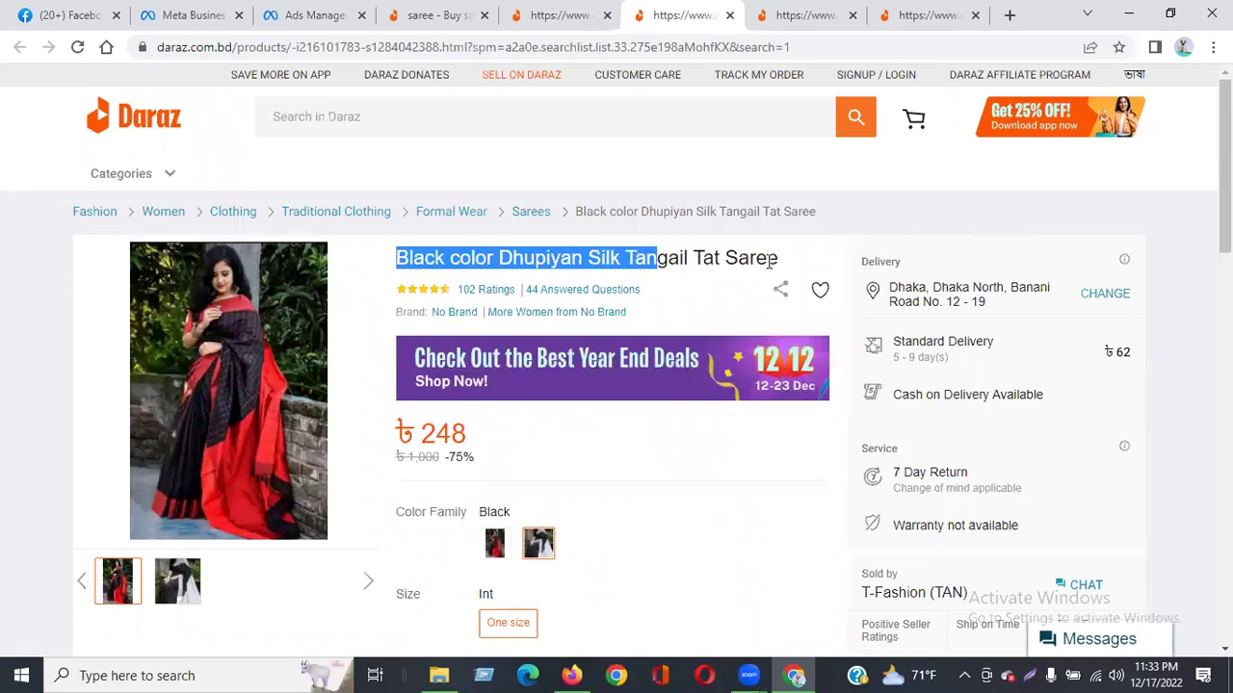
left_click_drag(785, 269, 790, 269)
key("ctrl+c")
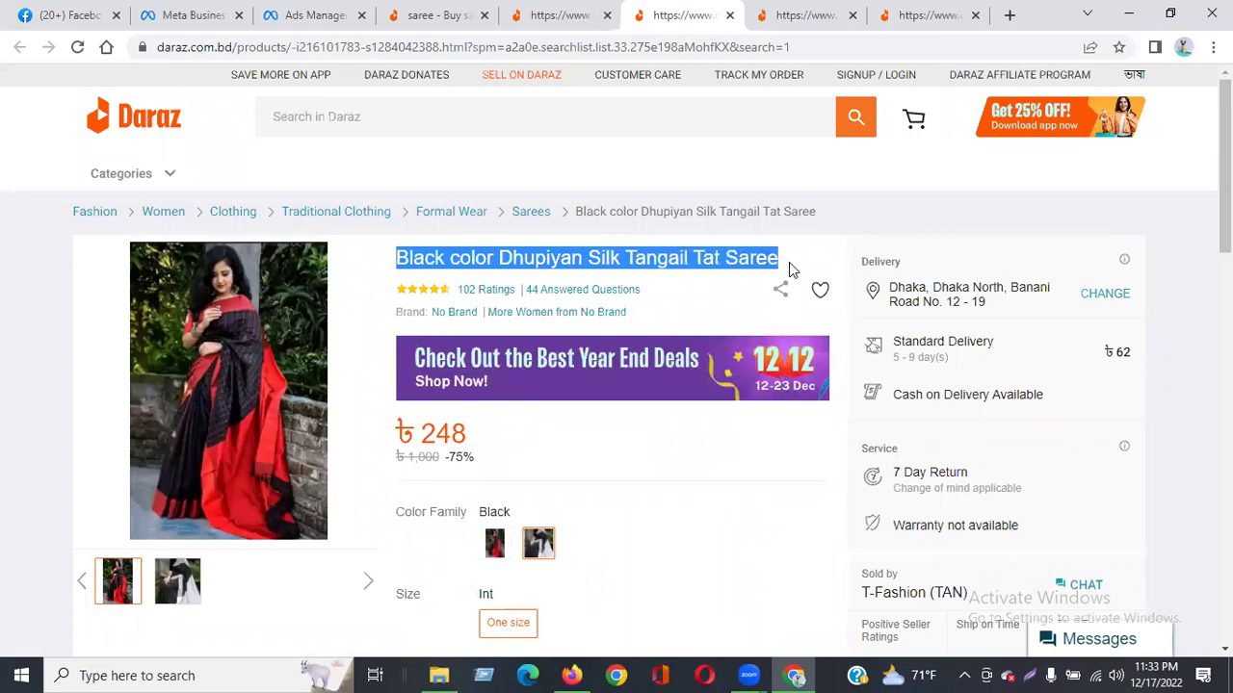
right_click(722, 256)
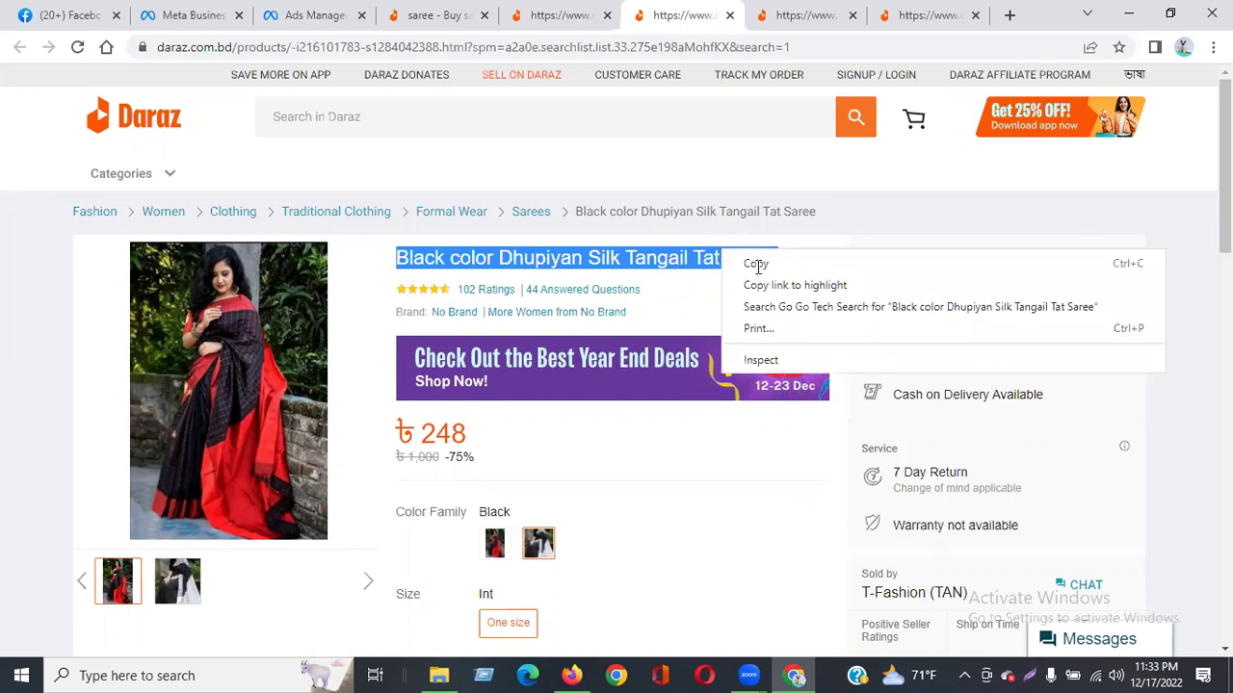
Switch back to Ads Manager and paste "Black color Dhupiyan Silk Tangail Tat Saree" as the ad's headline.
left_click(511, 8)
key("ctrl+3")
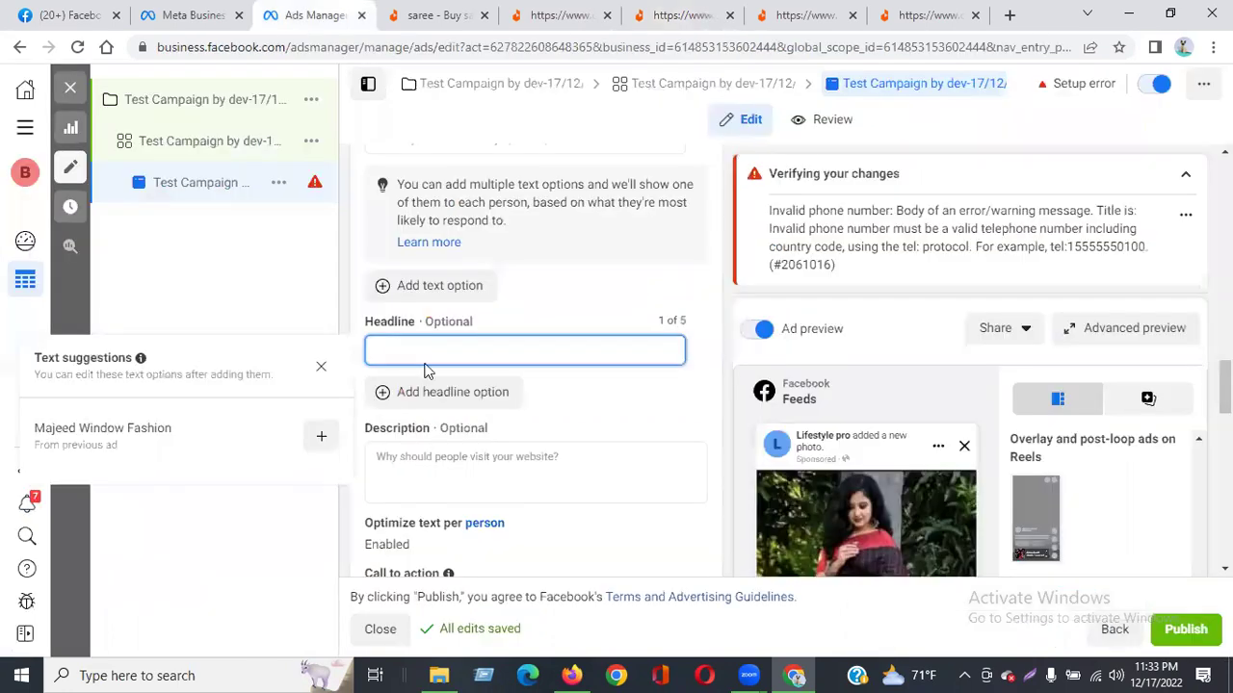
key("shift+F10")
left_click(458, 488)
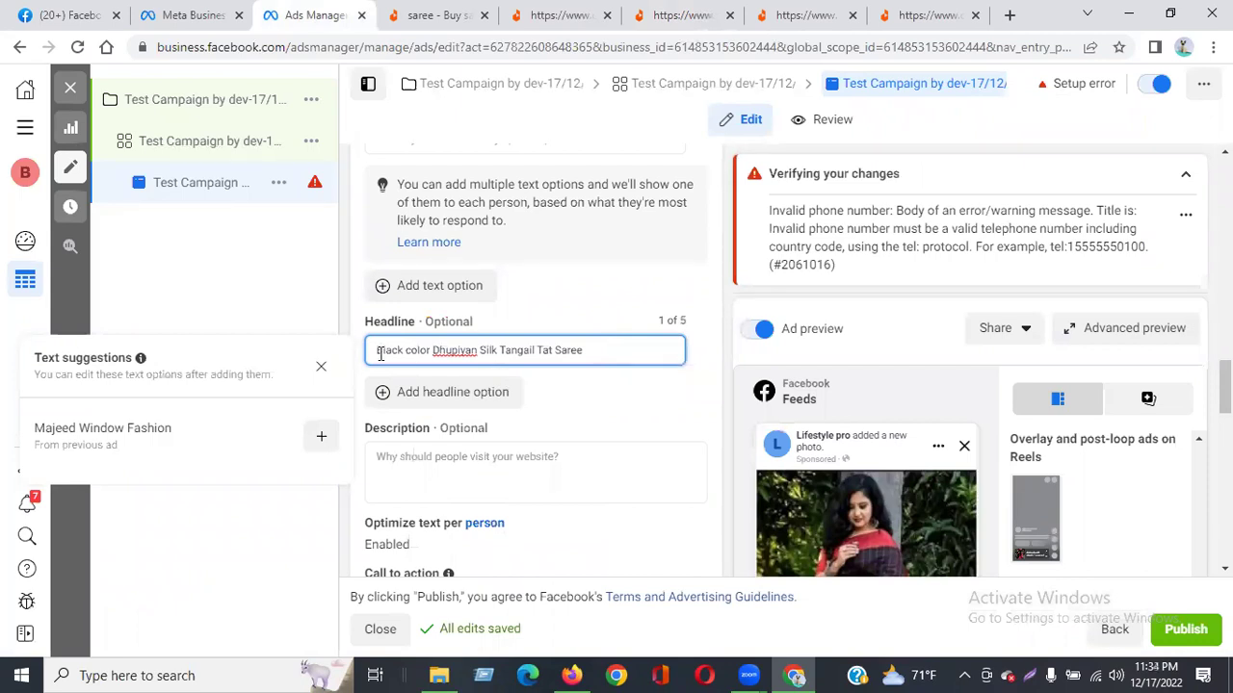
scroll(424, 346, "up", 3)
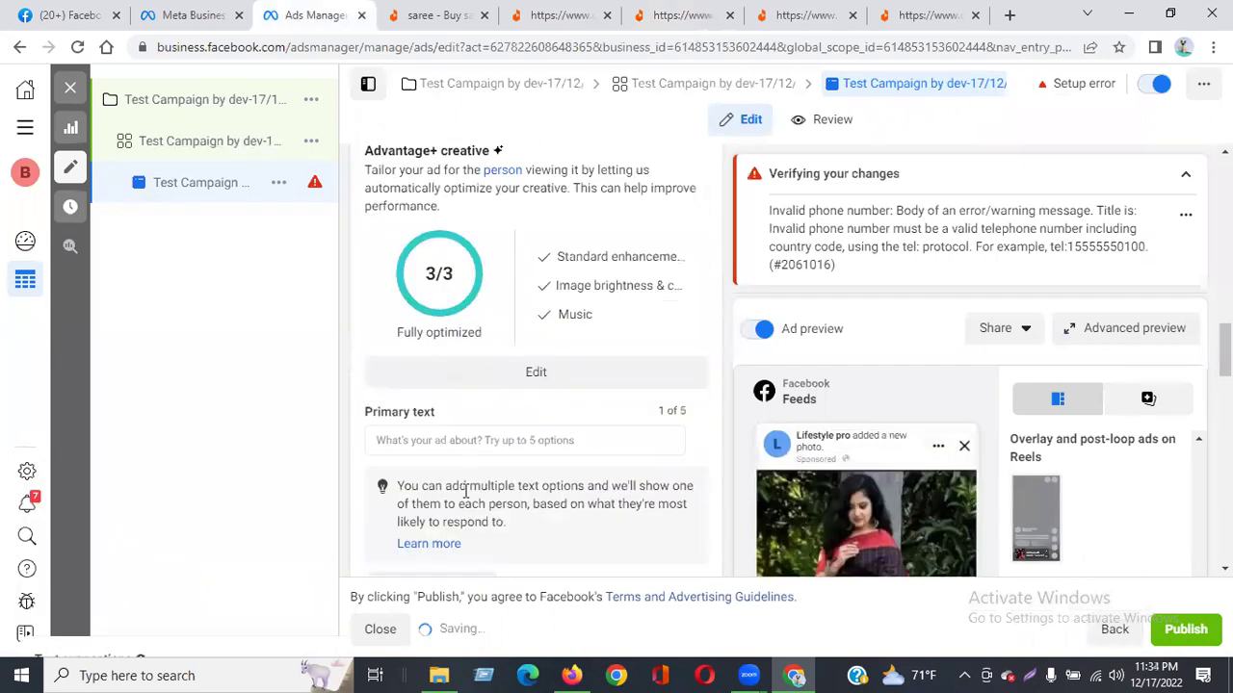
scroll(465, 478, "down", 2)
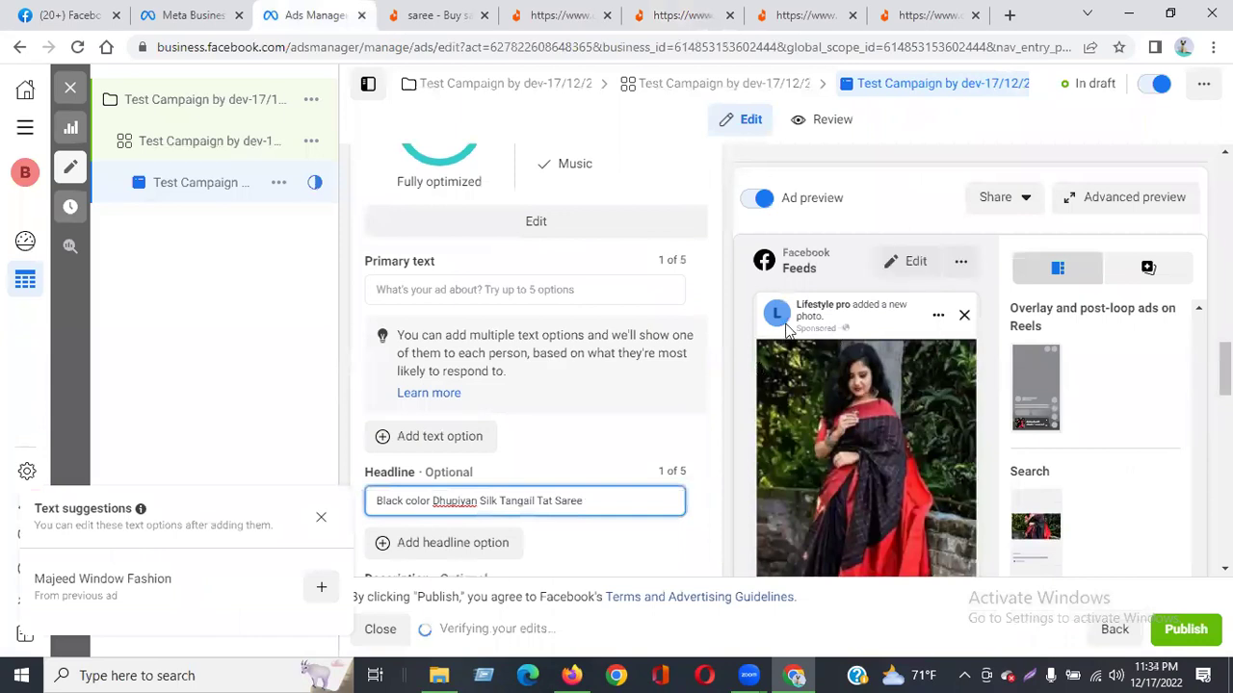
Examine the ad's headline, description, call to action, website destination and tracking settings alongside the updated ad preview.
scroll(872, 479, "down", 8)
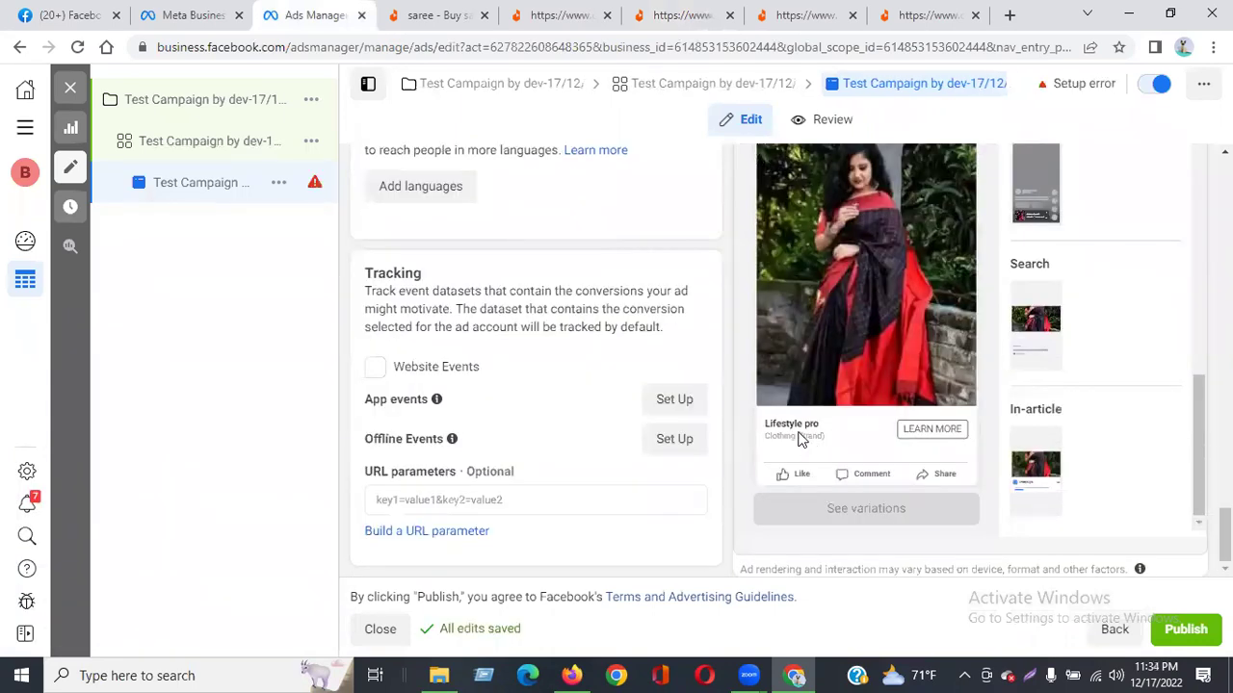
scroll(801, 438, "up", 6)
scroll(648, 272, "up", 5)
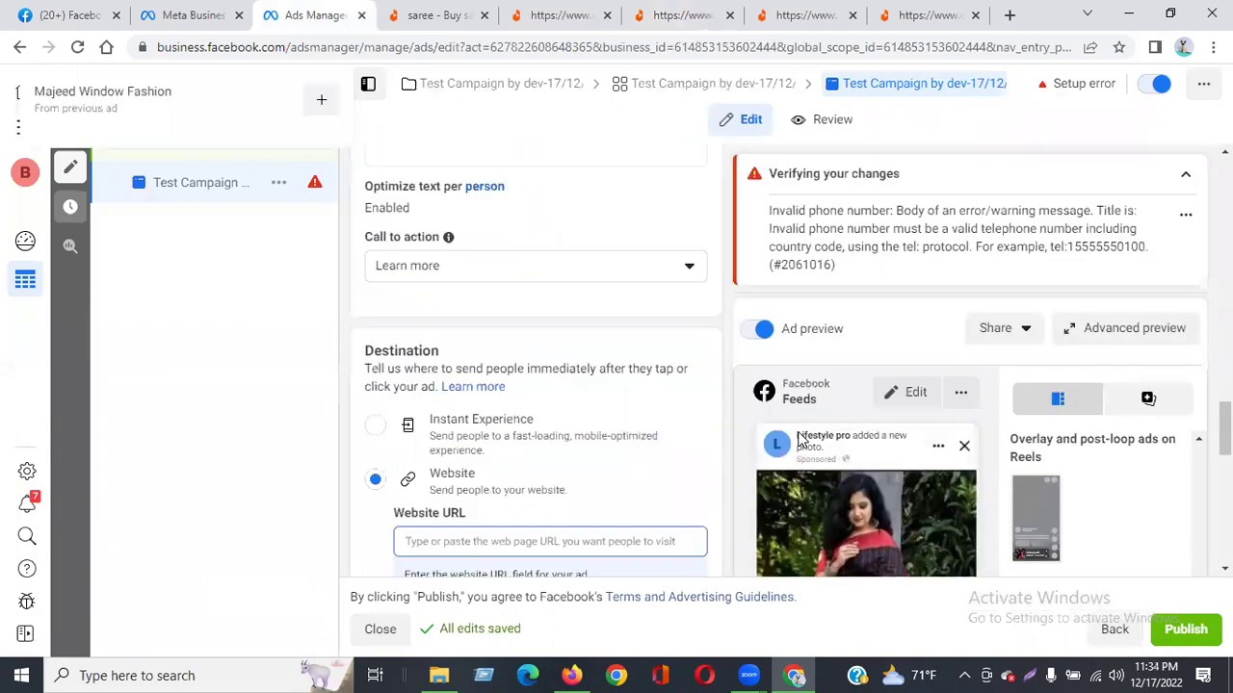
left_click(647, 273)
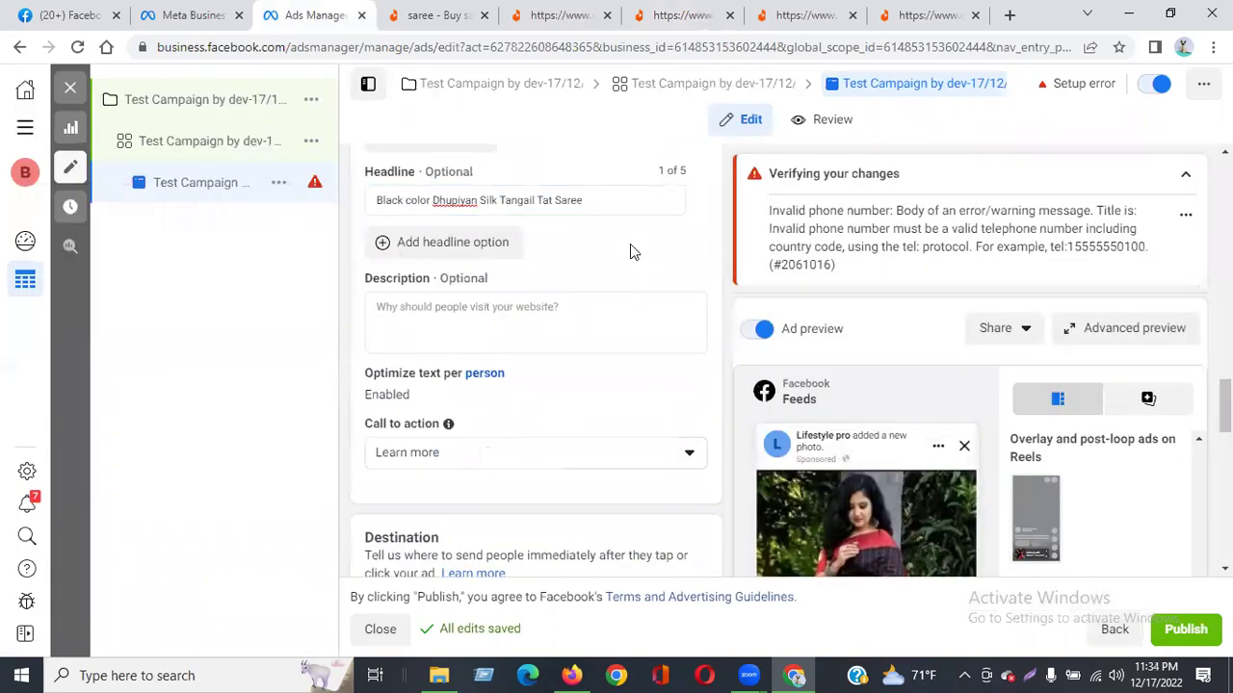
scroll(922, 430, "down", 5)
scroll(922, 430, "down", 2)
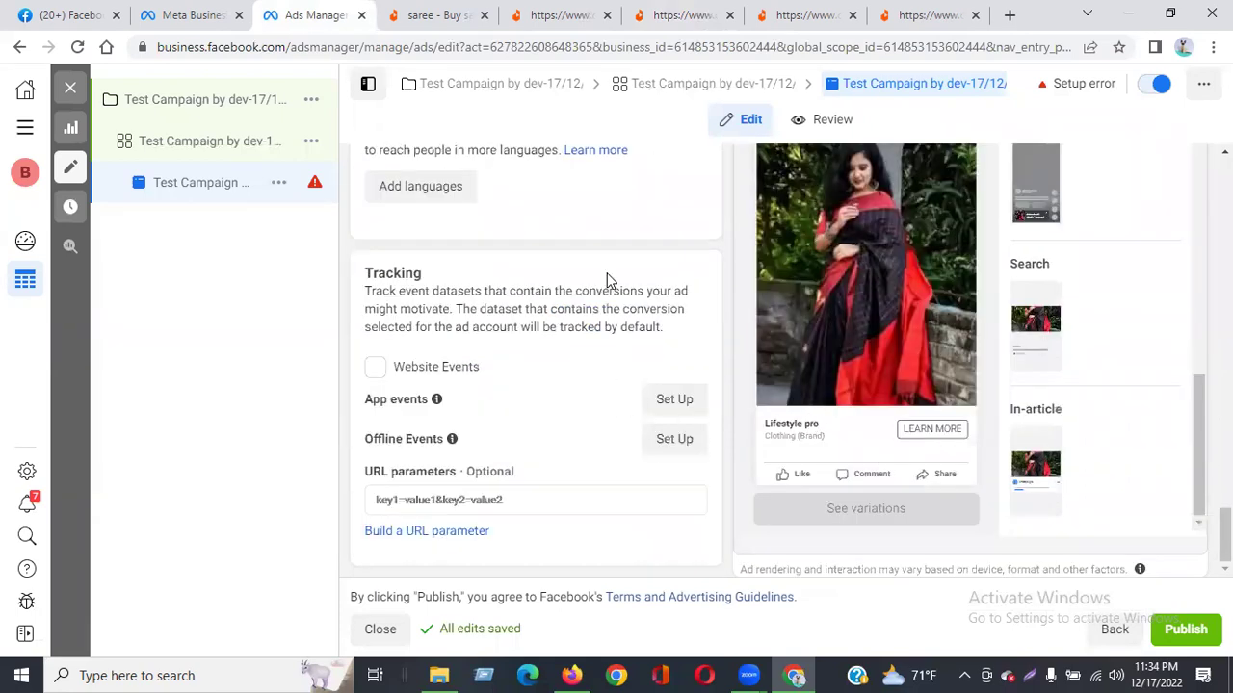
scroll(606, 279, "up", 10)
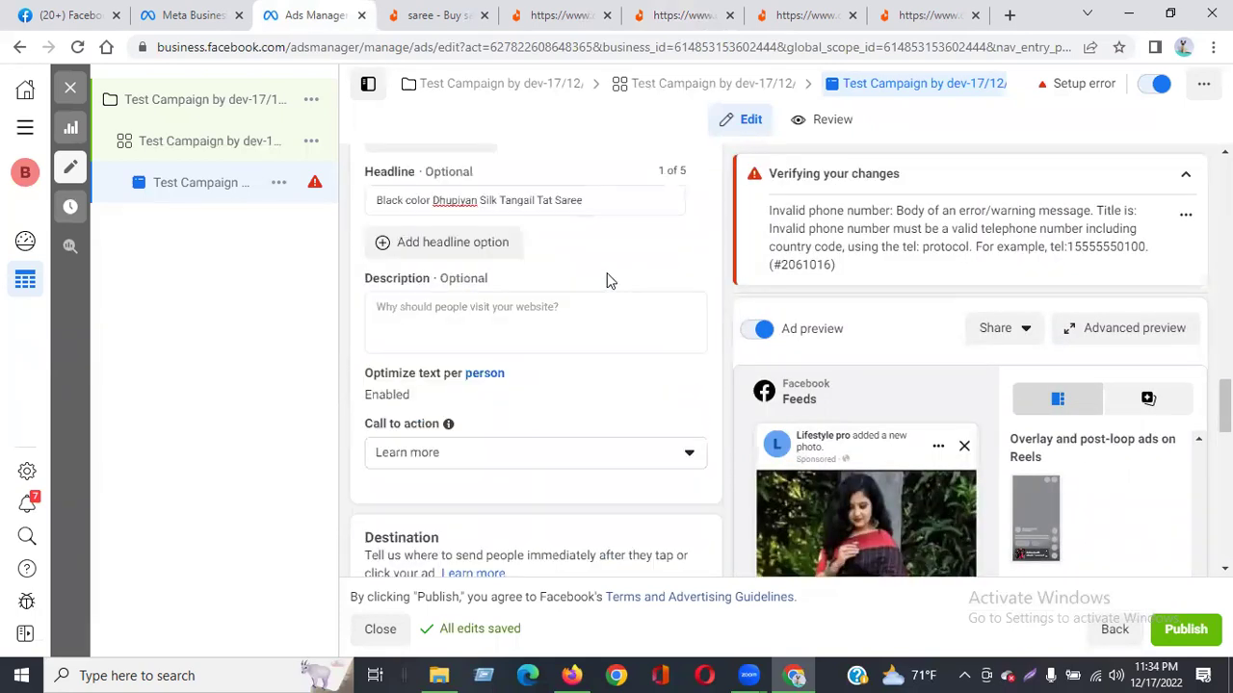
scroll(607, 279, "up", 2)
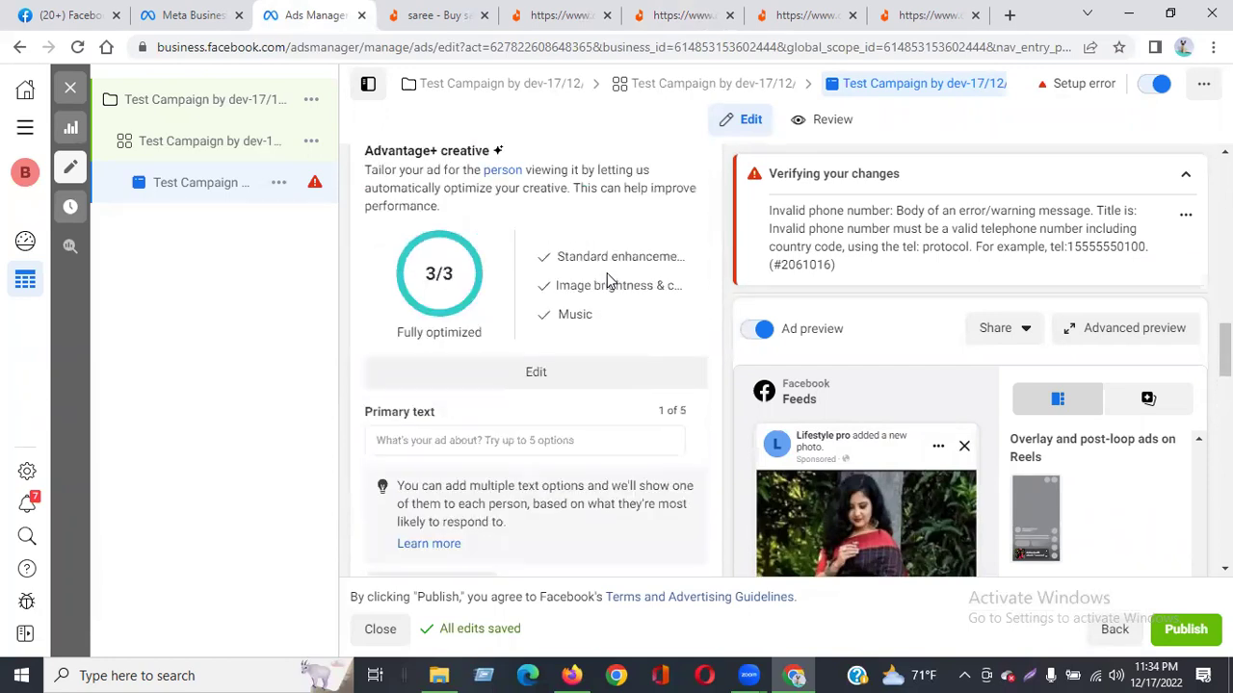
Copy the five-line product description starting "Black & red Dhupiyan Silk Tangail Tat Saree" from the Daraz page and paste it as the ad's primary text.
left_click(483, 439)
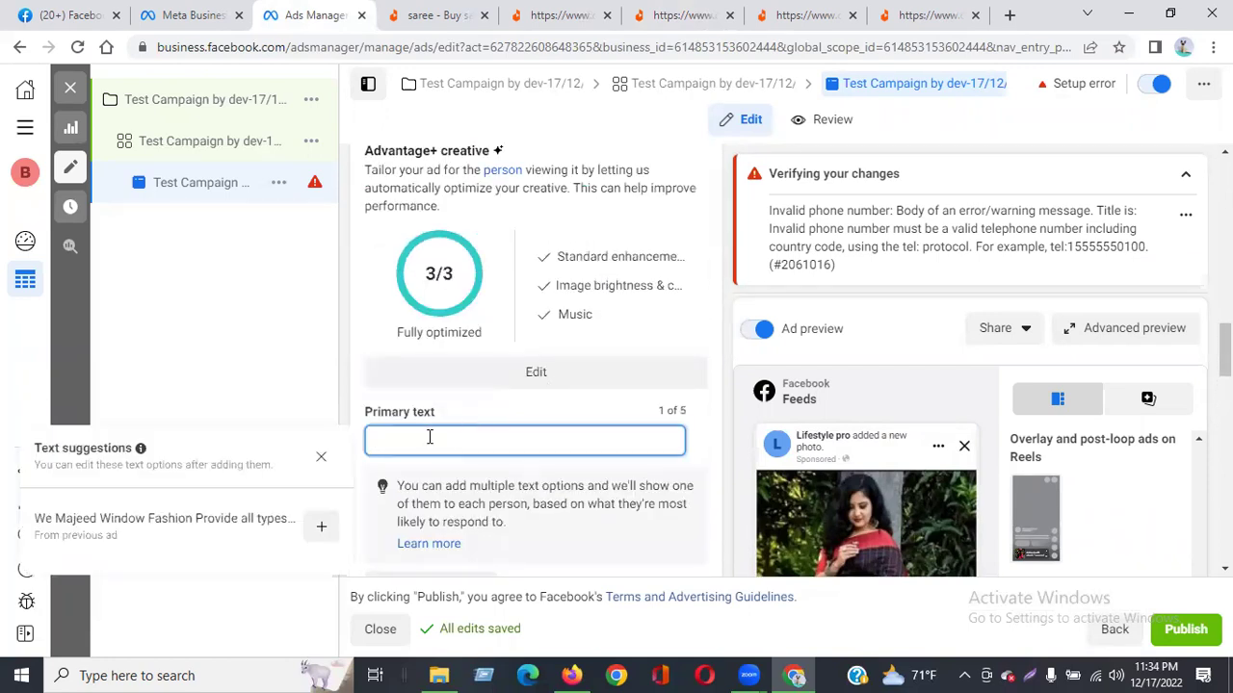
left_click(565, 19)
left_click(674, 16)
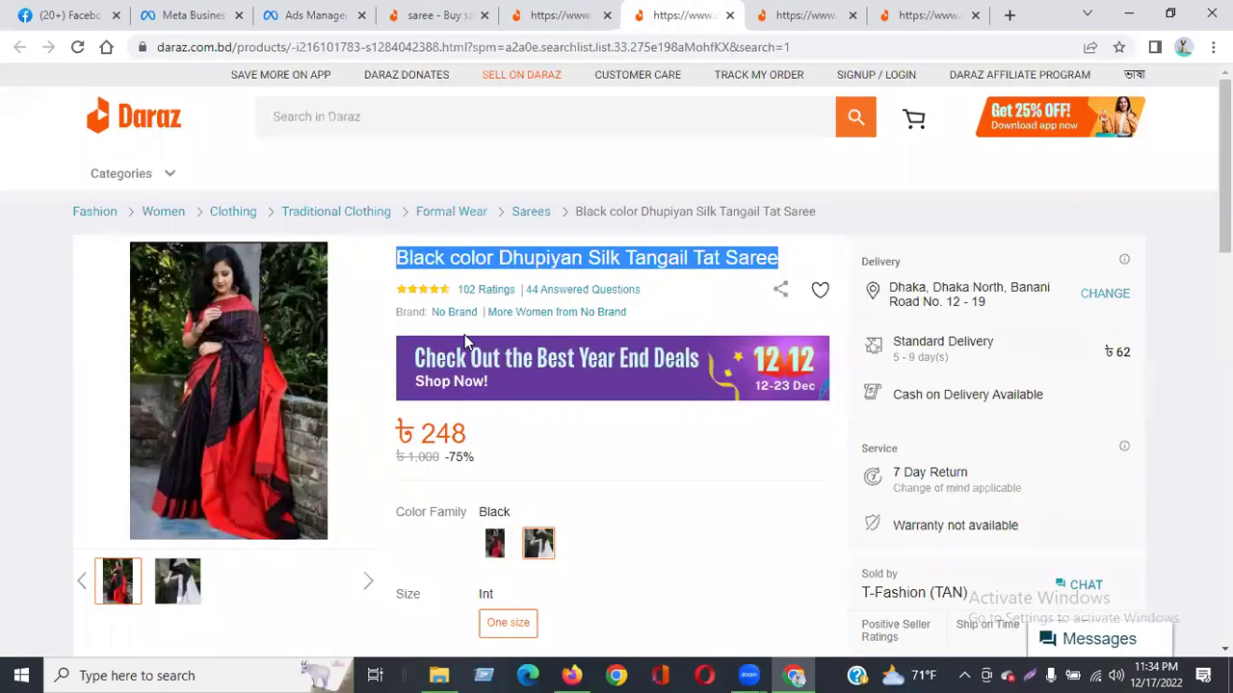
scroll(464, 334, "down", 4)
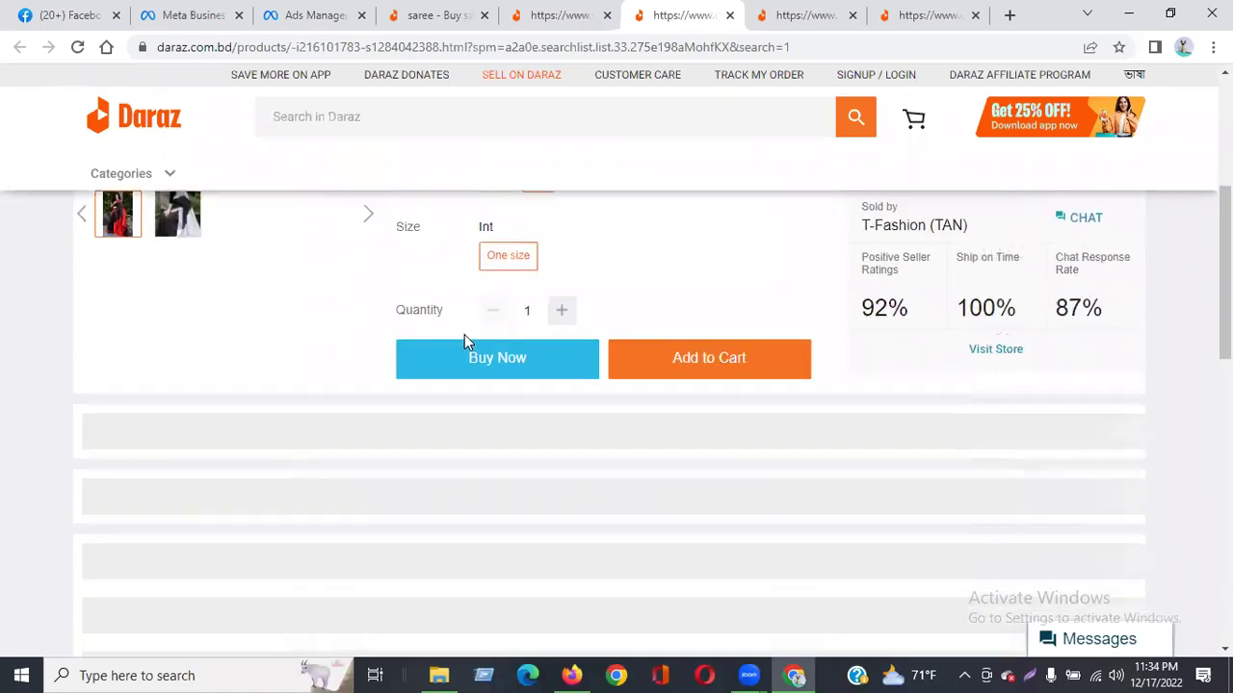
scroll(464, 334, "up", 2)
scroll(464, 334, "down", 1)
scroll(464, 334, "down", 4)
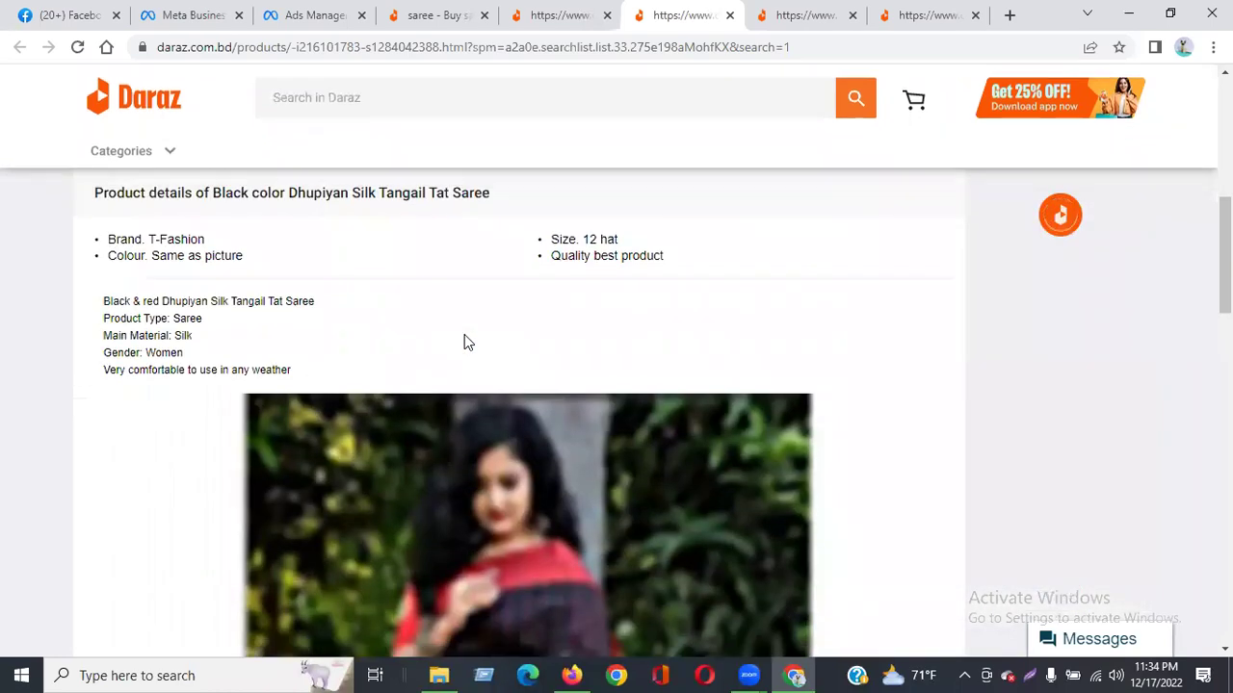
scroll(114, 393, "up", 2)
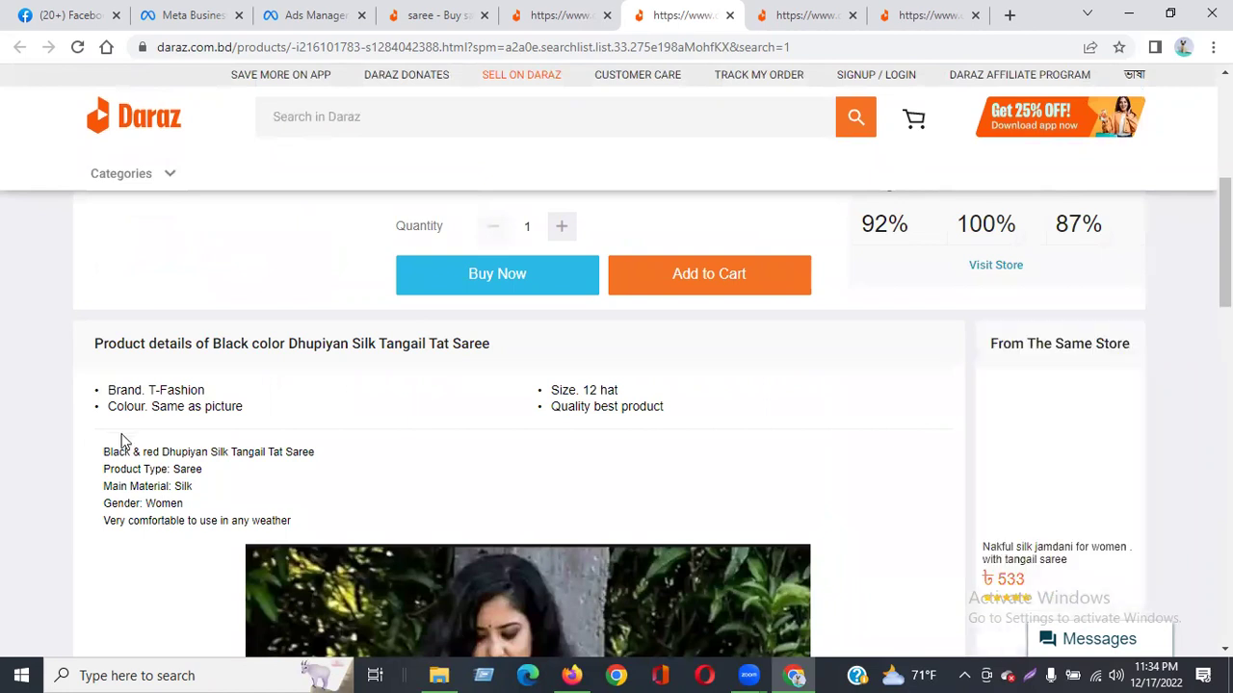
left_click_drag(103, 449, 297, 531)
key("ctrl+c")
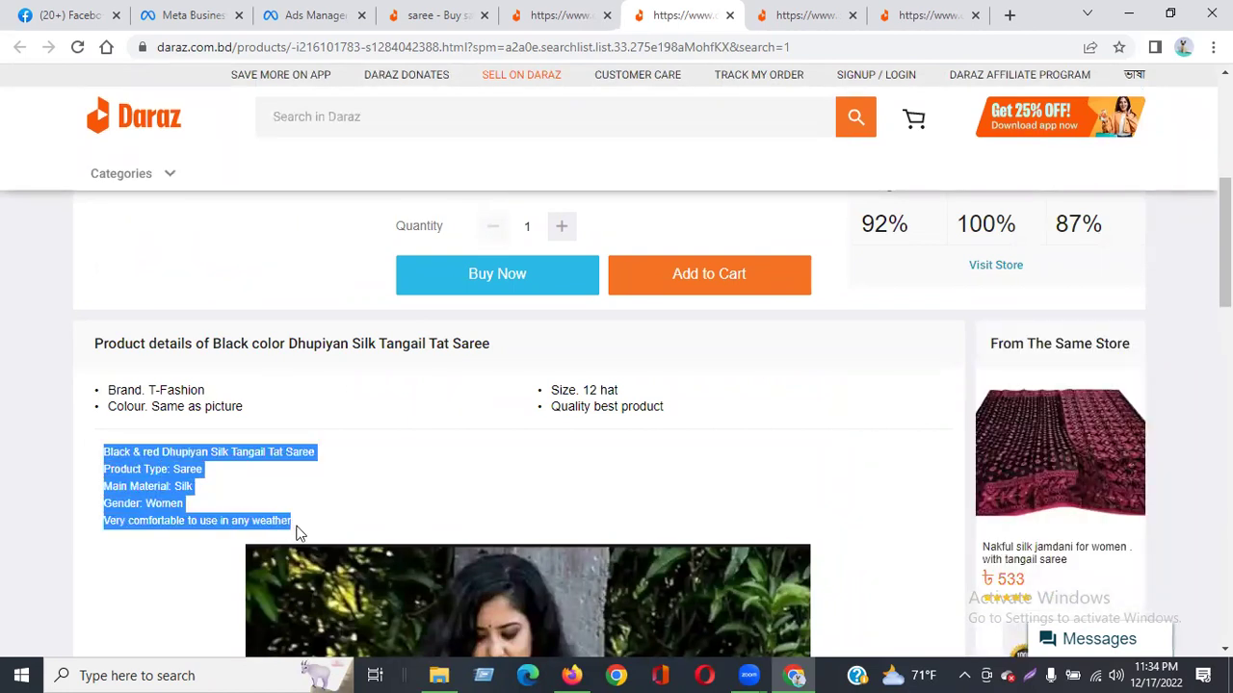
left_click(317, 16)
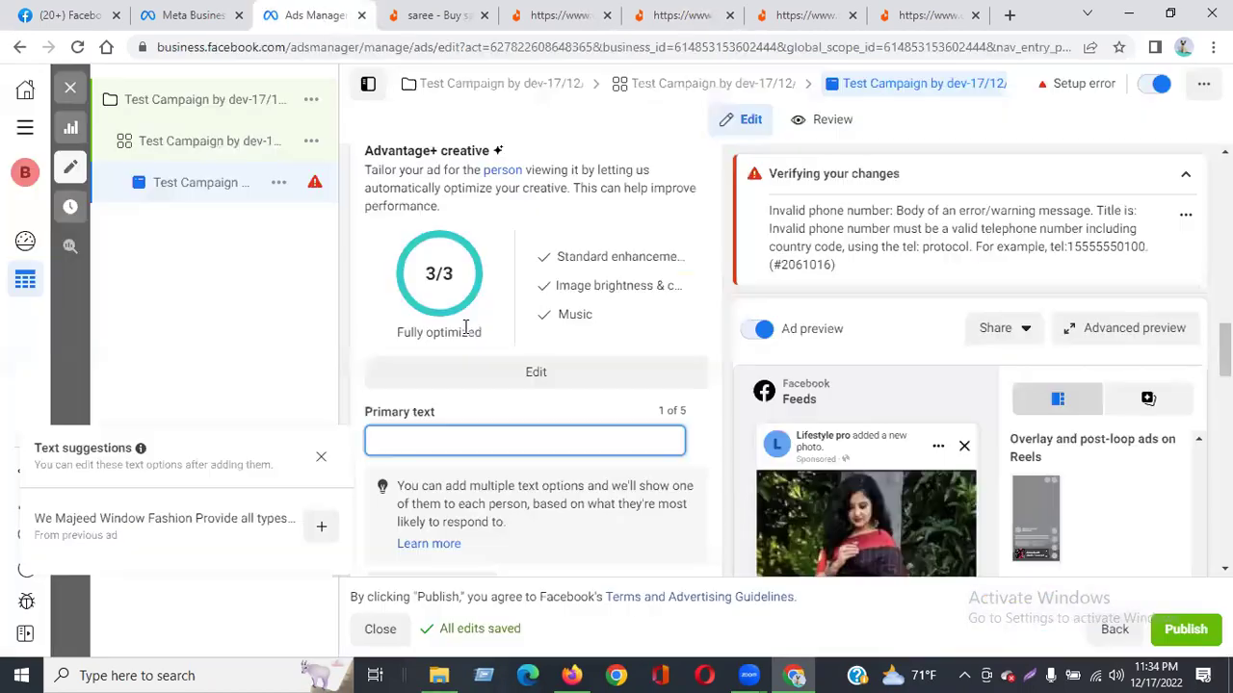
key("ctrl+v")
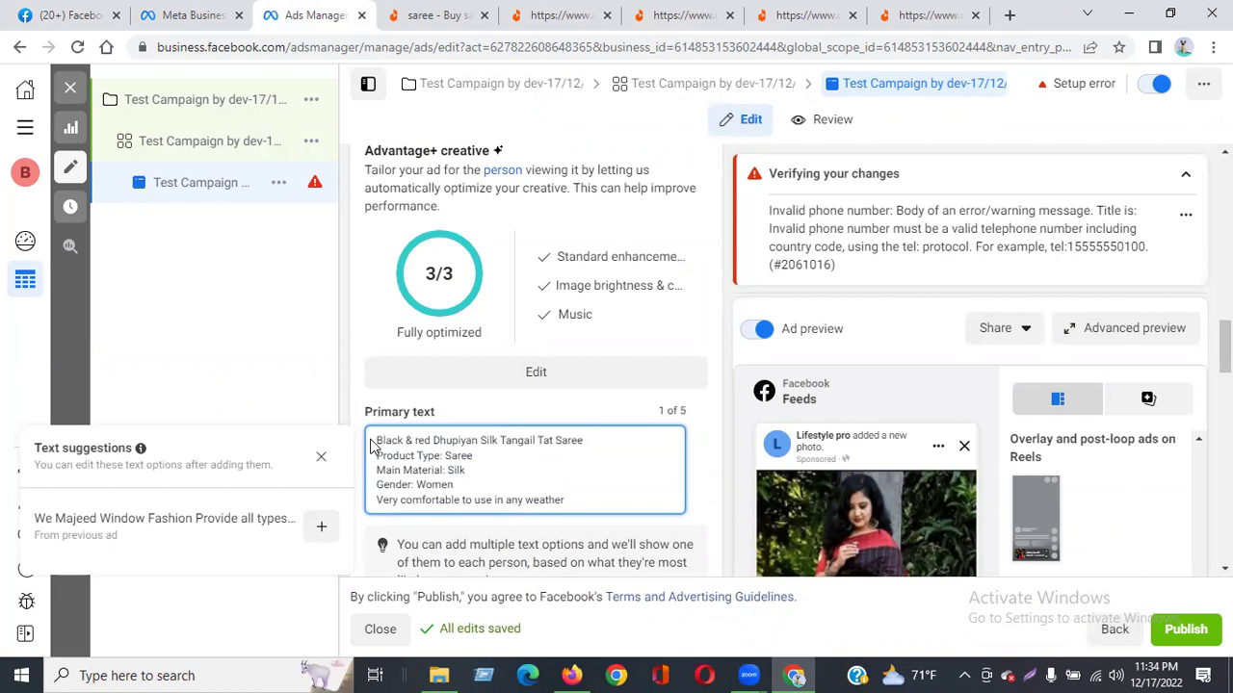
Add the lines "Delivery Free" and "20% Discount" above the product description in the primary text.
scroll(380, 450, "up", 1)
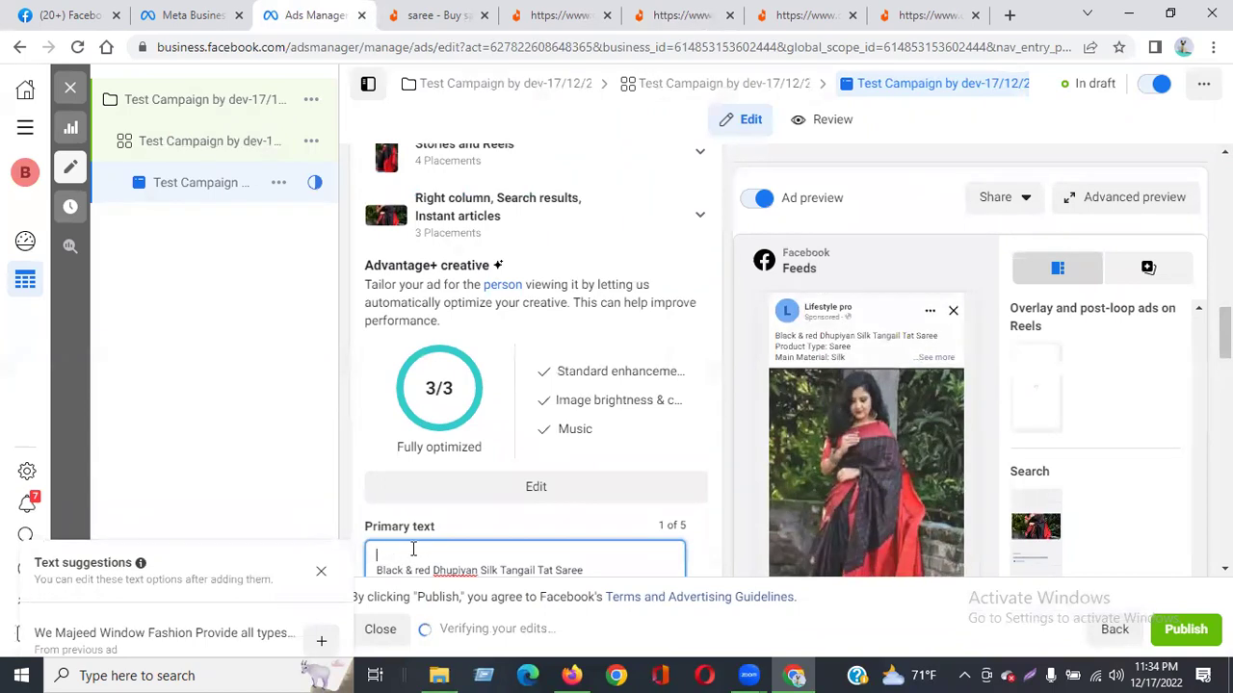
type("Delive")
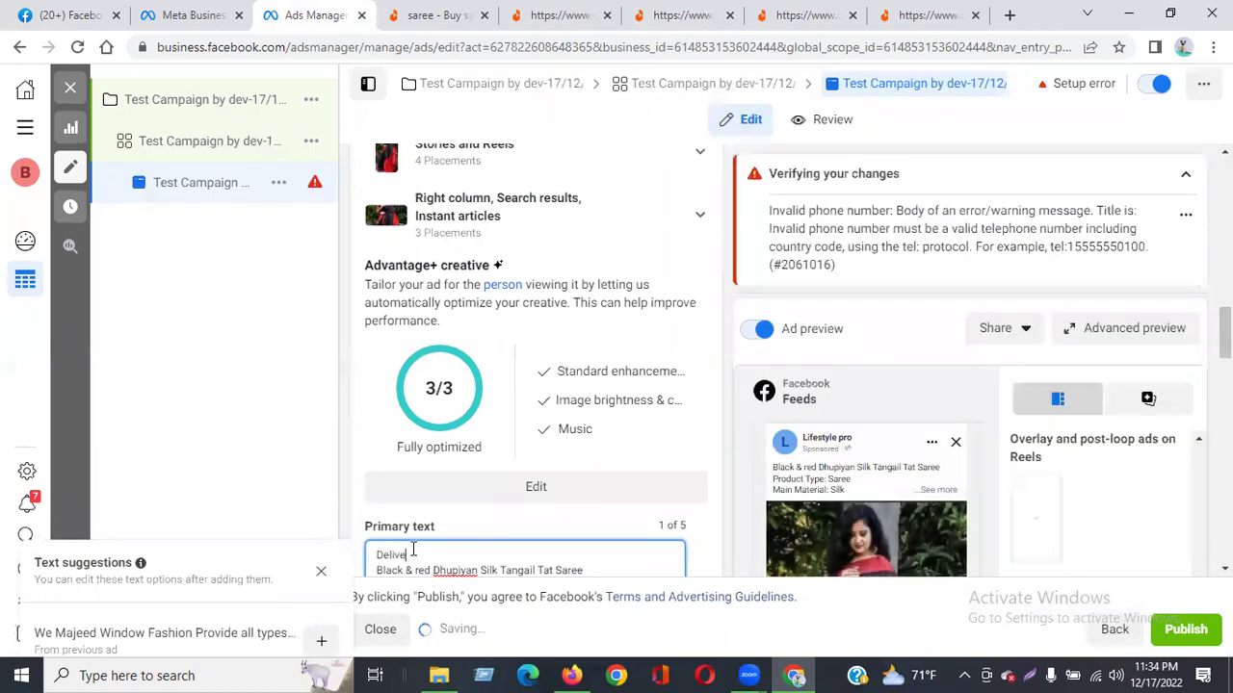
type("ry Fr")
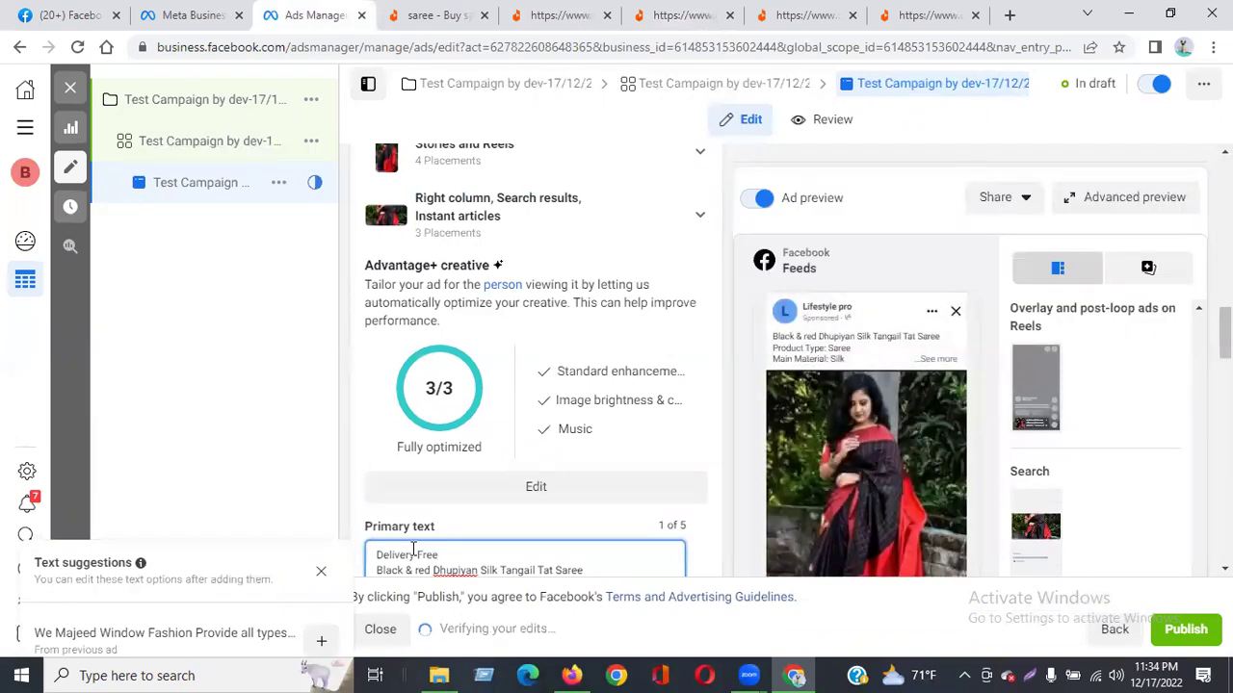
type("ee")
key("Return")
type("@0%")
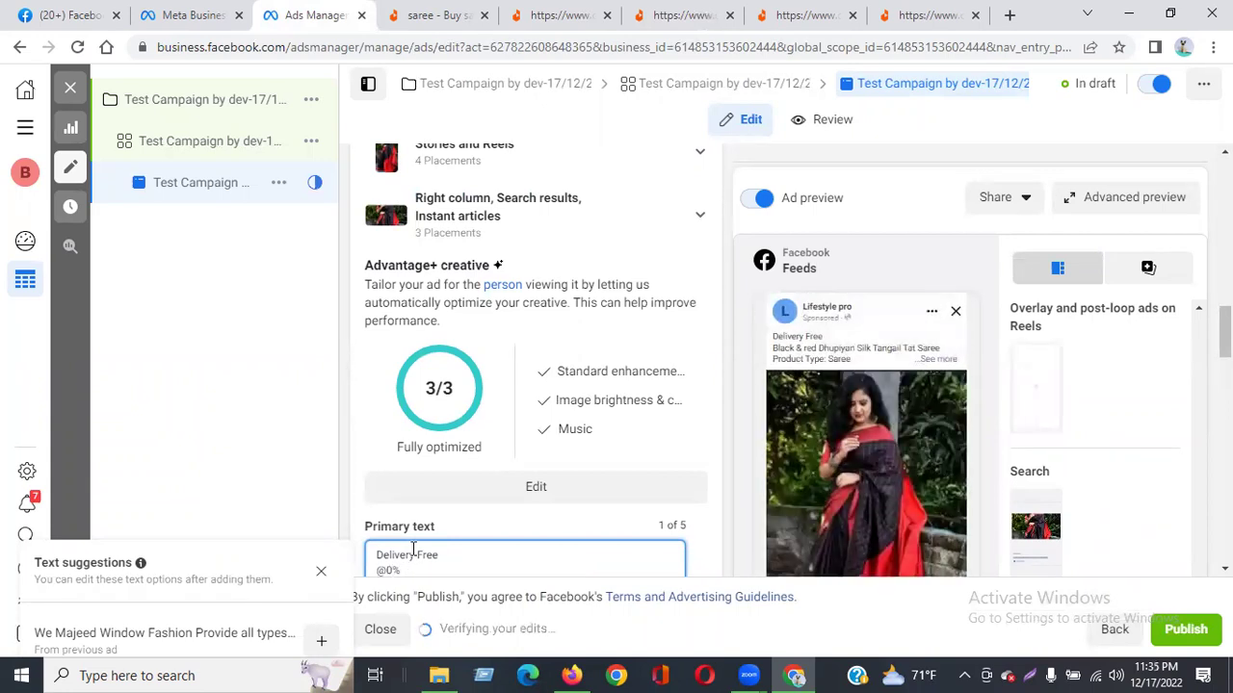
key("BackSpace")
key("BackSpace")
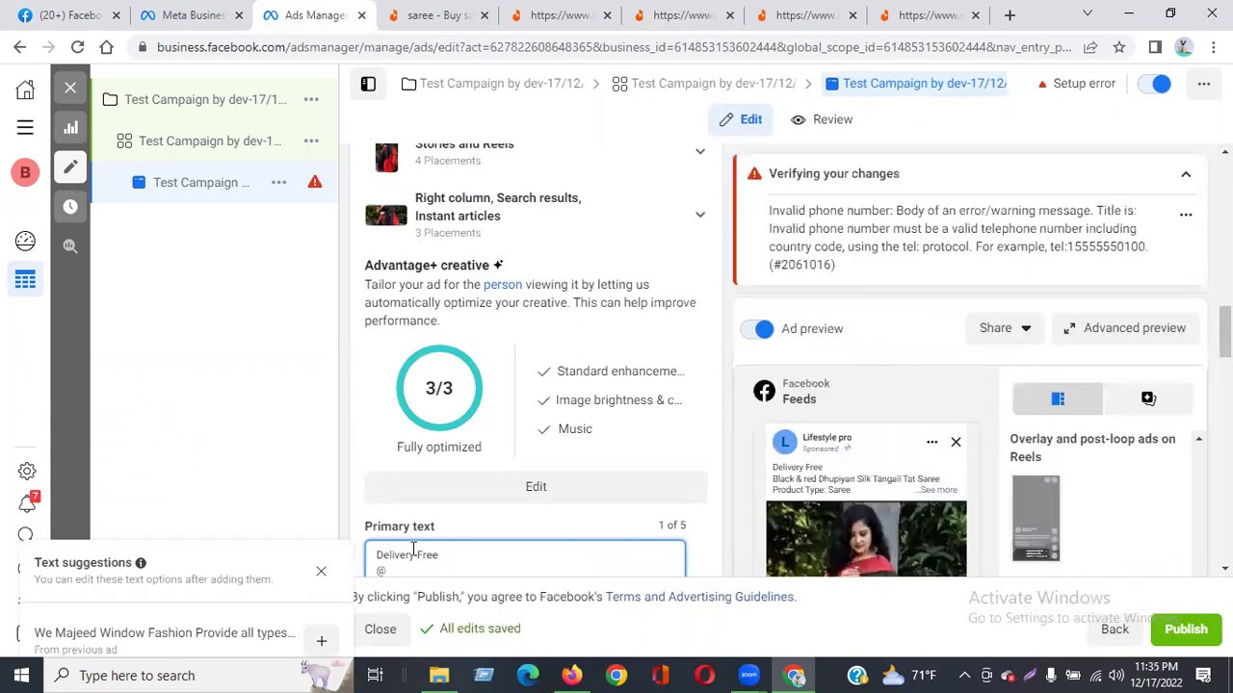
key("BackSpace")
type("20% Di")
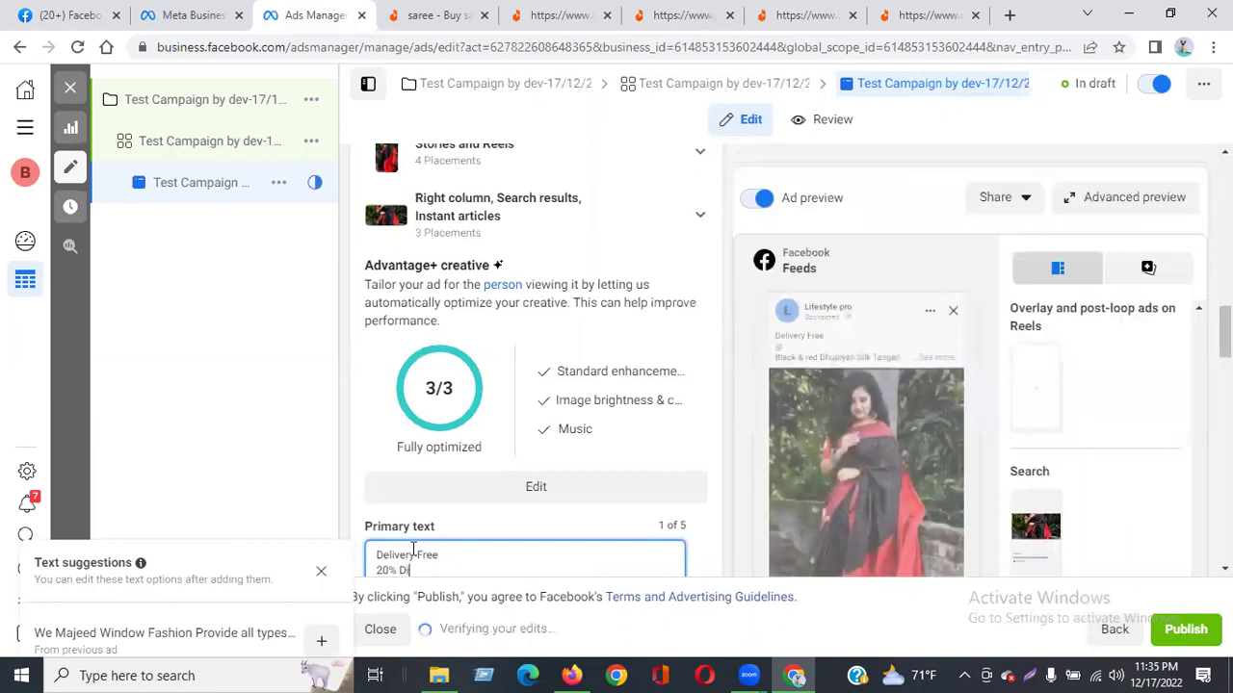
type("scount")
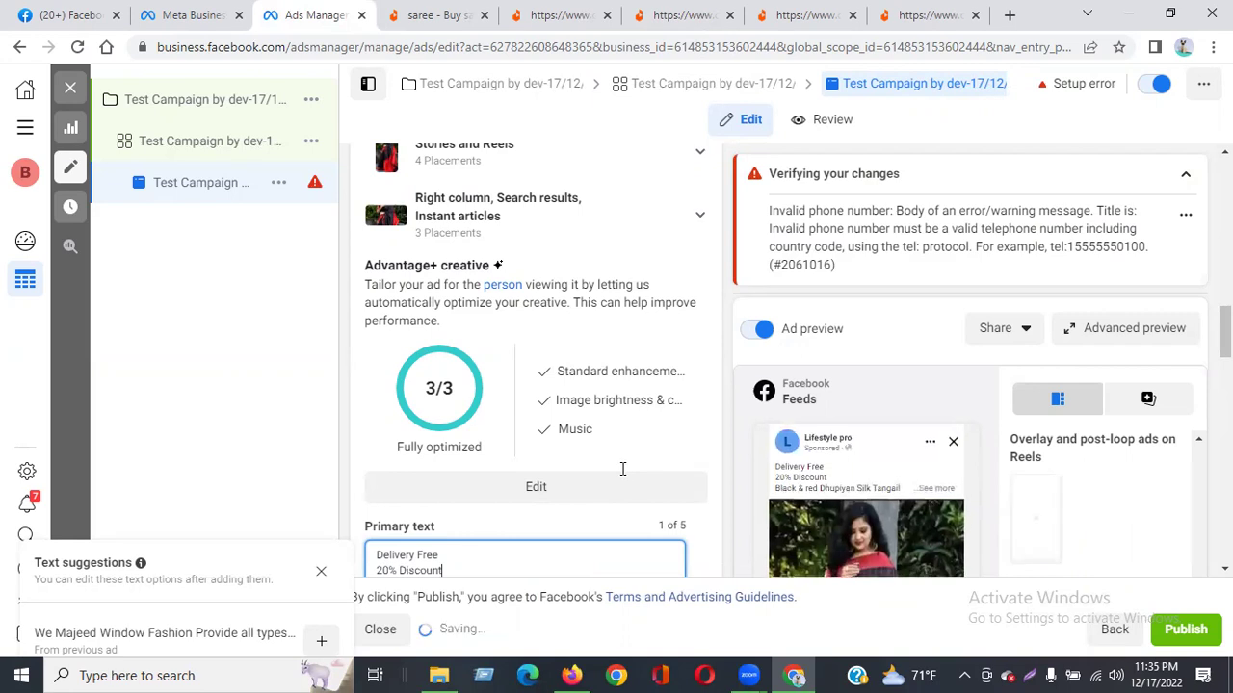
Turn off all Advantage+ creative optimizations for the ad and save the change.
scroll(622, 469, "down", 2)
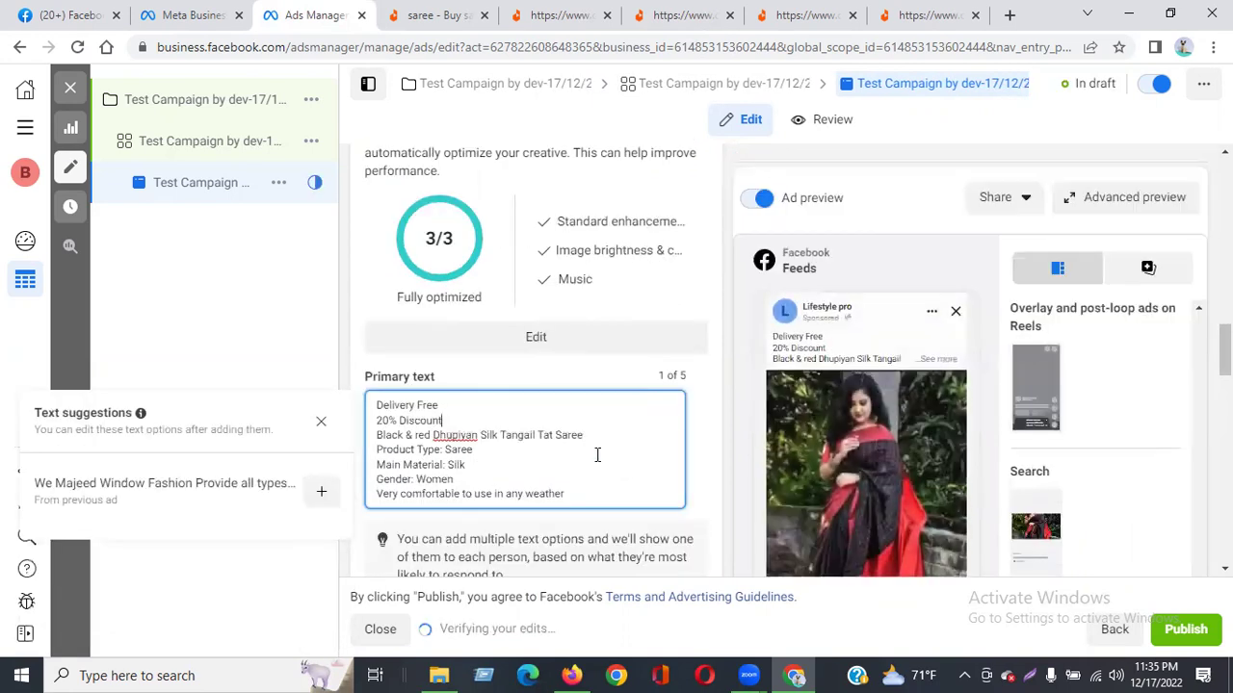
scroll(1006, 469, "down", 10)
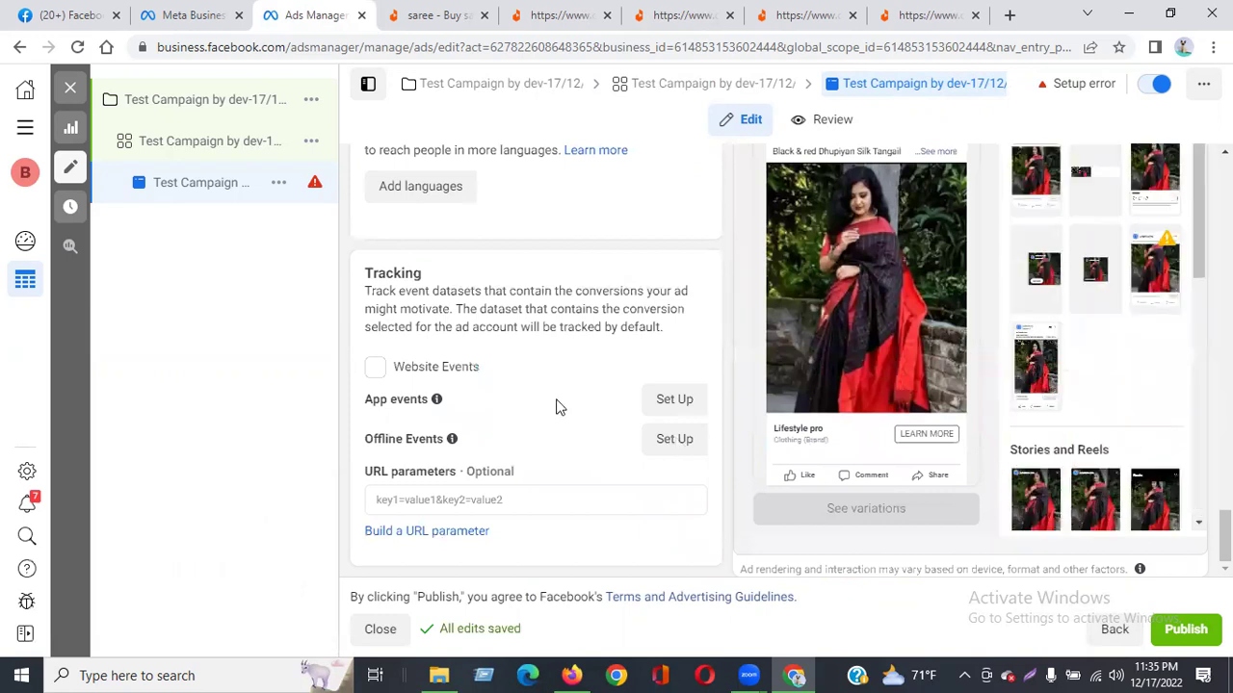
scroll(551, 404, "up", 5)
scroll(540, 410, "up", 3)
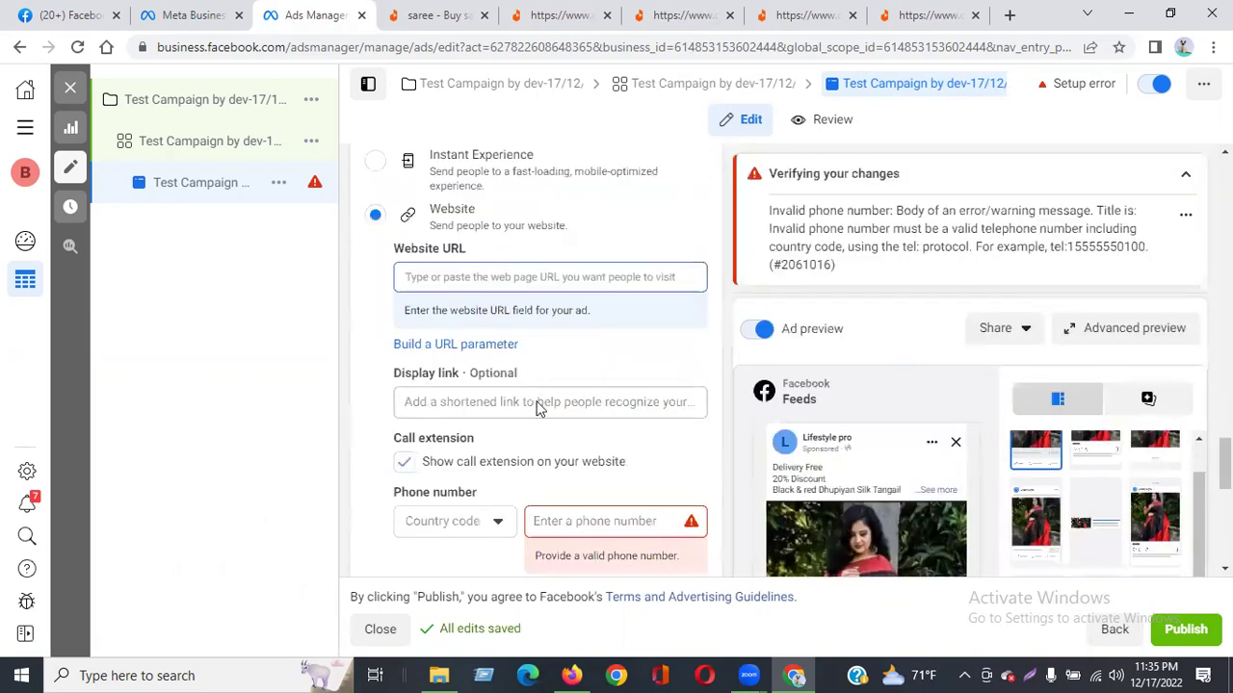
scroll(573, 481, "up", 8)
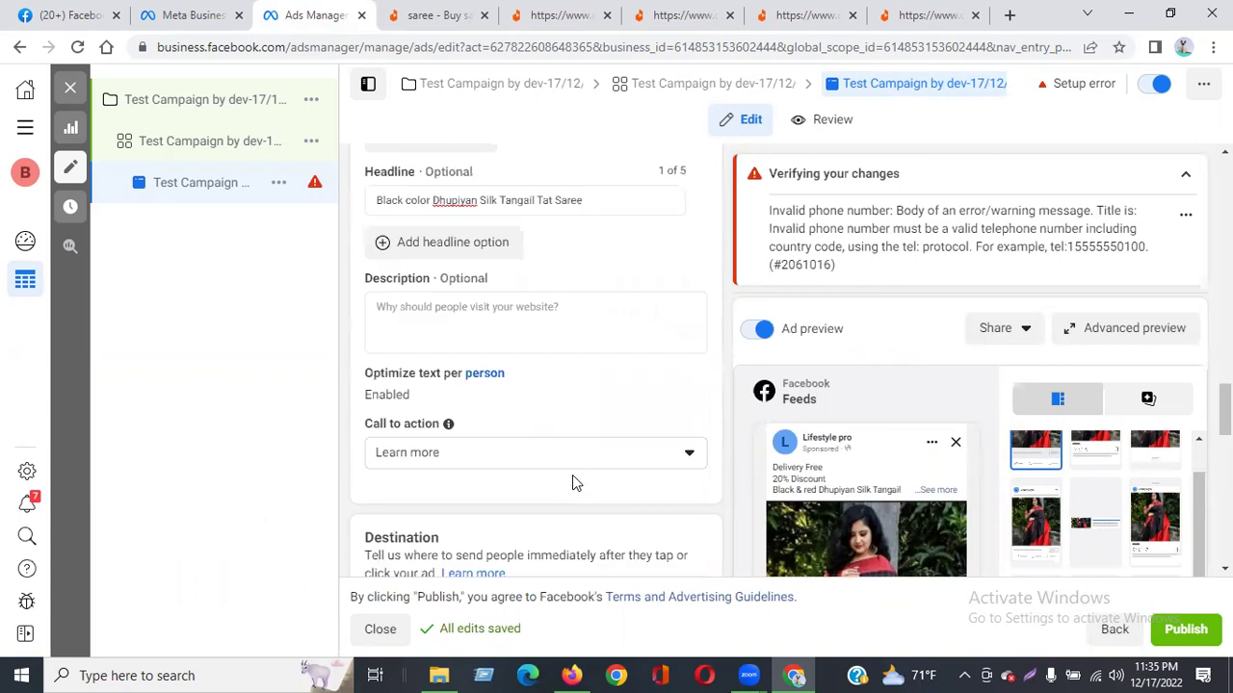
scroll(573, 482, "up", 3)
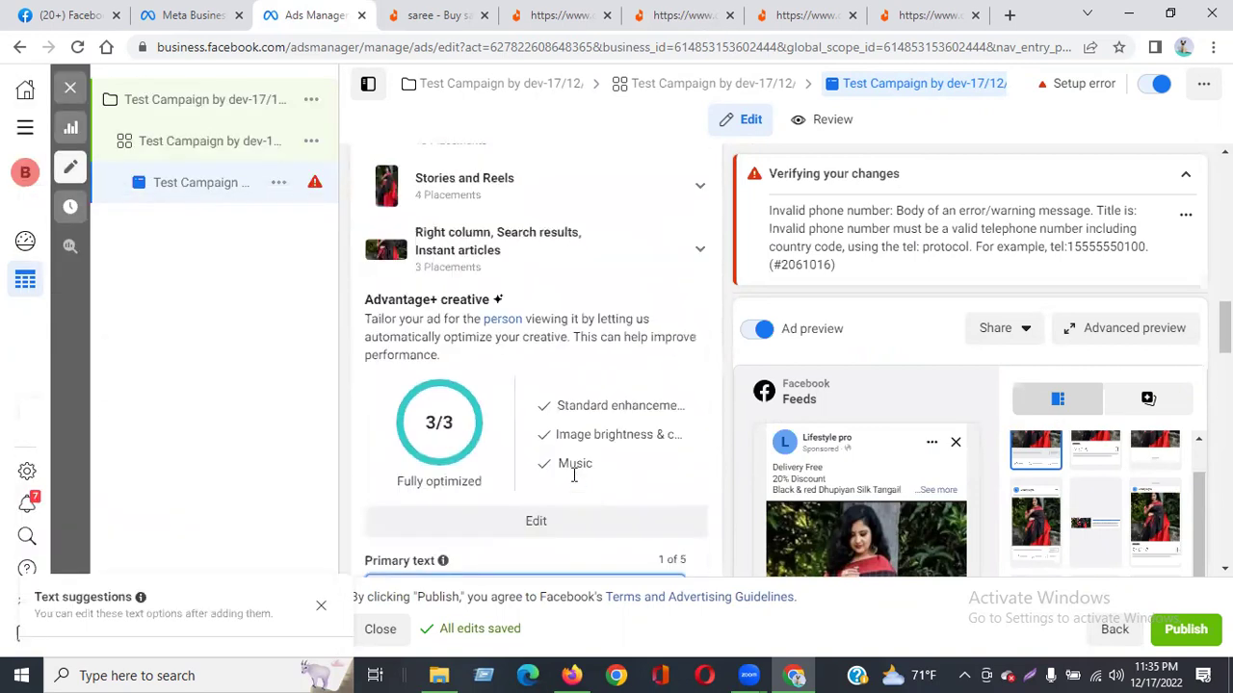
scroll(568, 467, "down", 2)
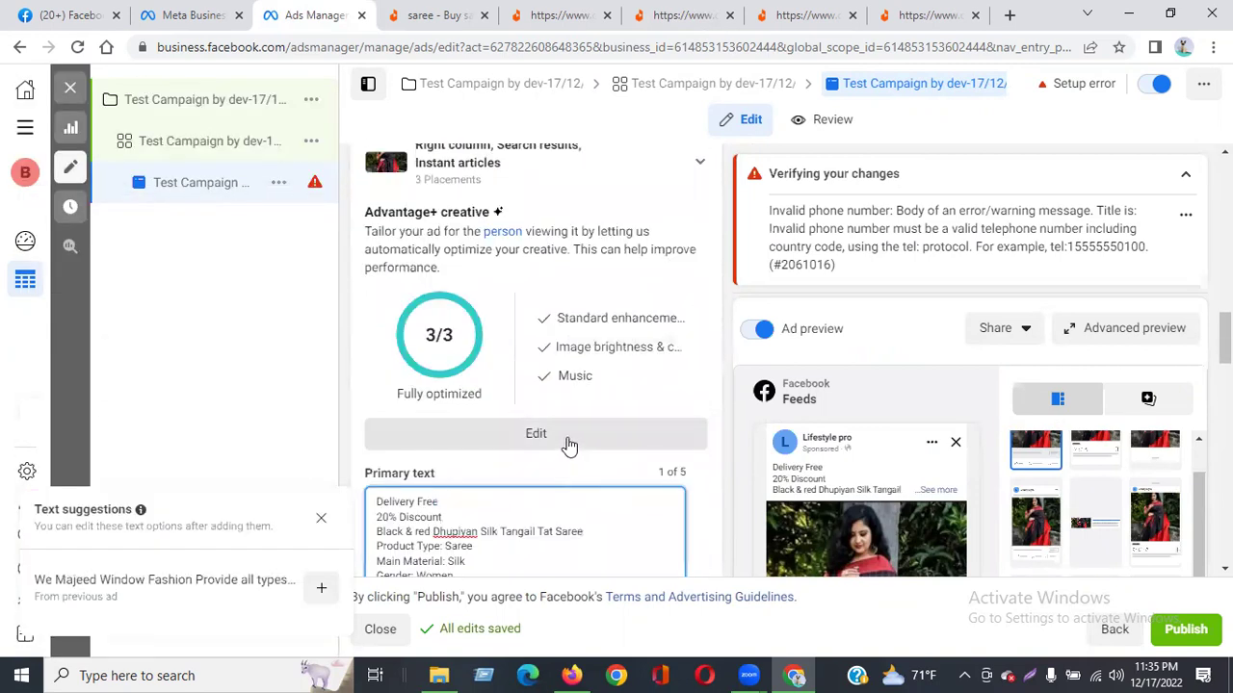
left_click(569, 438)
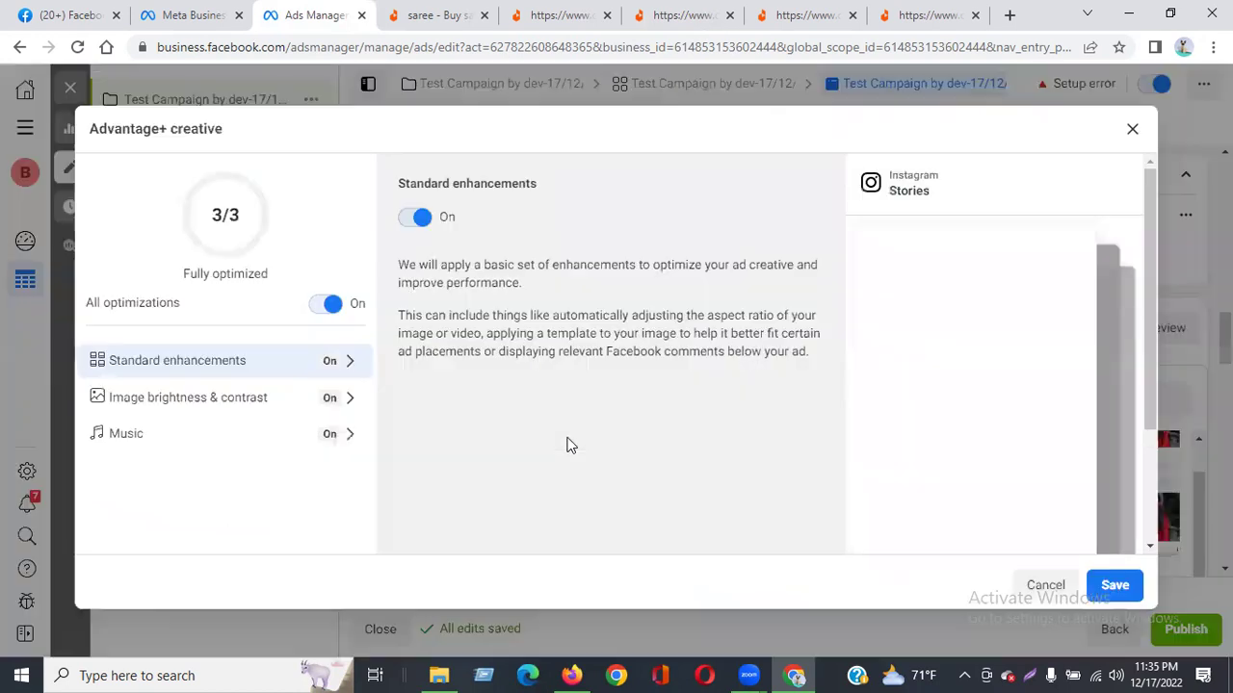
left_click(324, 307)
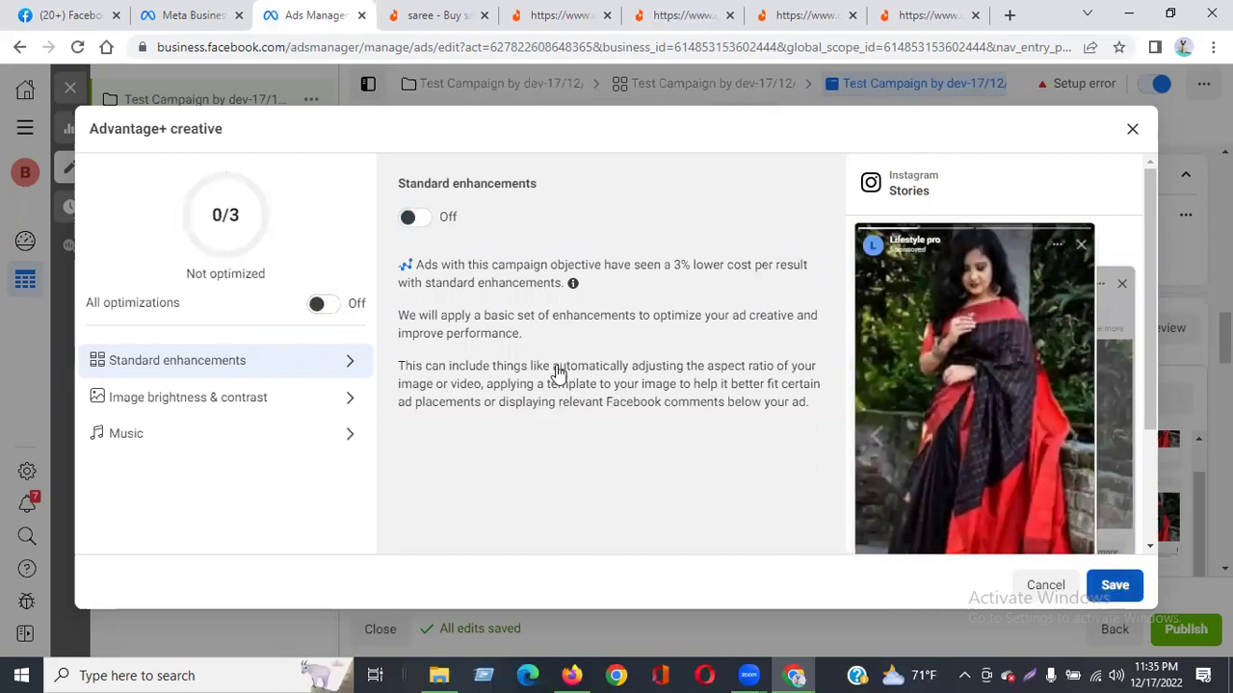
left_click(1113, 583)
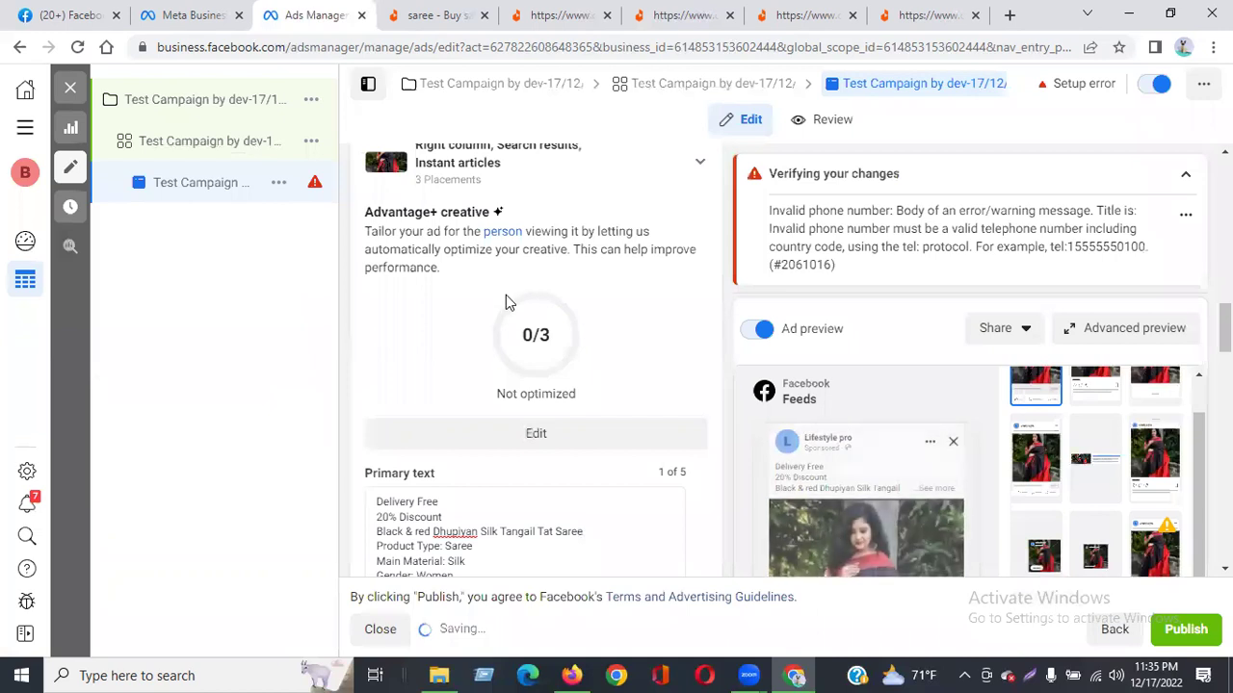
Review the ad setup, media placements, primary text and headline after changing the creative optimizations.
scroll(547, 354, "up", 10)
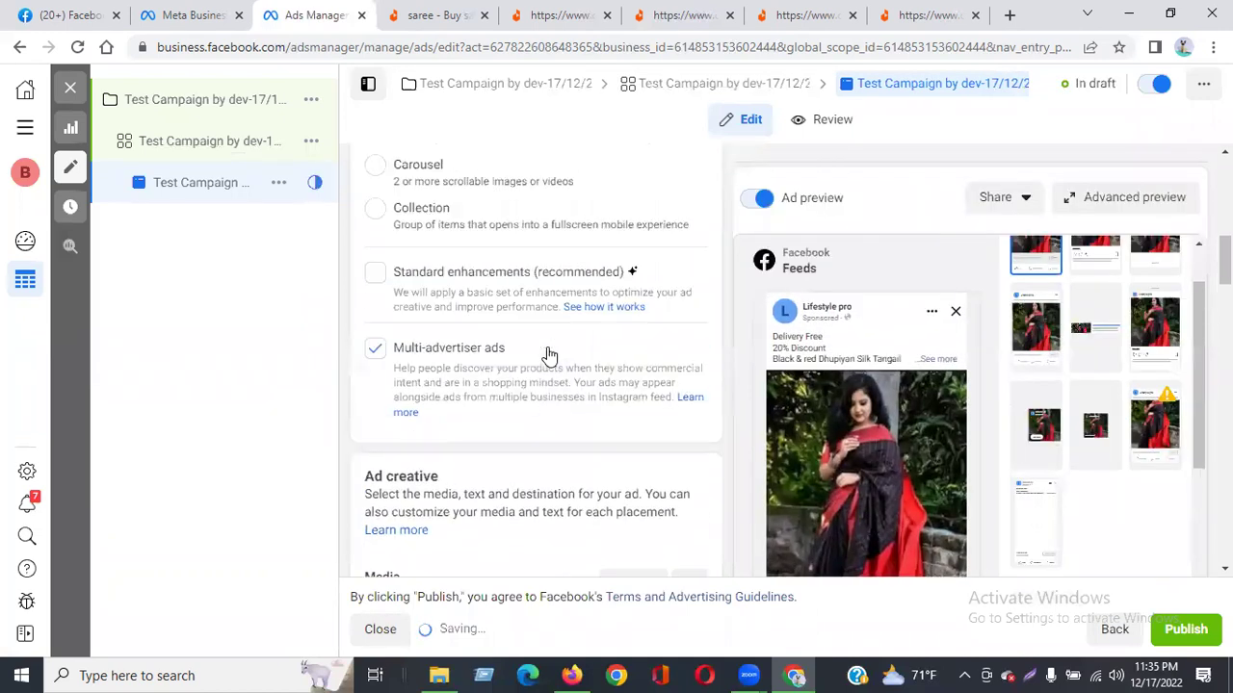
scroll(547, 354, "down", 5)
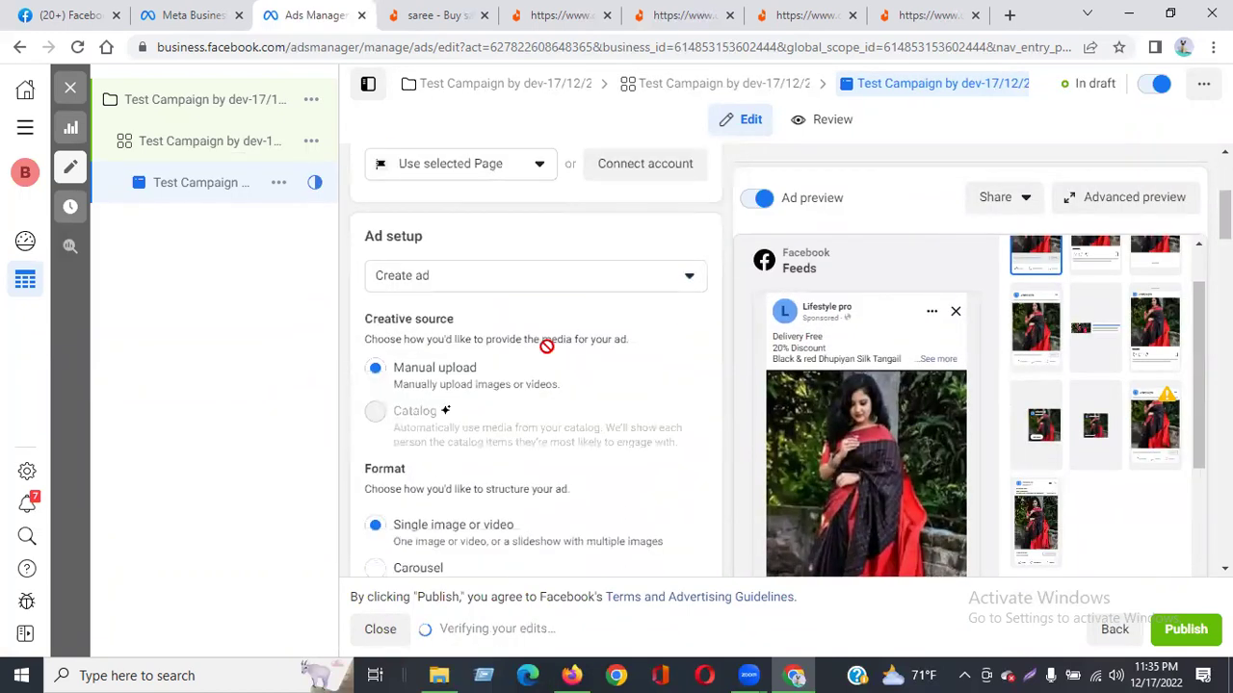
scroll(549, 357, "down", 6)
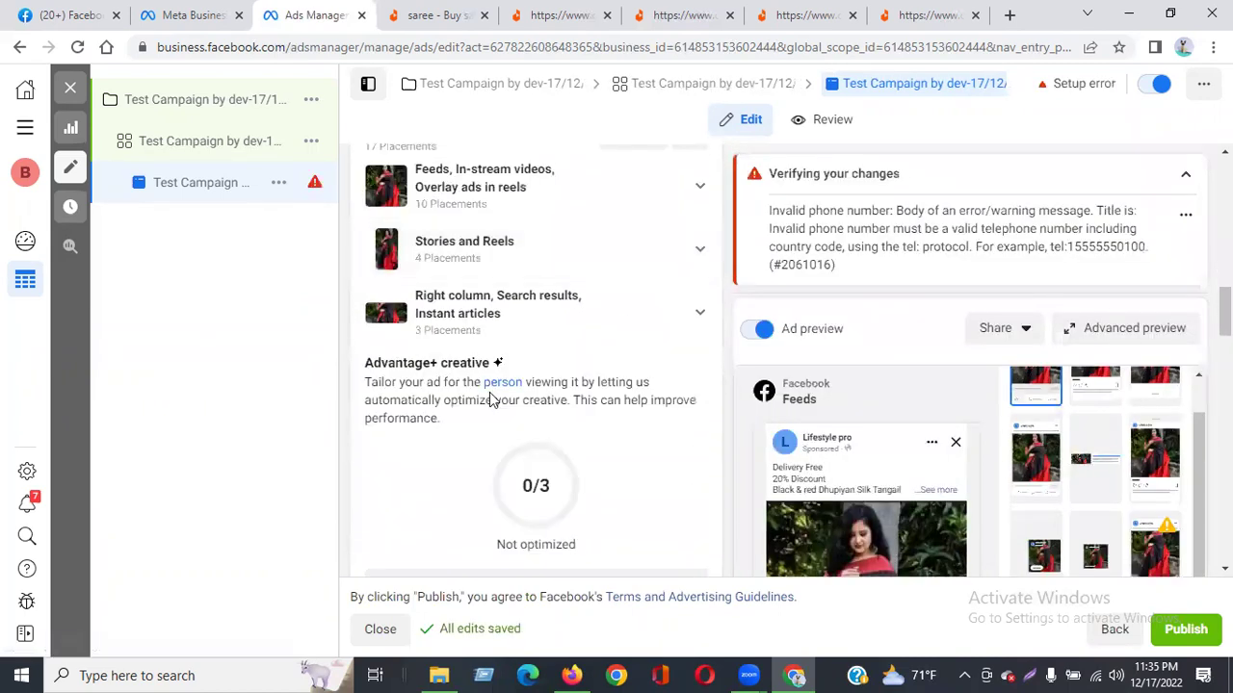
scroll(489, 392, "down", 3)
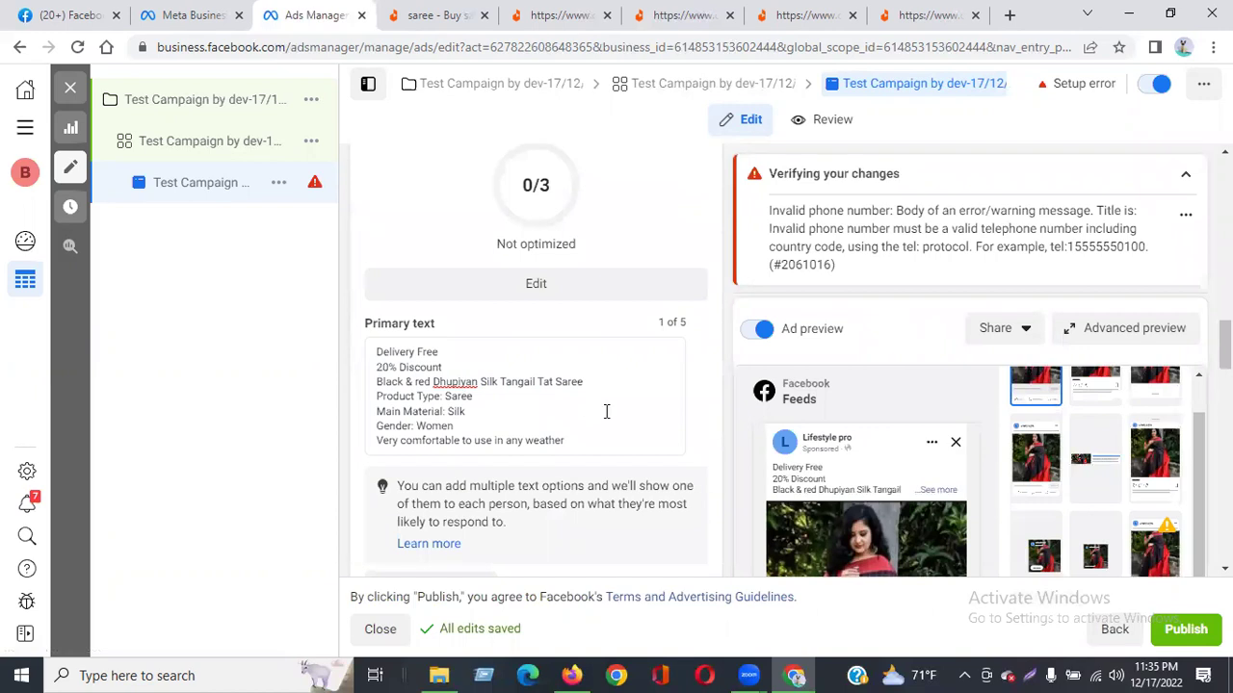
left_click(606, 411)
scroll(606, 418, "down", 3)
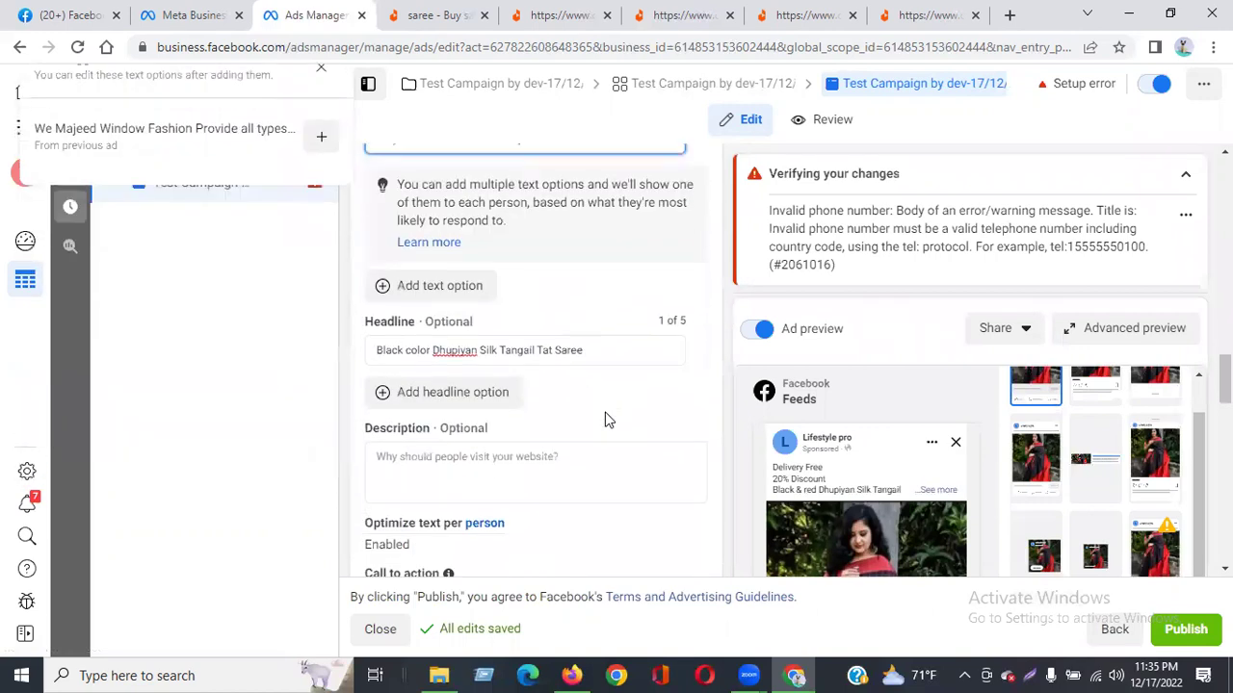
left_click(600, 351)
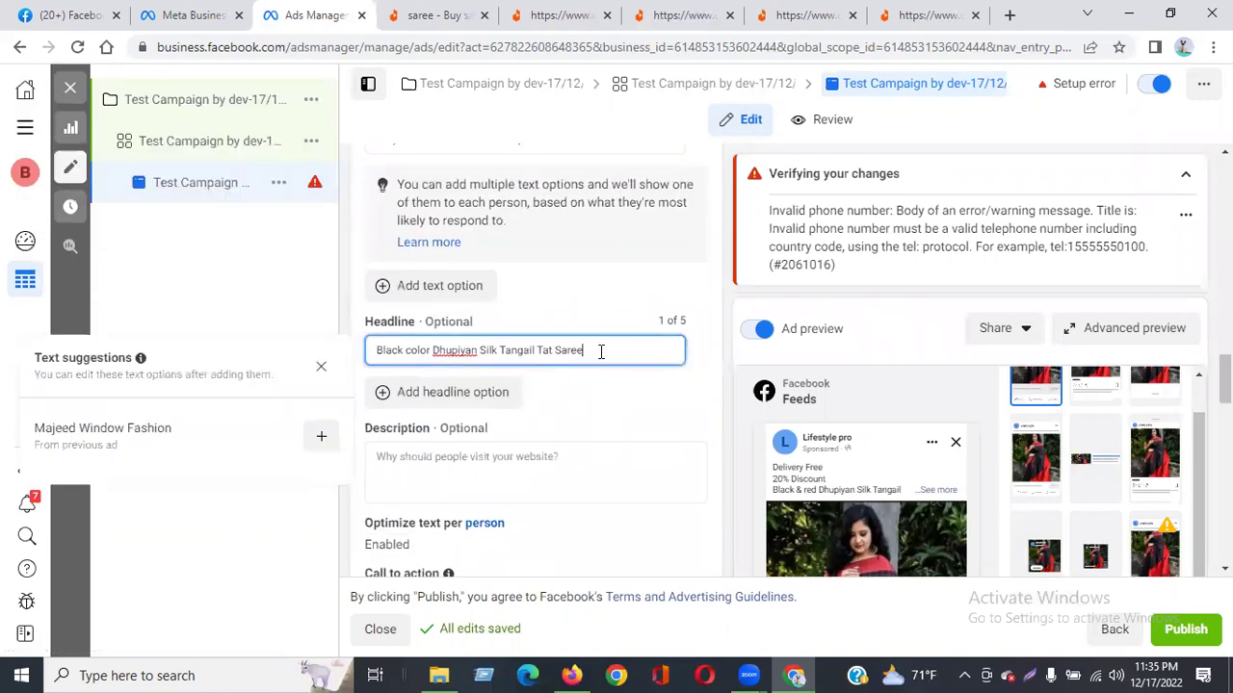
left_click(492, 452)
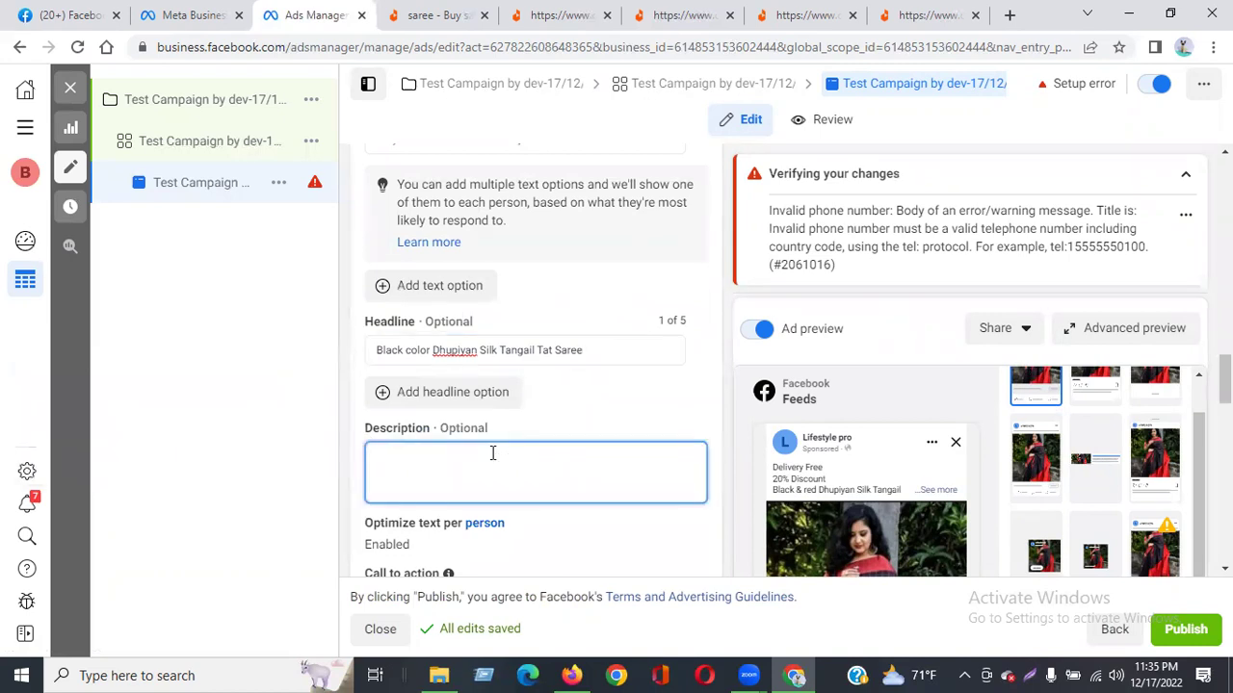
left_click(621, 433)
scroll(621, 434, "down", 2)
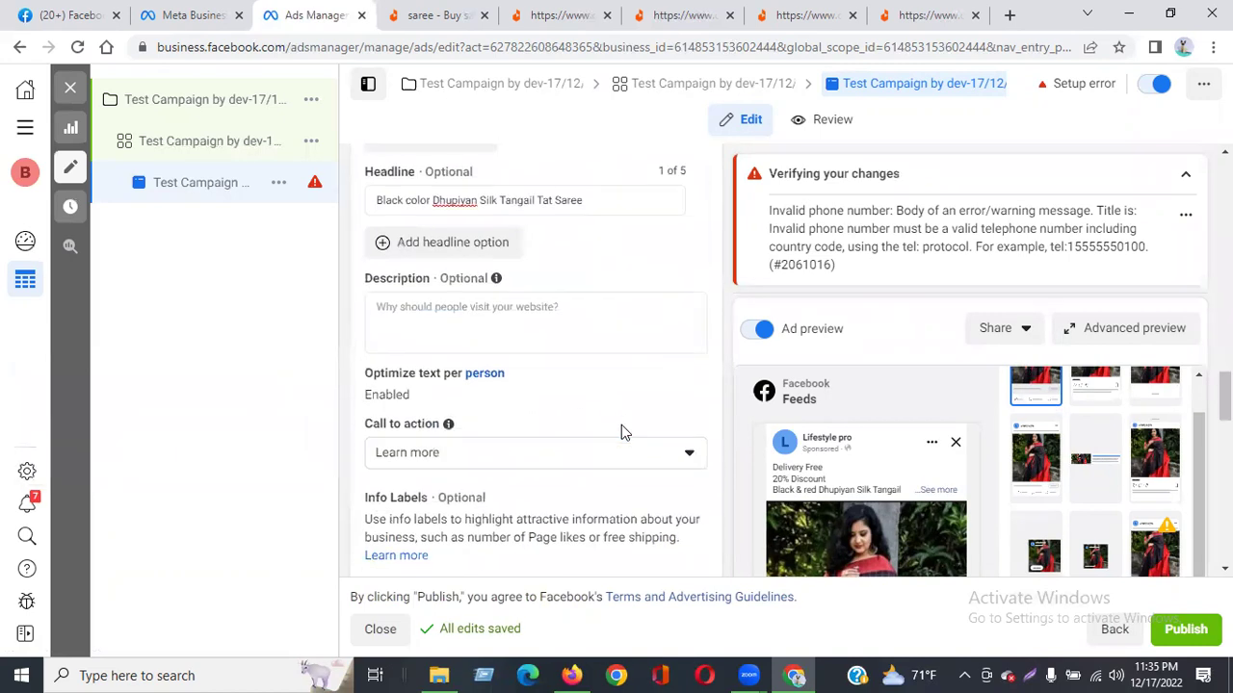
Set the ad's call to action to "Shop now".
left_click_drag(367, 427, 439, 430)
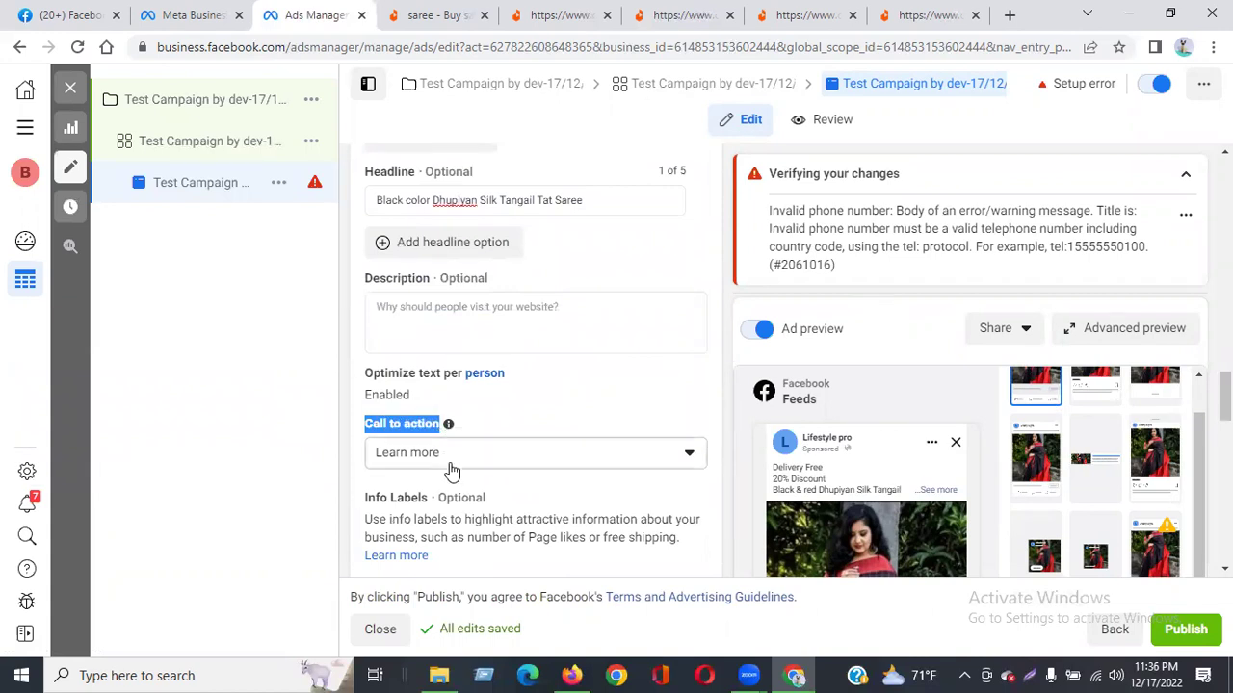
mouse_move(868, 526)
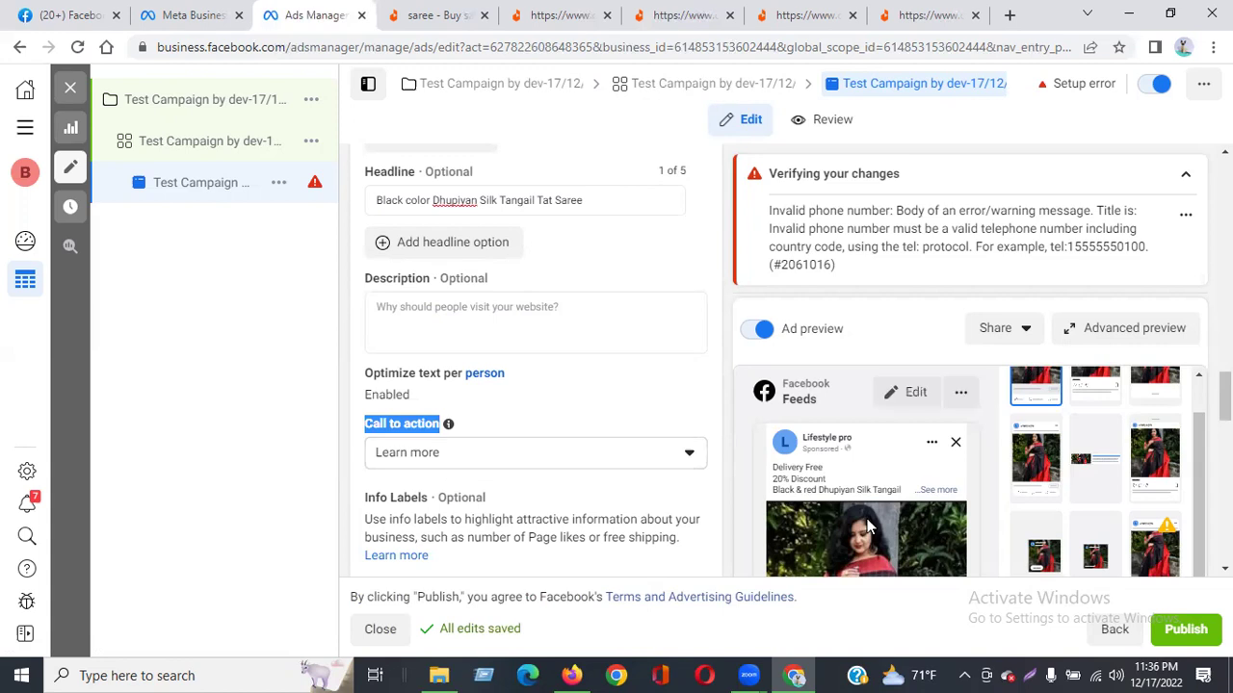
left_click(495, 463)
left_click(495, 463)
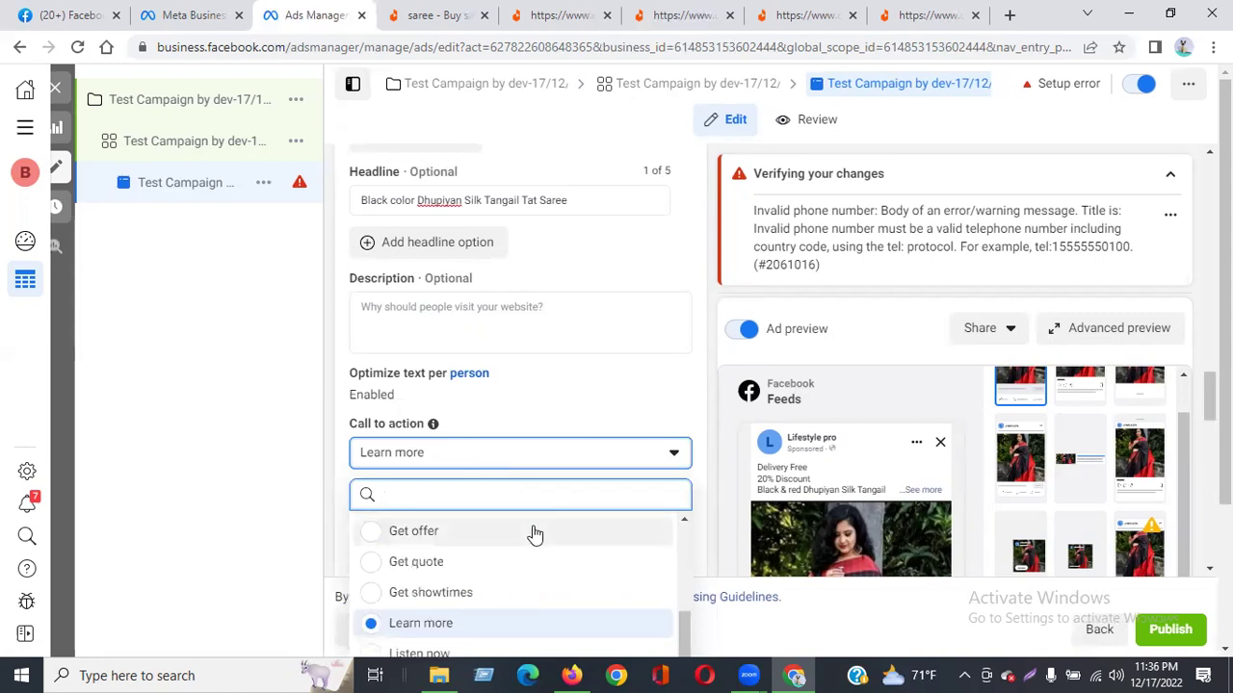
scroll(804, 501, "down", 5)
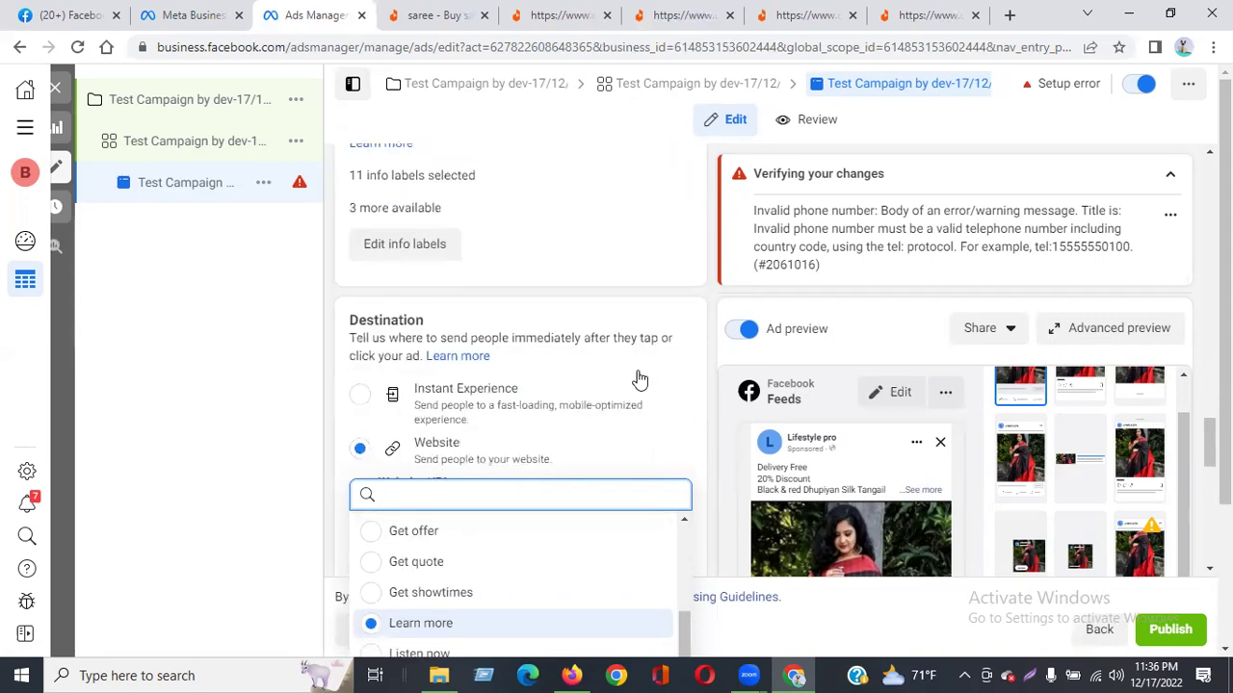
scroll(587, 568, "down", 5)
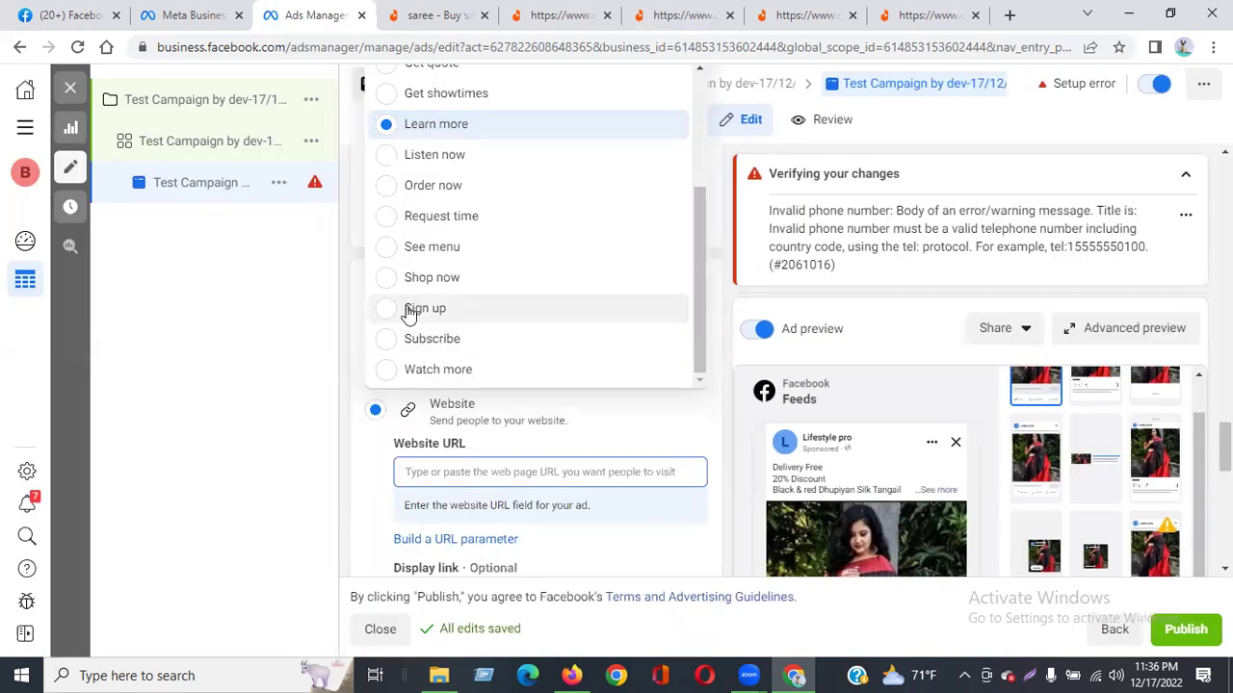
left_click(426, 278)
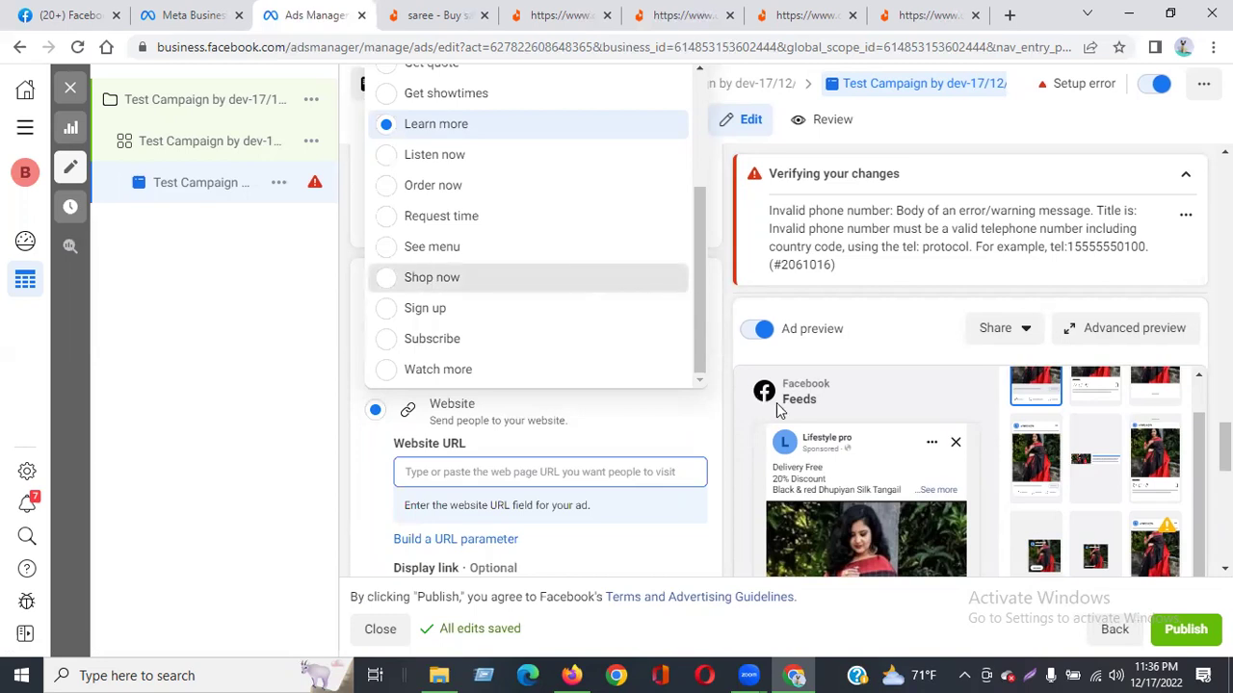
scroll(473, 366, "up", 2)
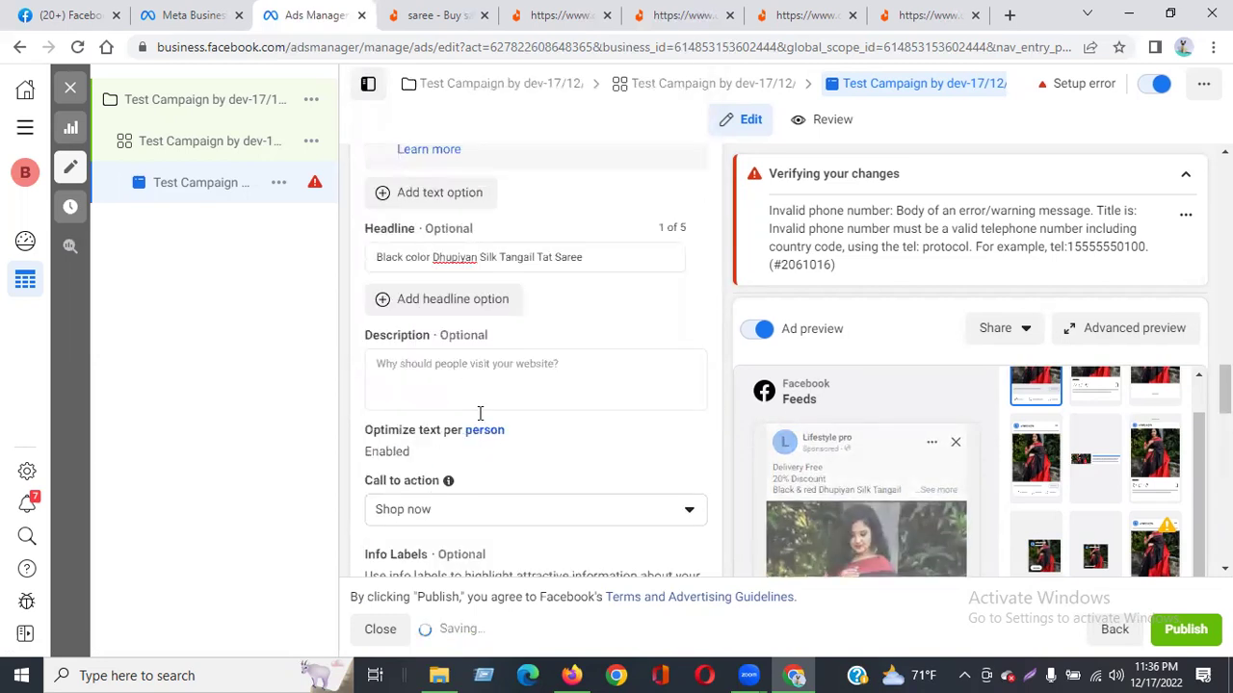
Copy the web address of the Daraz saree product page and paste it as the website URL of the ad's destination.
scroll(487, 504, "down", 2)
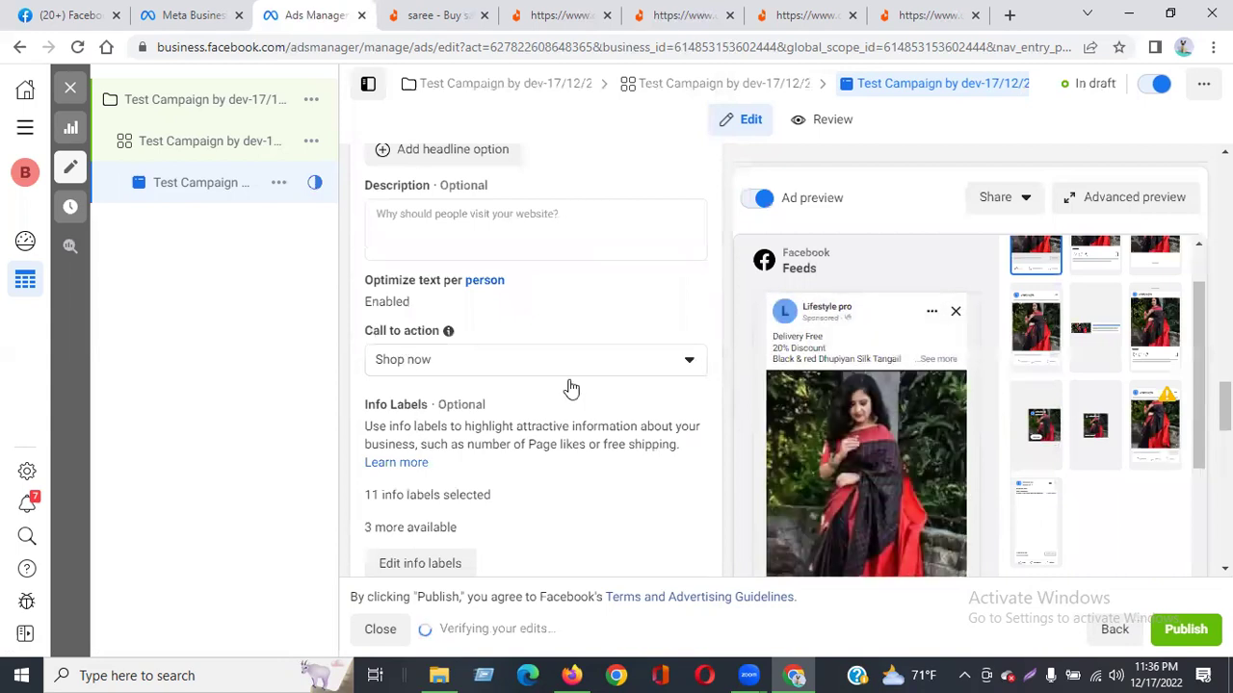
scroll(550, 507, "down", 4)
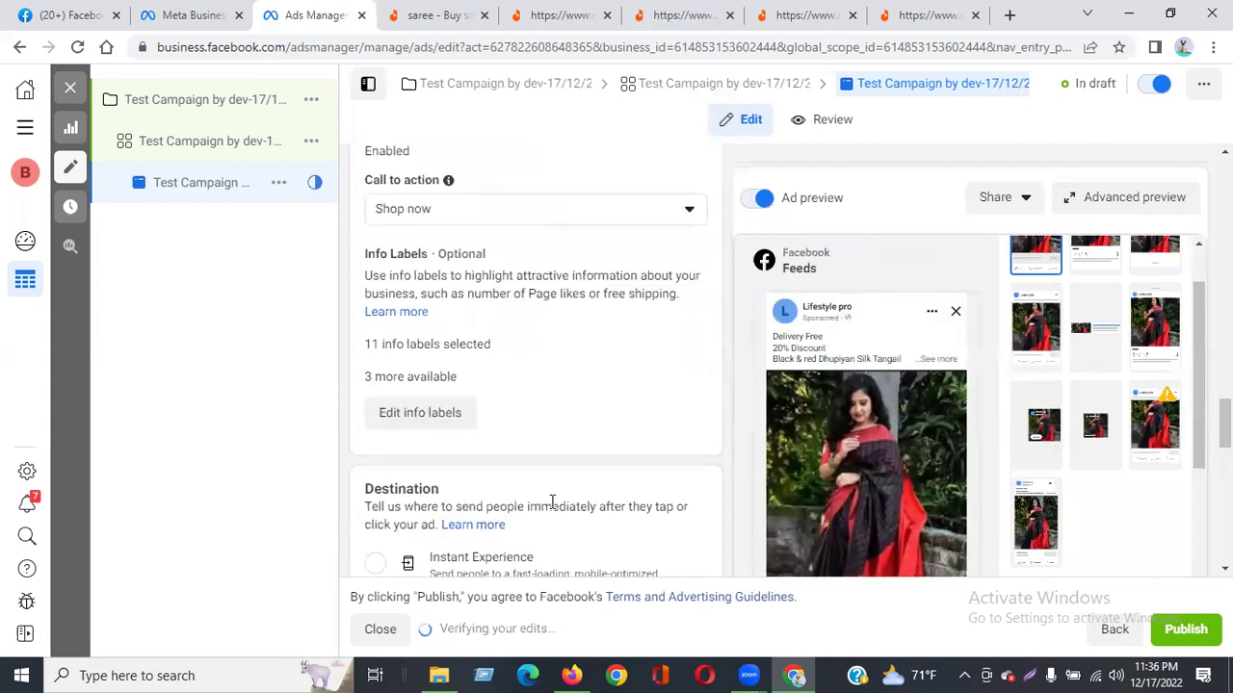
left_click(493, 531)
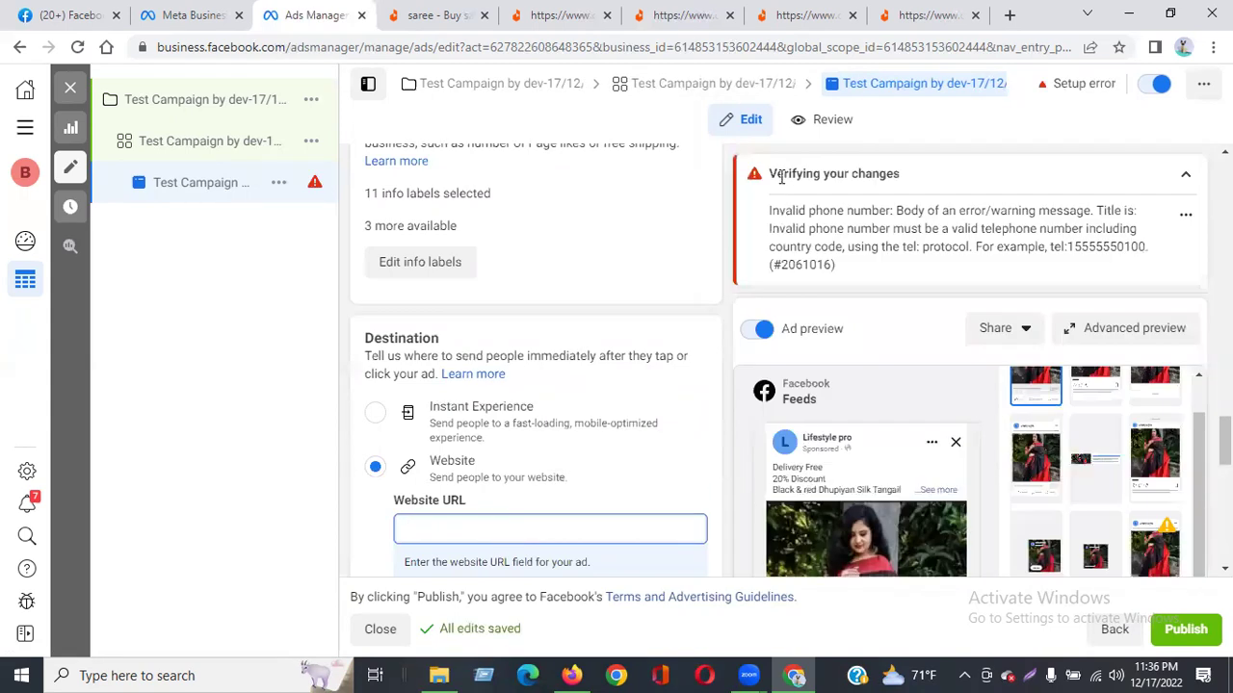
left_click(671, 17)
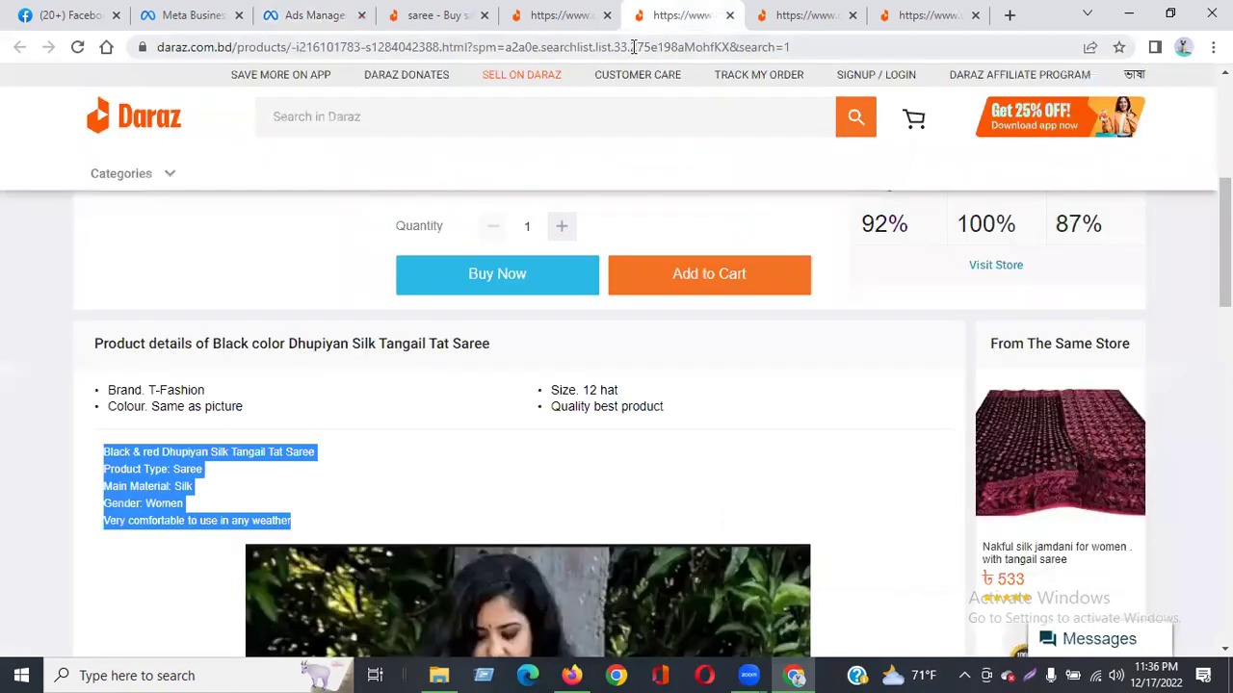
scroll(674, 183, "up", 2)
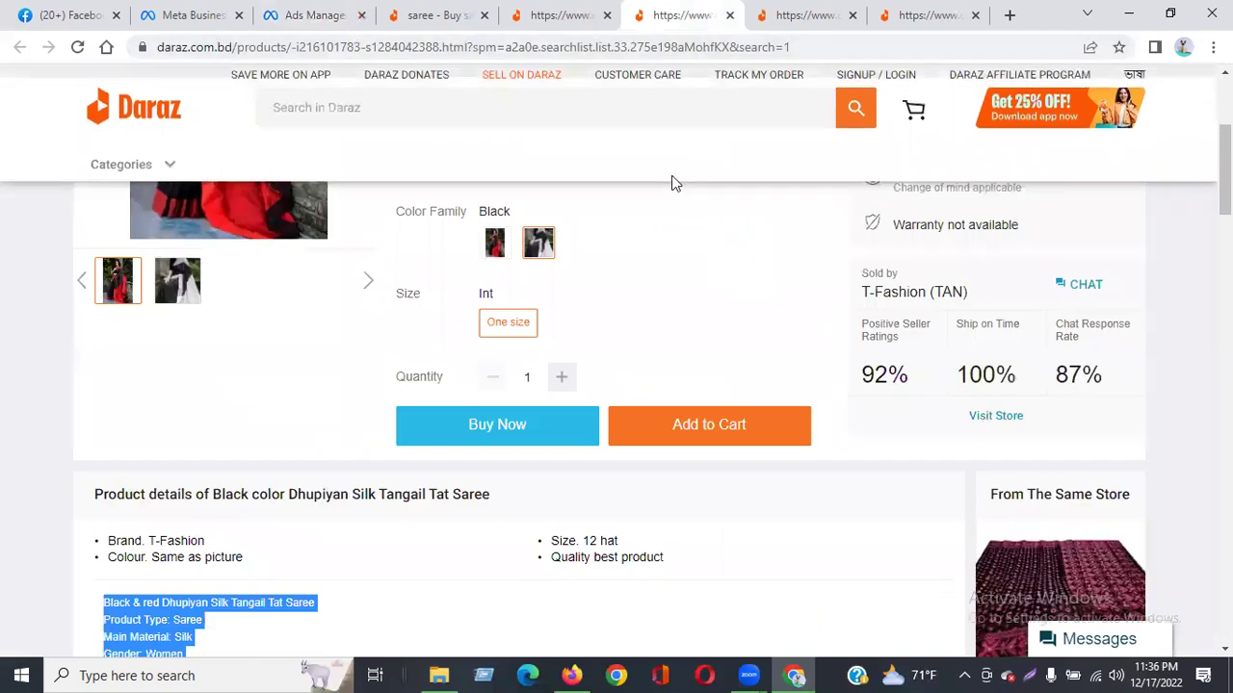
right_click(623, 48)
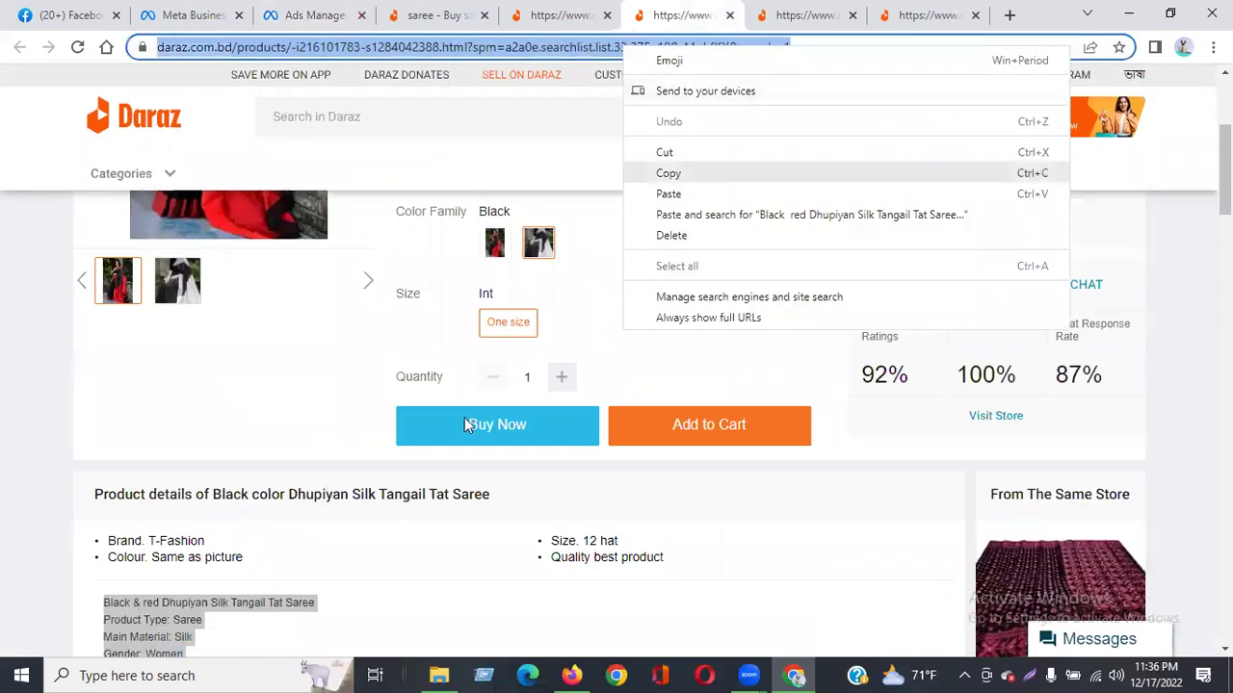
key("ctrl+3")
right_click(415, 530)
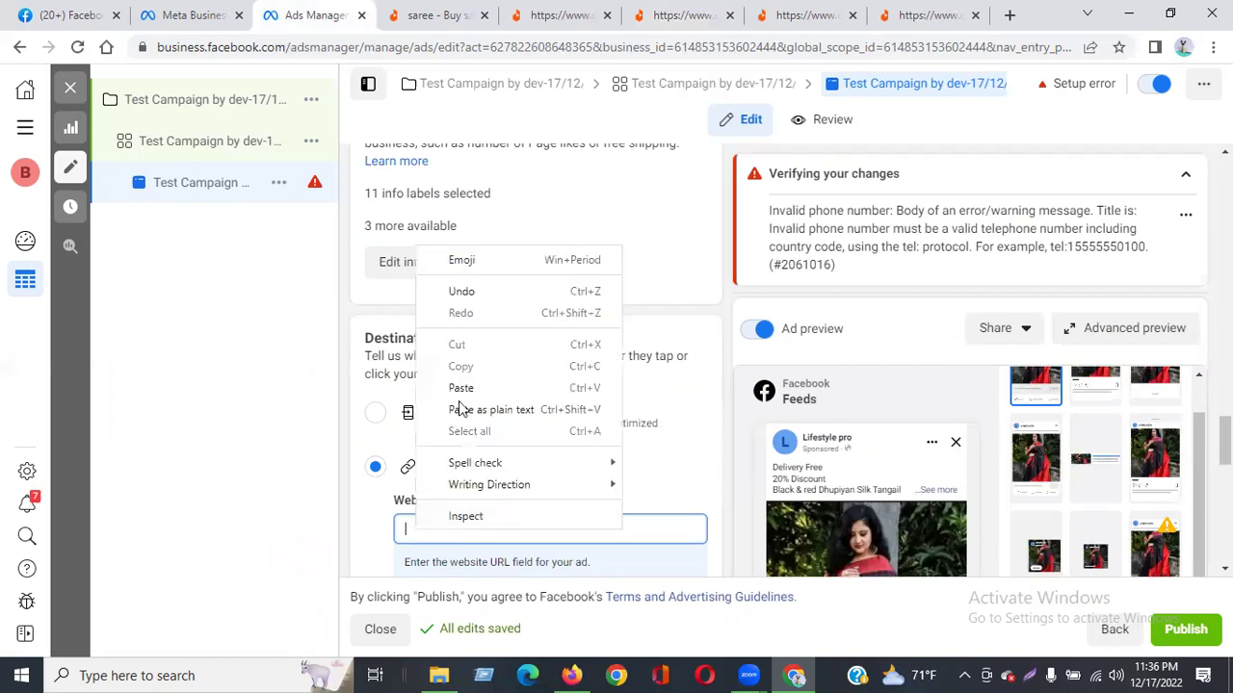
left_click(465, 387)
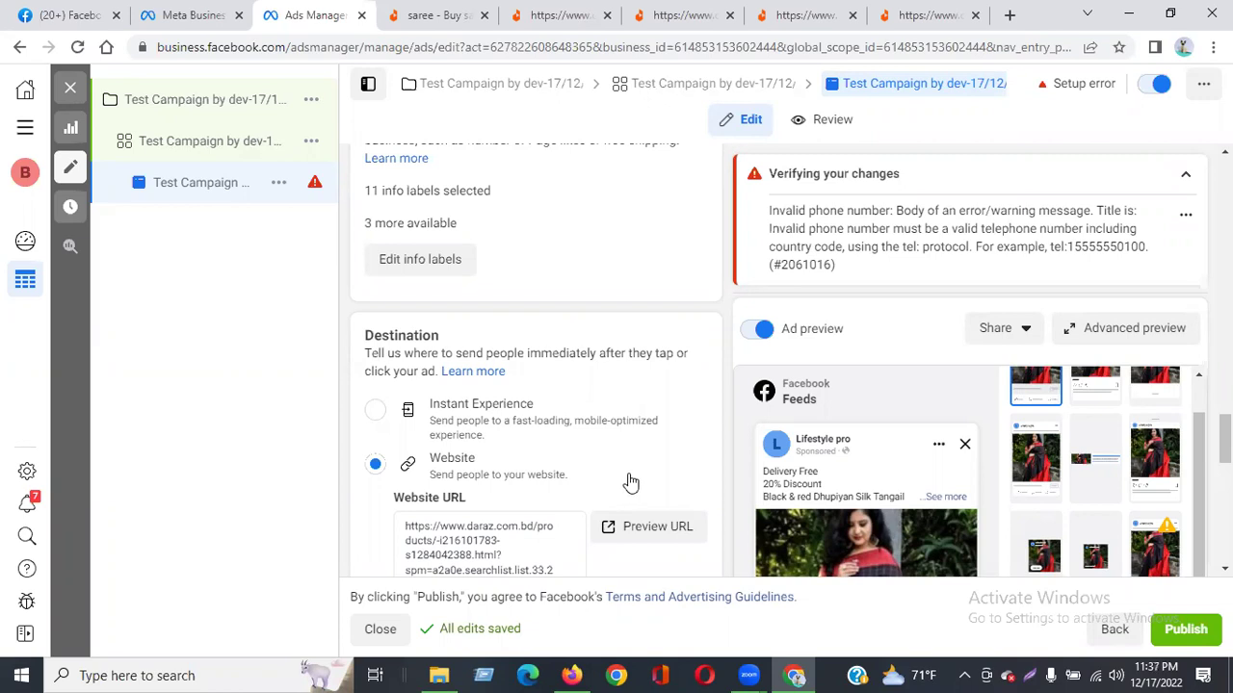
Review the ad's format, primary text, headline and call to action, and look at the custom info label options without changing them.
scroll(520, 459, "up", 10)
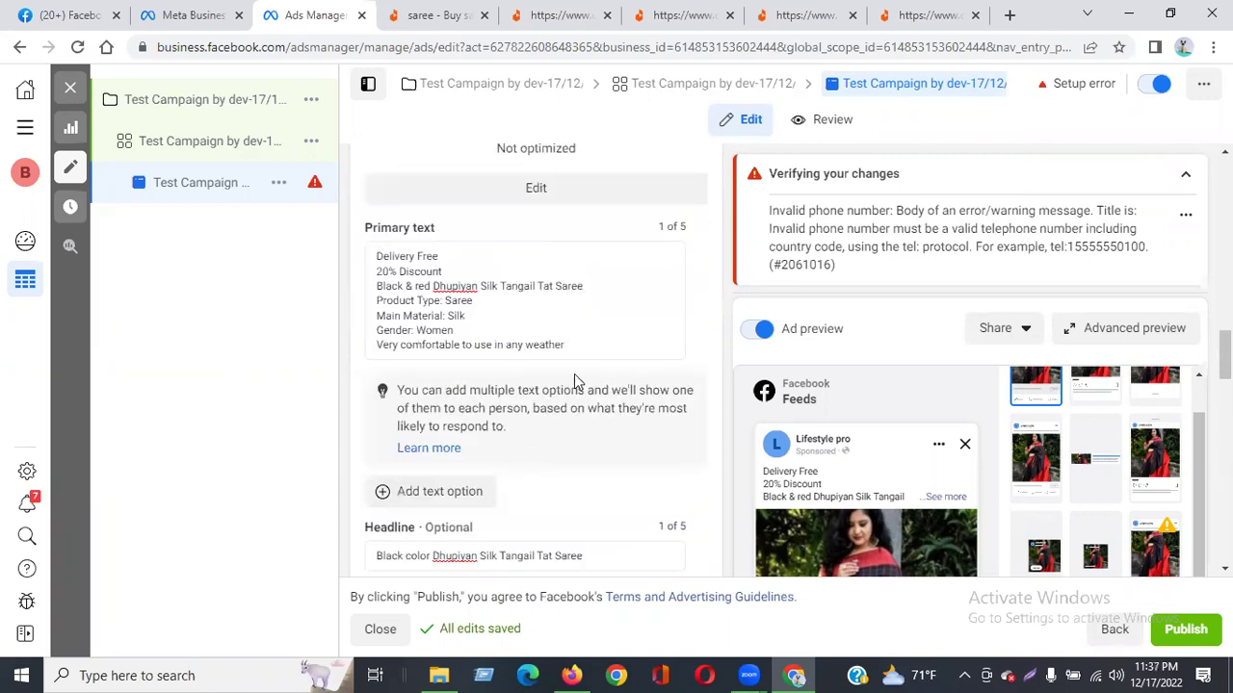
left_click(591, 343)
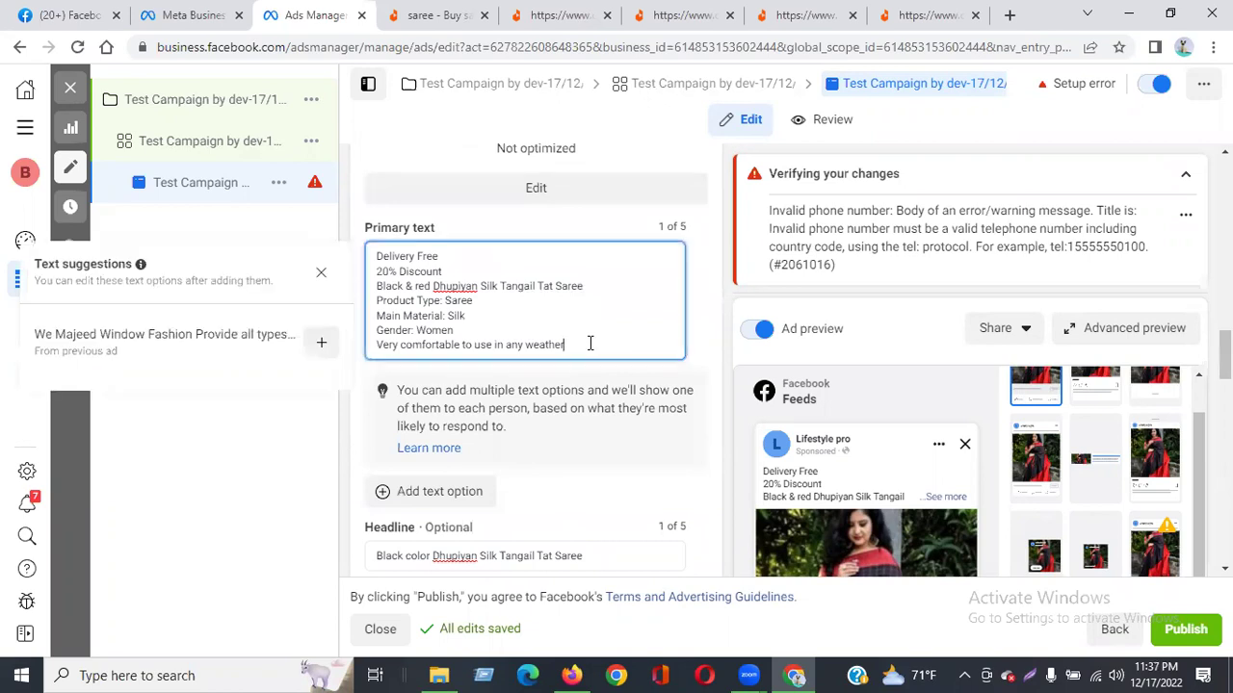
scroll(590, 343, "up", 15)
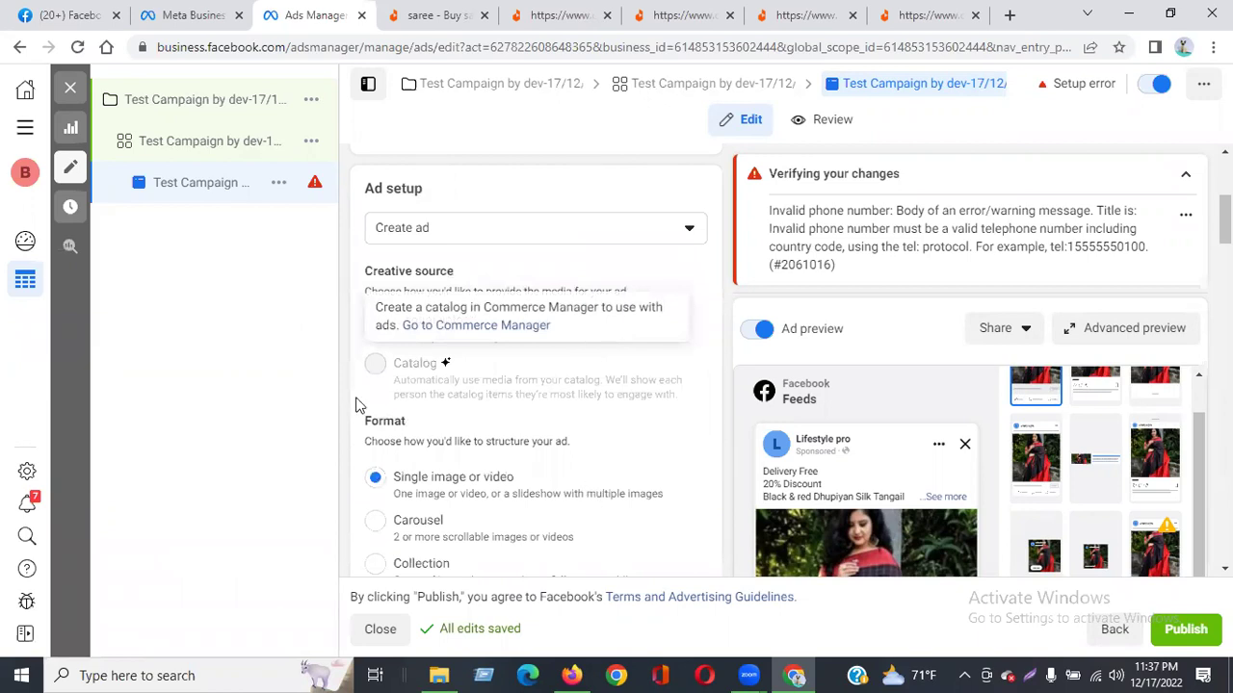
scroll(372, 327, "down", 9)
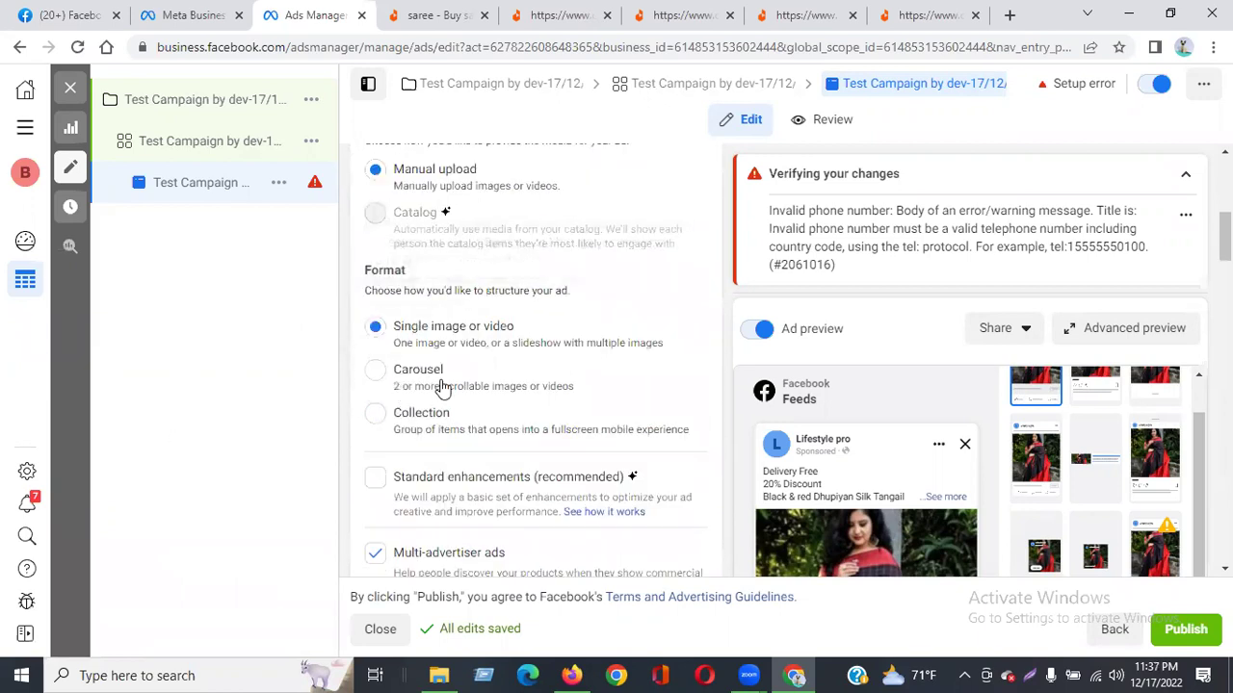
scroll(443, 387, "down", 2)
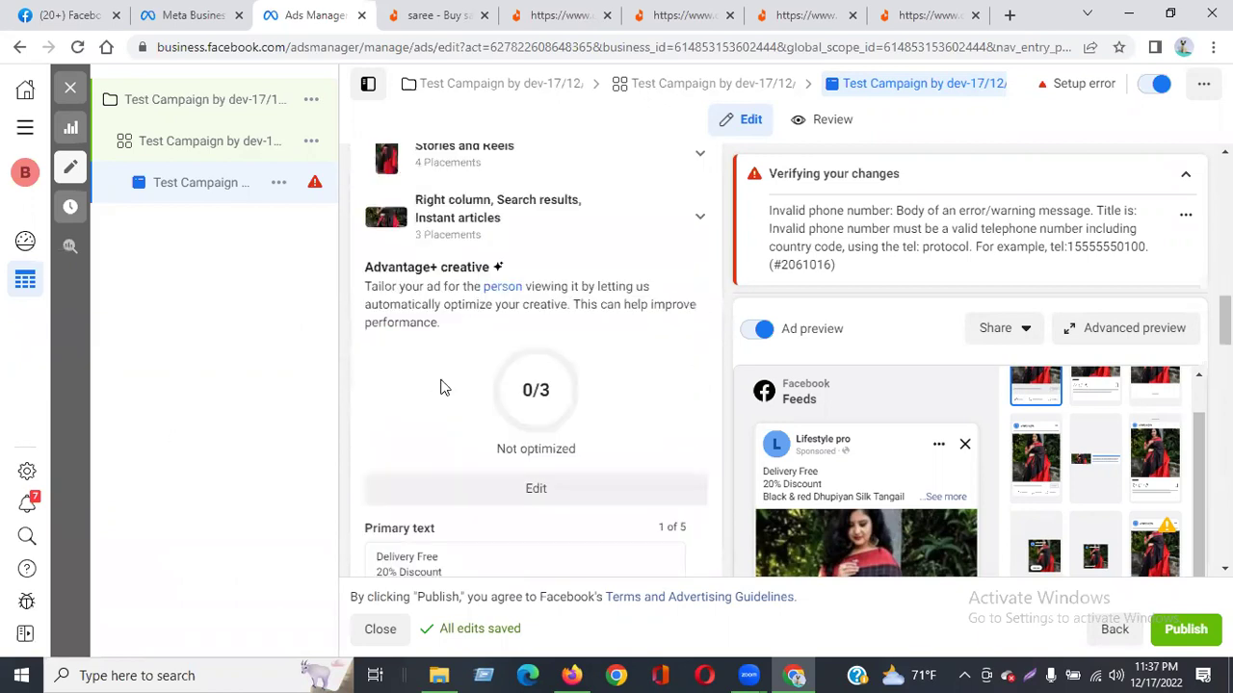
scroll(443, 387, "down", 6)
scroll(443, 385, "up", 2)
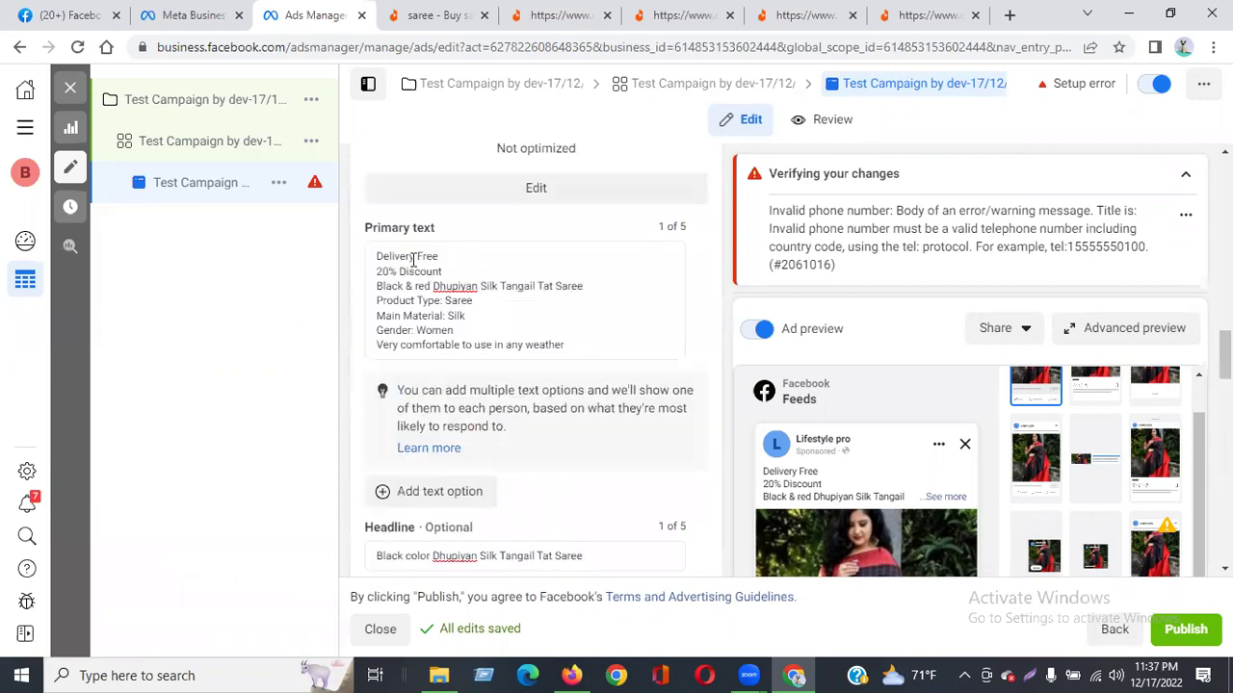
scroll(531, 302, "down", 2)
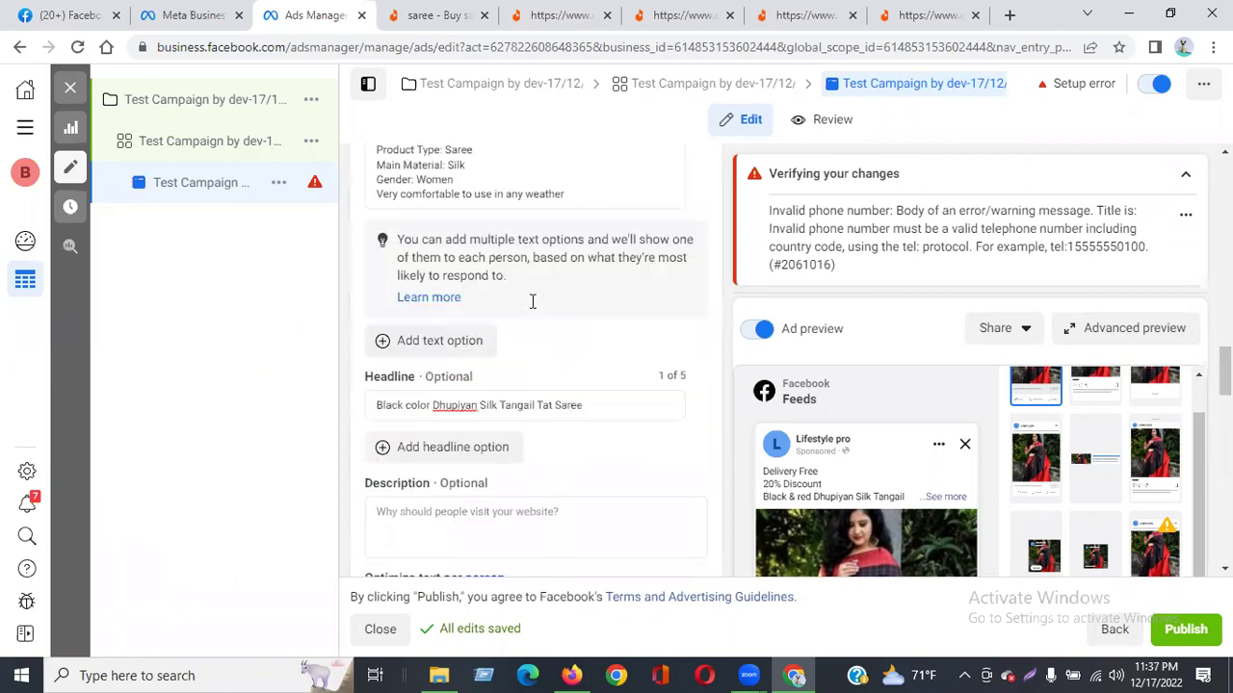
left_click(597, 404)
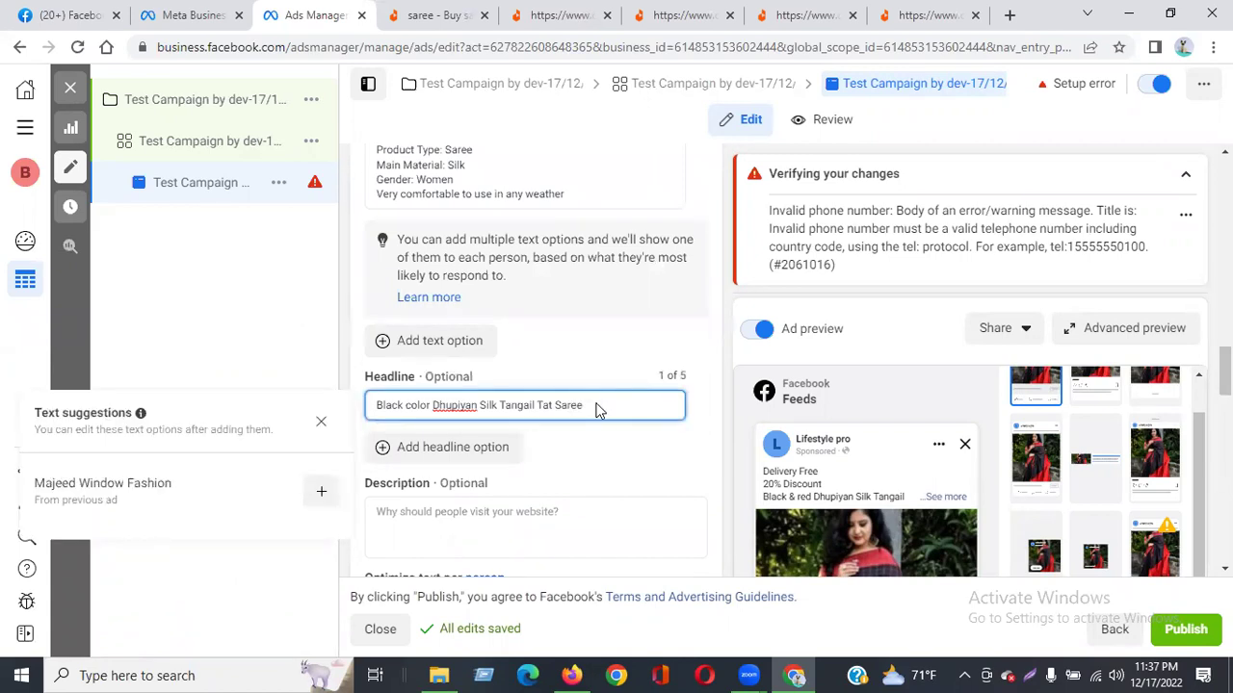
scroll(597, 410, "down", 4)
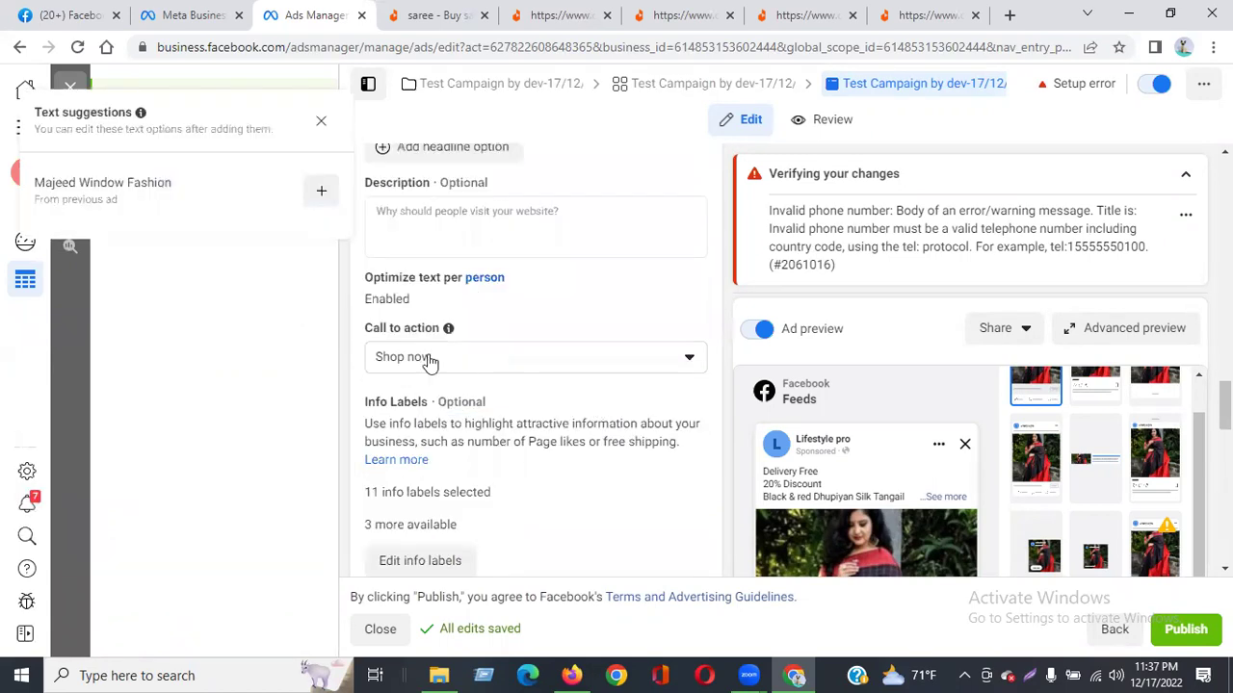
scroll(430, 361, "down", 2)
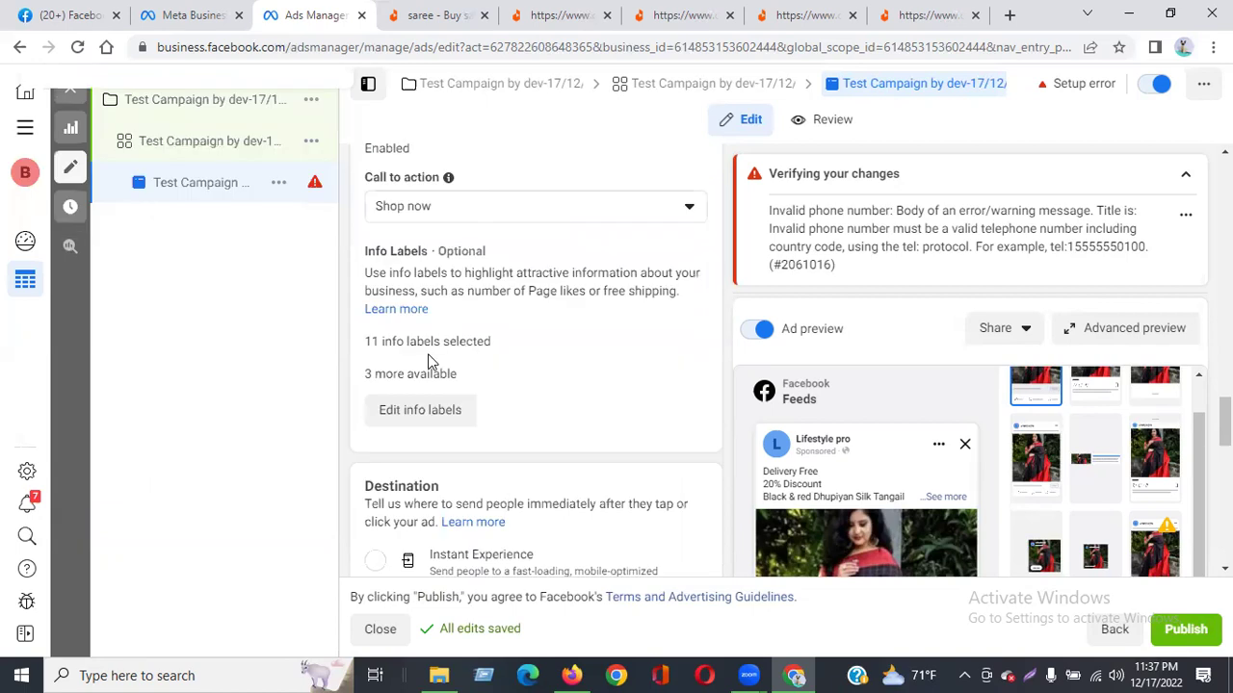
left_click(438, 416)
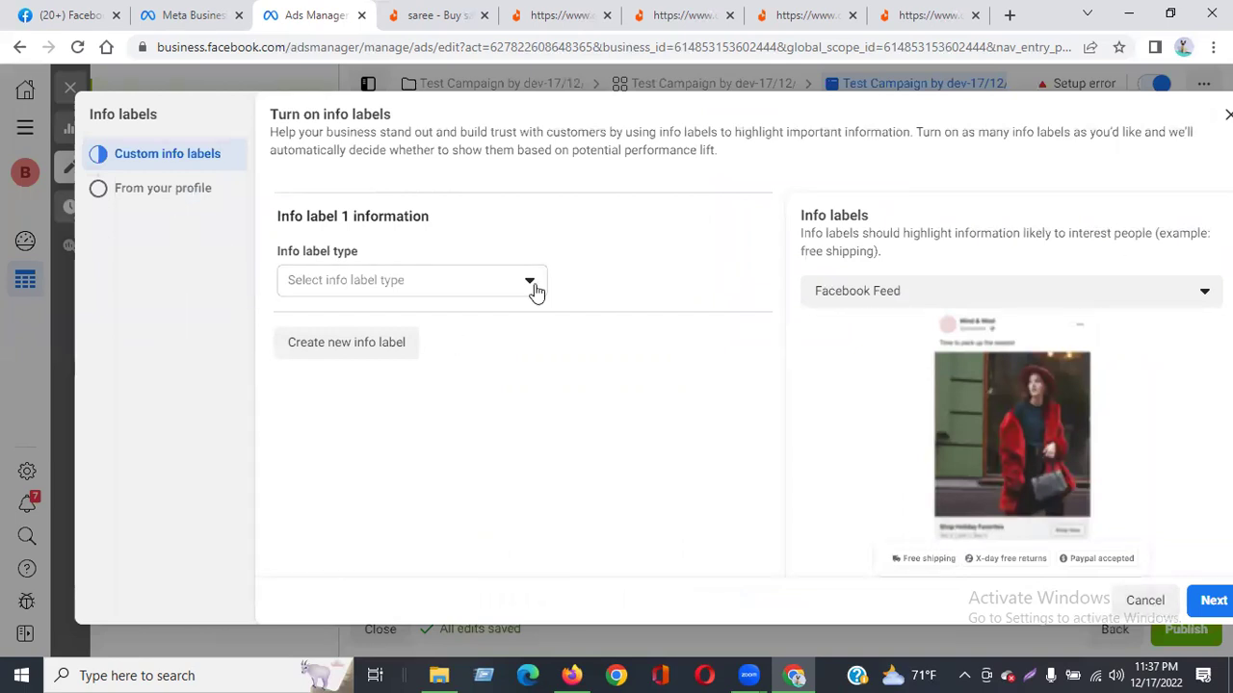
key("Escape")
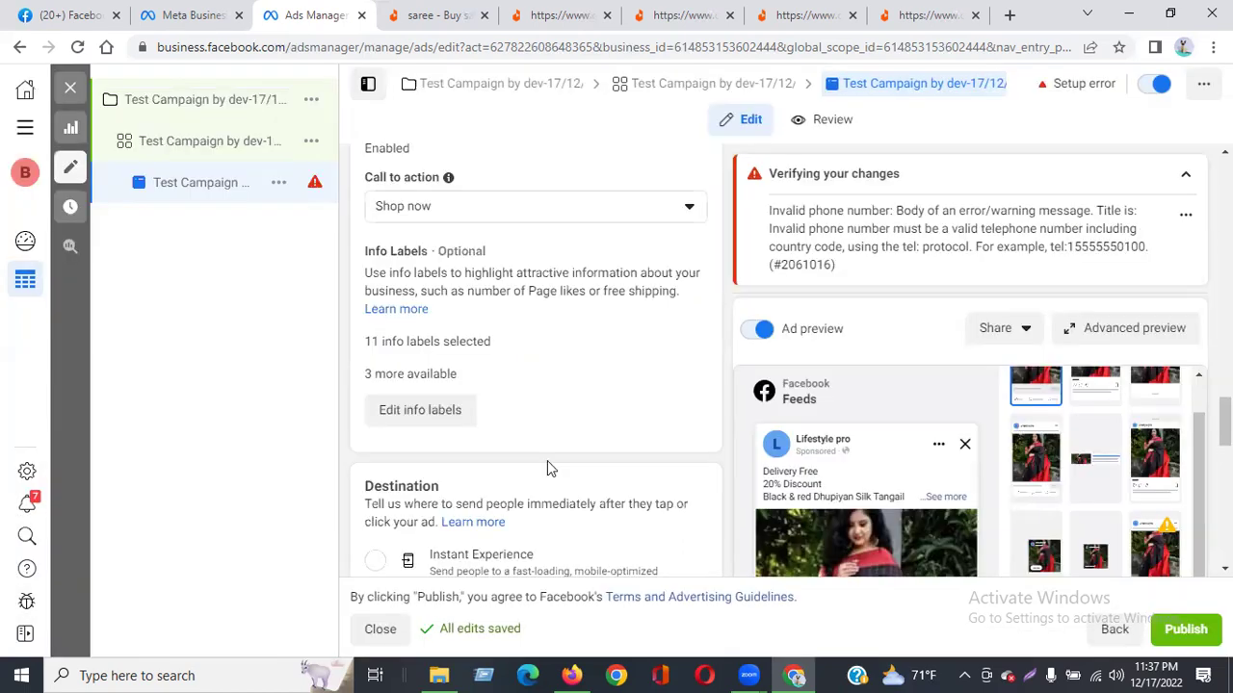
Turn off the call extension for the ad's website destination.
scroll(581, 535, "down", 5)
scroll(583, 385, "down", 1)
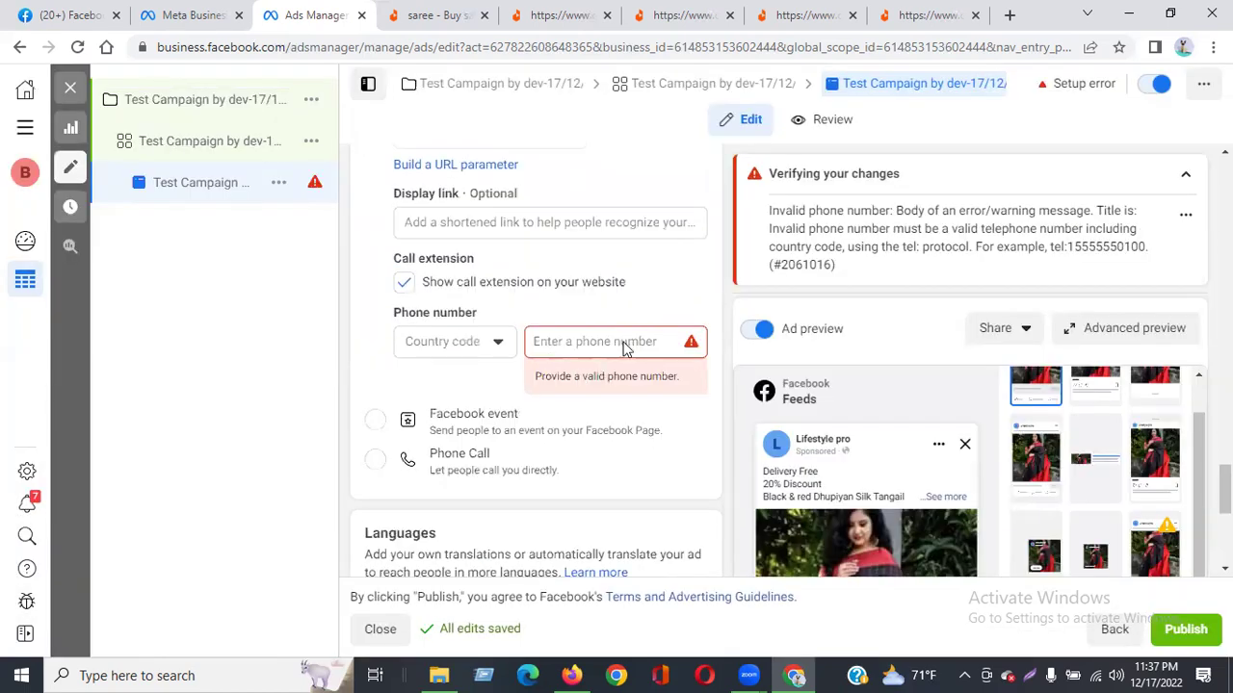
scroll(405, 441, "up", 2)
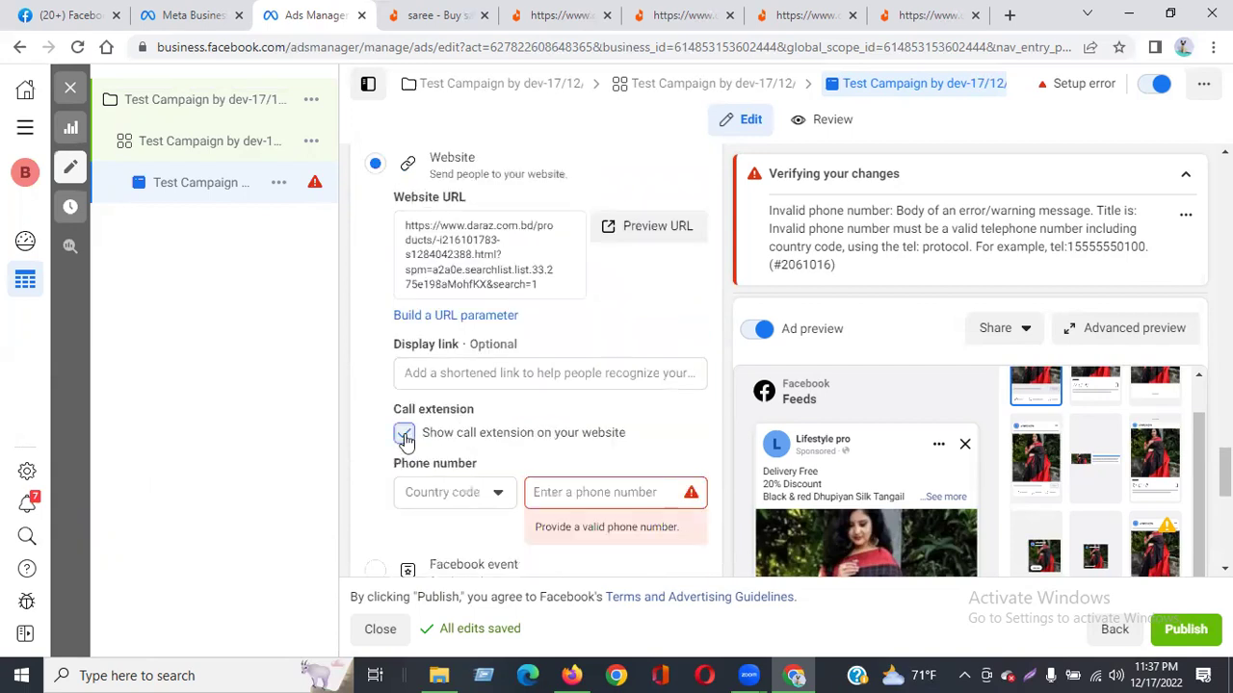
left_click(405, 438)
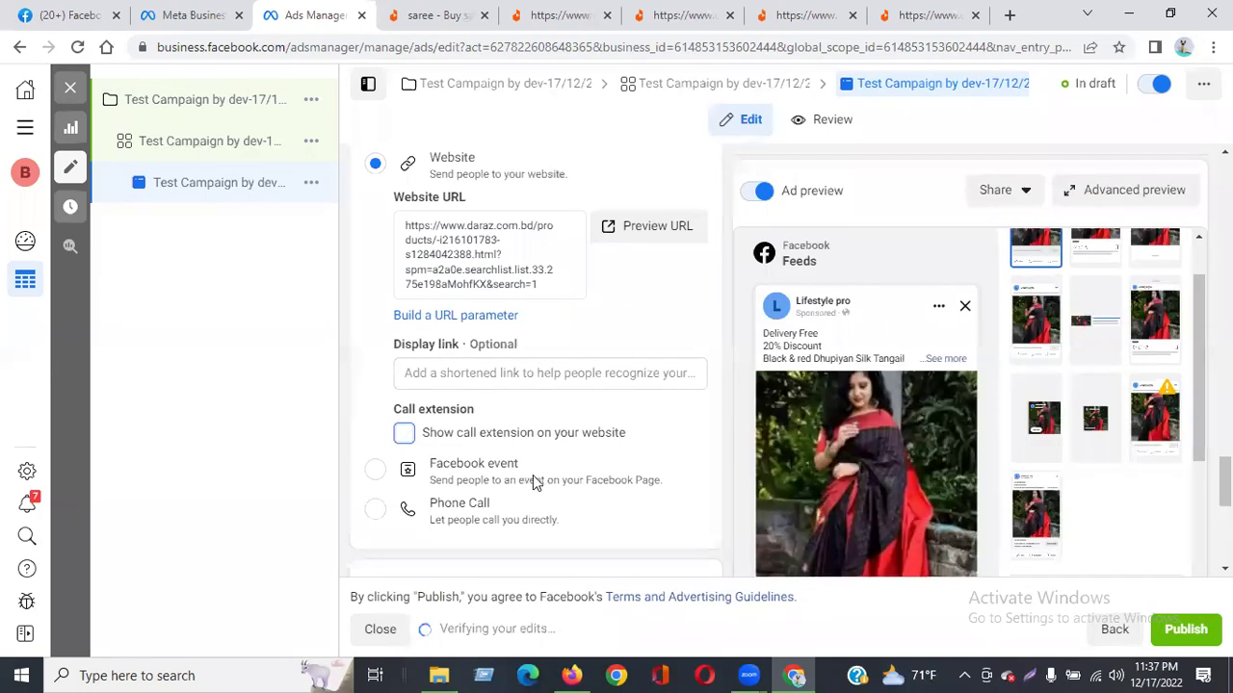
scroll(533, 474, "up", 2)
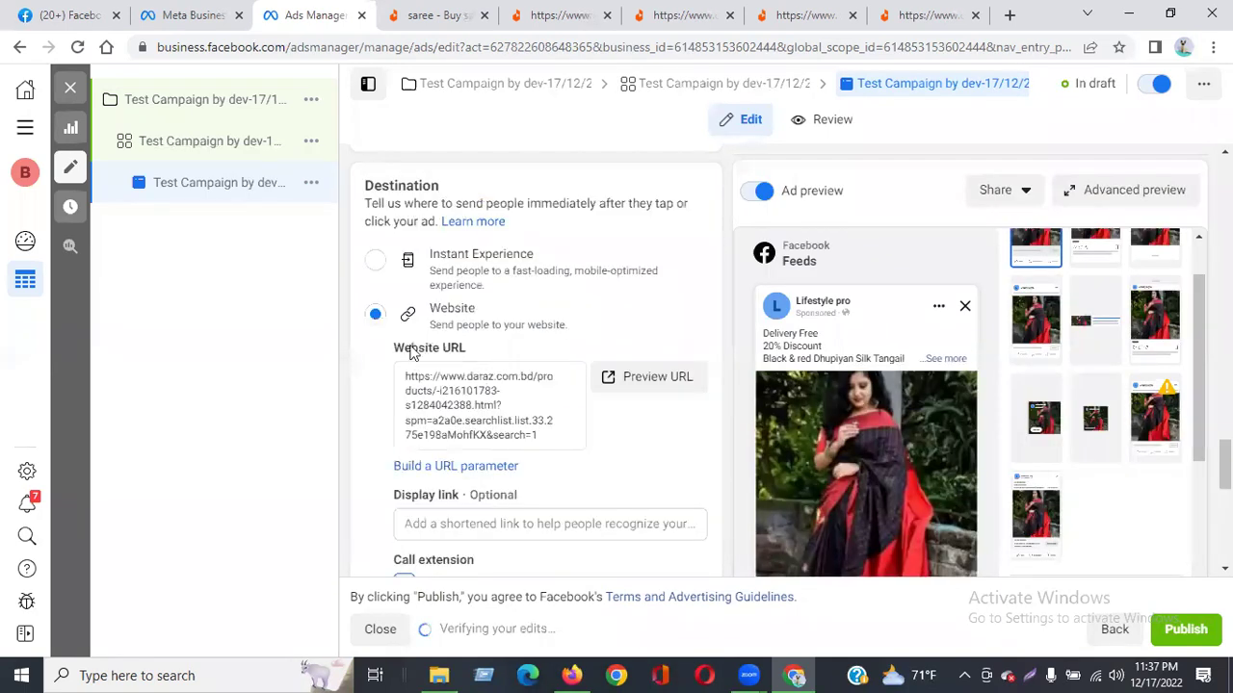
scroll(652, 492, "down", 4)
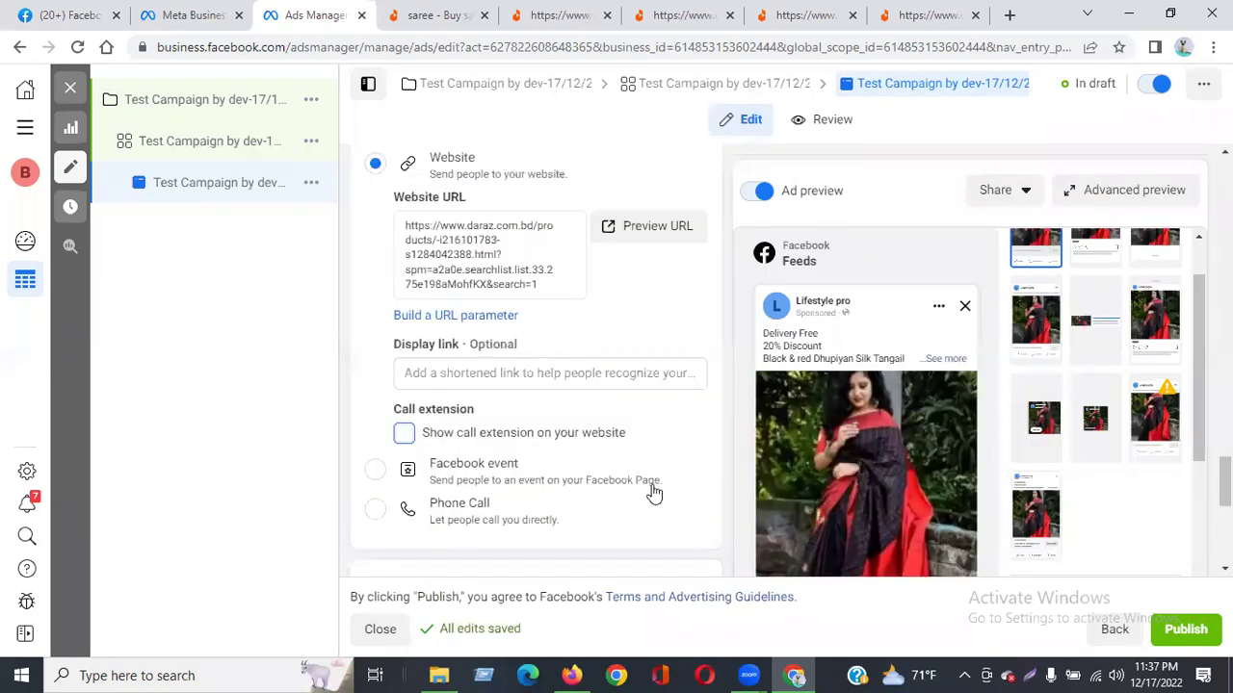
Check the ad's tracking settings, and review the campaign's details, lifetime budget options, bid strategy and ad scheduling without changing them.
scroll(653, 486, "down", 4)
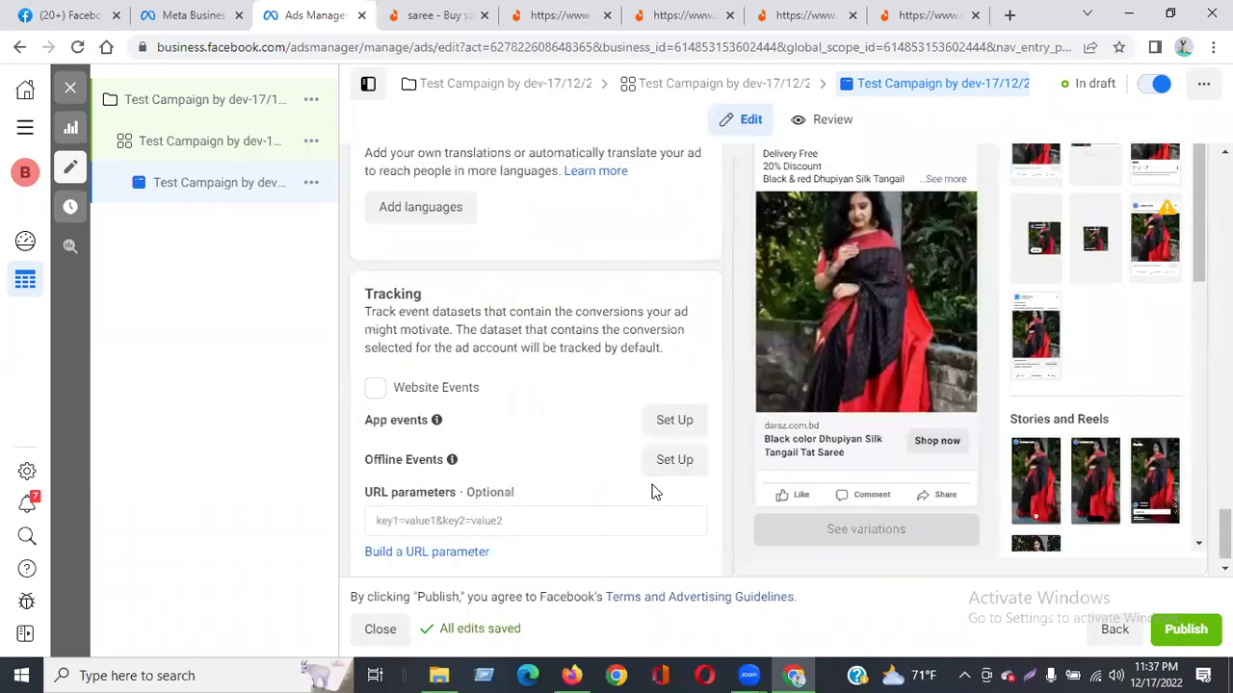
scroll(652, 492, "down", 1)
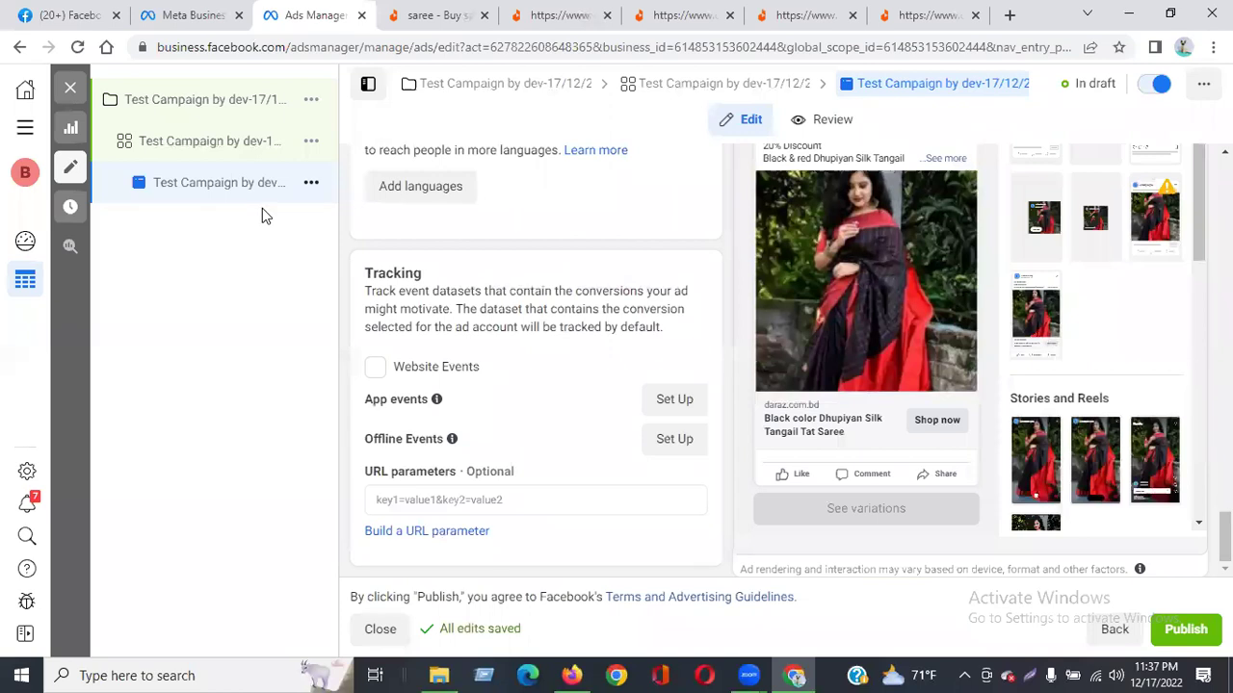
left_click(179, 107)
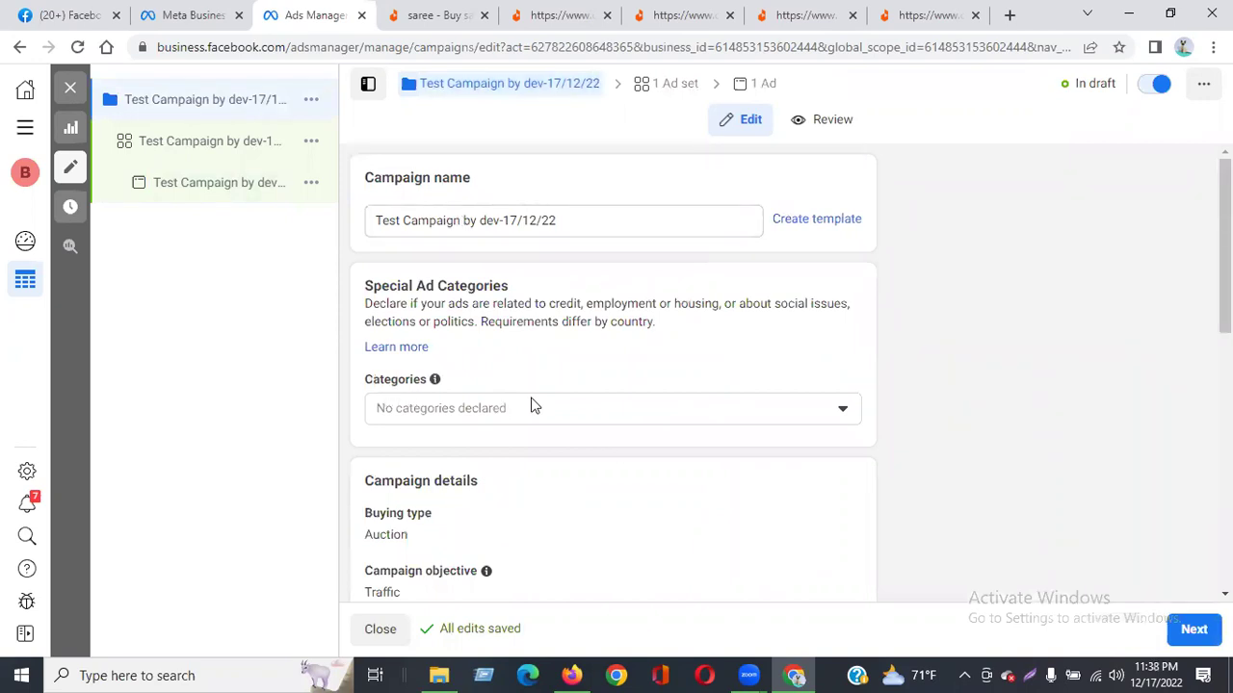
scroll(490, 375, "down", 2)
scroll(735, 431, "down", 2)
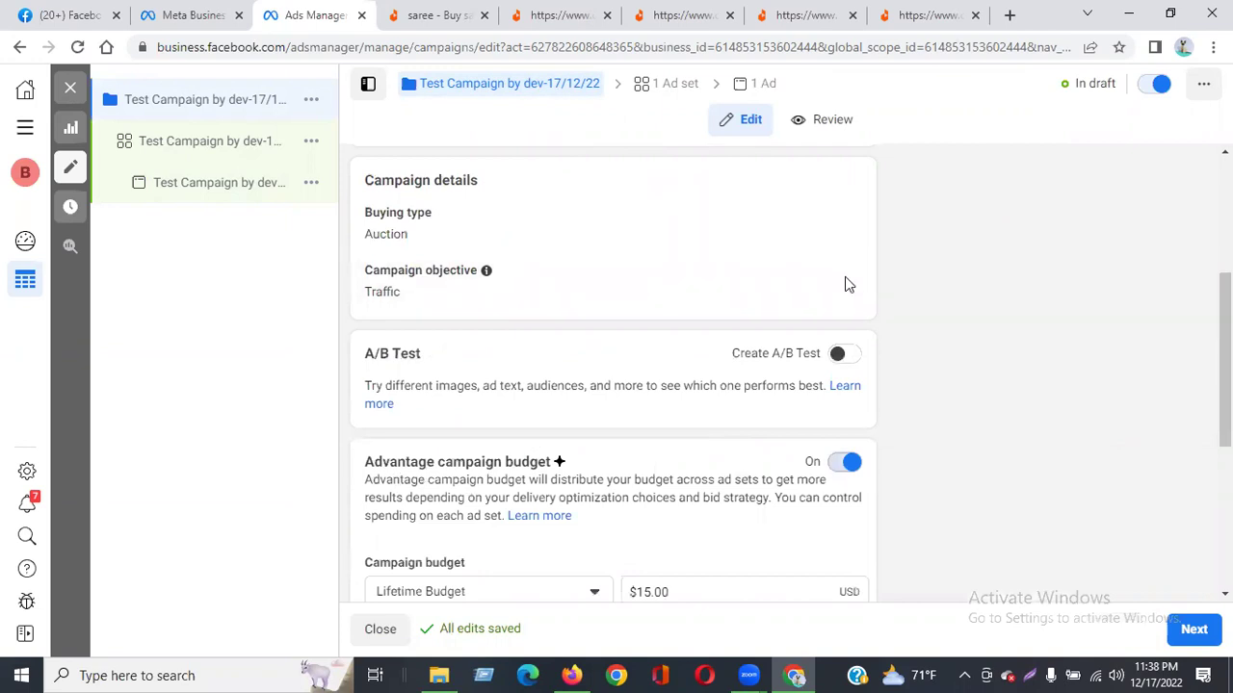
scroll(834, 328, "down", 2)
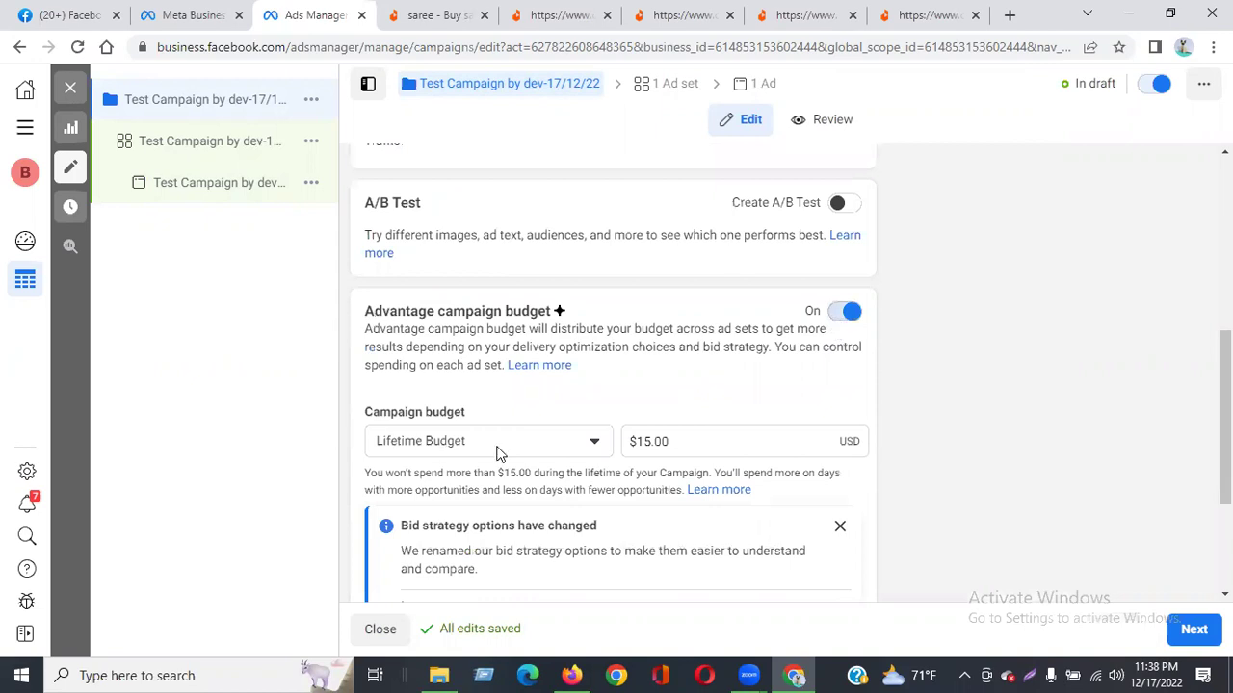
left_click(443, 451)
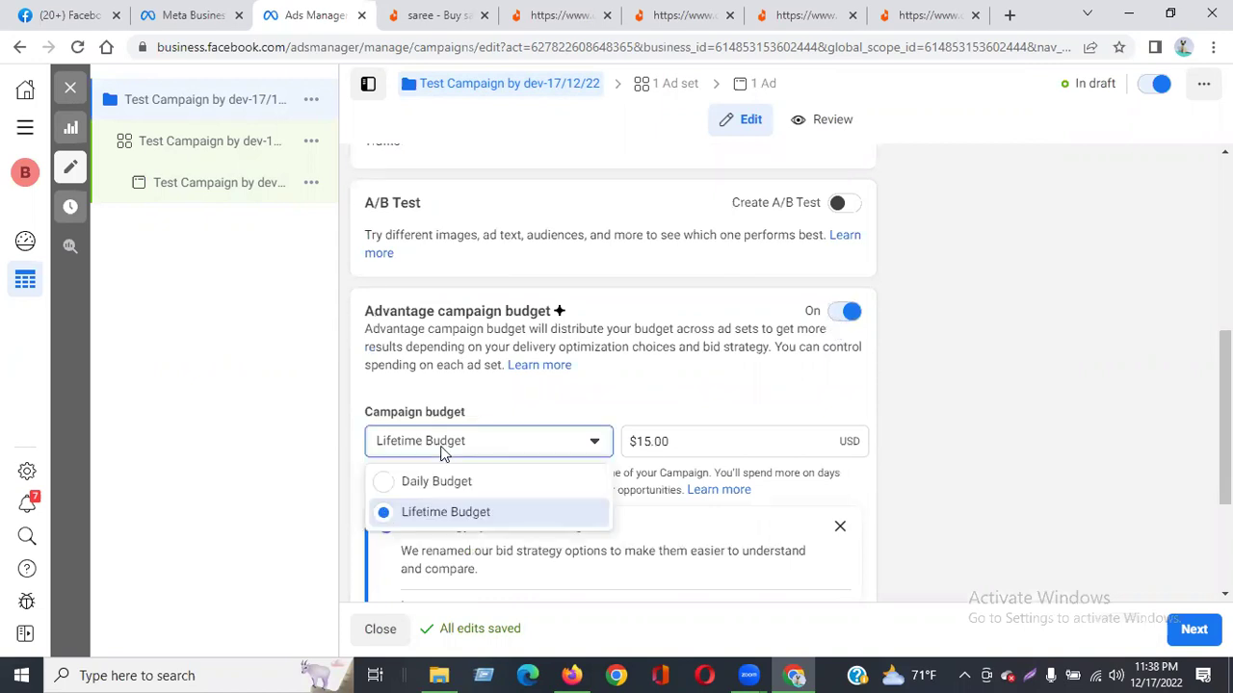
left_click(443, 451)
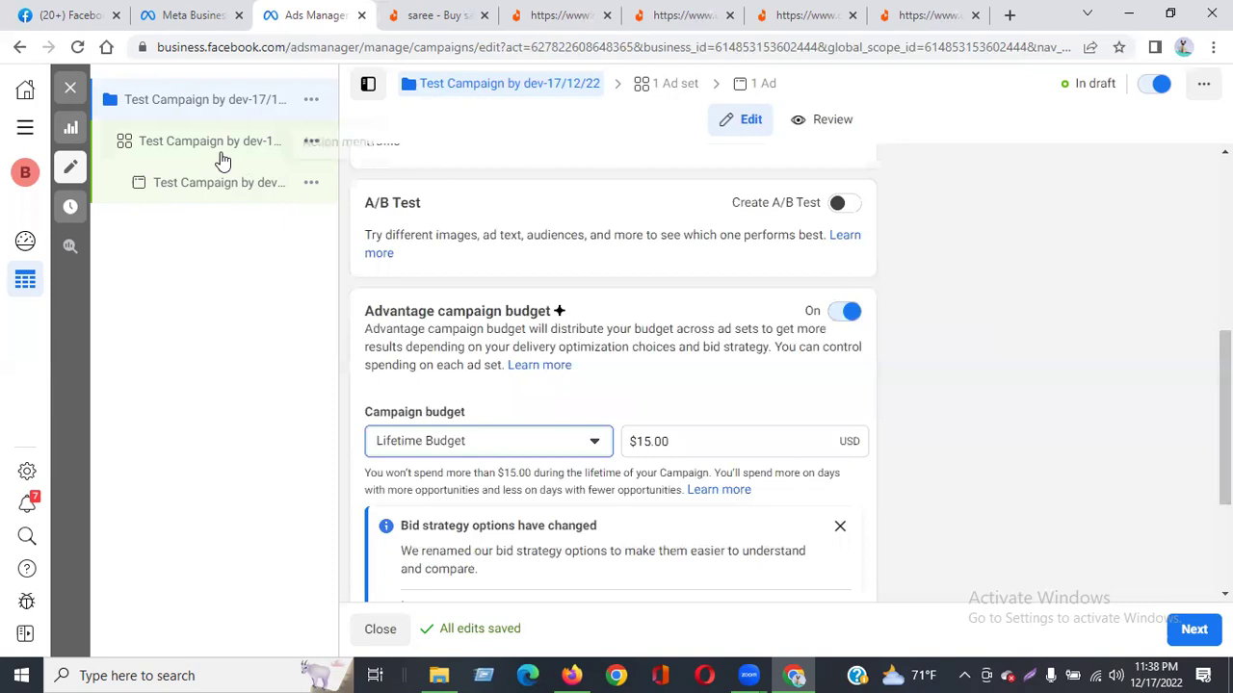
scroll(696, 472, "down", 3)
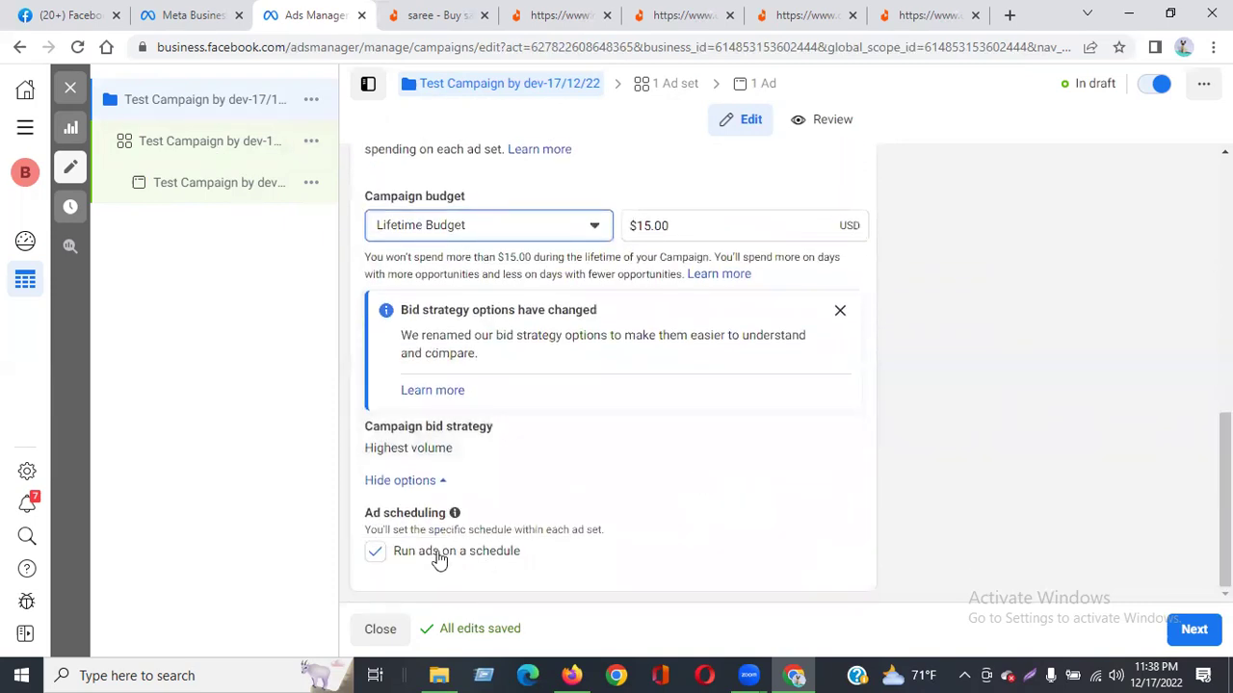
Open the ad set's budget and schedule settings and reset its start date to today.
left_click(192, 143)
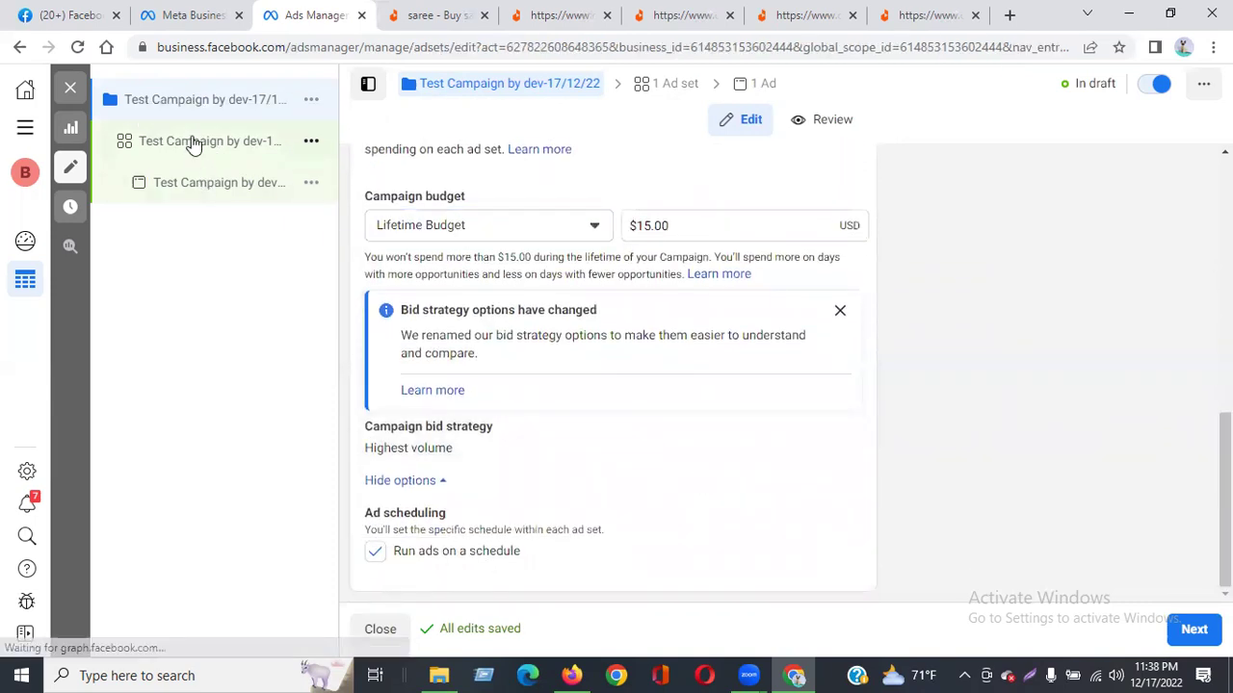
left_click(449, 404)
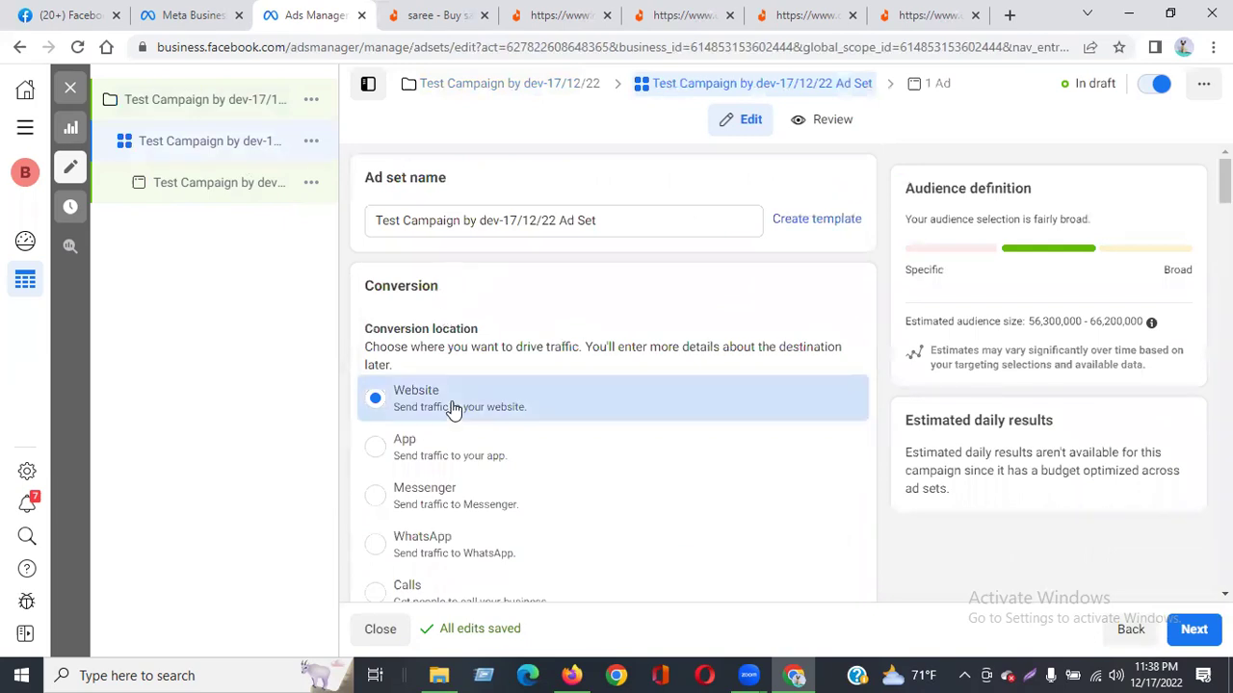
scroll(459, 319, "down", 2)
scroll(463, 385, "down", 3)
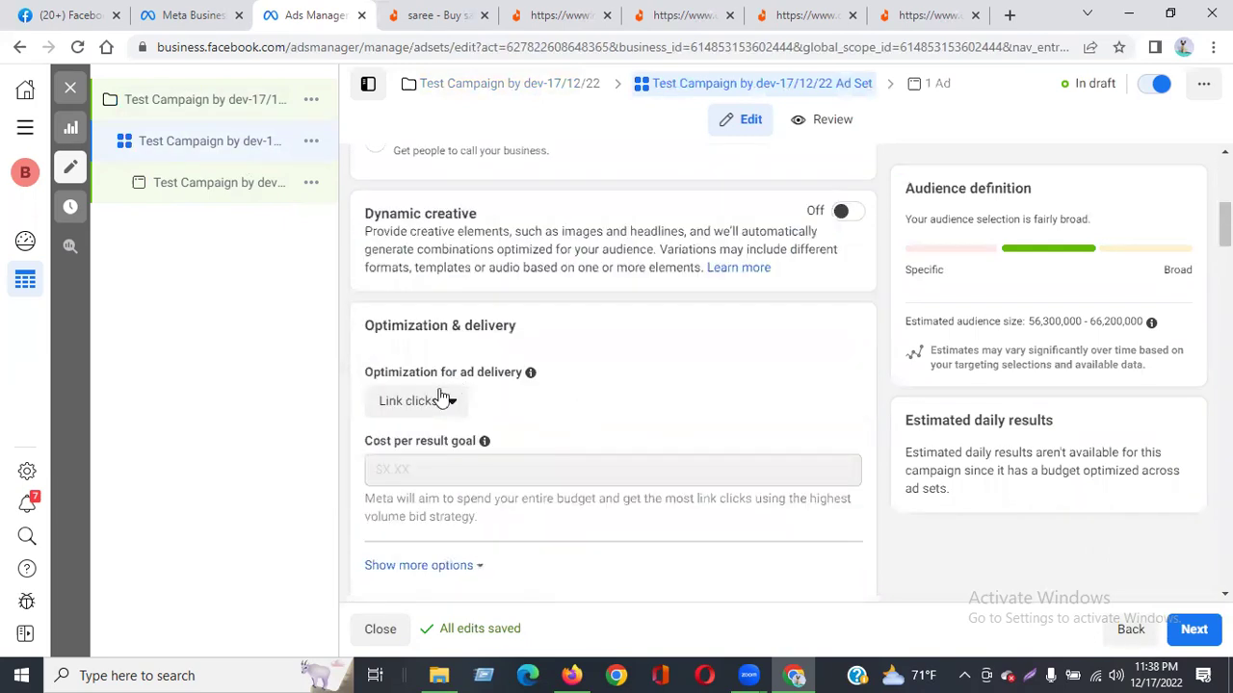
scroll(539, 400, "down", 3)
scroll(433, 453, "down", 2)
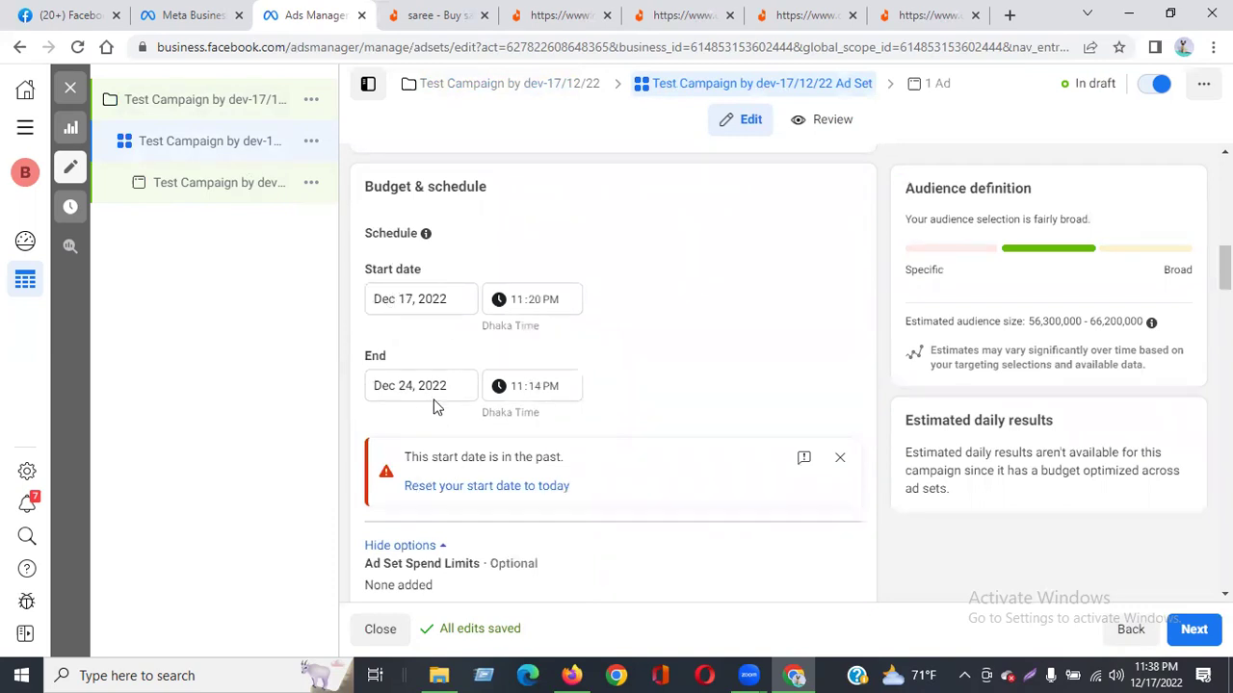
left_click(458, 487)
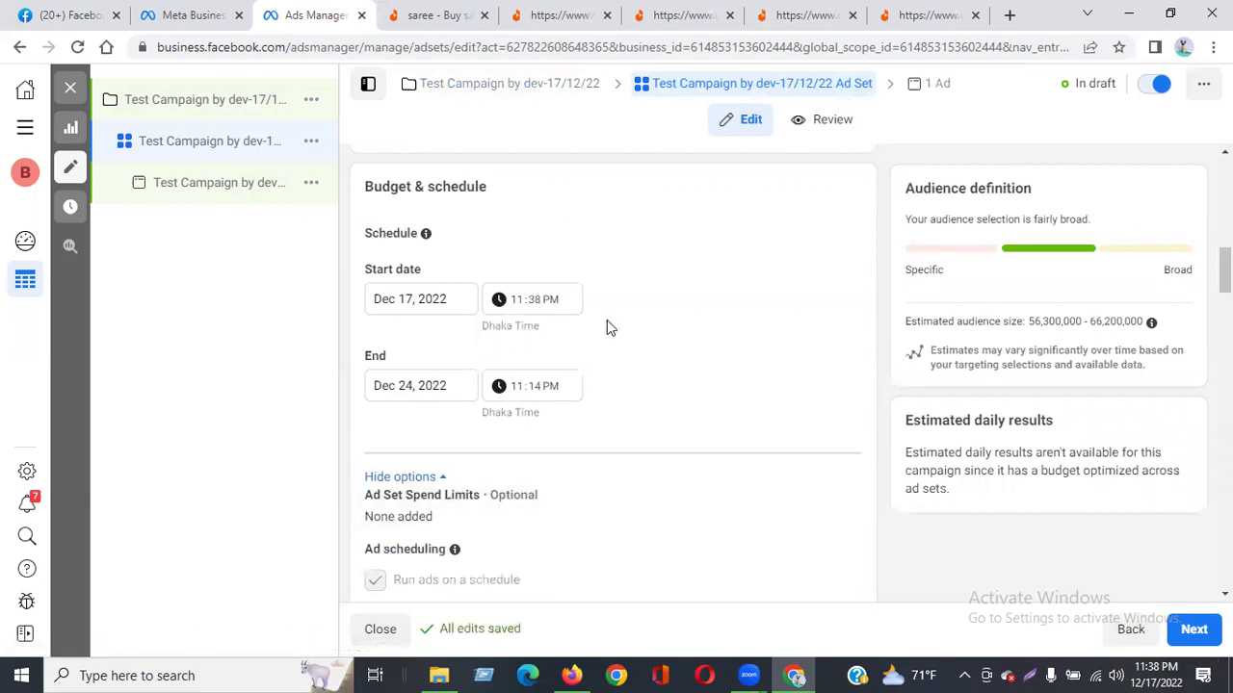
Review the ad set's scheduled hours, the Test Saree saved audience's targeting and the manual placements.
scroll(607, 320, "down", 2)
scroll(538, 470, "down", 2)
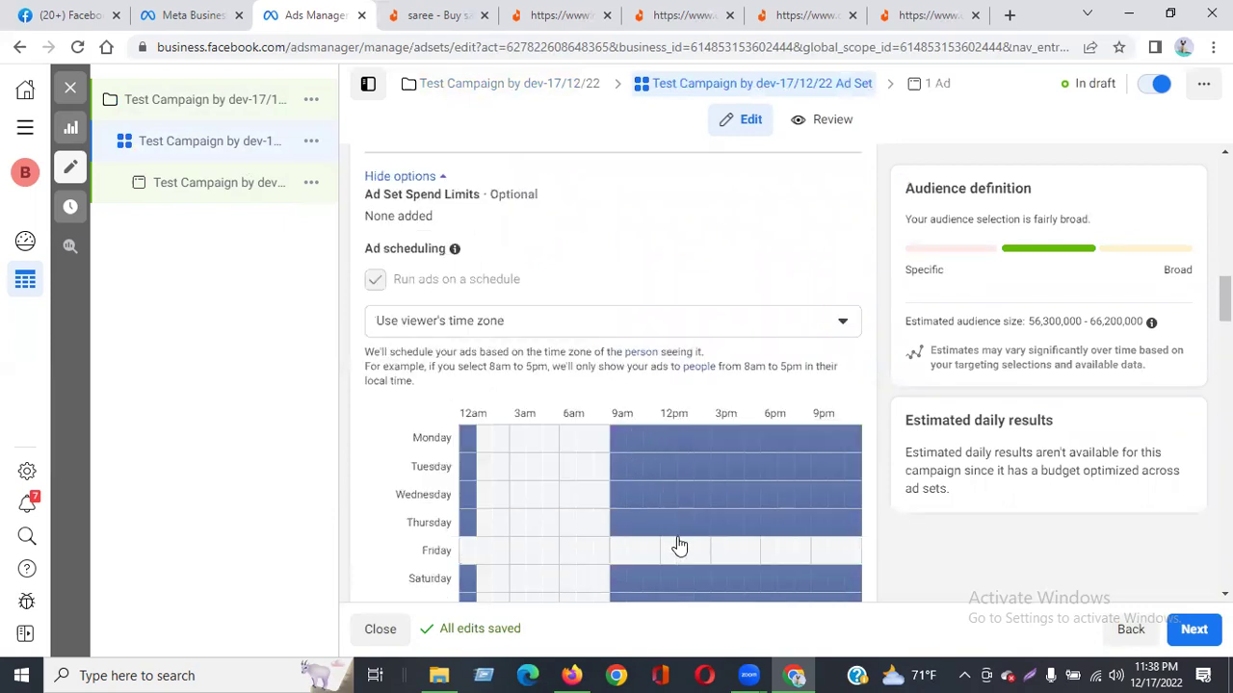
scroll(819, 572, "down", 2)
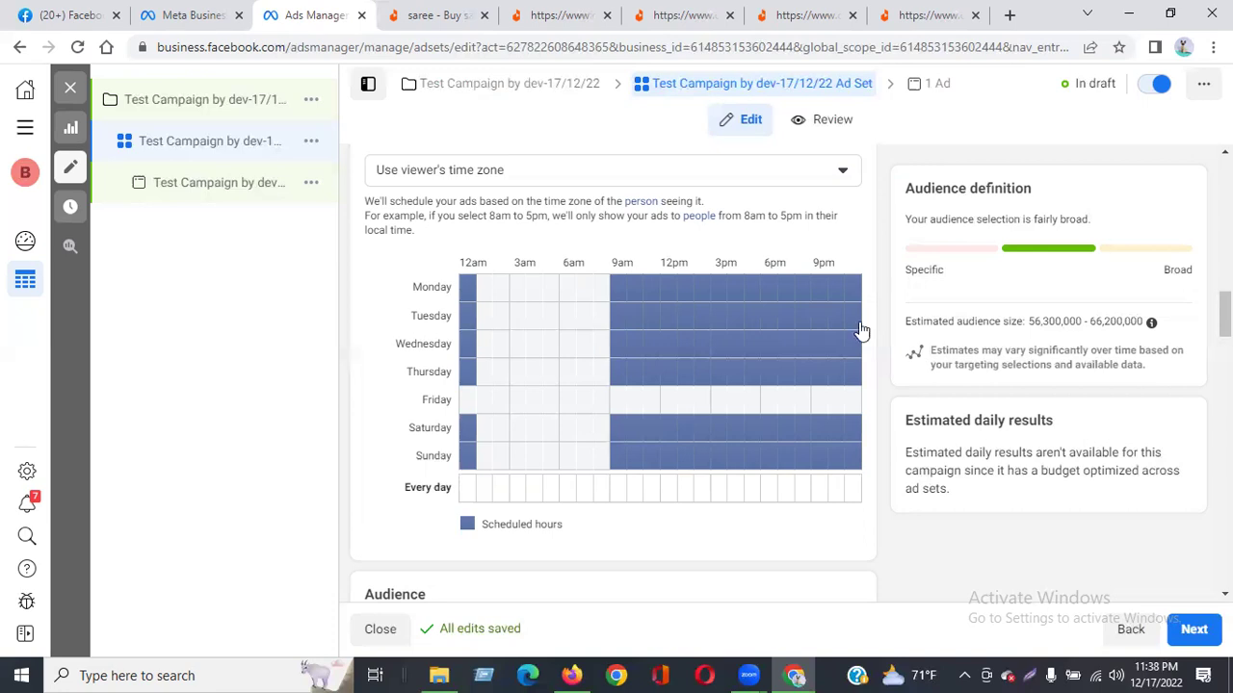
scroll(820, 556, "down", 3)
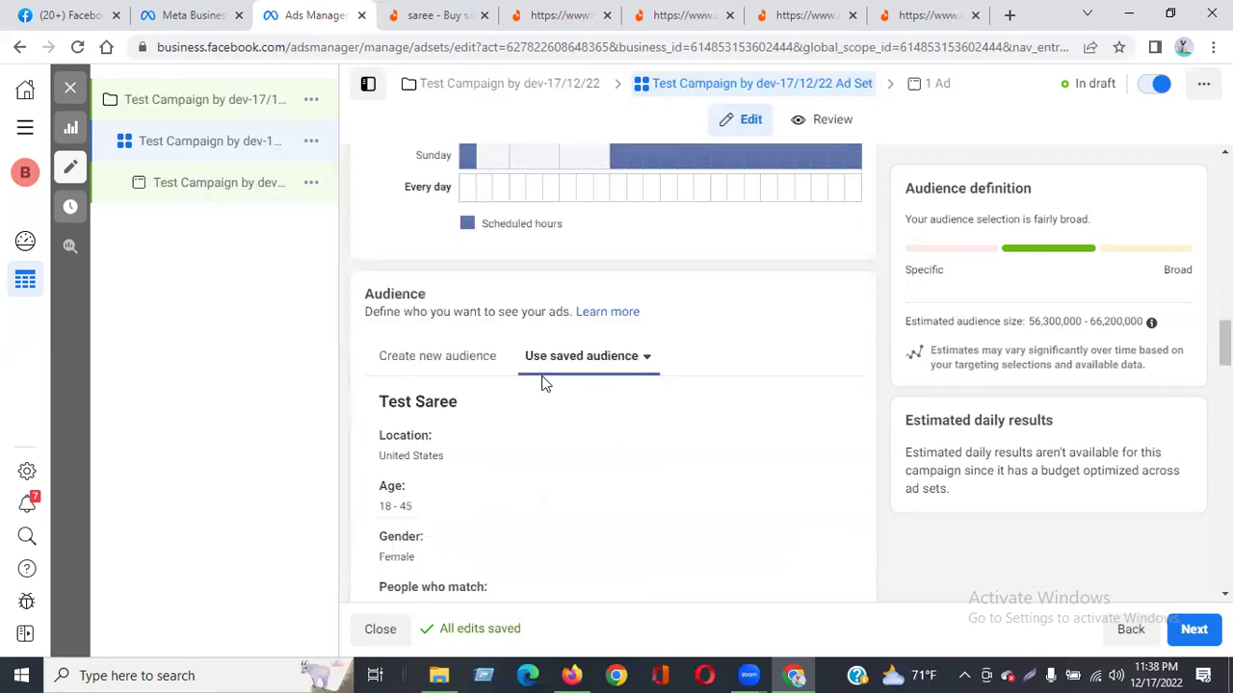
scroll(542, 383, "down", 2)
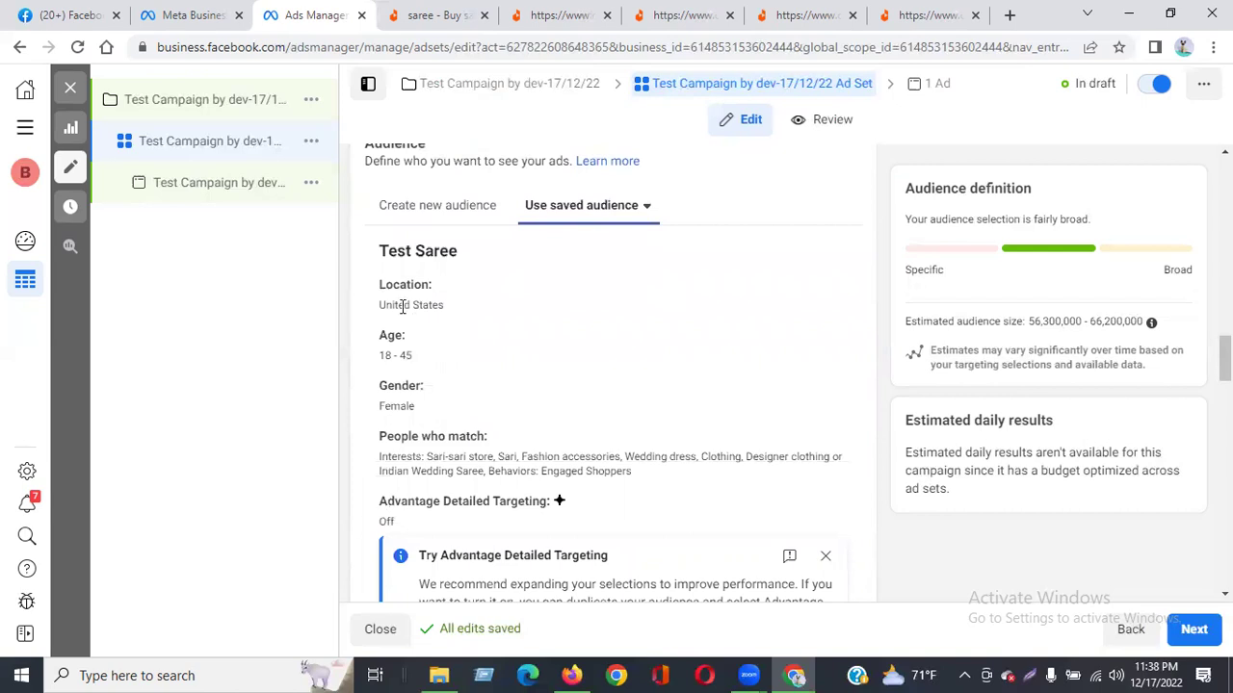
left_click_drag(382, 304, 451, 317)
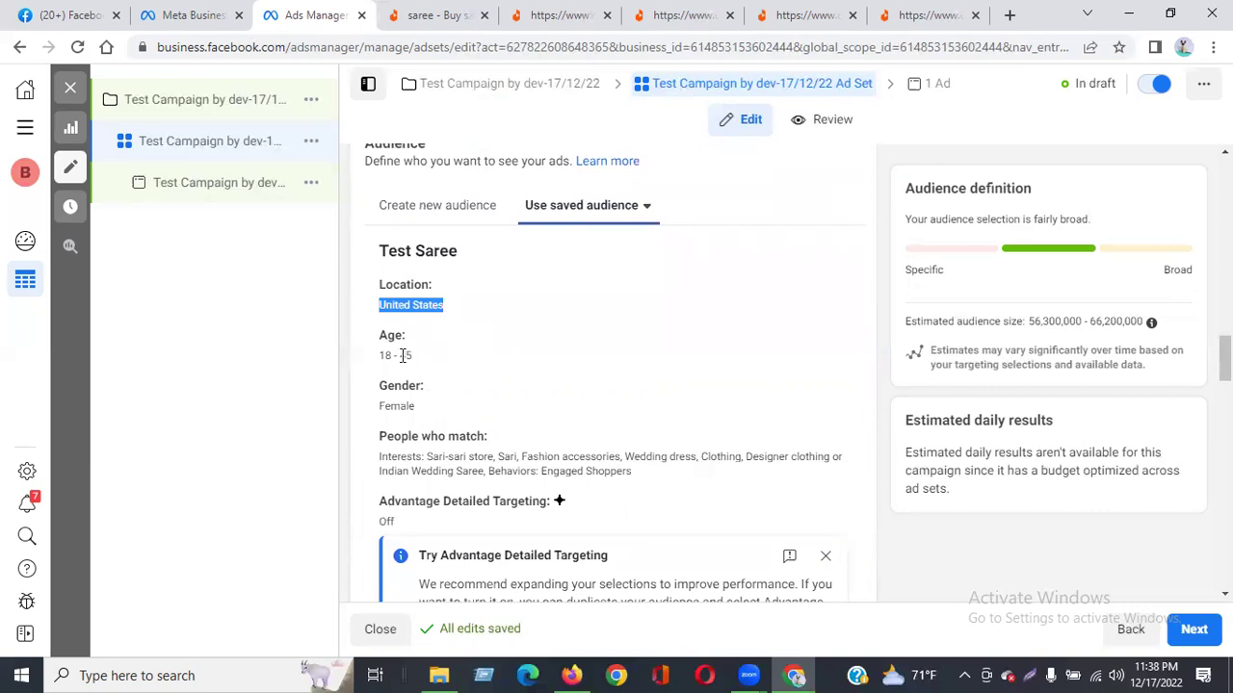
left_click_drag(405, 357, 440, 458)
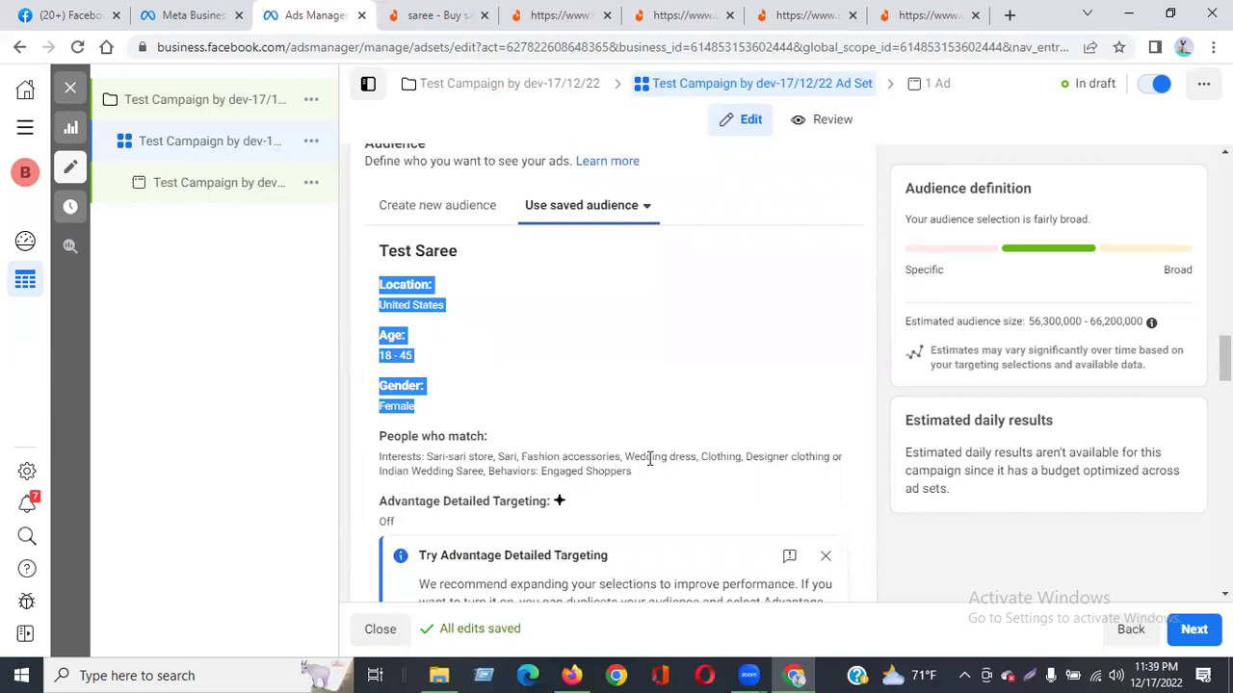
scroll(652, 491, "down", 6)
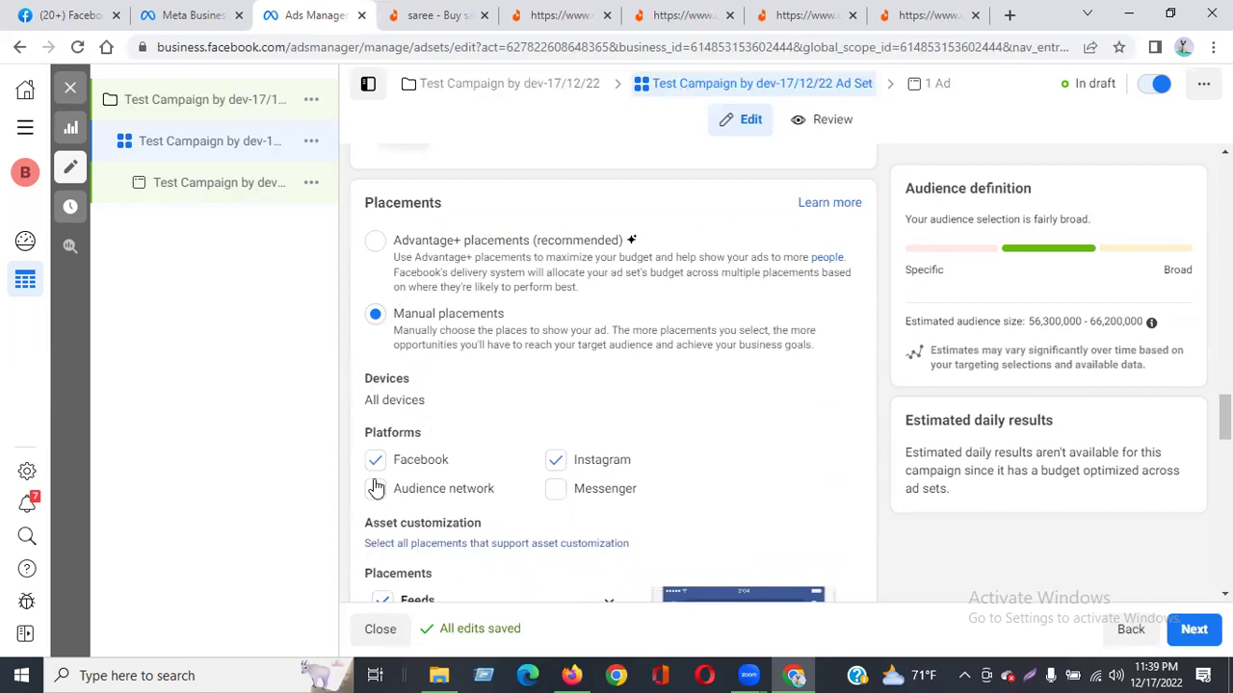
left_click(558, 462)
scroll(533, 477, "down", 8)
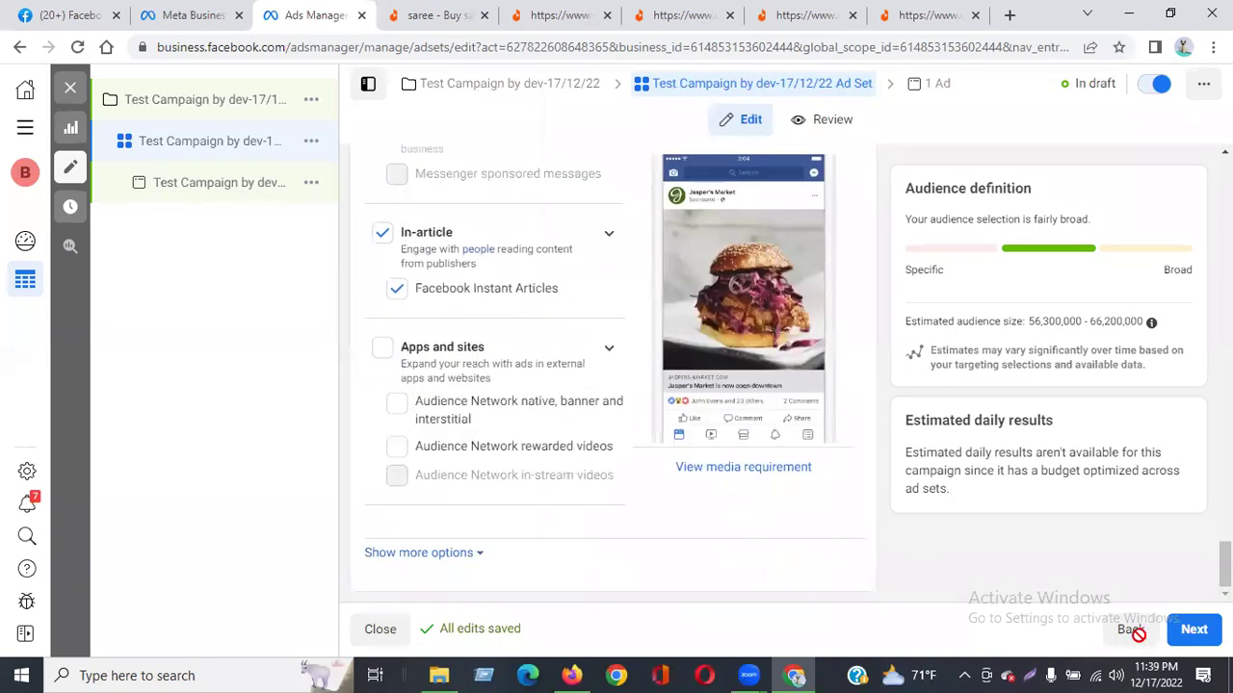
Continue to the ad and review its identity, ad setup, format and the media for each placement group.
left_click(1192, 639)
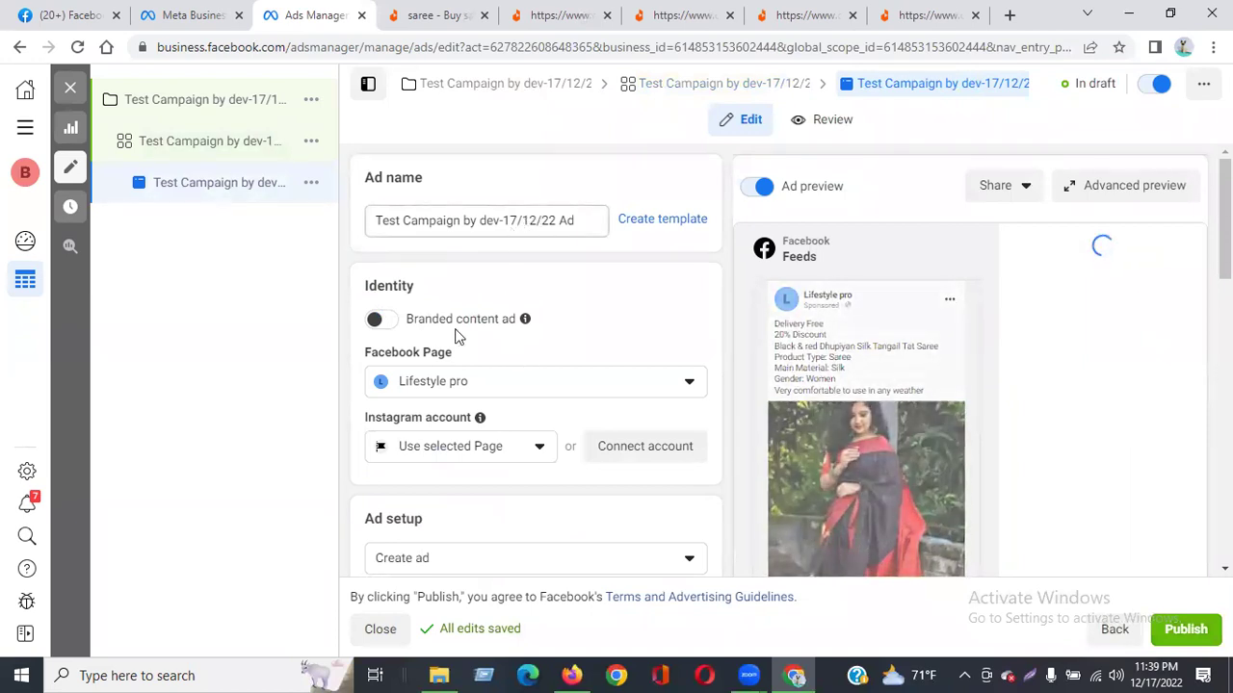
scroll(428, 379, "down", 2)
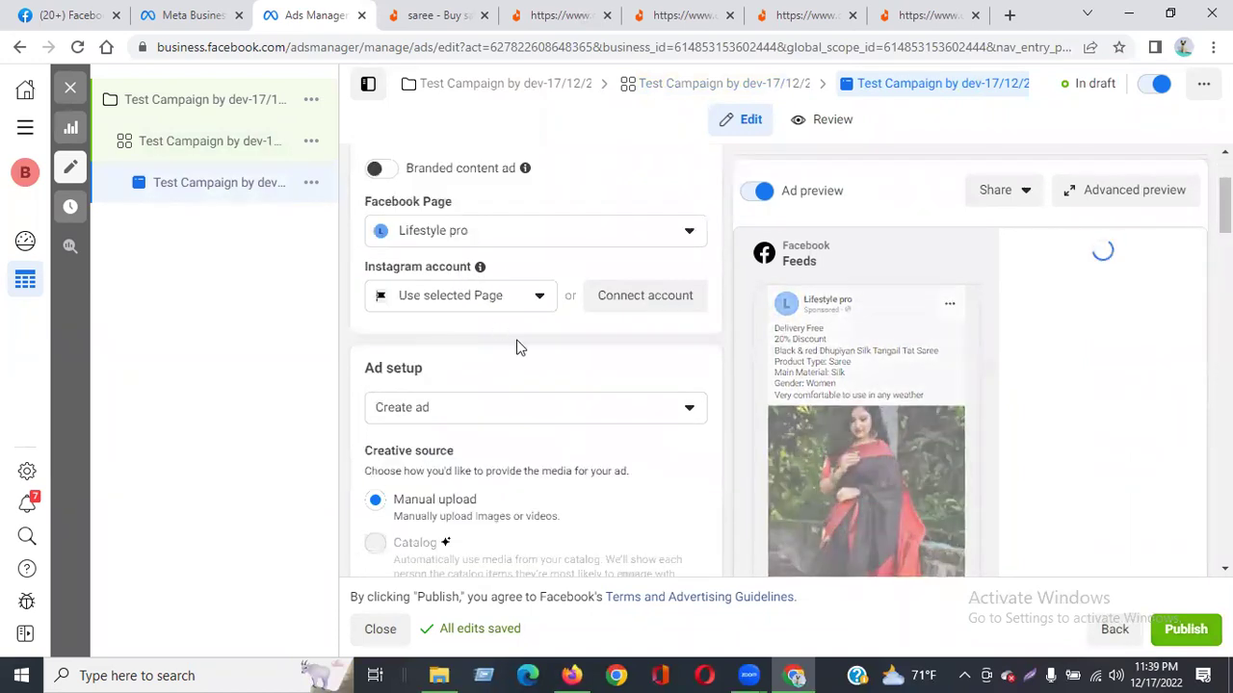
scroll(525, 494, "down", 5)
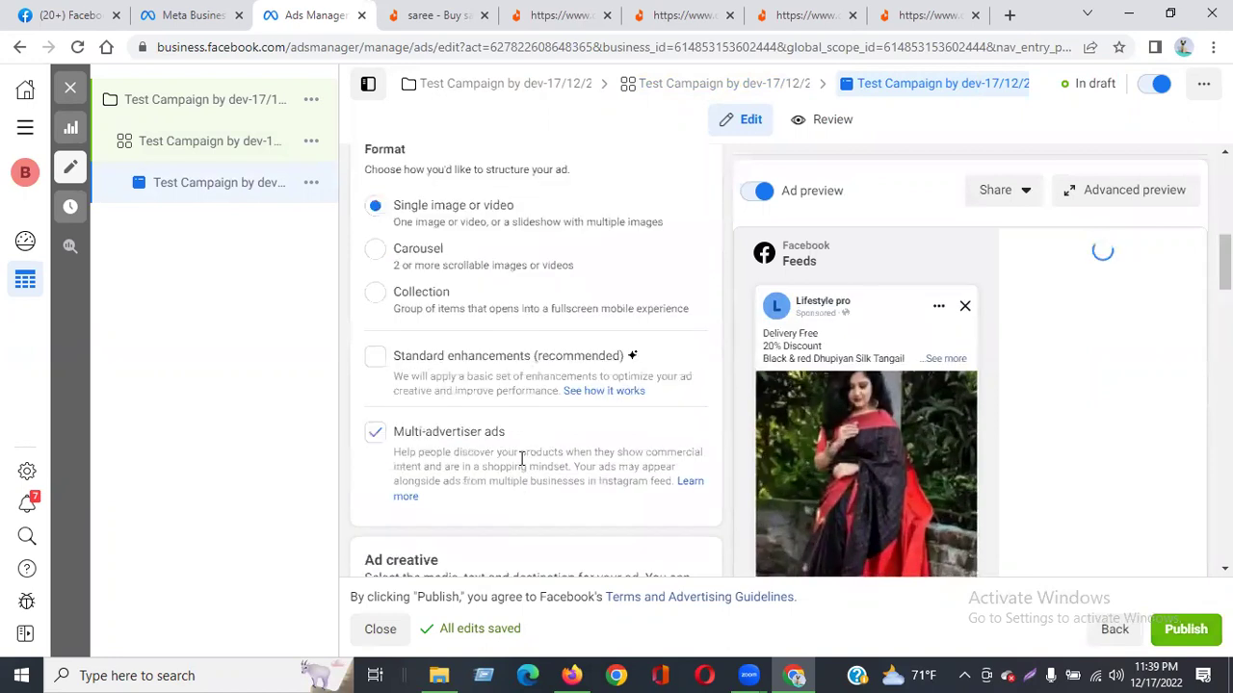
scroll(521, 459, "down", 4)
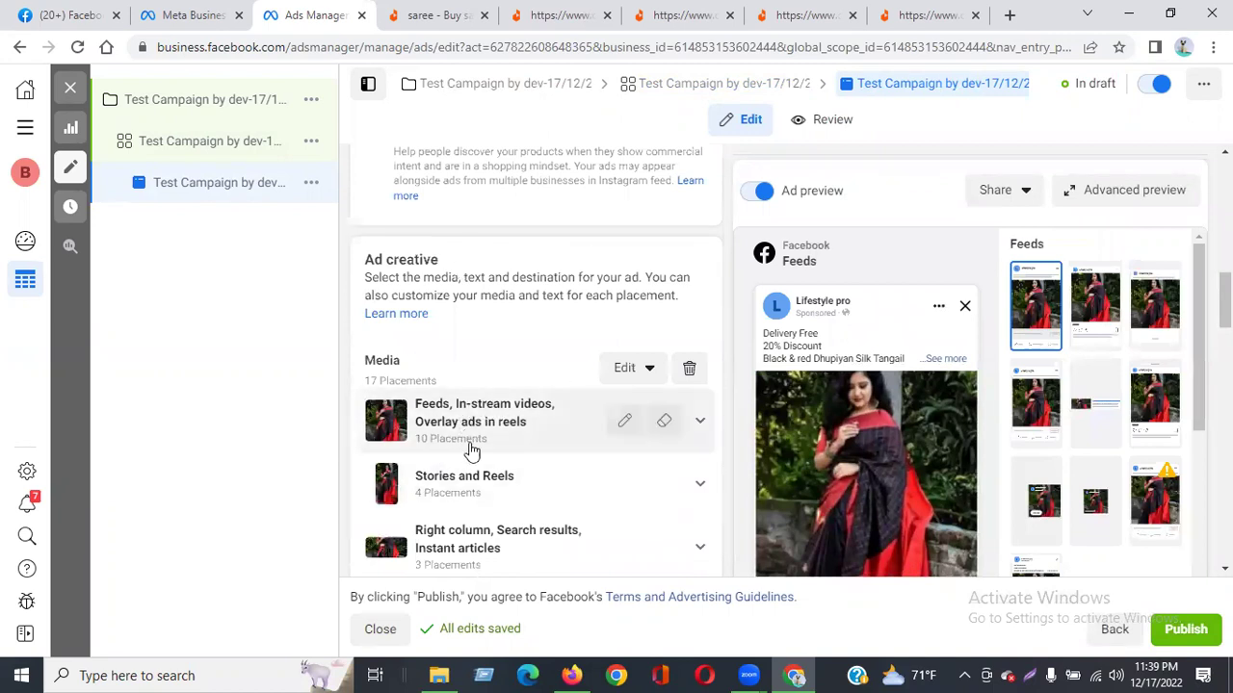
scroll(472, 450, "down", 2)
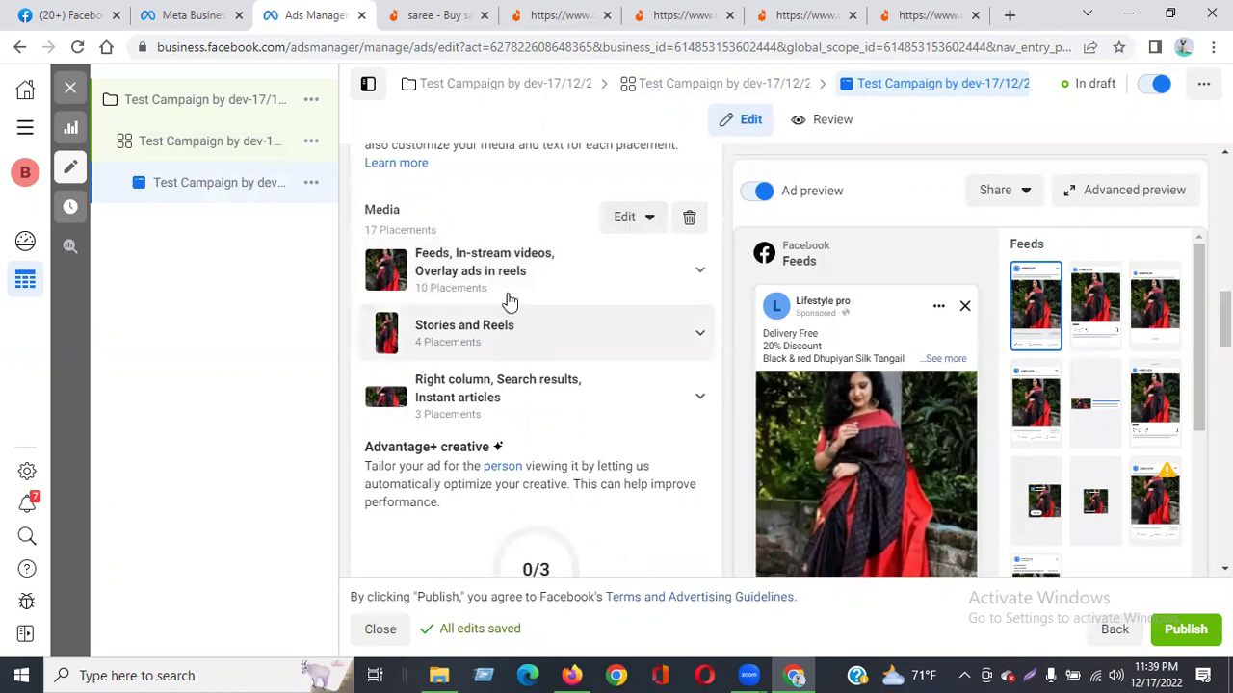
scroll(510, 297, "down", 3)
scroll(510, 301, "down", 2)
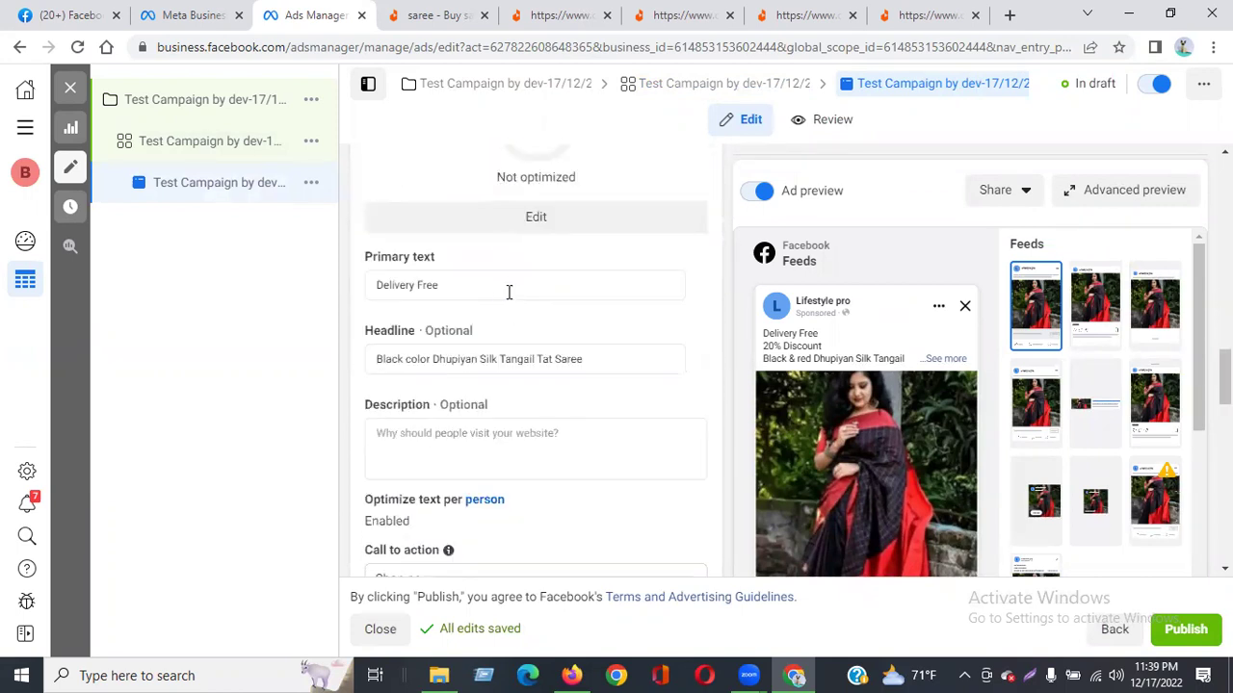
Examine the ad's full primary text, headline, call to action and website destination without editing them.
left_click(459, 286)
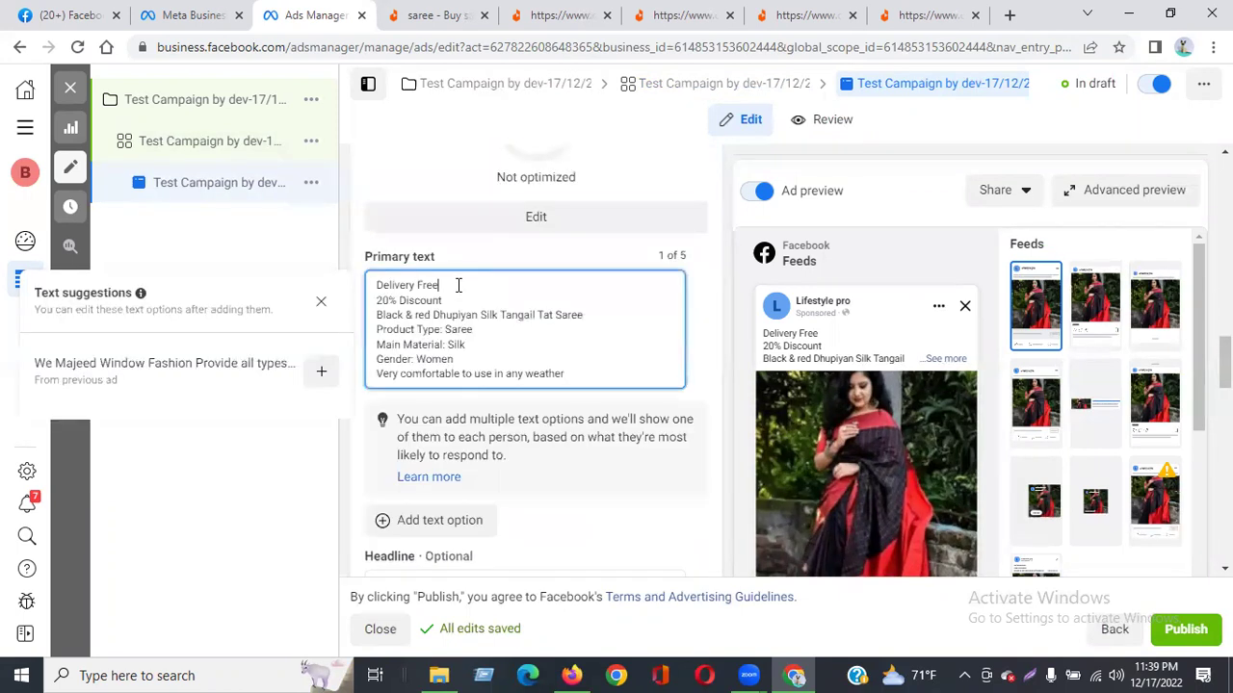
left_click(581, 374)
scroll(613, 478, "down", 2)
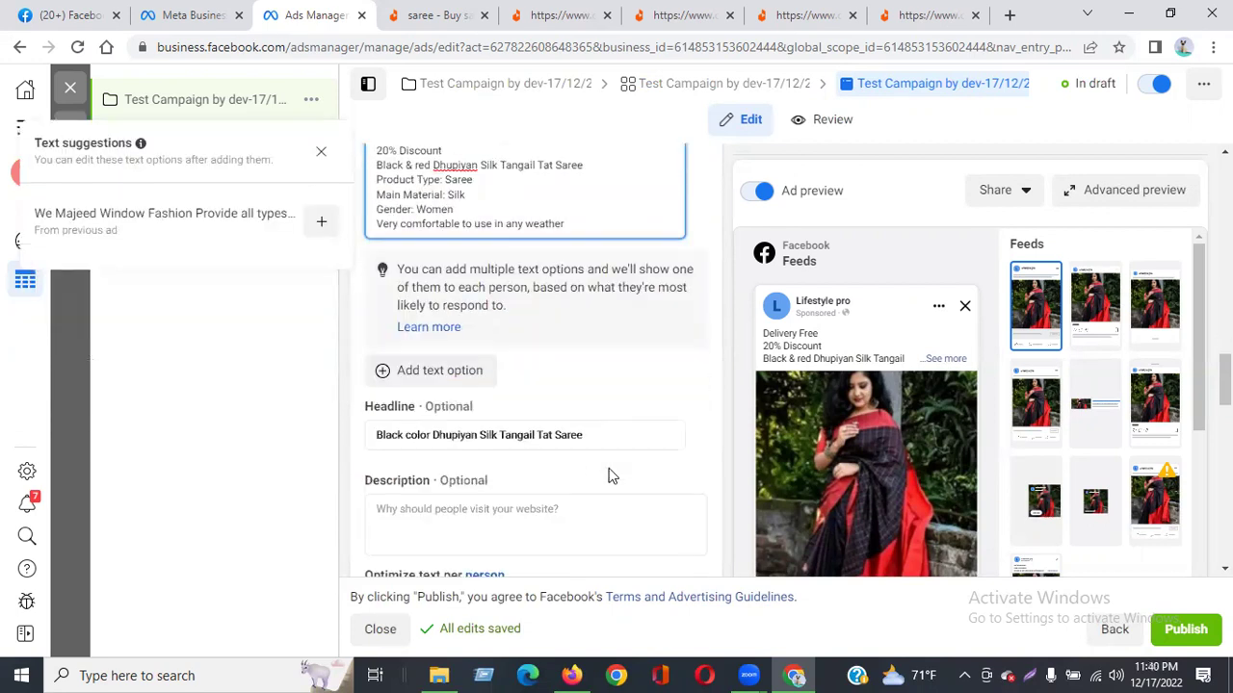
triple_click(583, 435)
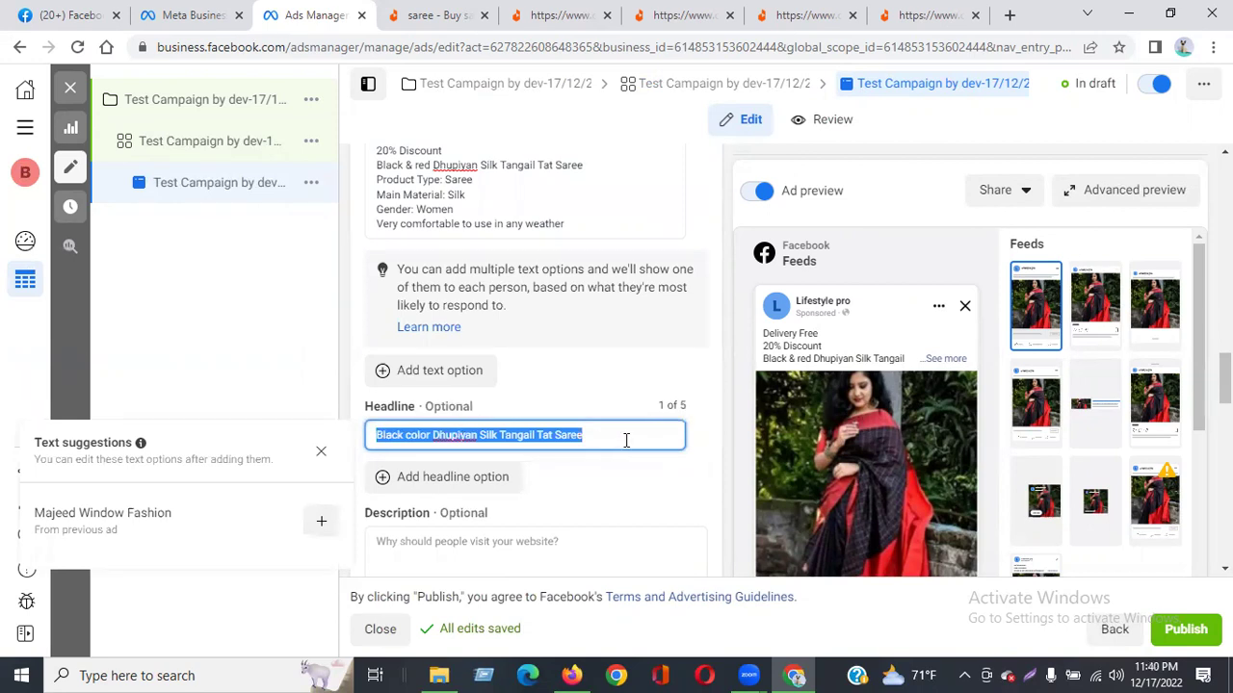
scroll(634, 487, "down", 4)
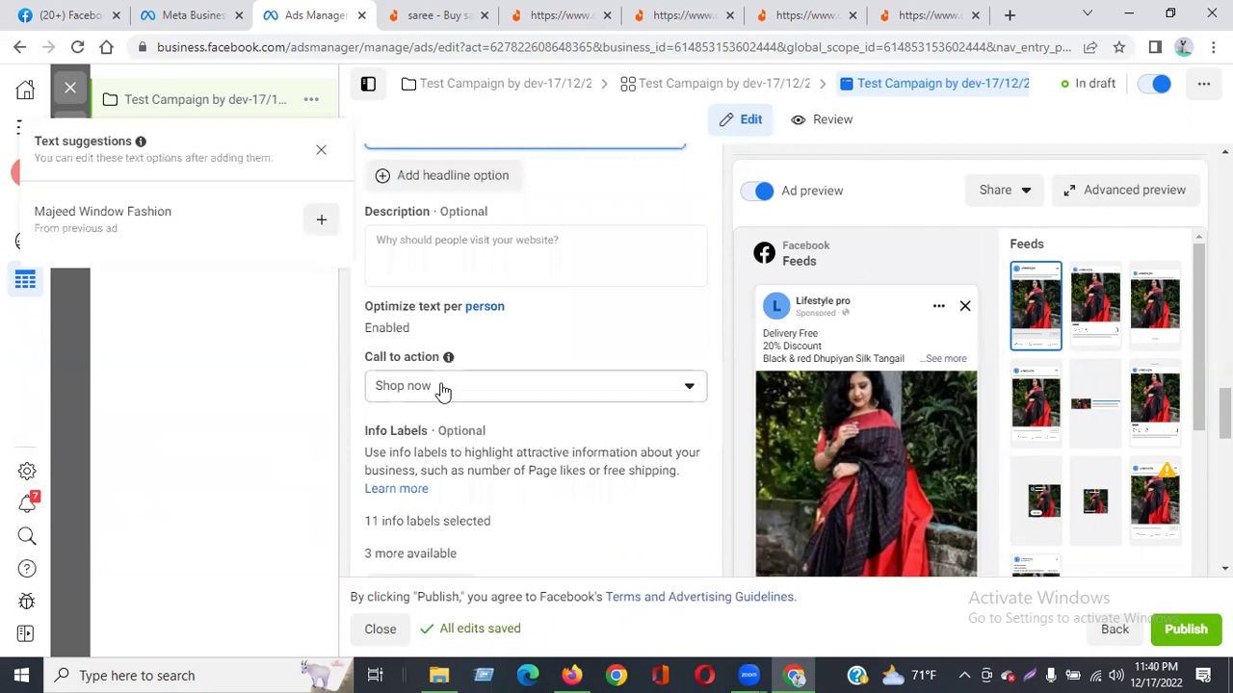
scroll(442, 389, "down", 4)
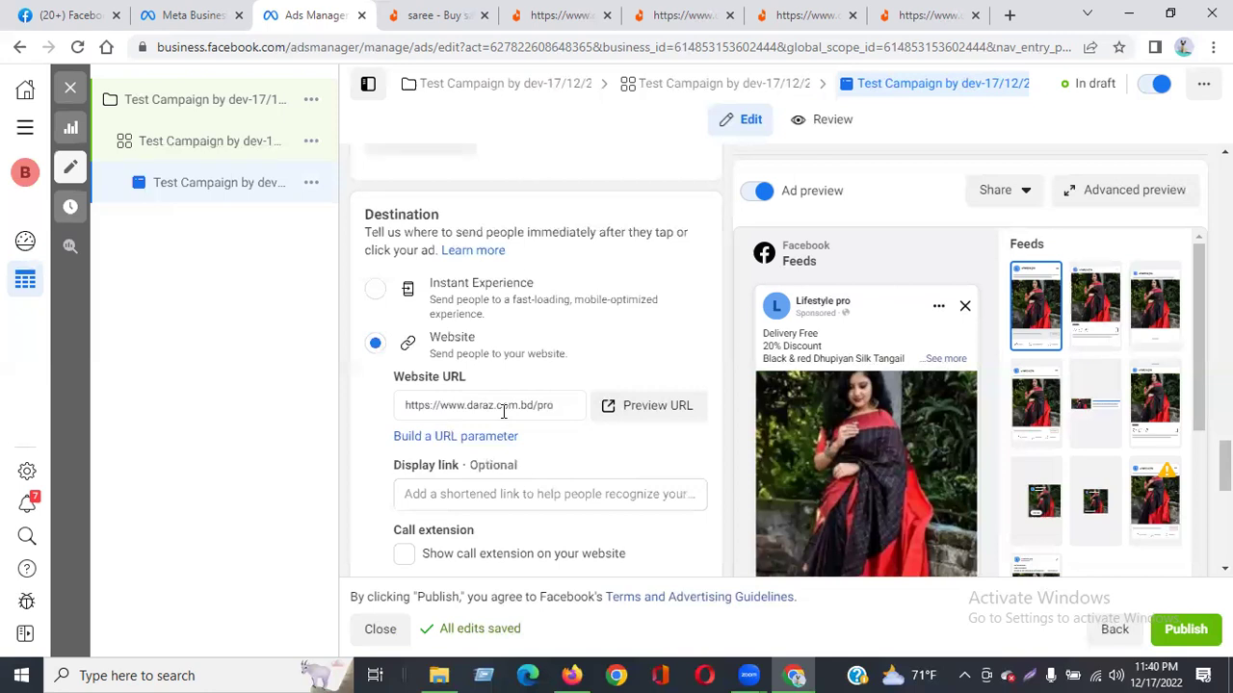
Find the open Daraz page of the Black color Dhupiyan Silk Tangail Tat Saree and inspect its full web address.
left_click(558, 14)
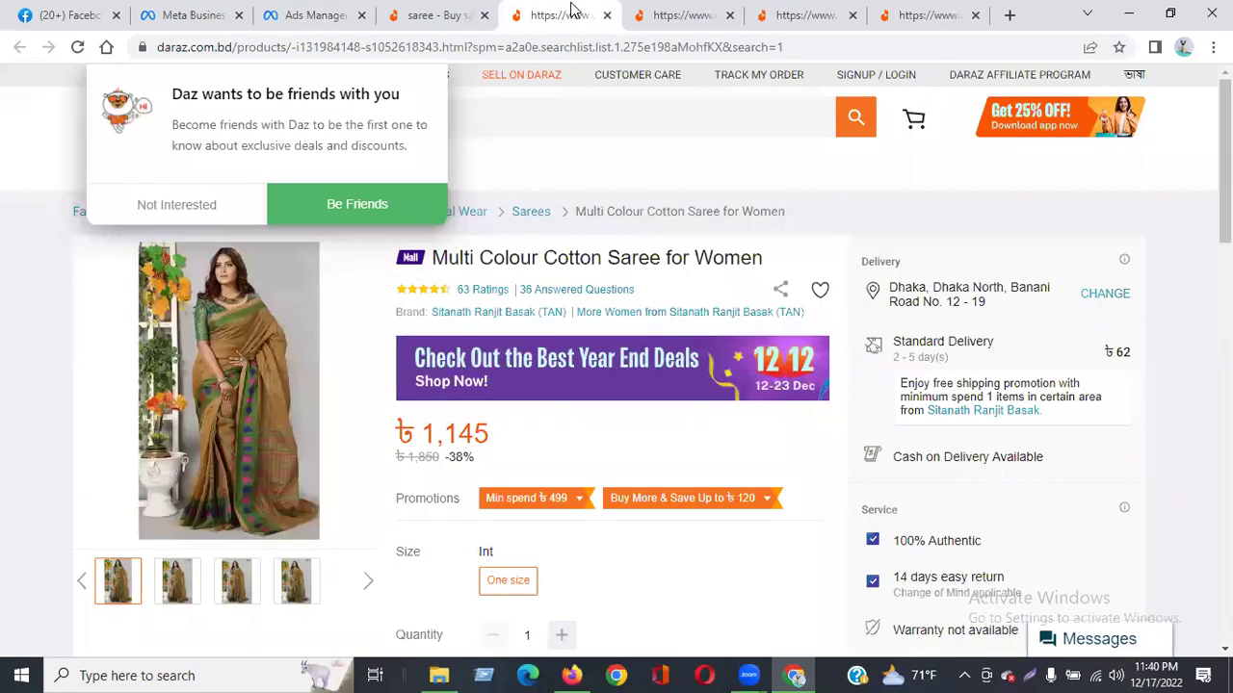
left_click(671, 13)
scroll(530, 327, "up", 3)
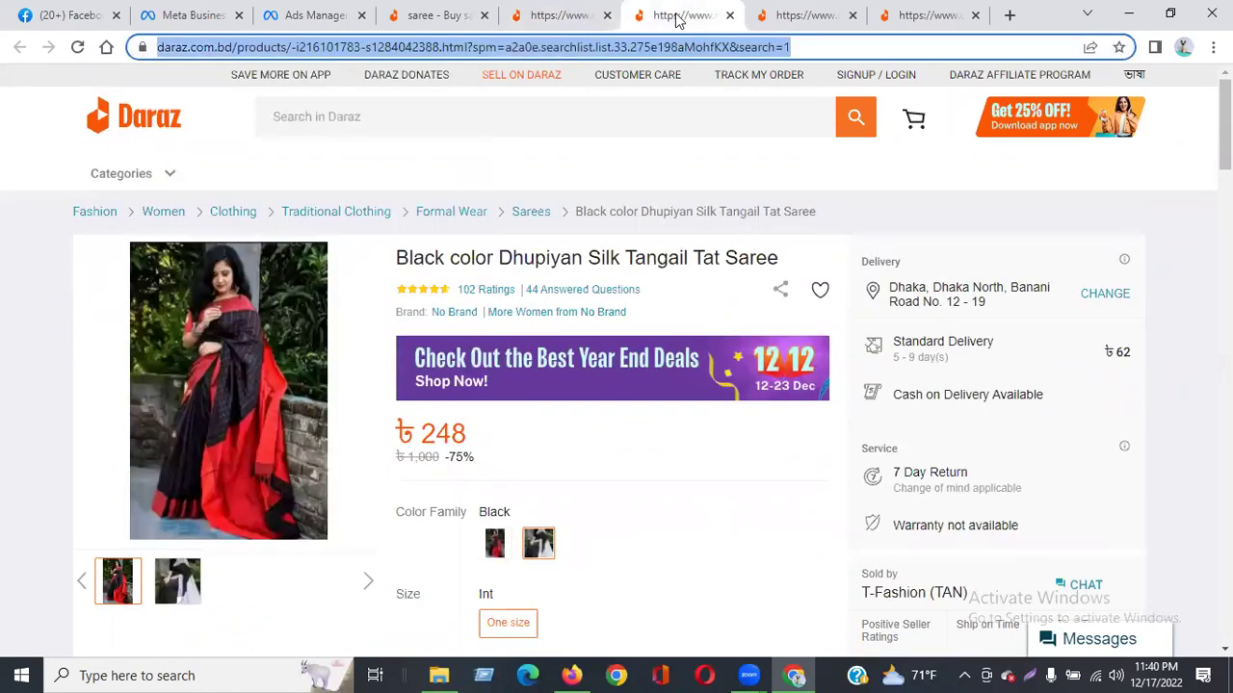
left_click(676, 46)
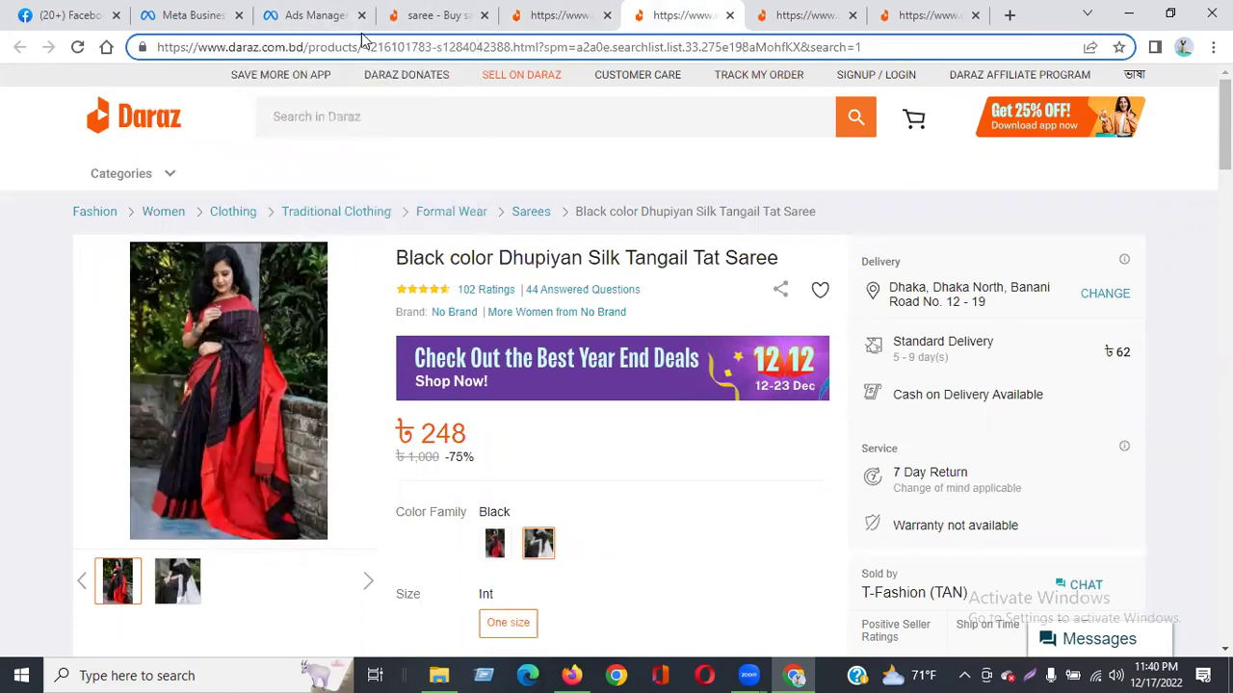
Return to the Ads Manager draft and review the ad's remaining destination, languages and tracking sections alongside its preview.
left_click(318, 15)
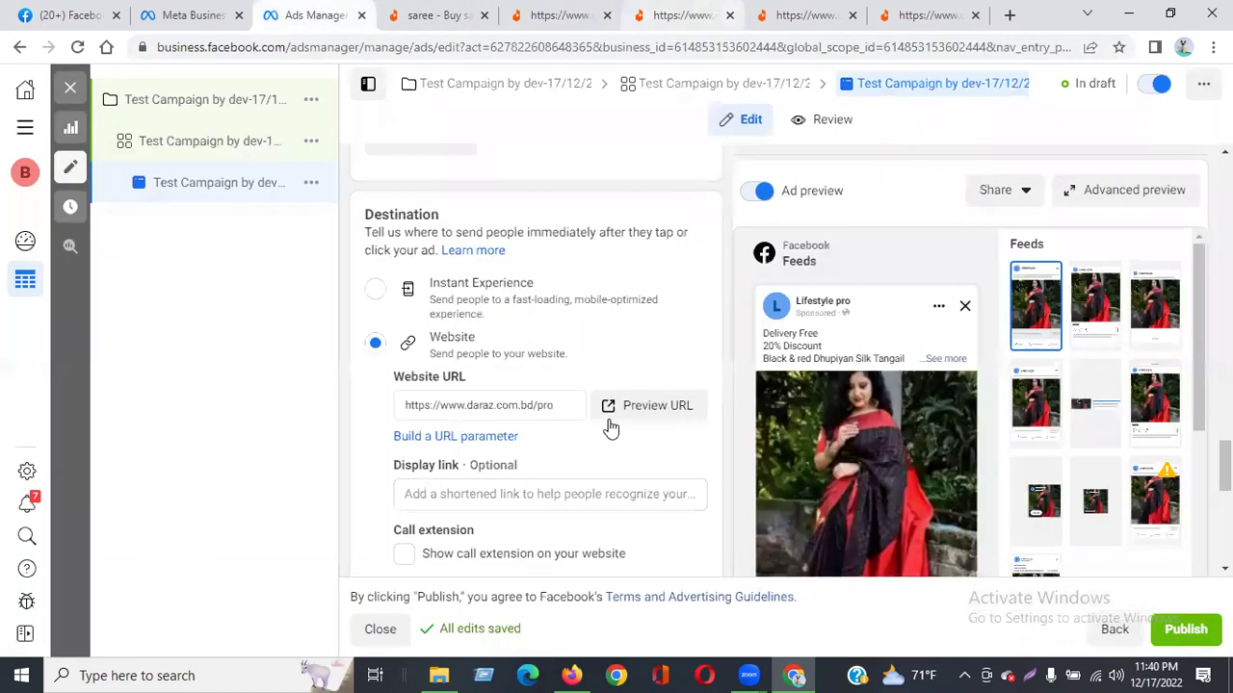
scroll(574, 502, "down", 5)
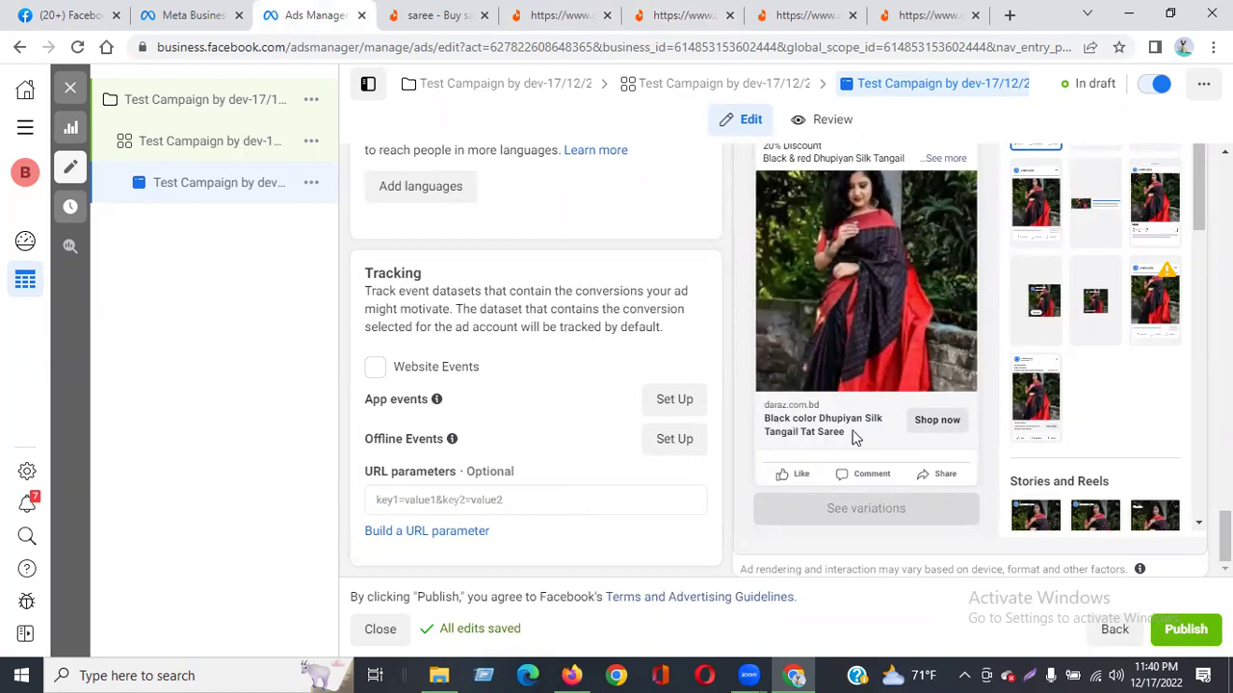
scroll(929, 428, "up", 2)
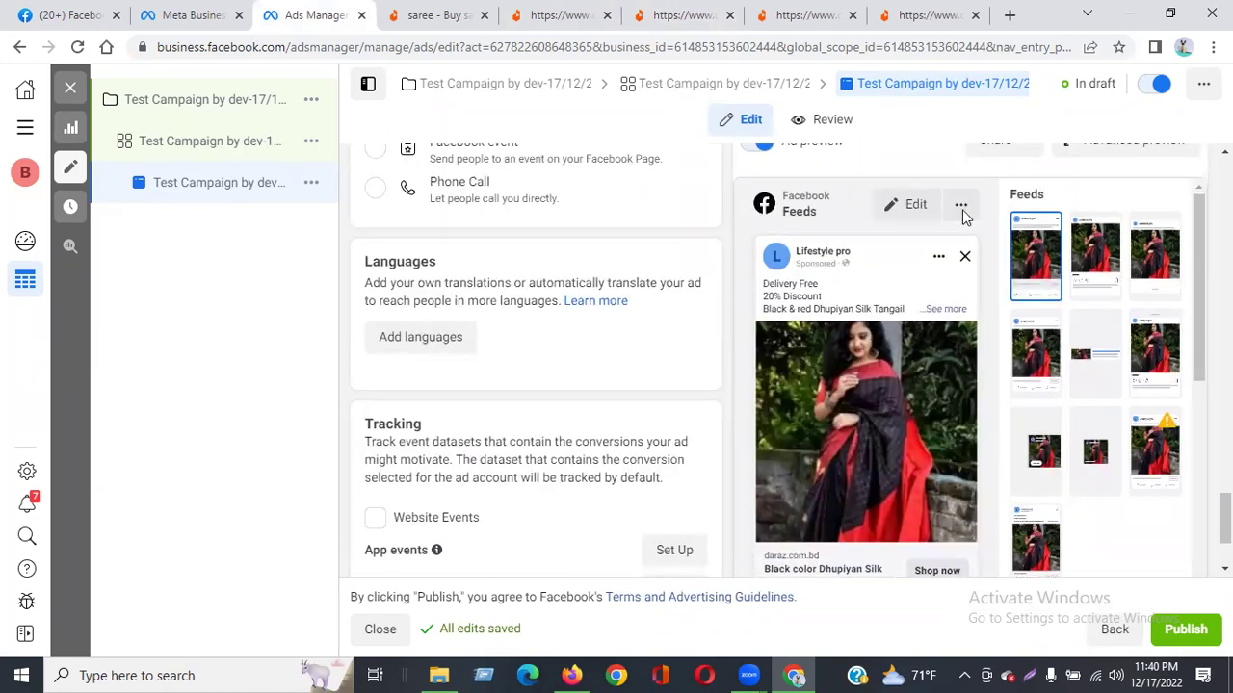
scroll(963, 206, "up", 2)
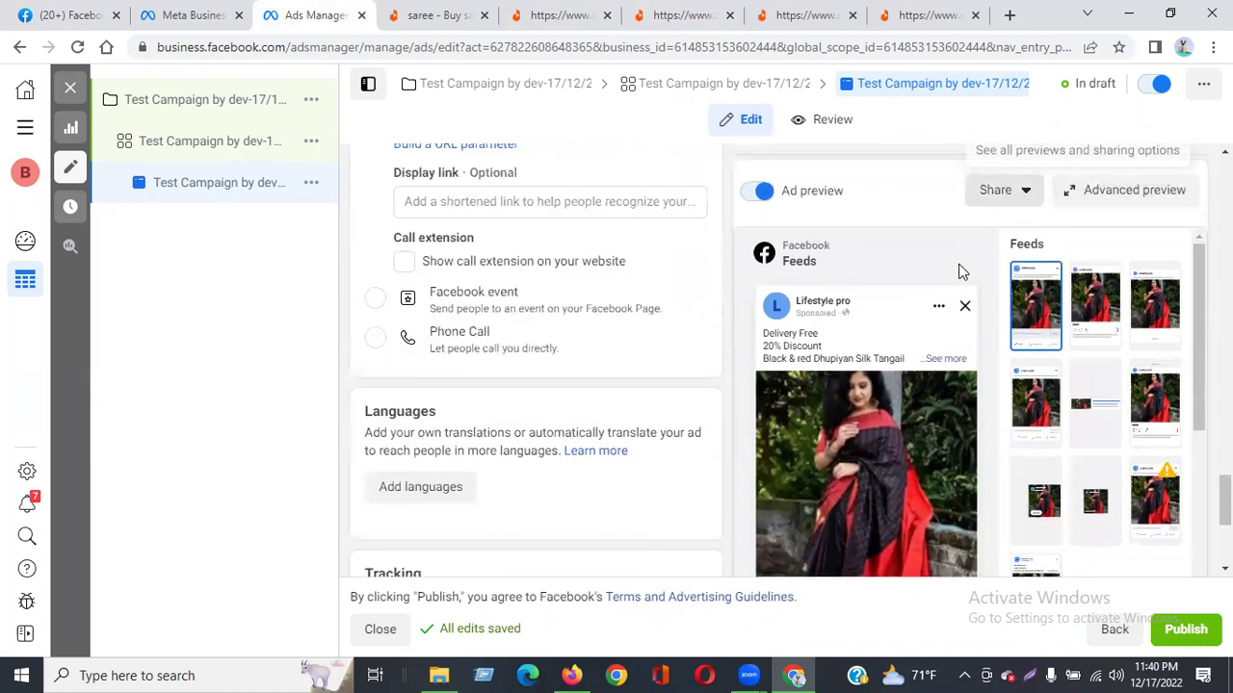
View the enlarged Facebook Feeds preview of the ad as Desktop Feed and as Mobile Feed, and close it.
left_click(961, 258)
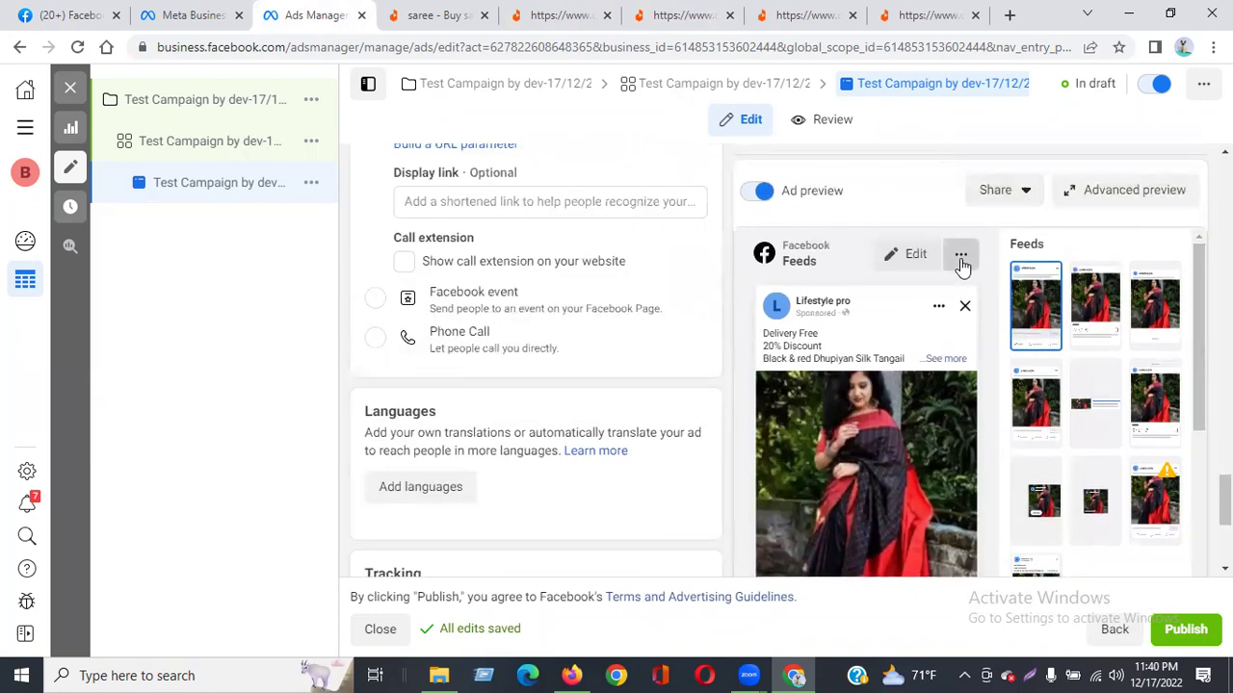
left_click(995, 337)
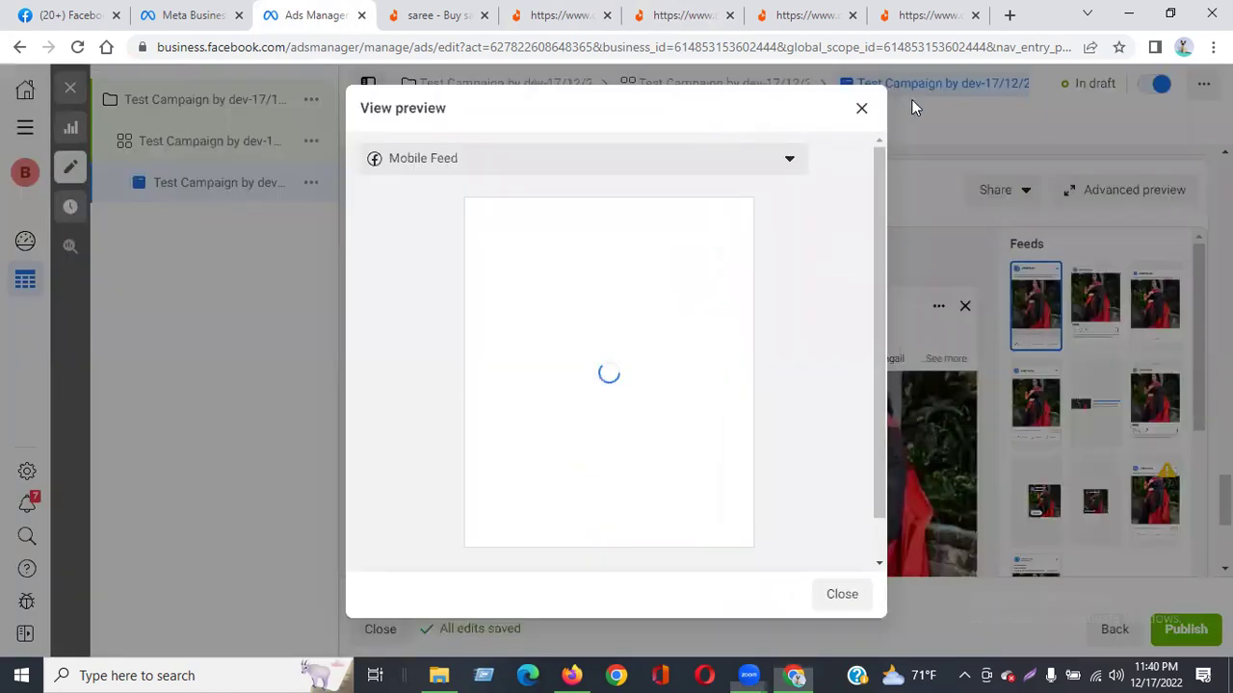
left_click(426, 166)
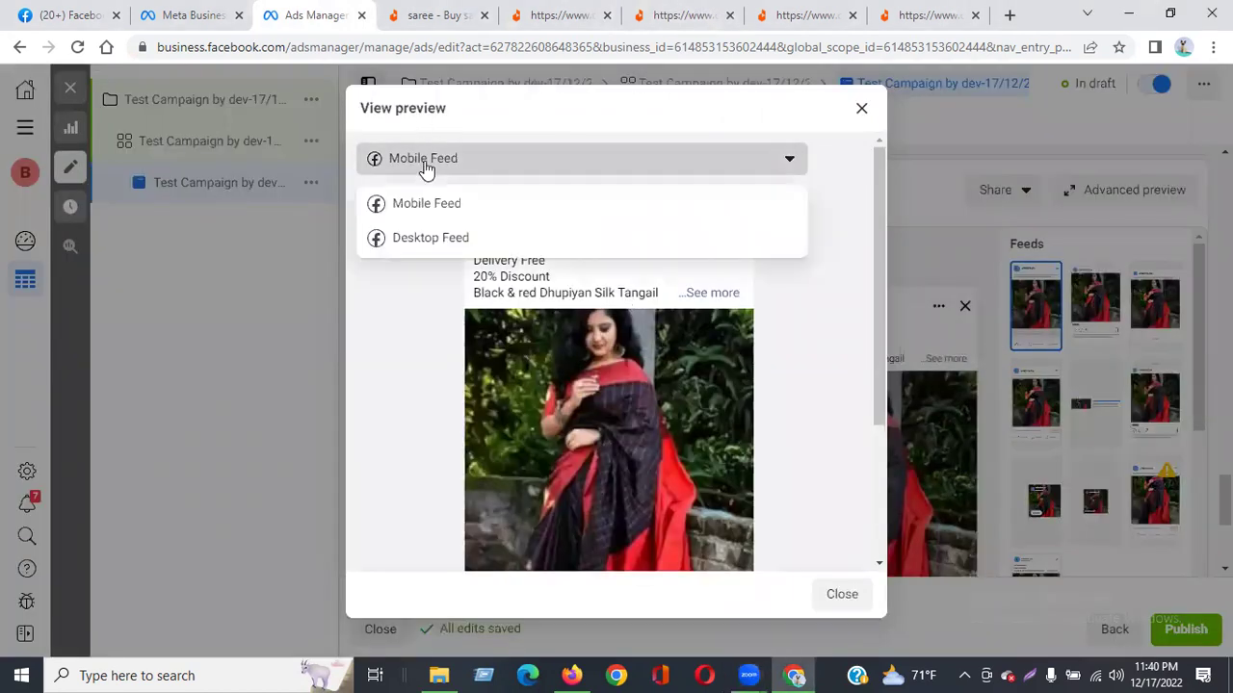
left_click(431, 243)
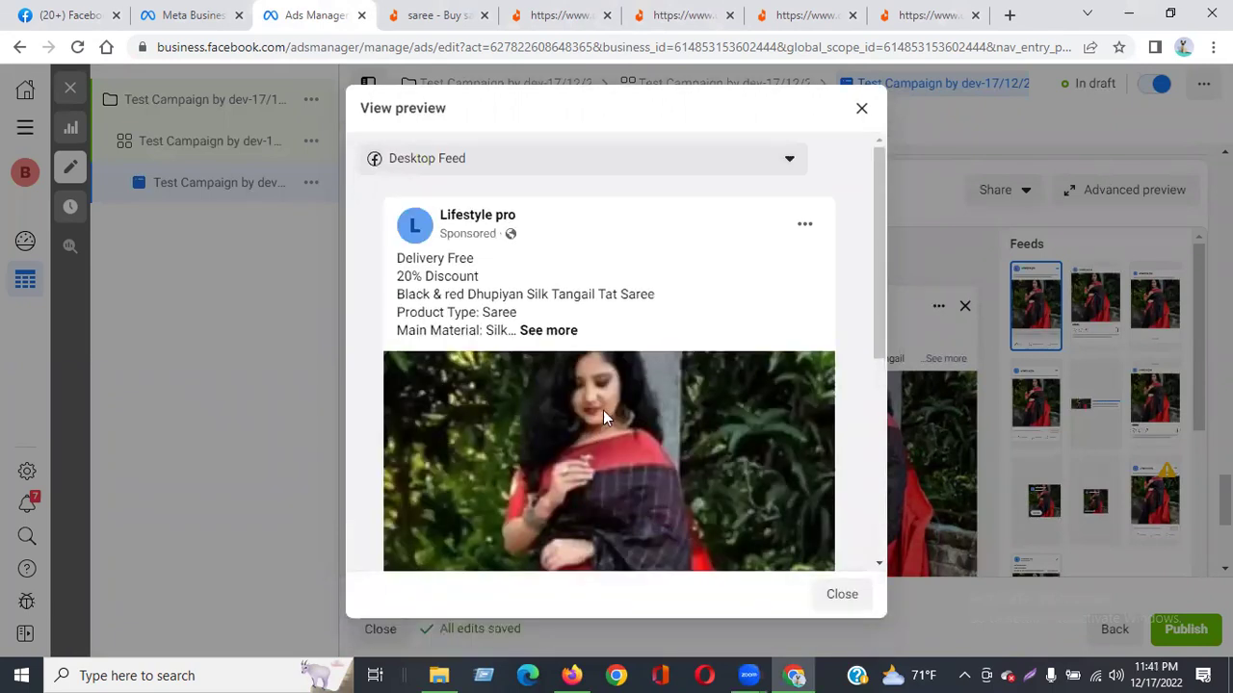
scroll(659, 298, "down", 5)
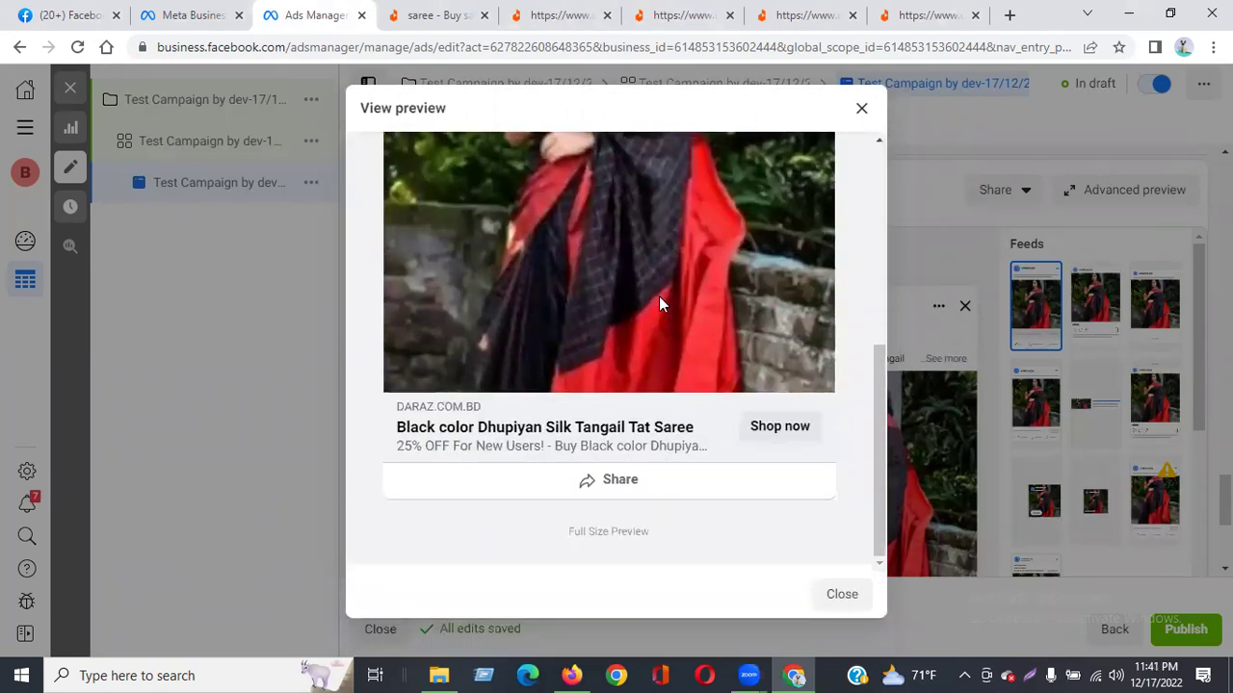
scroll(661, 305, "up", 4)
scroll(660, 306, "up", 1)
left_click(584, 161)
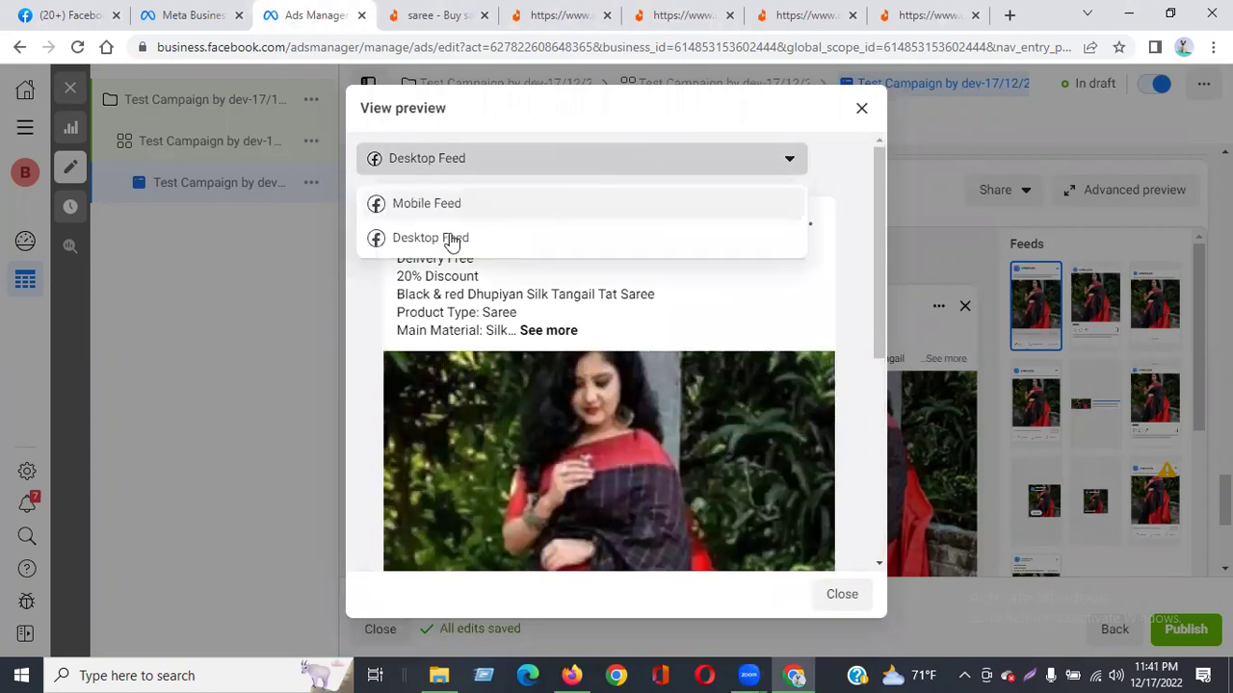
left_click(458, 204)
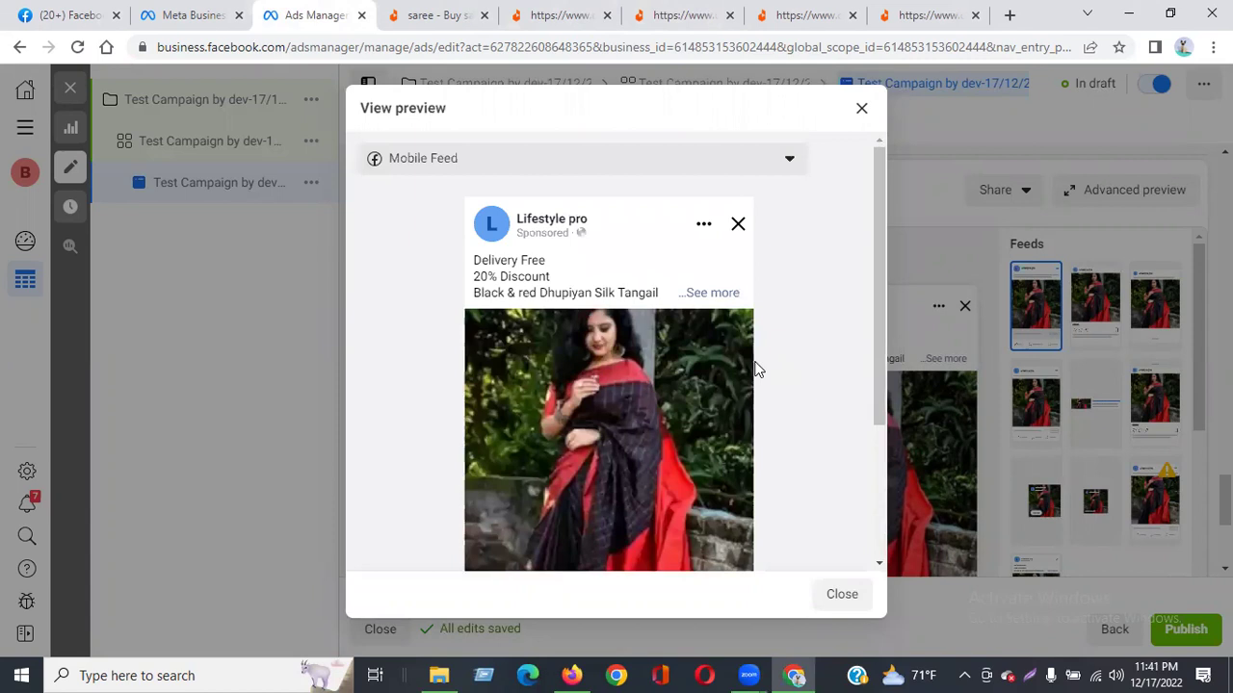
left_click(858, 596)
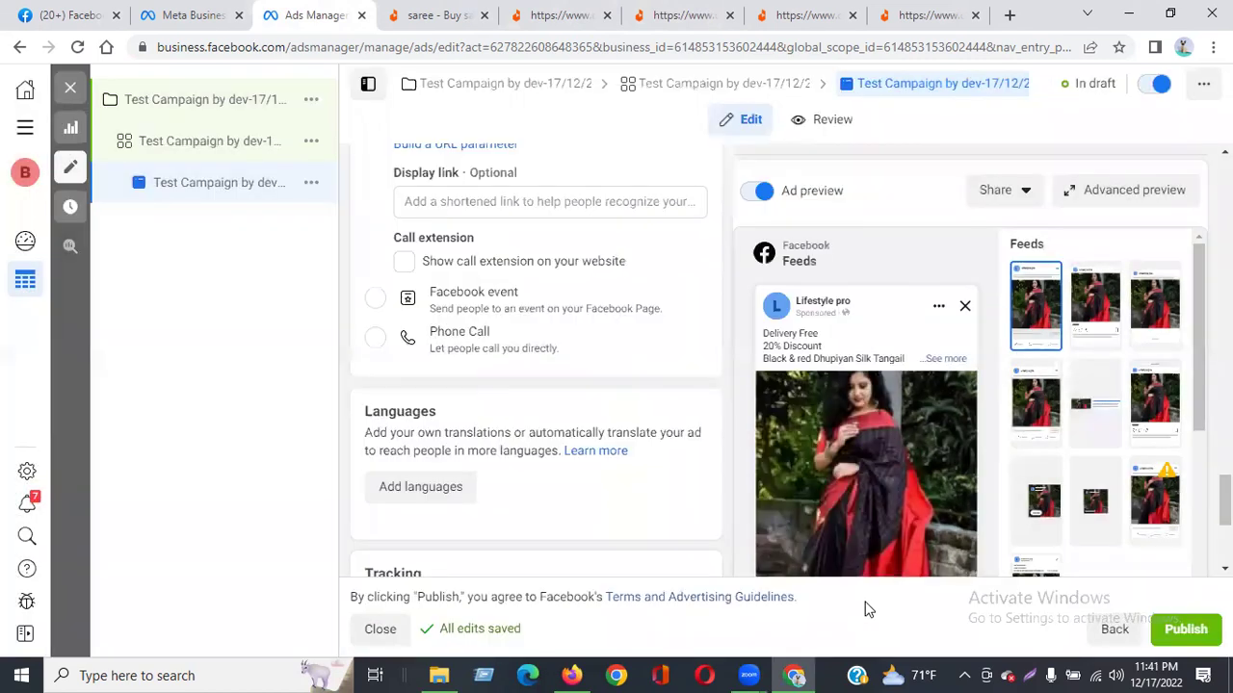
Check the preview sharing options and examine the advanced preview of the ad across Feeds, Stories and Reels, and In-stream placements.
left_click(1021, 196)
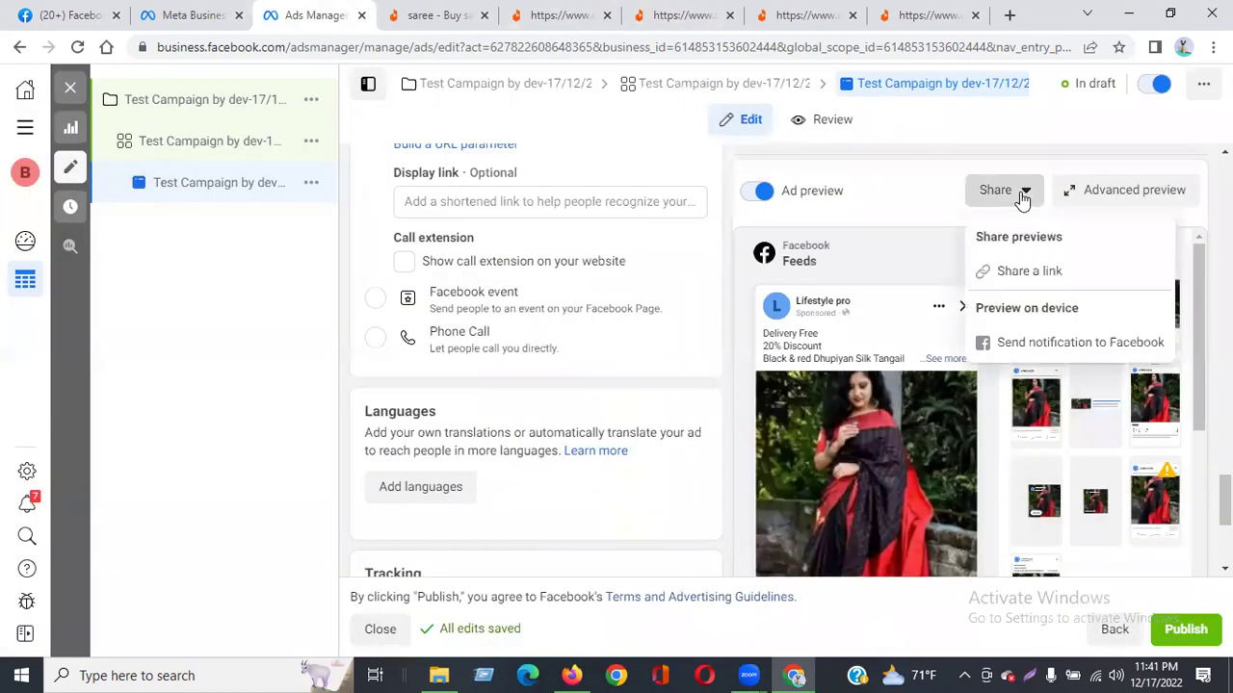
left_click(905, 191)
left_click(1101, 191)
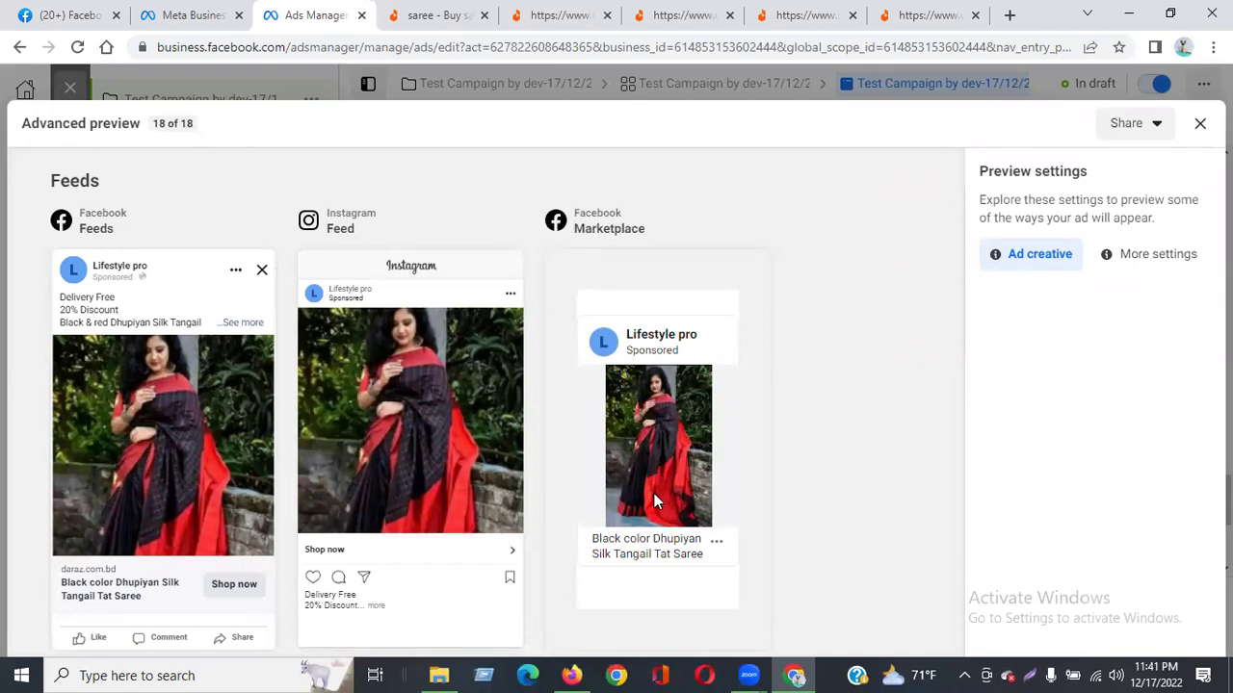
scroll(130, 332, "down", 5)
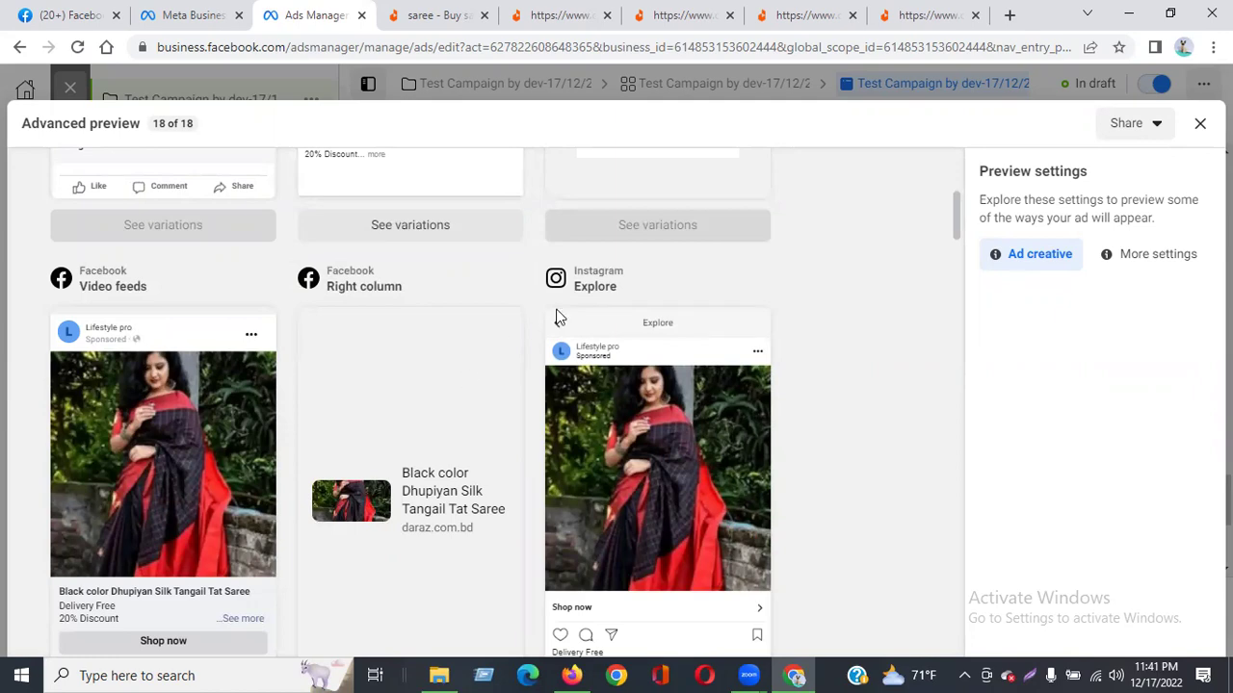
scroll(714, 444, "down", 15)
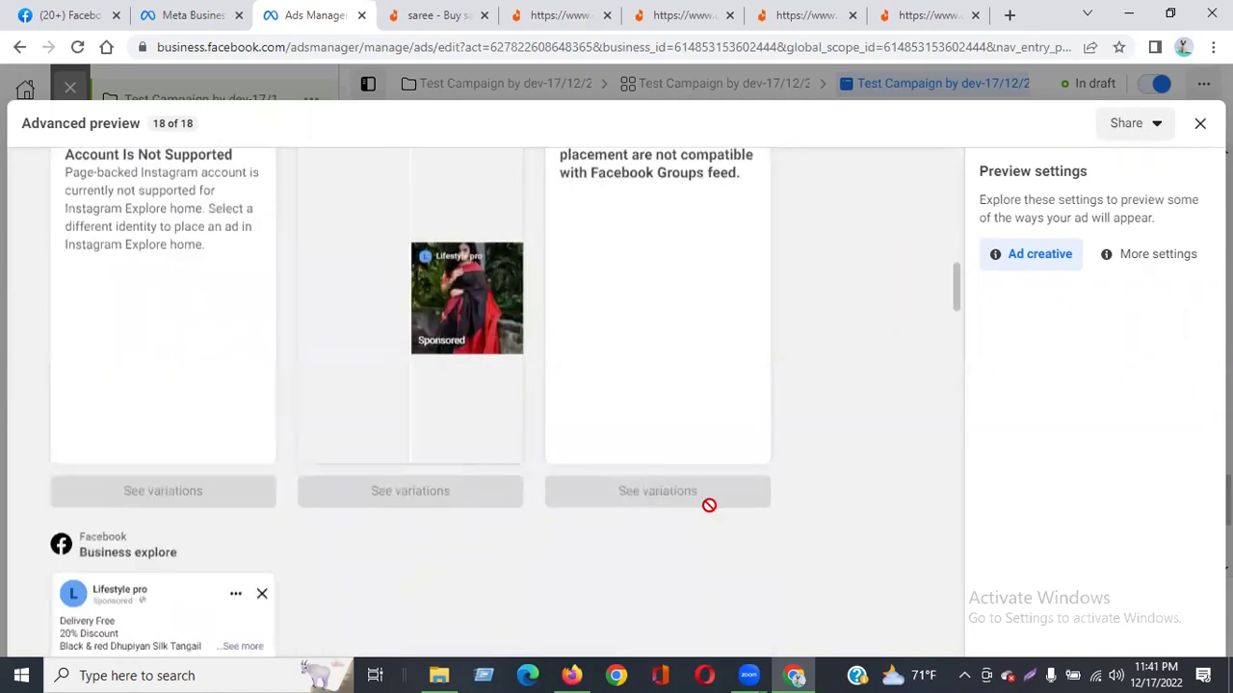
scroll(709, 511, "down", 9)
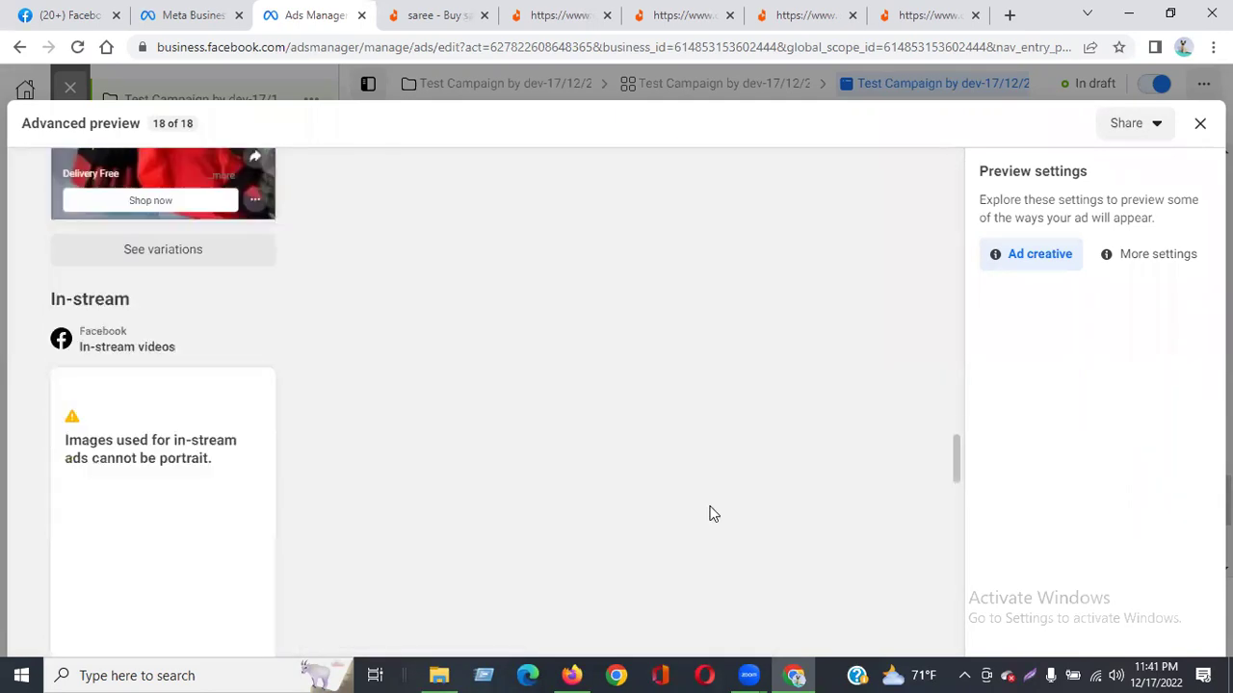
scroll(710, 510, "up", 8)
scroll(434, 398, "up", 3)
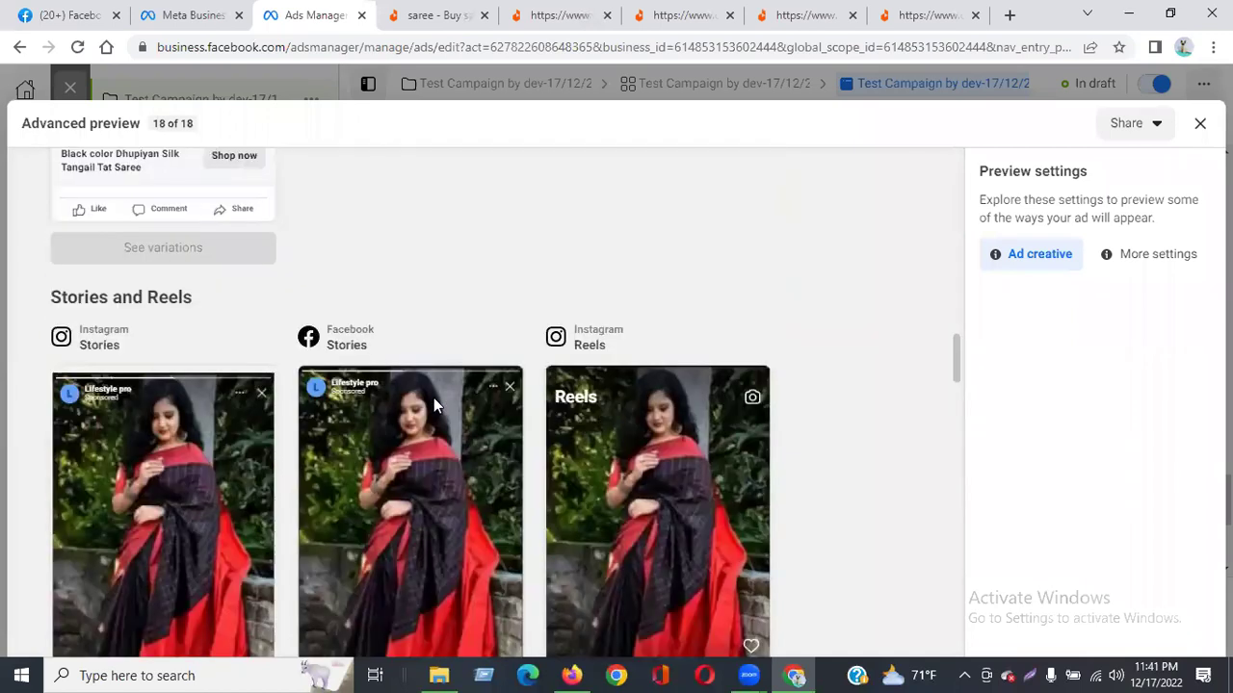
scroll(458, 462, "down", 2)
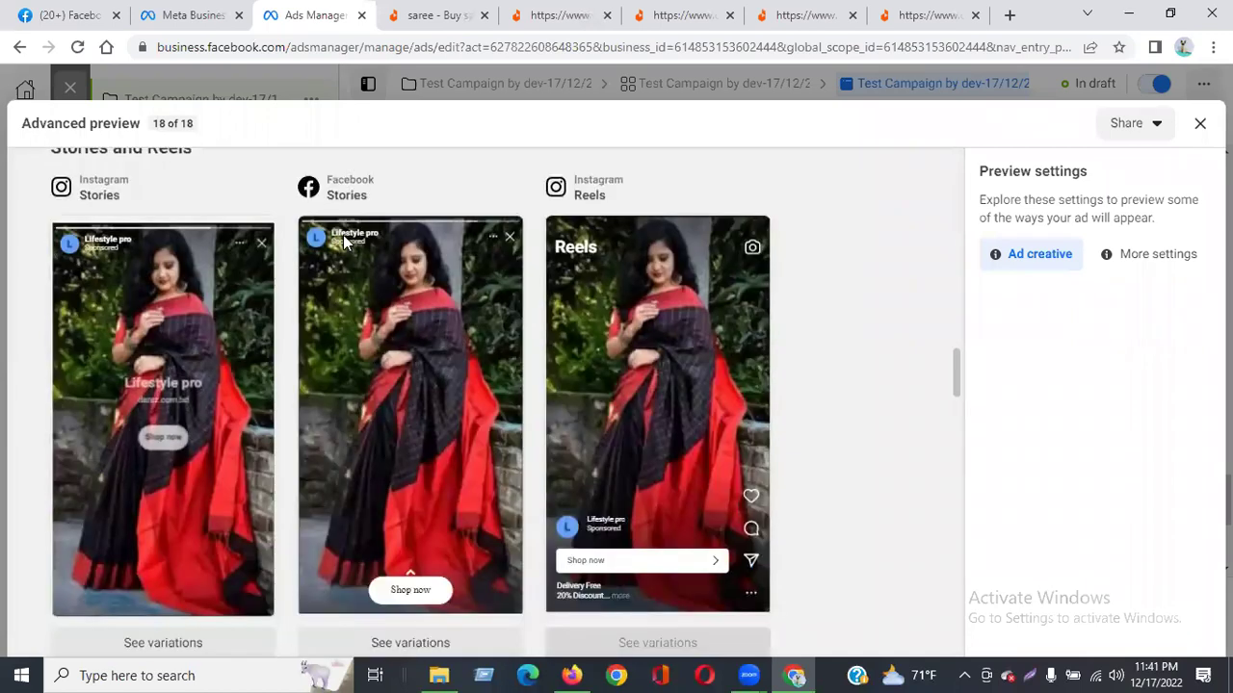